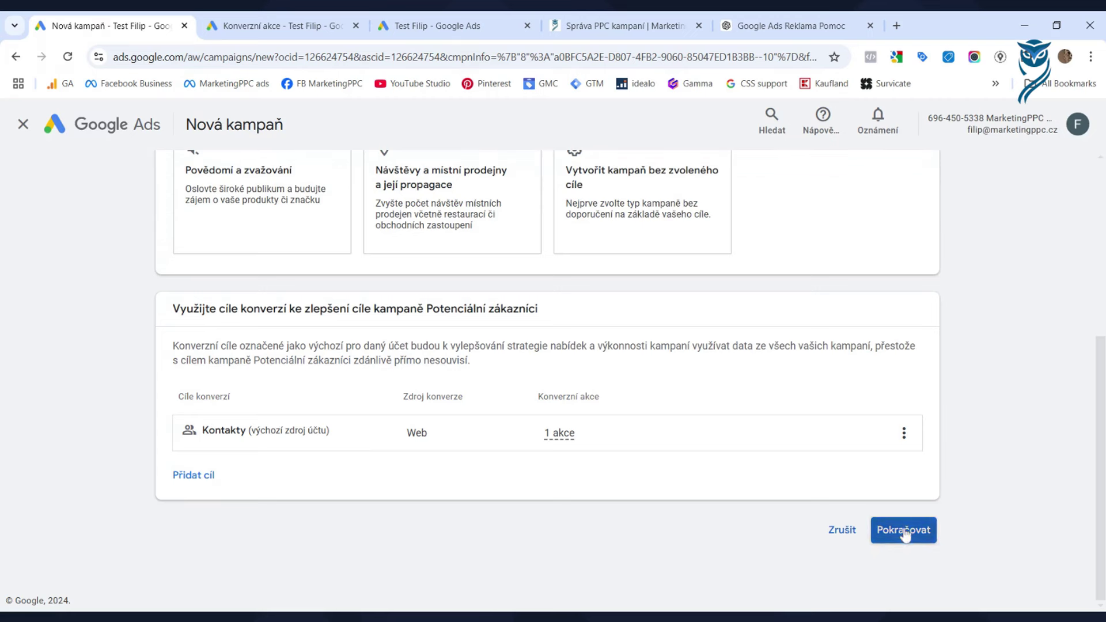
Step: Continue with the Potenciální zákazníci goal and choose Ve Vyhledávací síti as the campaign type
click(905, 534)
scroll(979, 398, up, 4)
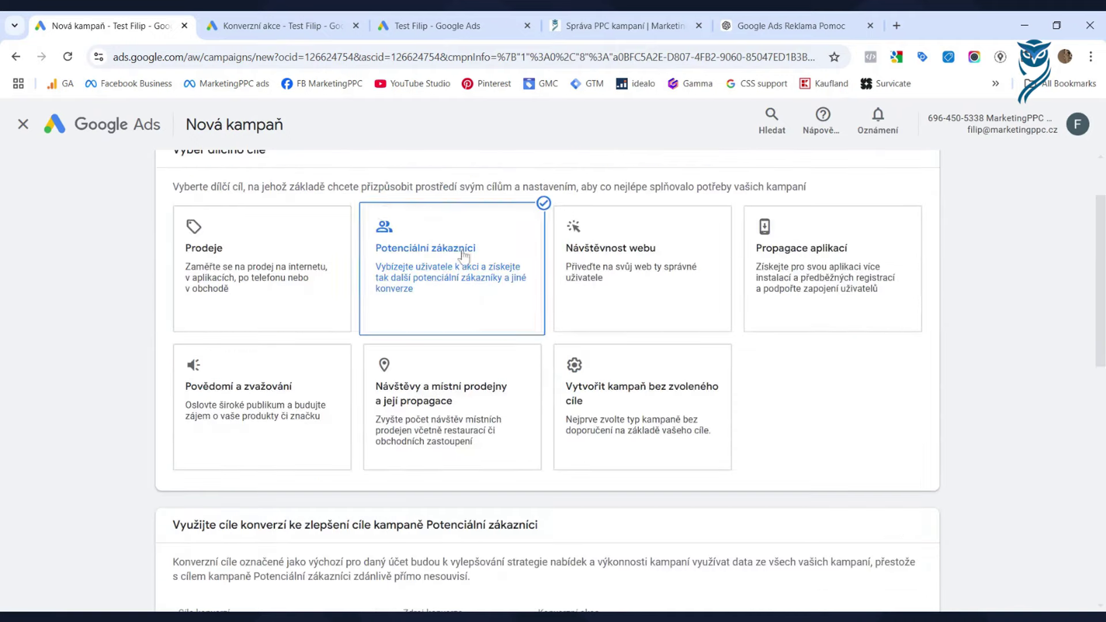
scroll(120, 410, down, 5)
scroll(144, 449, down, 4)
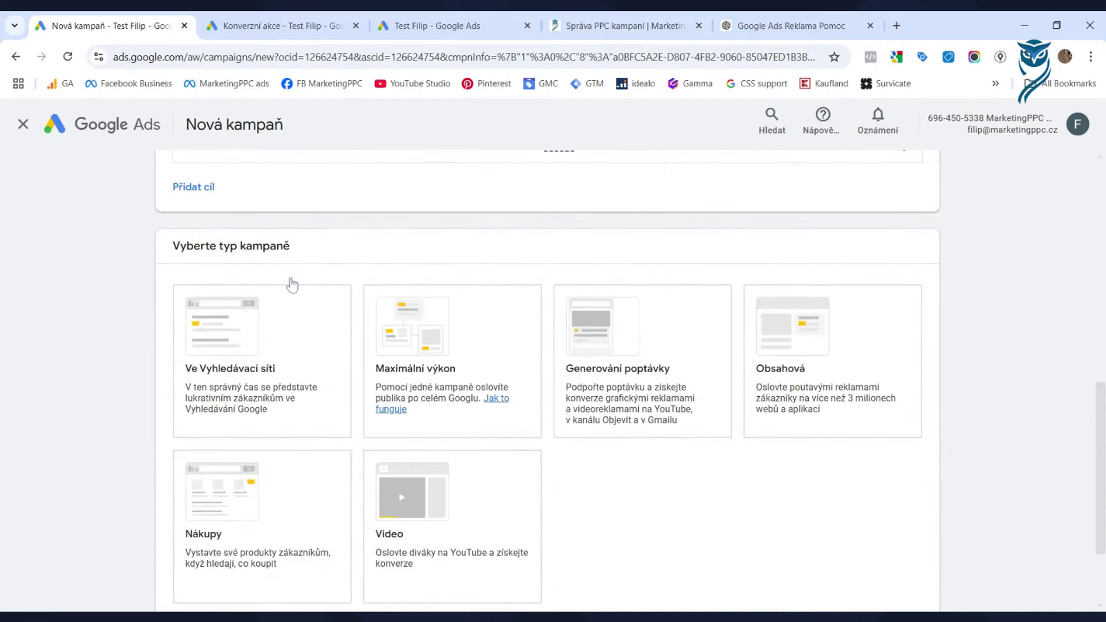
click(263, 395)
scroll(89, 415, down, 2)
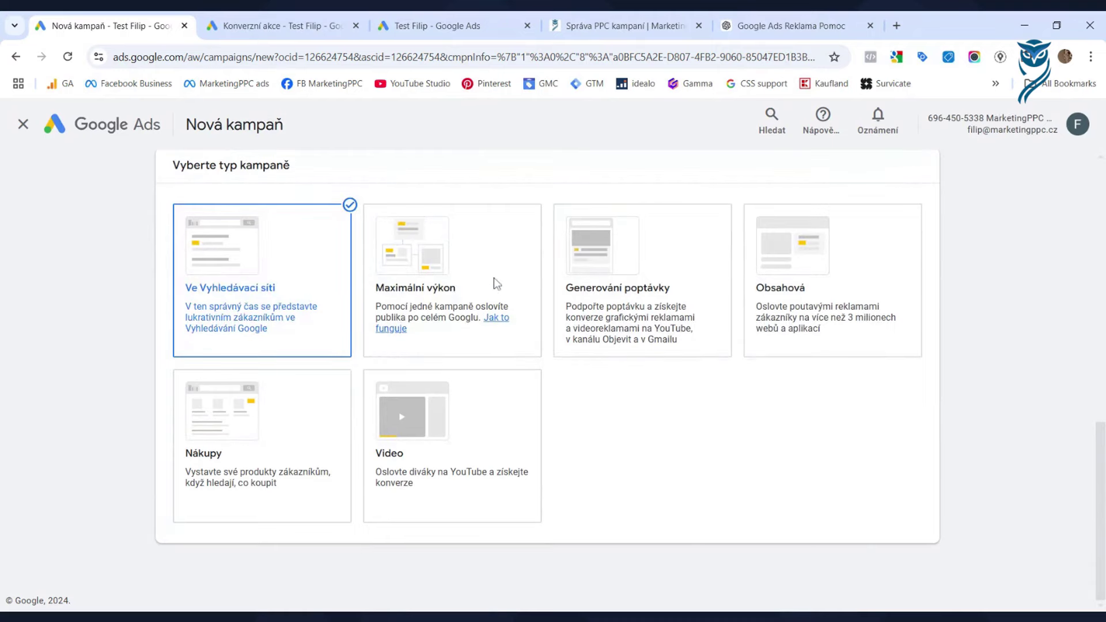
scroll(494, 284, down, 5)
scroll(155, 469, up, 10)
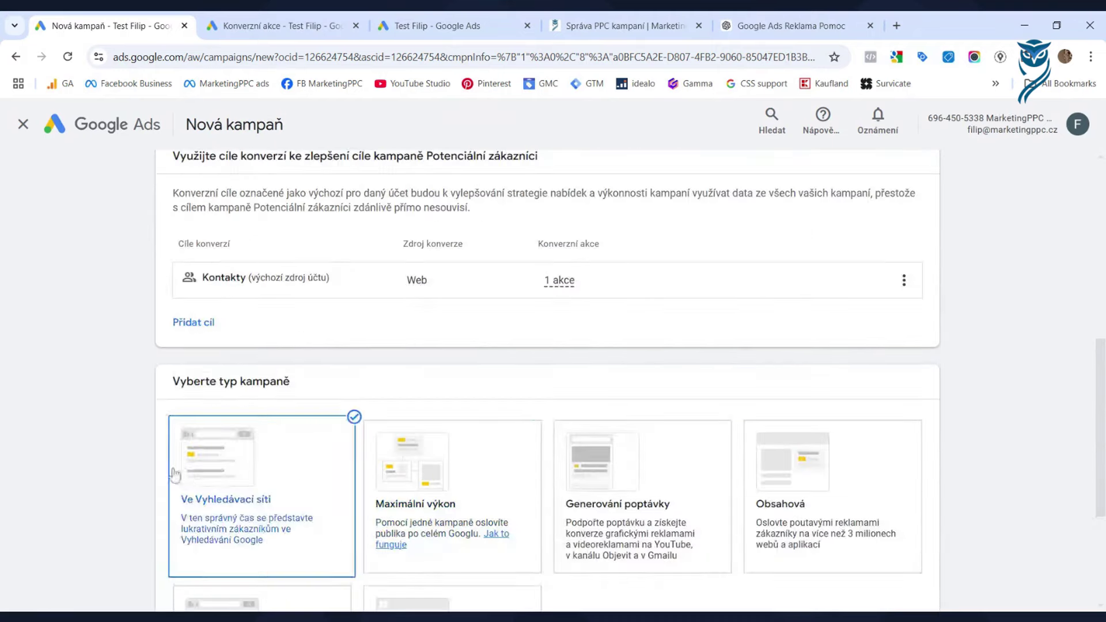
scroll(189, 477, down, 10)
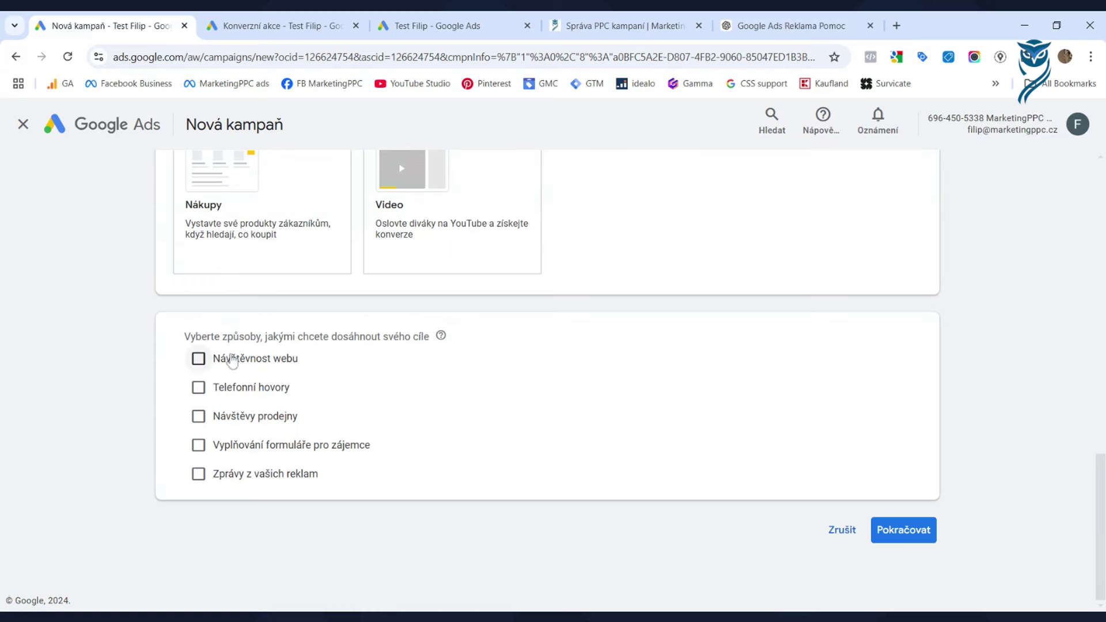
click(198, 359)
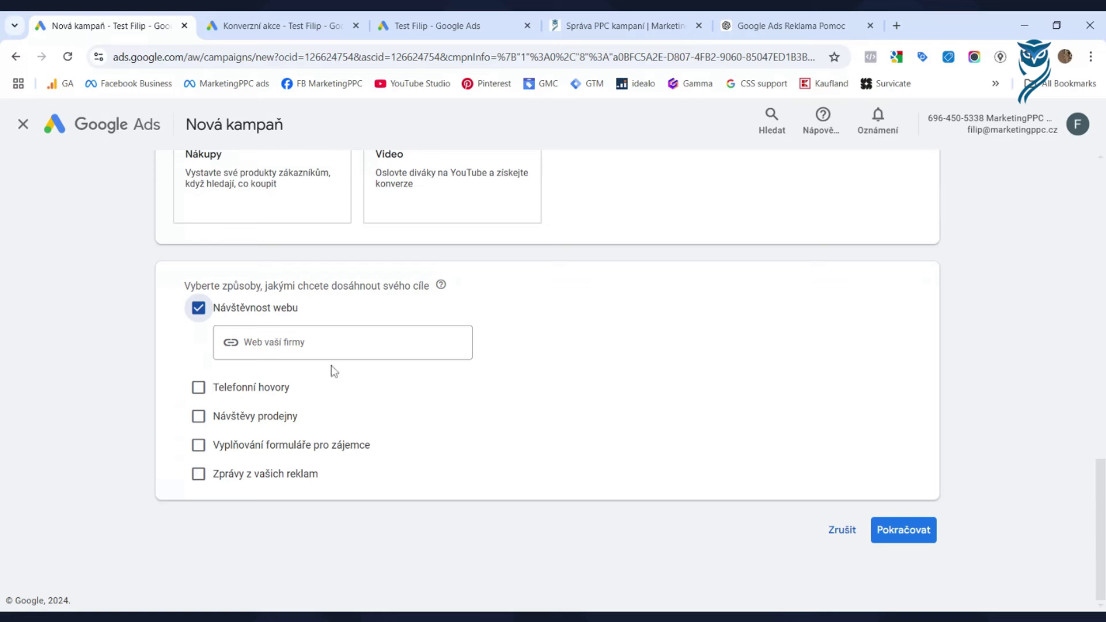
click(324, 347)
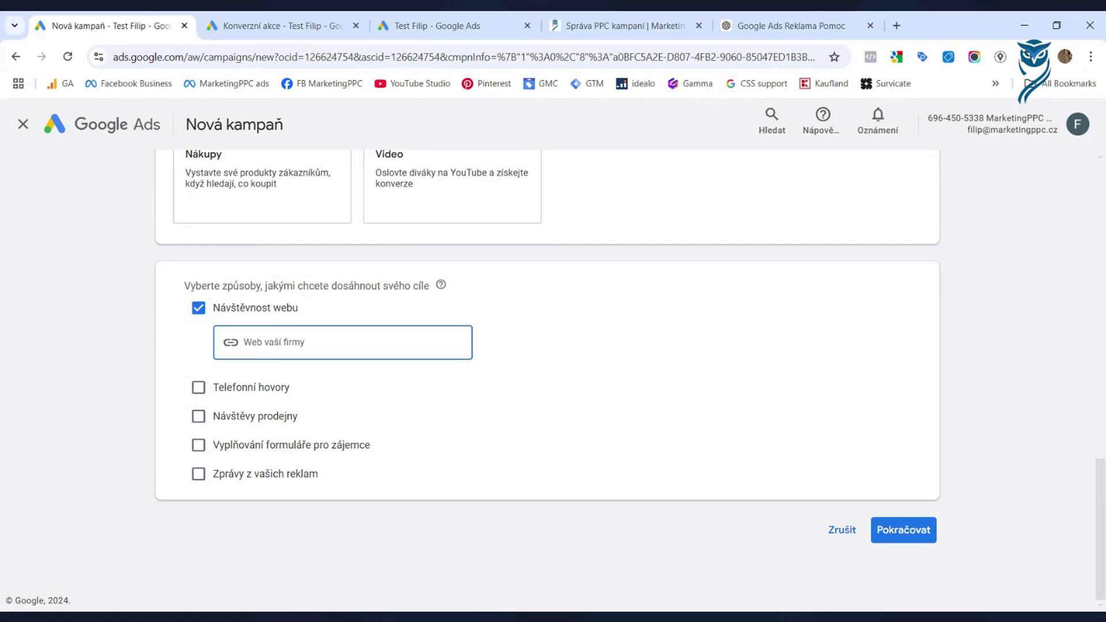
scroll(518, 231, up, 2)
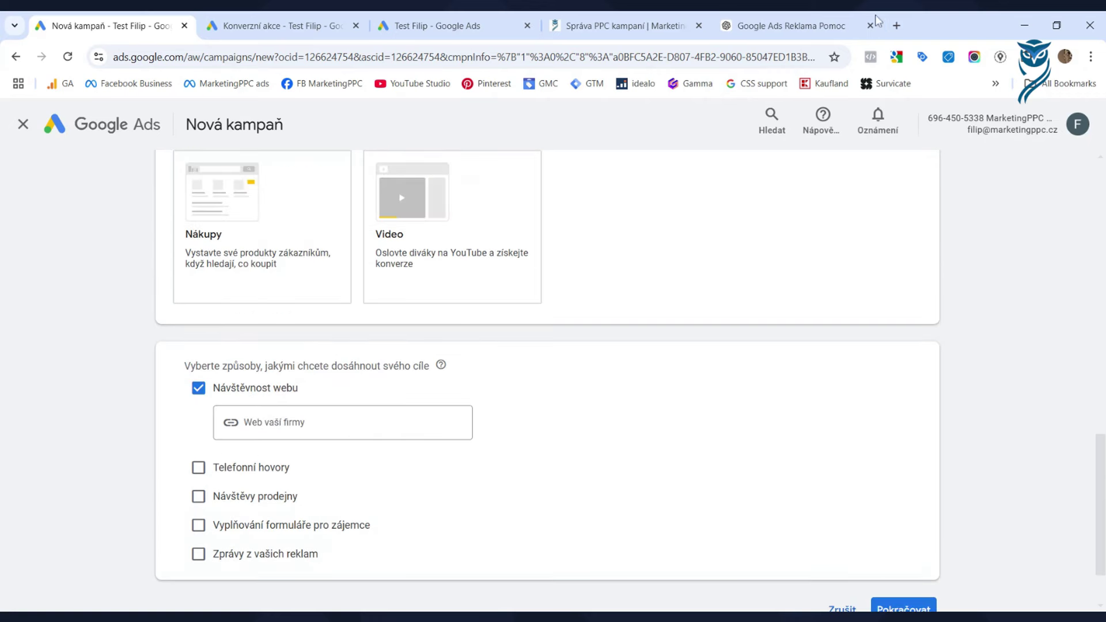
click(625, 26)
click(369, 57)
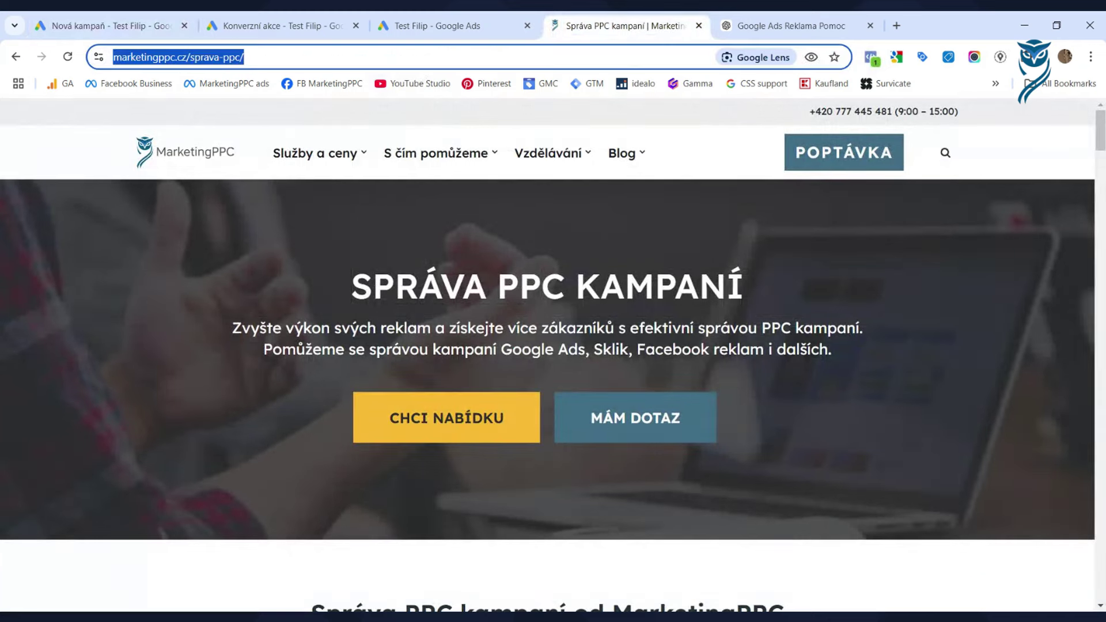
key(ctrl+c)
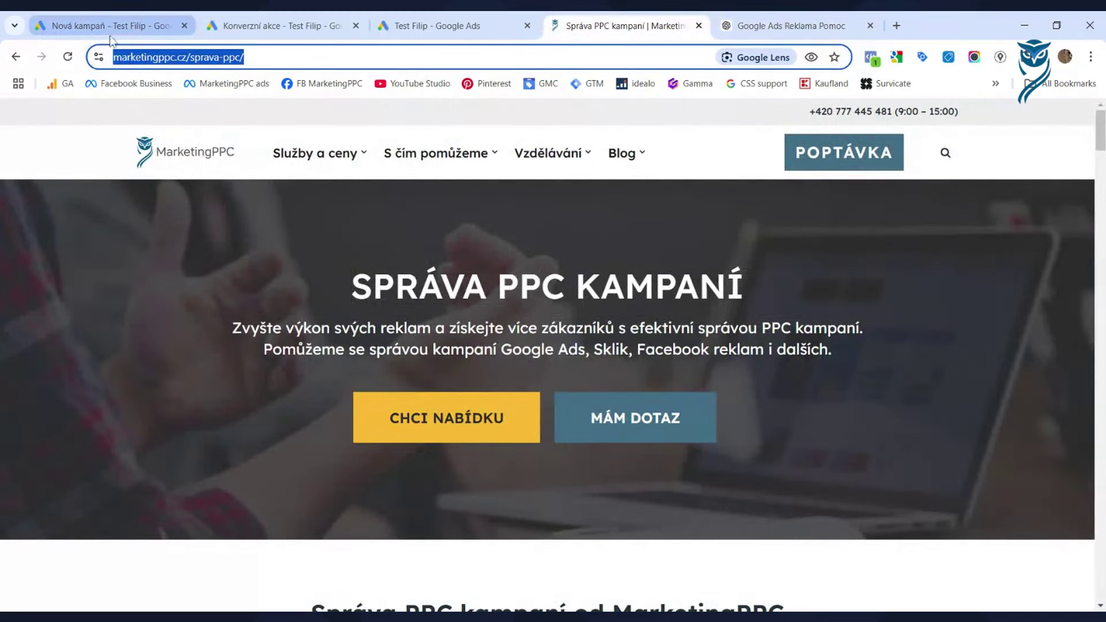
click(112, 26)
click(288, 420)
key(ctrl+v)
Step: Name the campaign "Sprava PPC" and continue to the bidding settings
scroll(330, 488, down, 4)
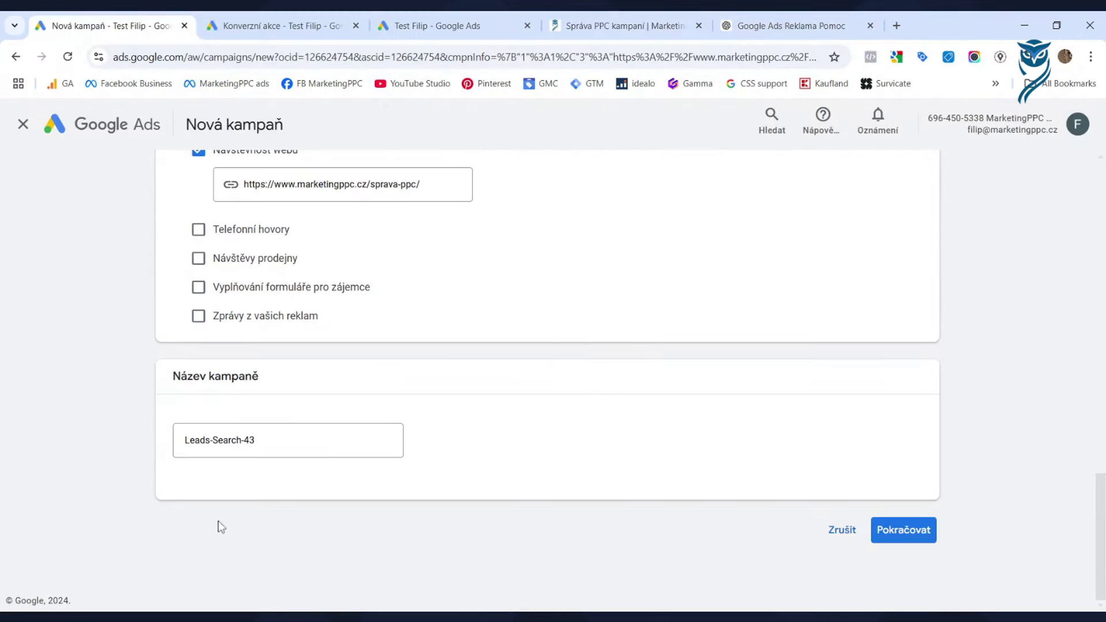
click(293, 439)
key(ctrl+a)
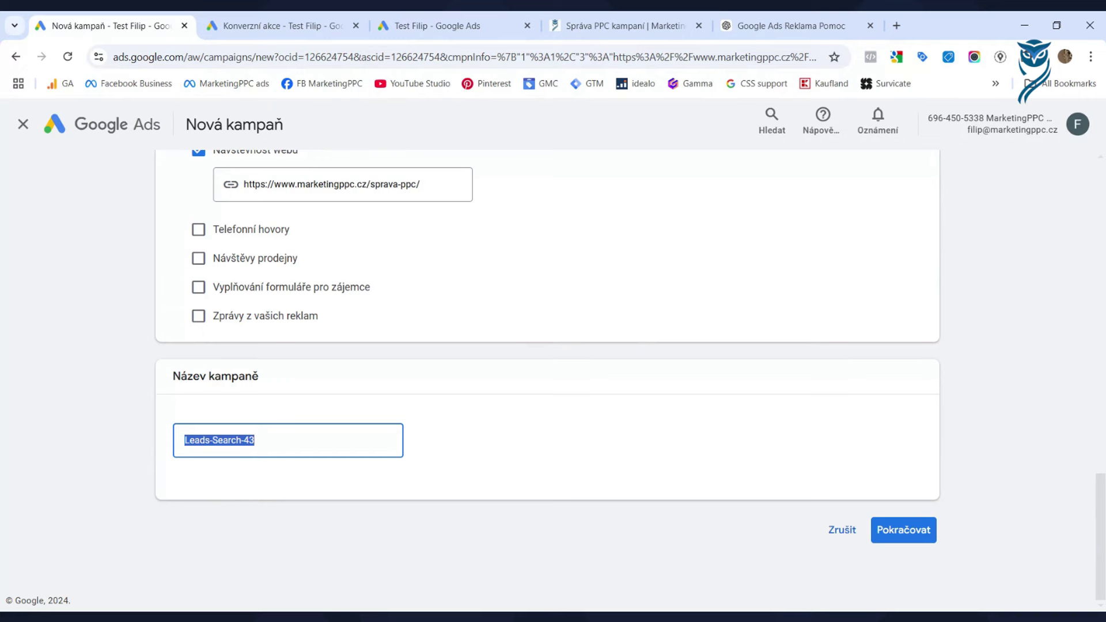
text(Sprava PPC)
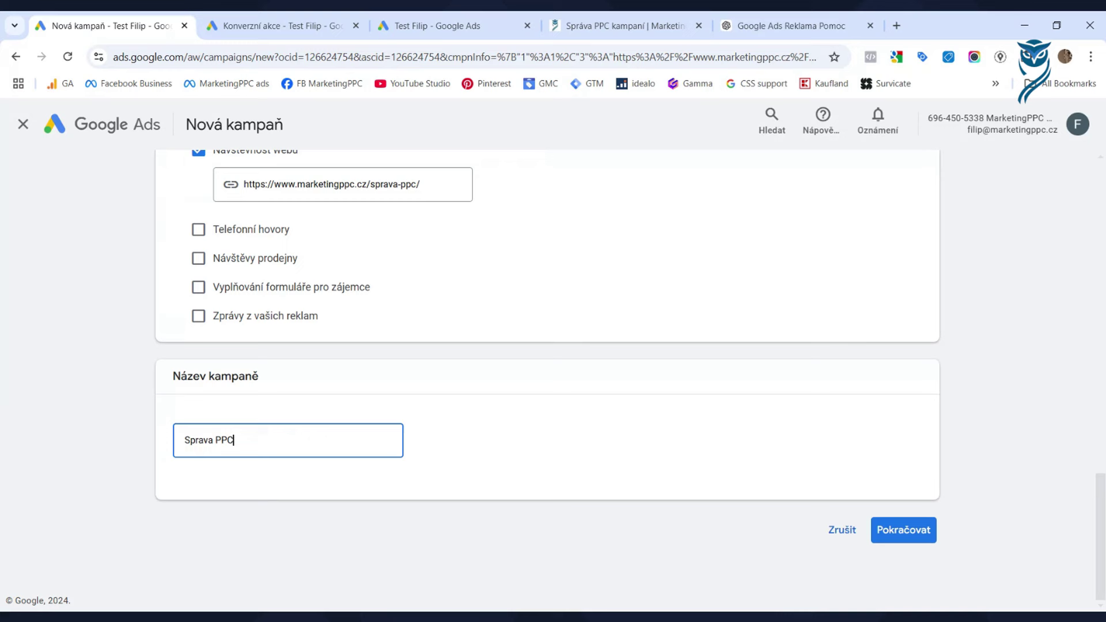
click(920, 525)
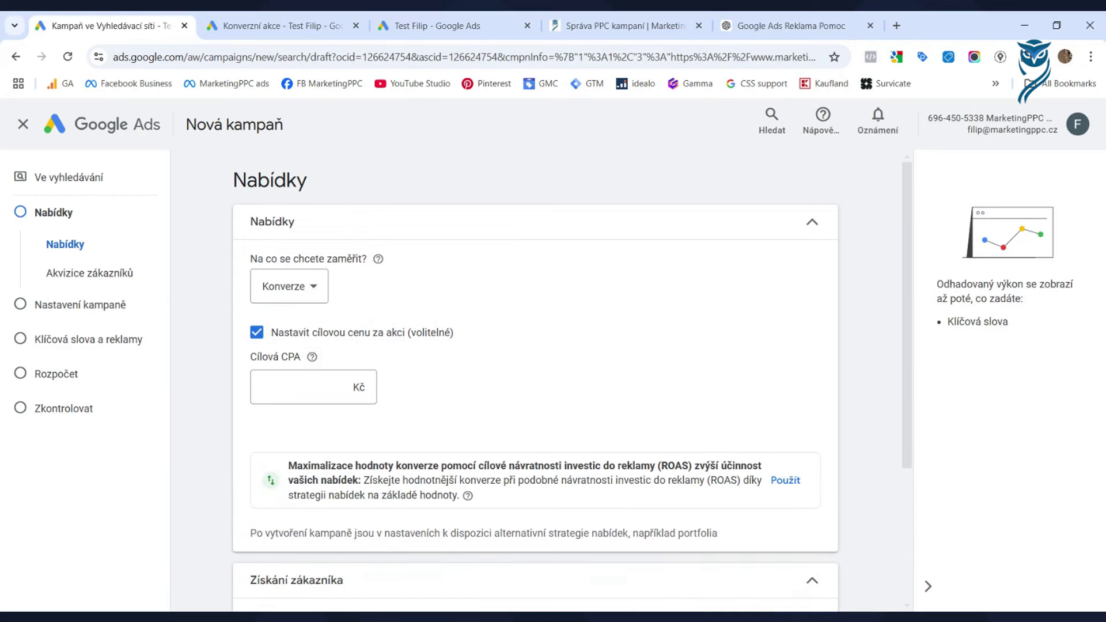
Step: Try the Prokliky bidding focus with the maximum cost-per-click limit enabled
click(316, 286)
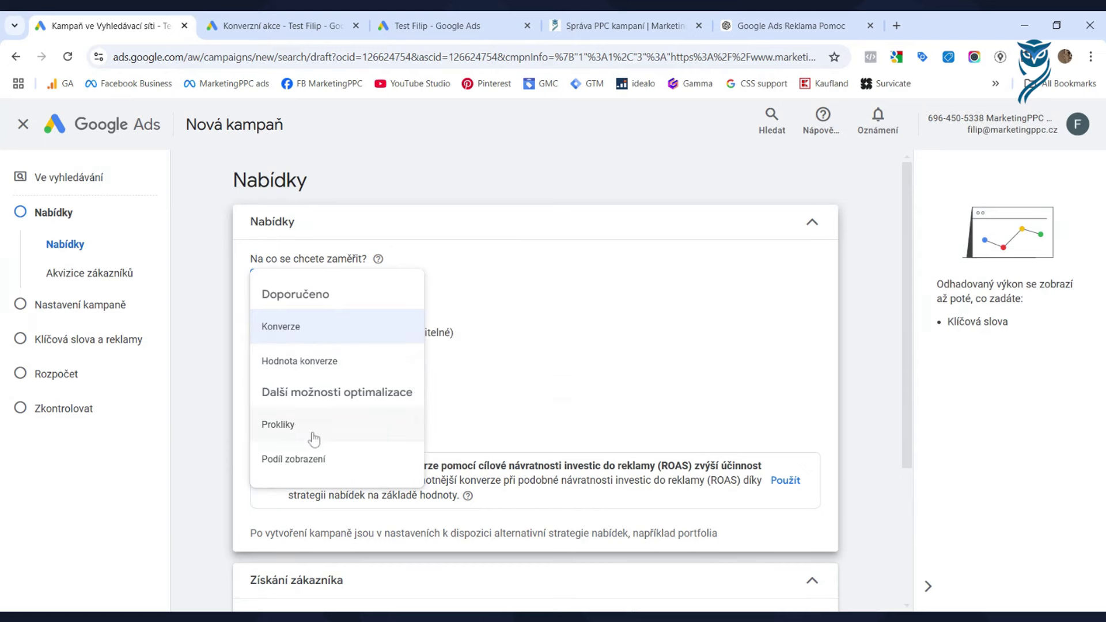
mouse_move(314, 436)
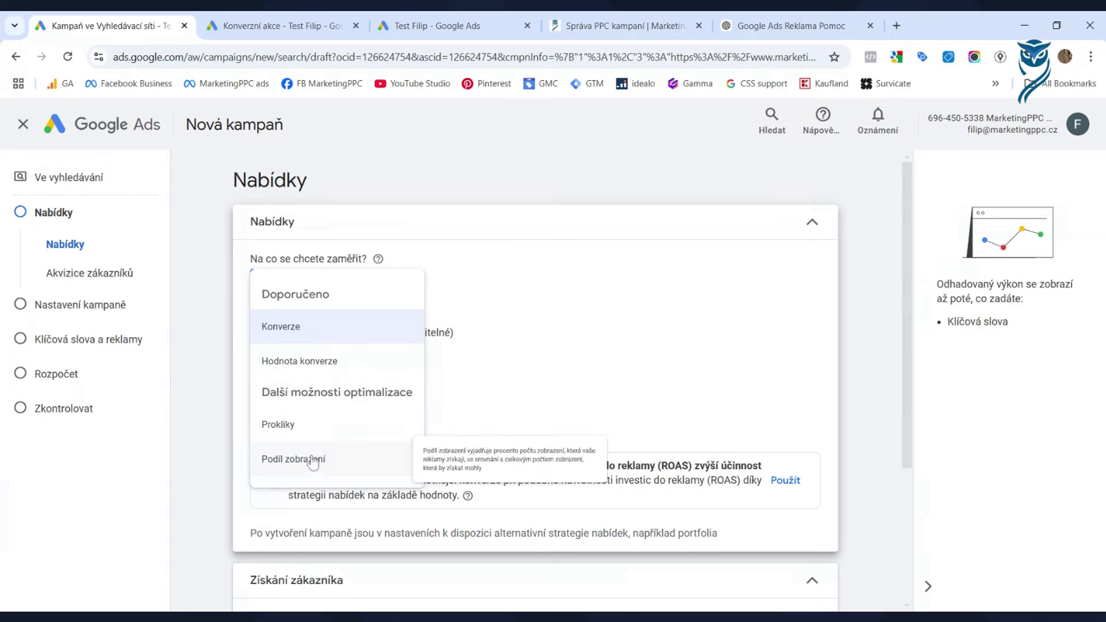
mouse_move(298, 472)
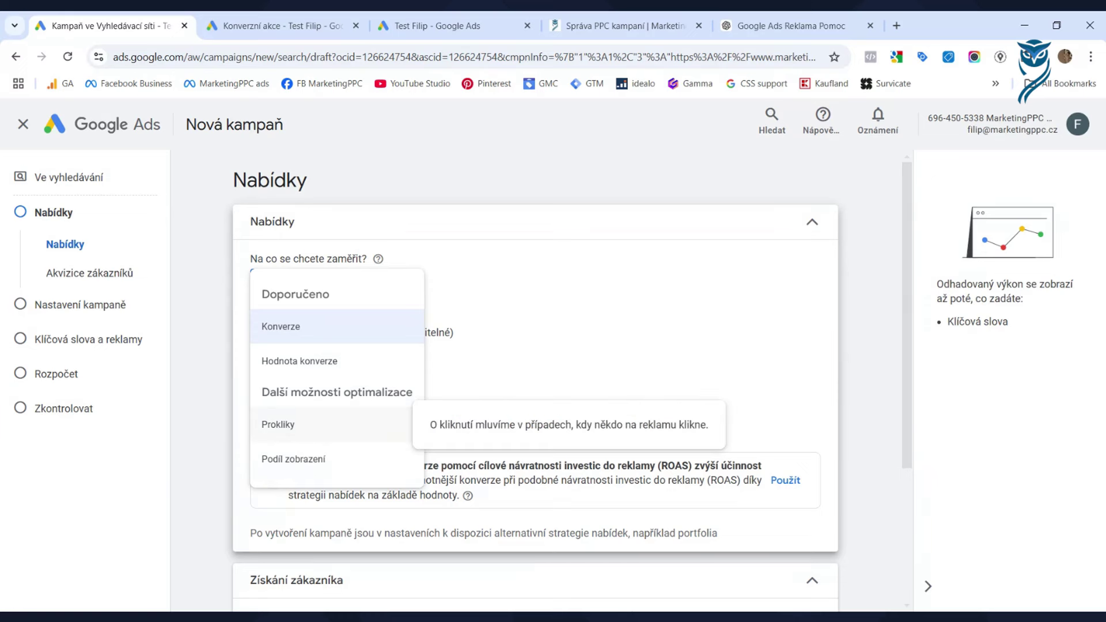
click(284, 427)
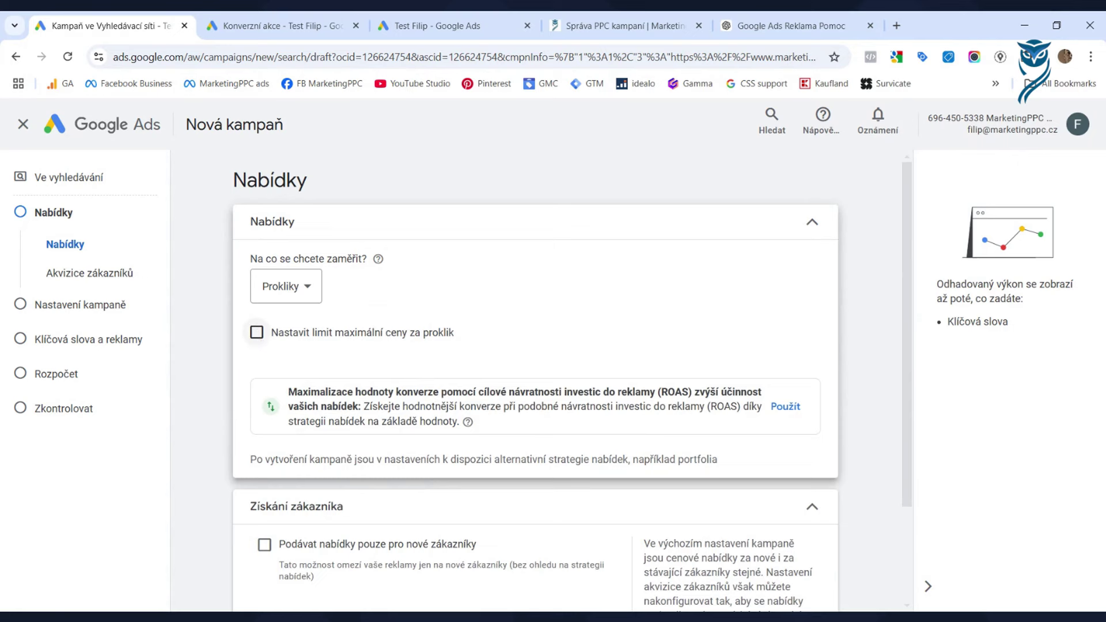
click(256, 332)
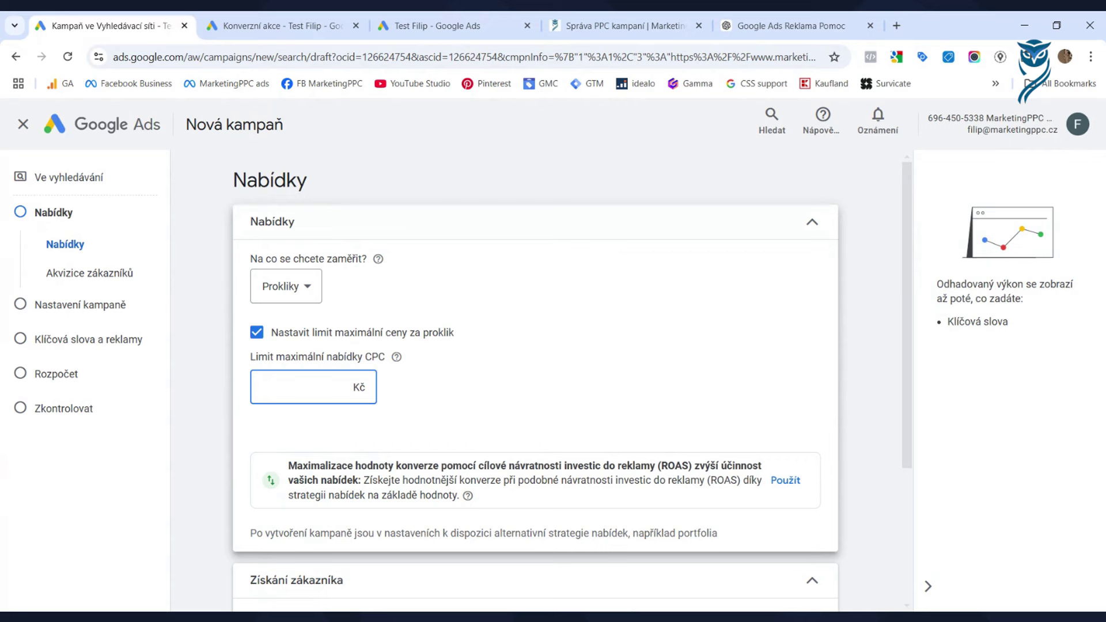
Step: Switch the bidding focus back to Konverze and toggle the optional target cost per action off and on
click(296, 288)
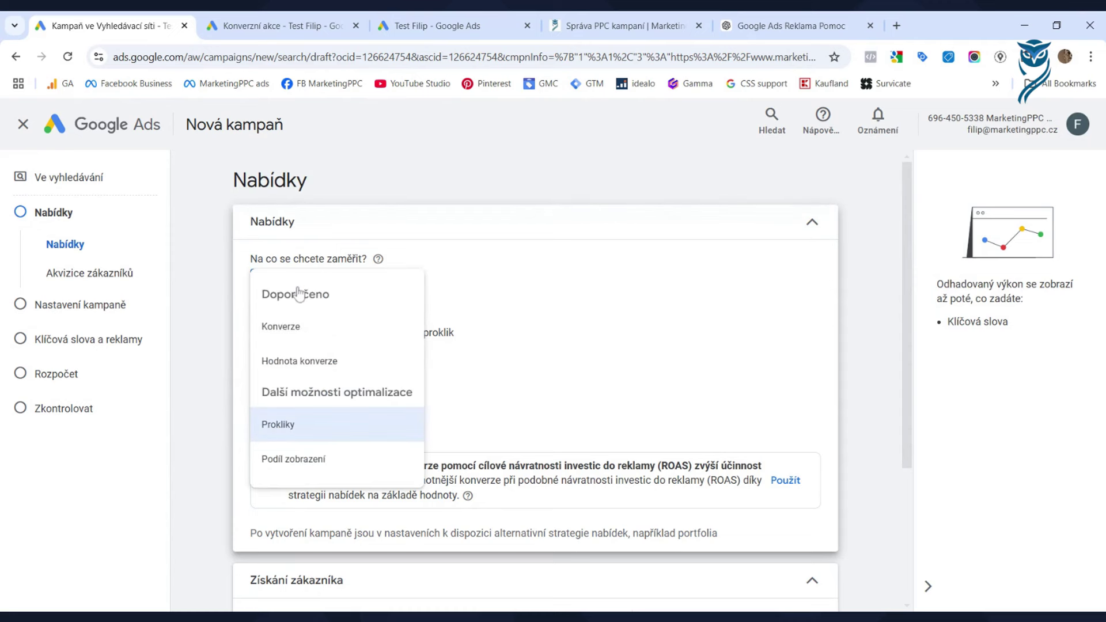
mouse_move(282, 332)
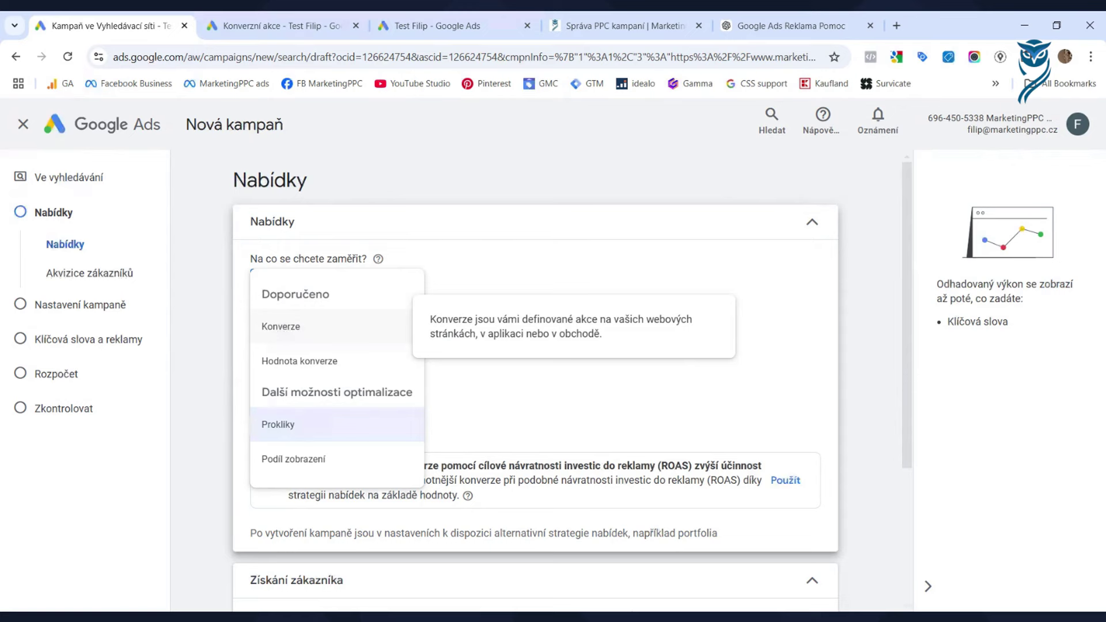
click(305, 327)
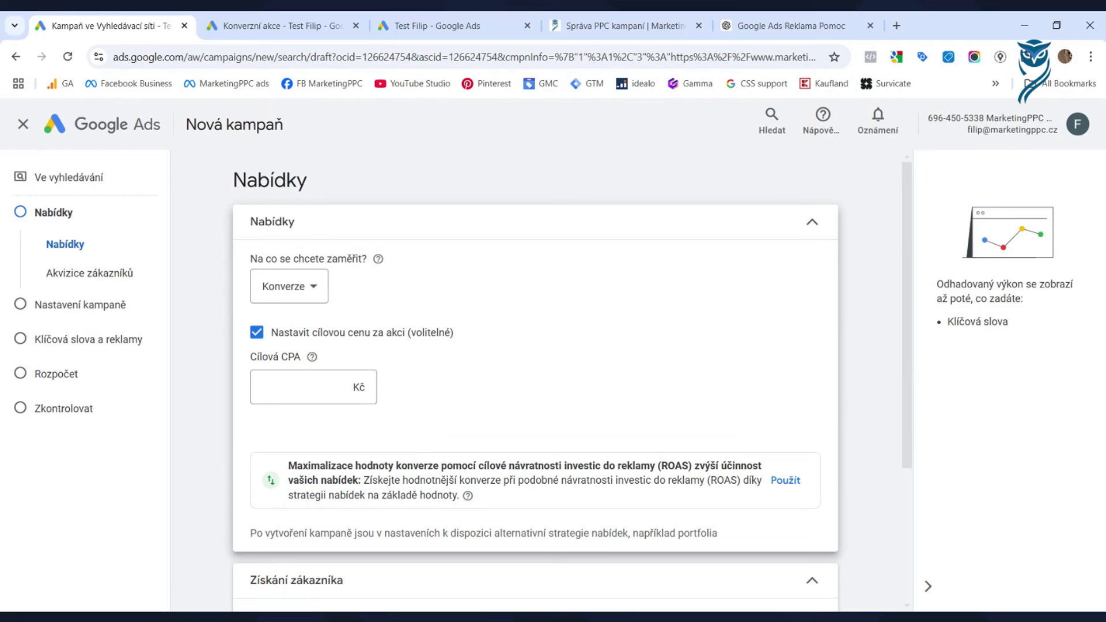
click(257, 334)
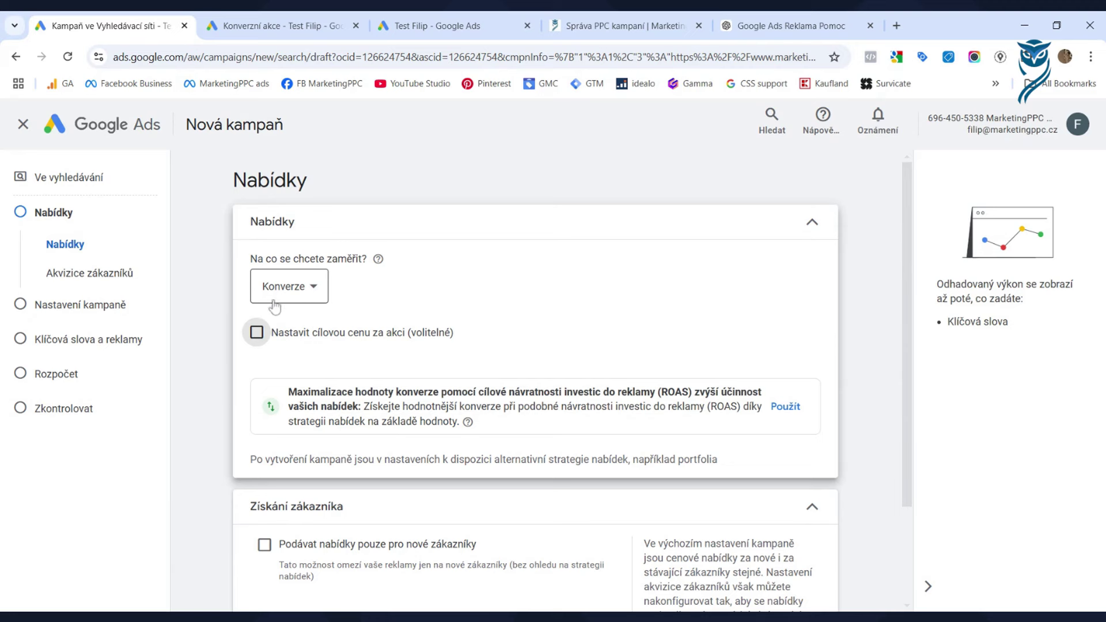
click(257, 334)
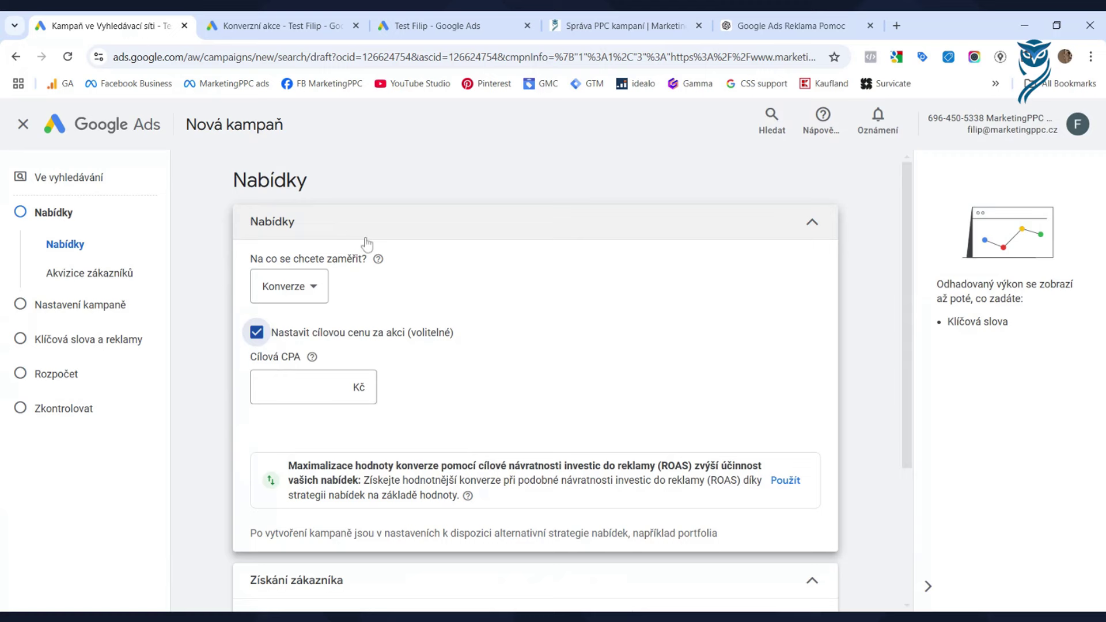
Step: Set the bidding focus to Prokliky and limit the maximum CPC bid to 100 Kč
click(319, 288)
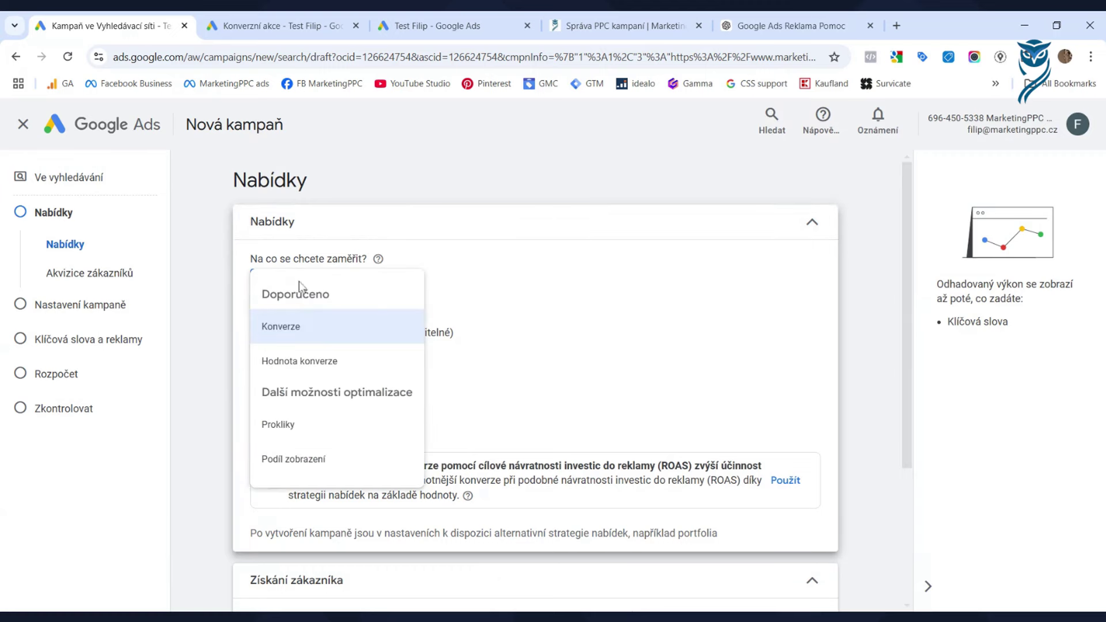
click(278, 432)
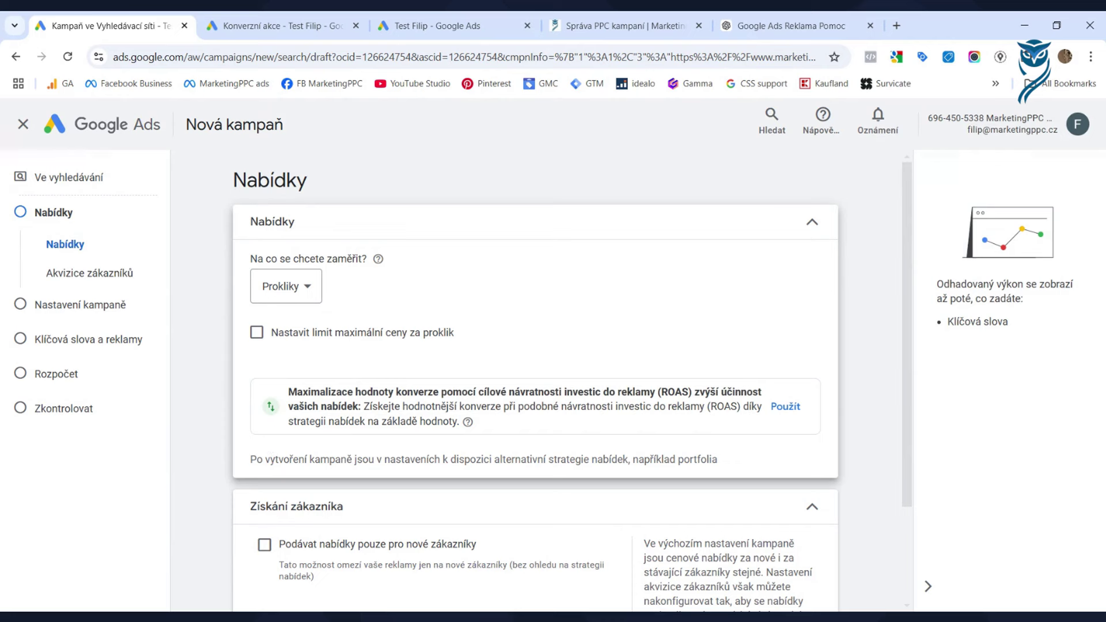
click(278, 334)
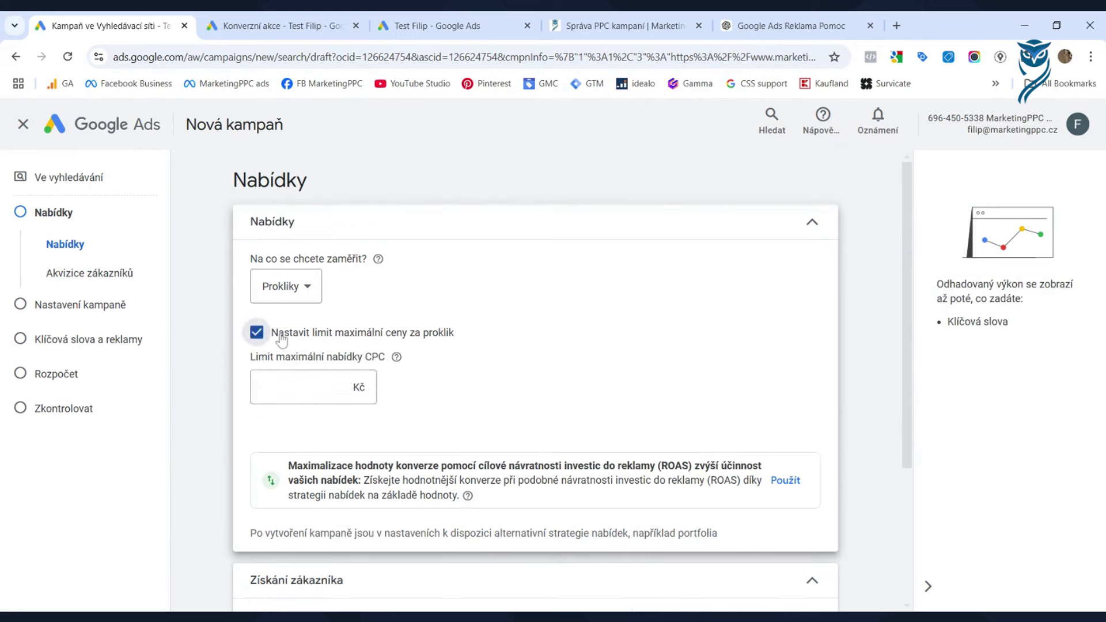
click(317, 403)
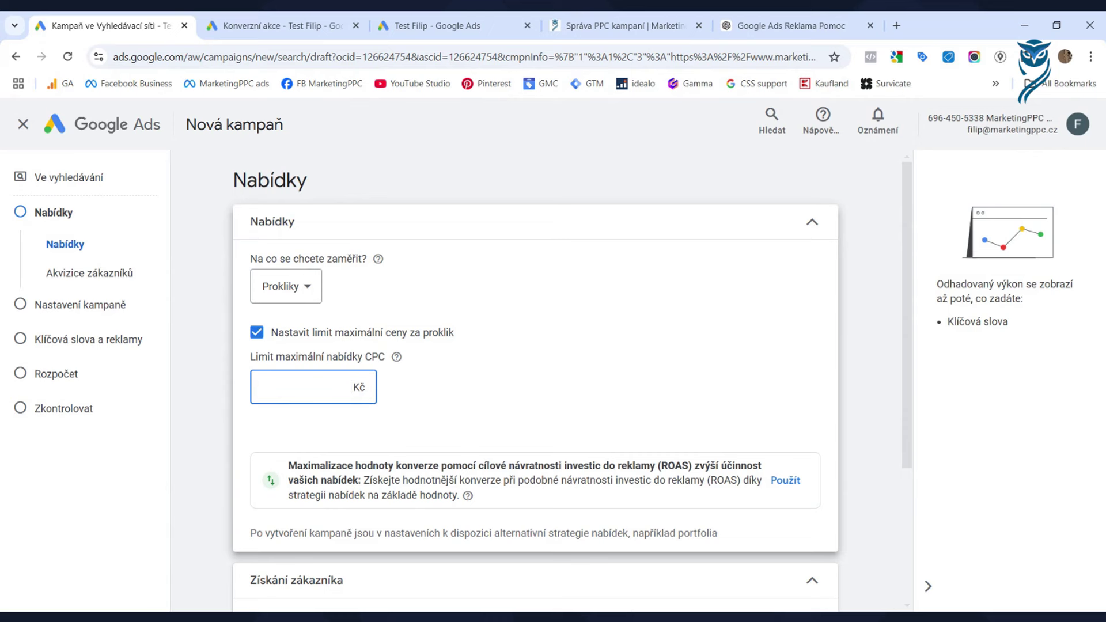
text(100)
Step: Try restricting bids to new customers only in the customer acquisition settings, and turn the restriction off again
scroll(536, 380, down, 1)
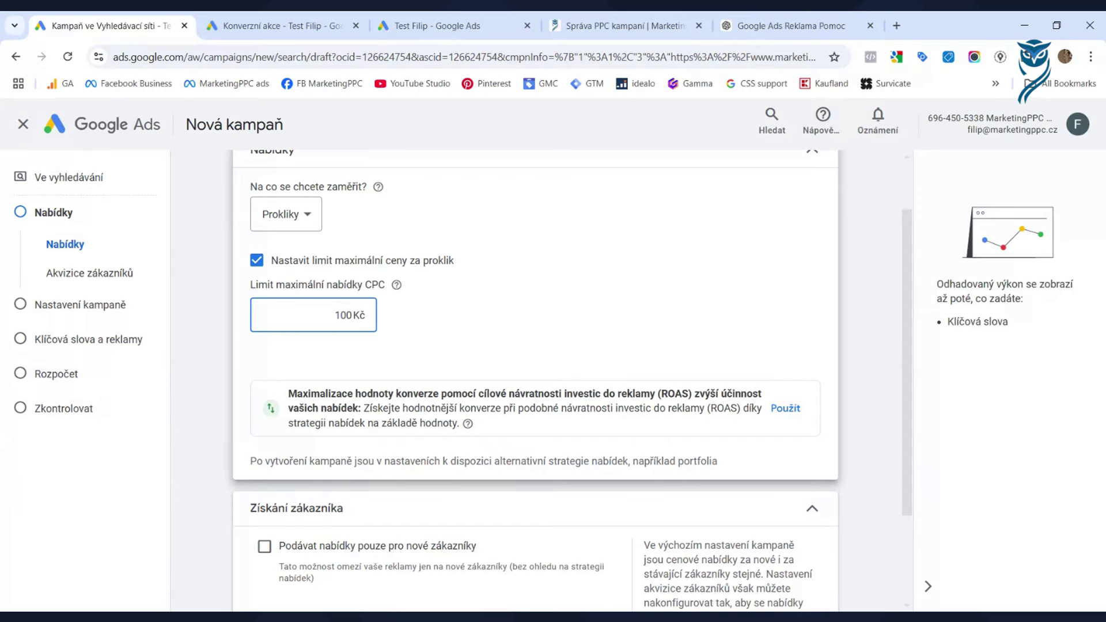
scroll(471, 381, down, 1)
scroll(487, 371, down, 1)
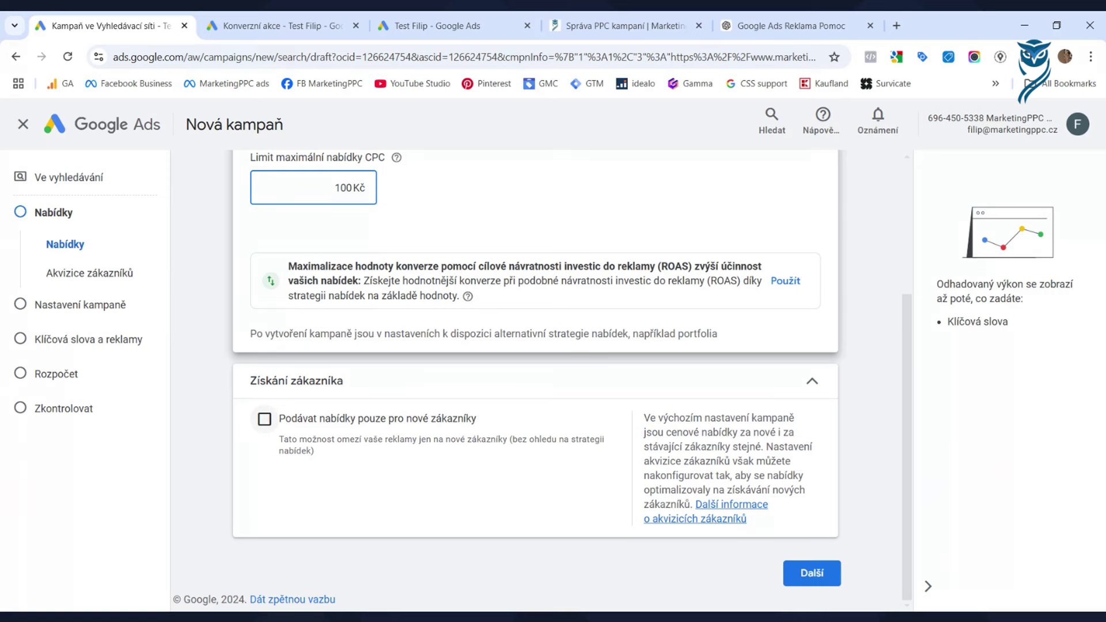
click(264, 420)
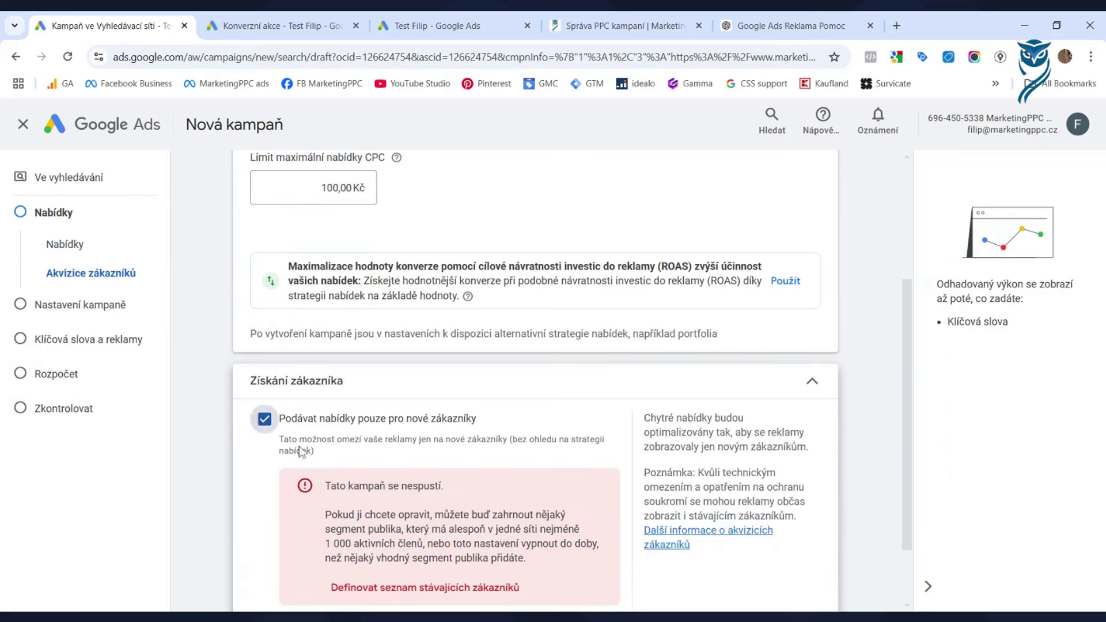
scroll(300, 400, down, 1)
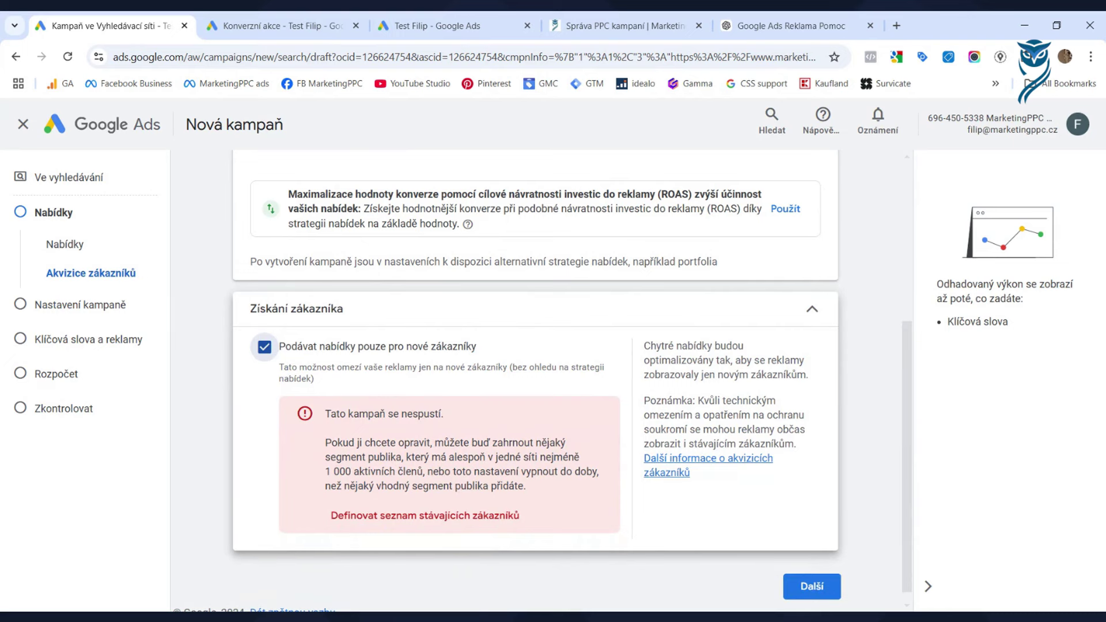
click(265, 347)
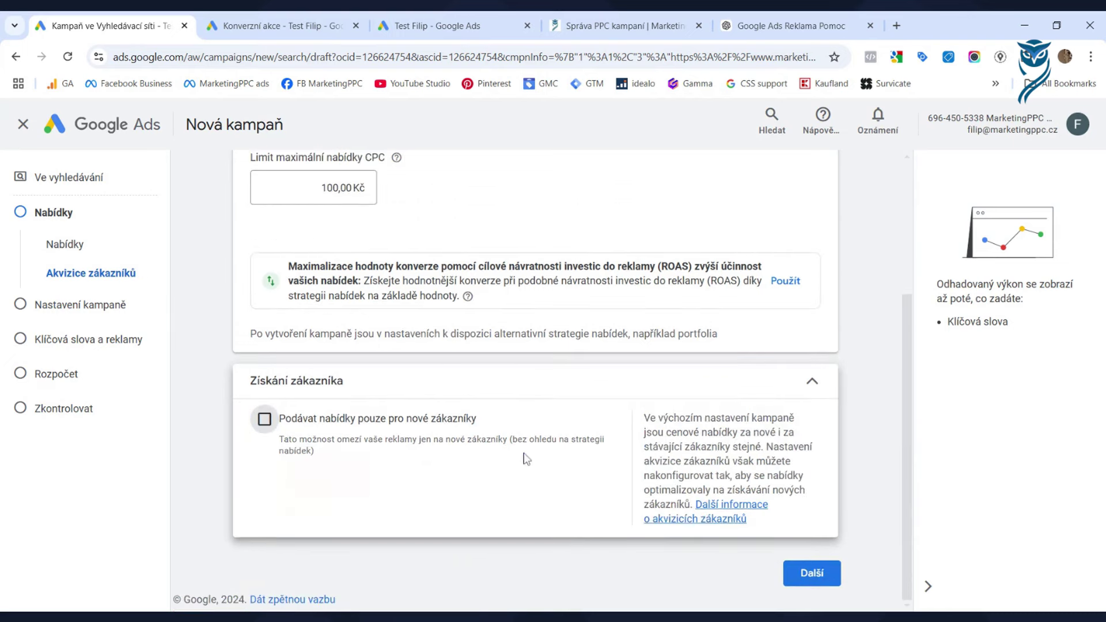
Step: Continue to the campaign settings and exclude Obsahová síť Google from the campaign's networks
click(809, 573)
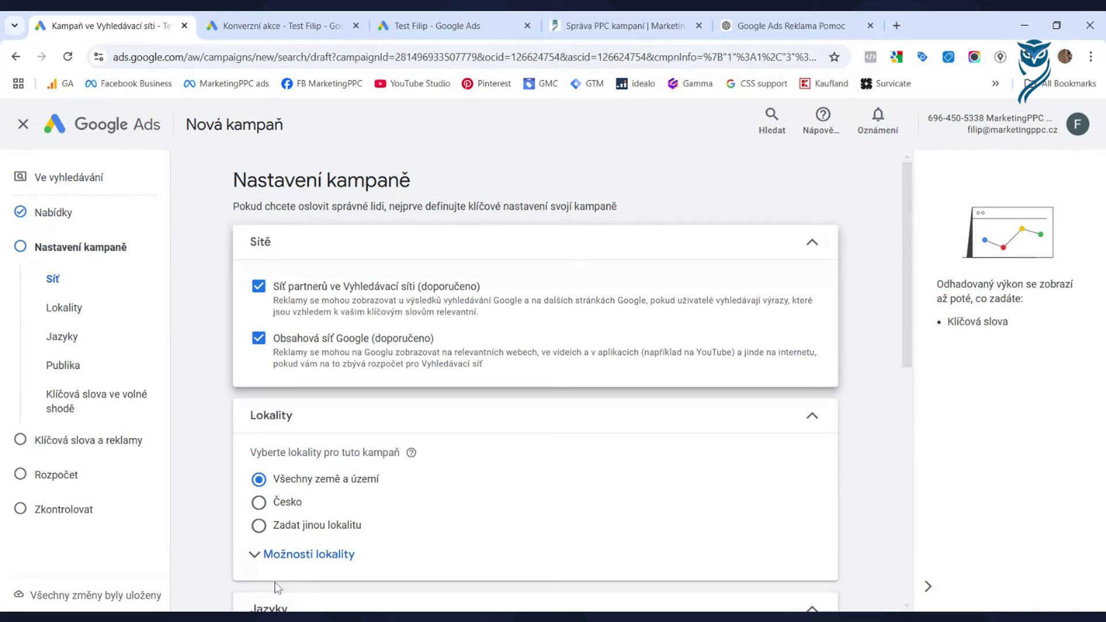
click(262, 339)
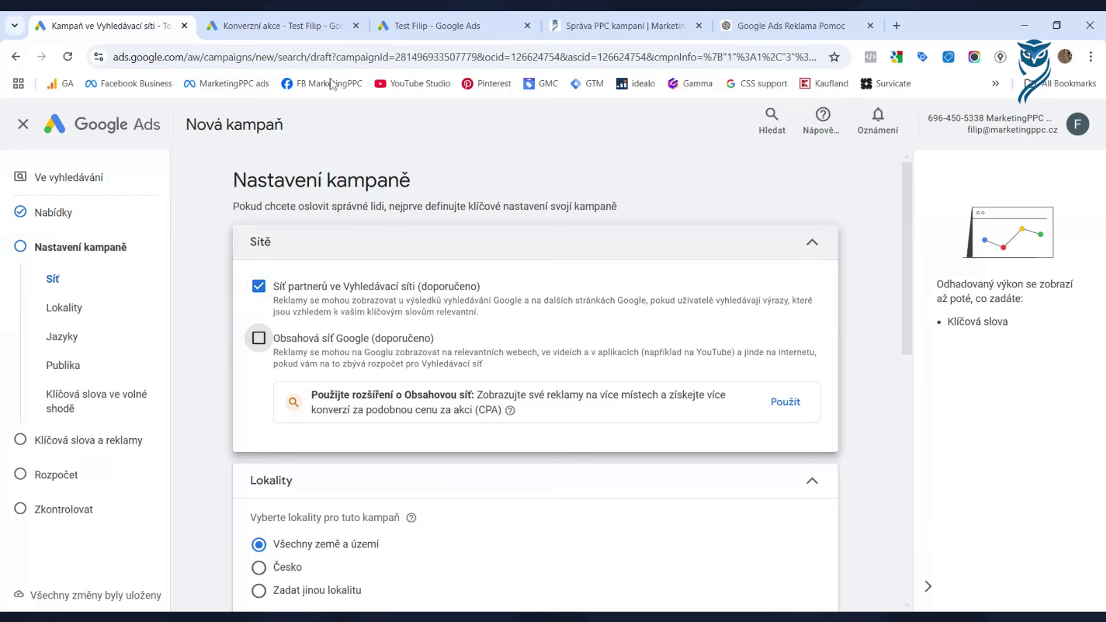
Step: Exclude Síť partnerů ve Vyhledávací síti from the campaign's networks and set the targeted location to Česko
click(307, 290)
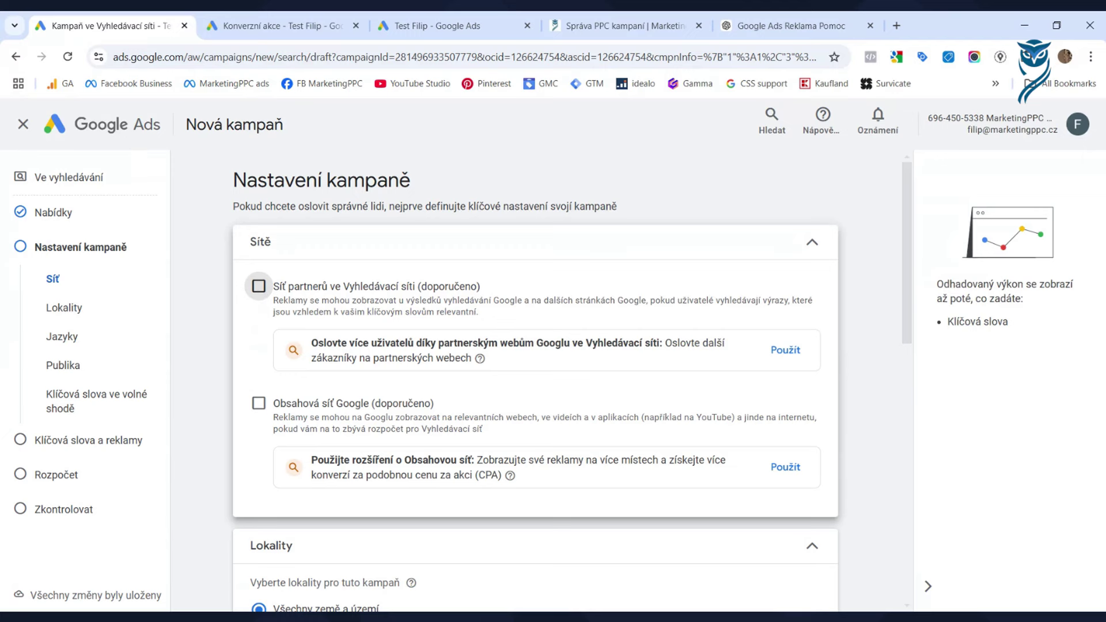
scroll(305, 340, down, 1)
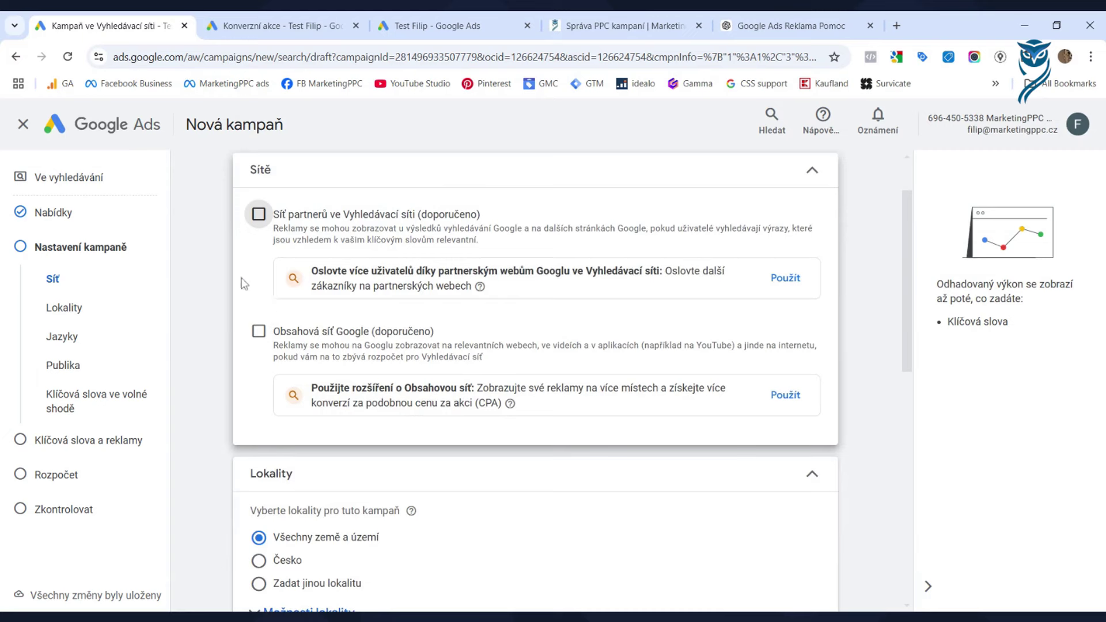
scroll(230, 231, down, 4)
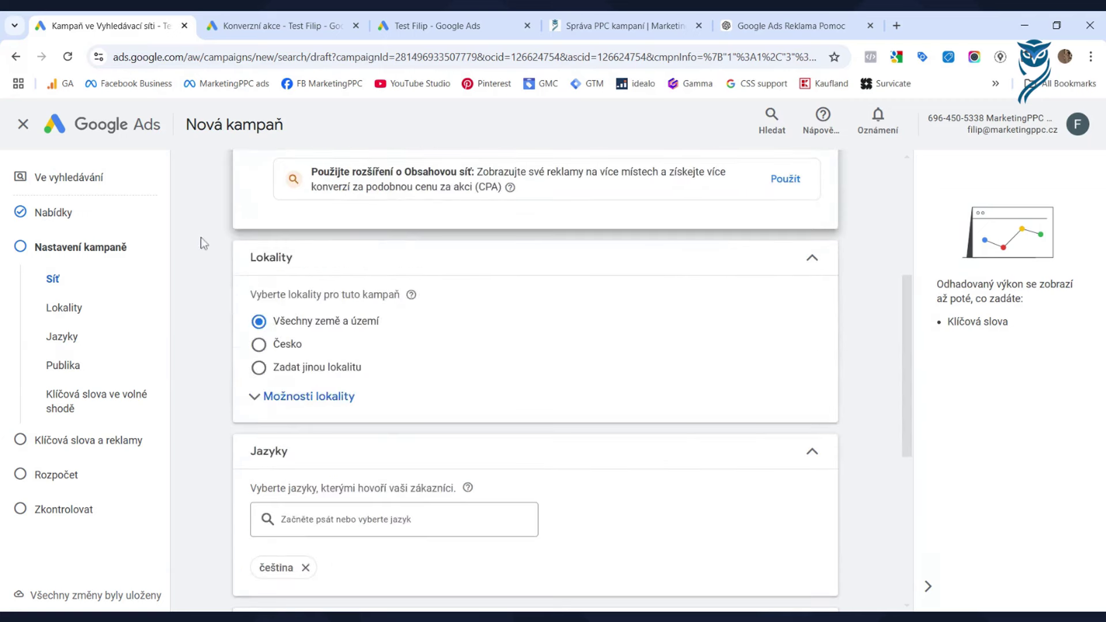
scroll(423, 324, up, 2)
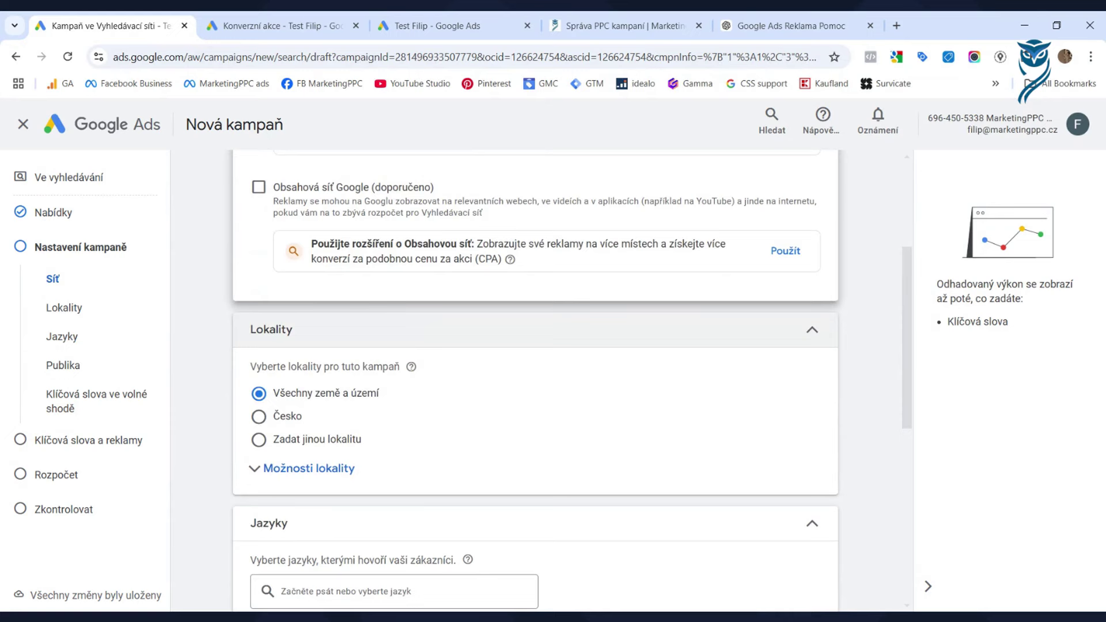
scroll(417, 345, down, 1)
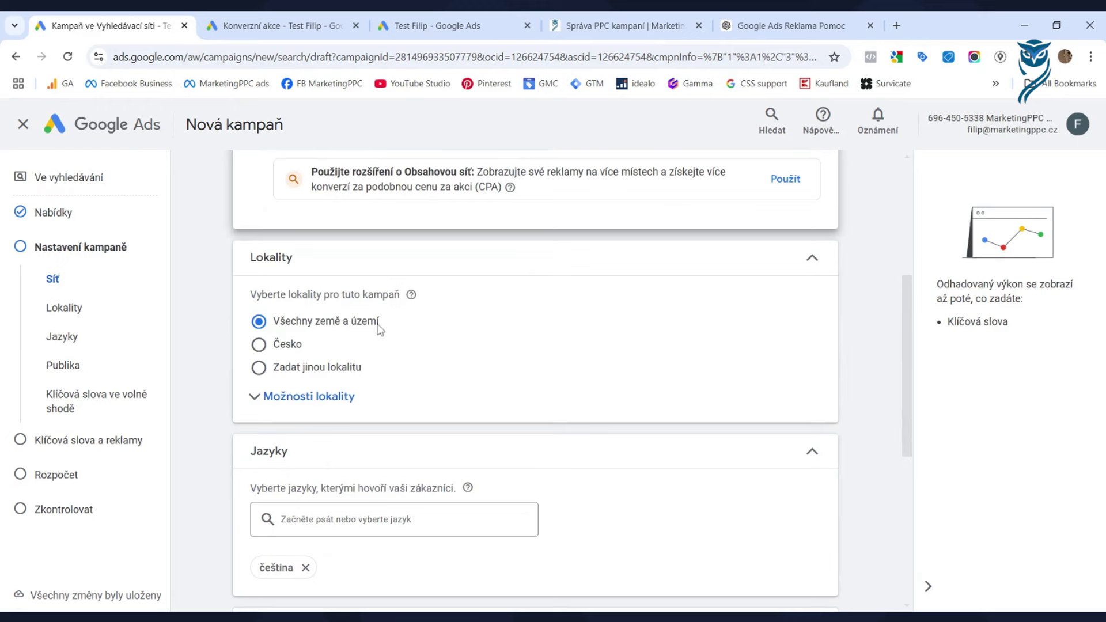
click(259, 345)
Step: Expand the location options and include only people matching Přítomnost, those present or regularly moving in the targeted locations
scroll(385, 362, down, 1)
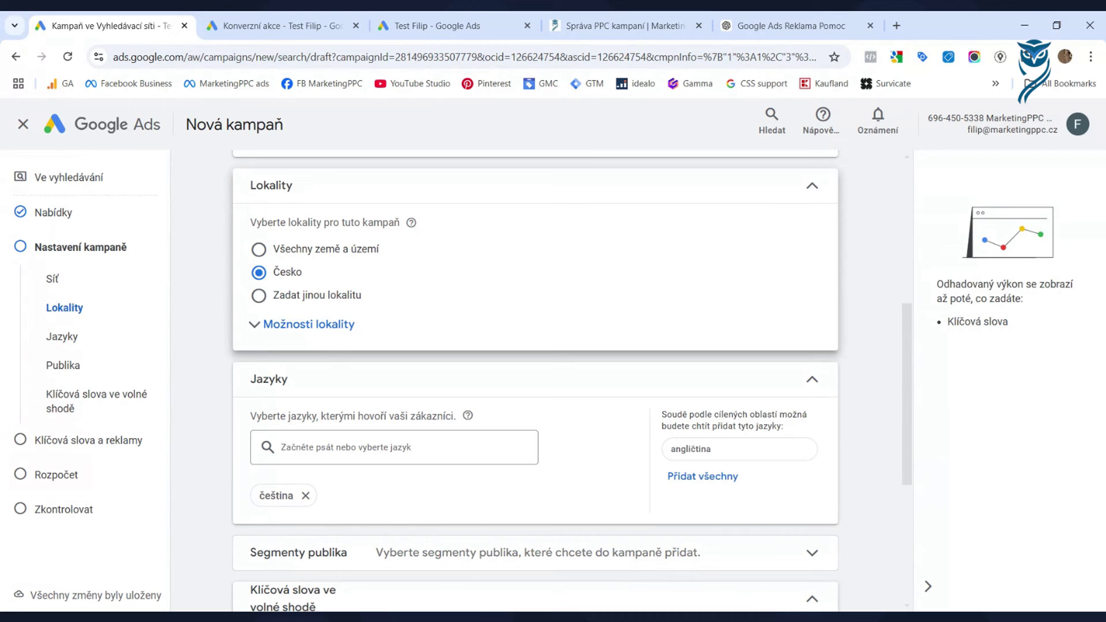
click(255, 324)
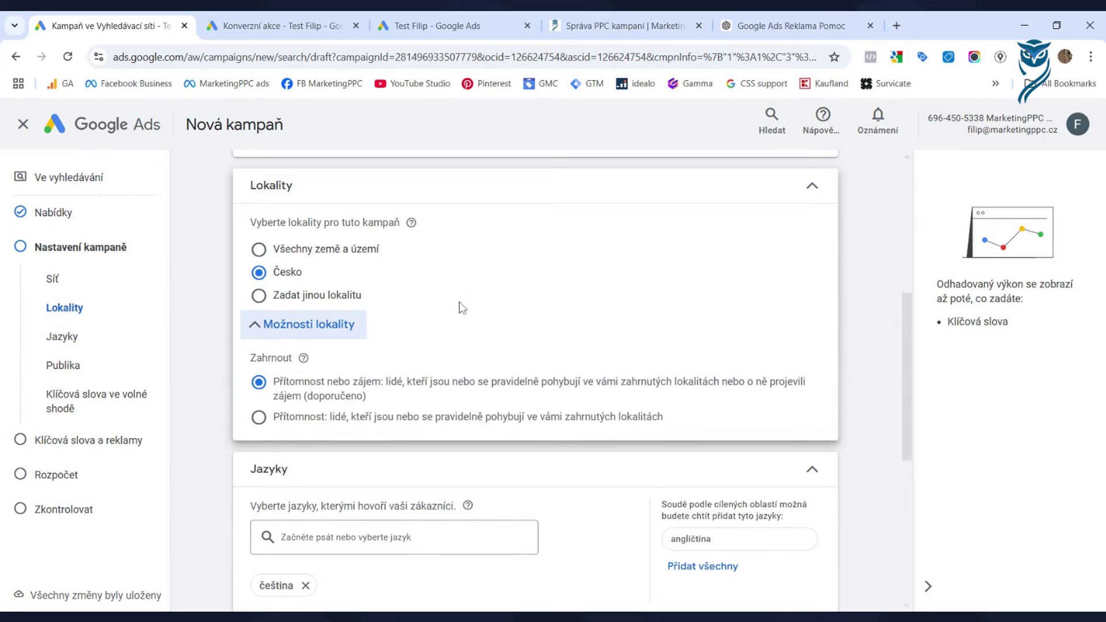
scroll(456, 256, down, 1)
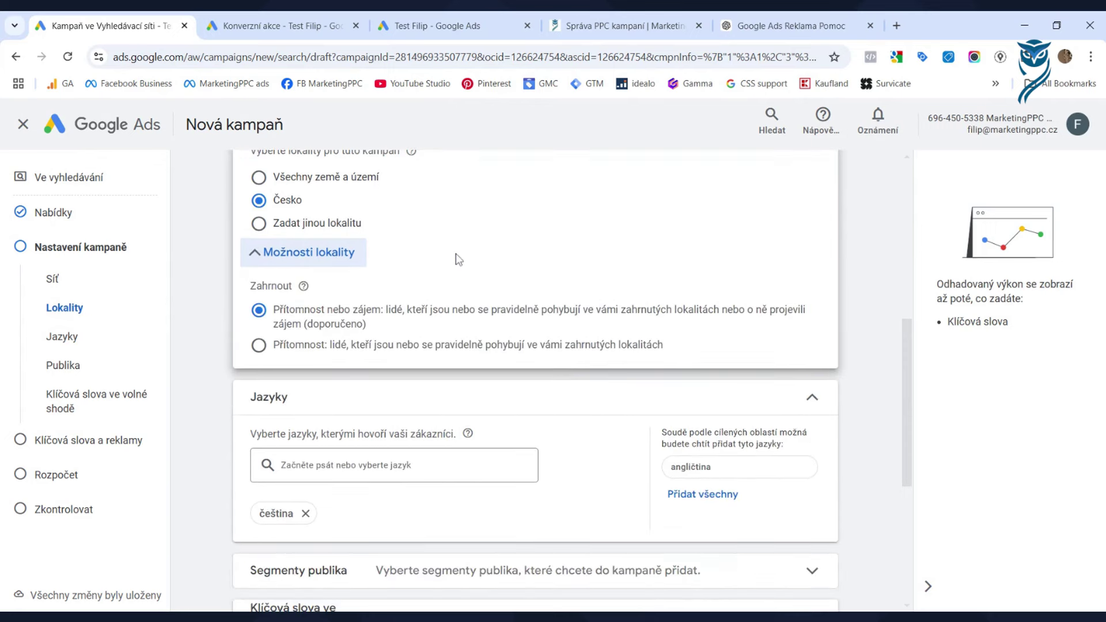
scroll(457, 257, up, 1)
scroll(366, 344, down, 1)
scroll(292, 311, up, 1)
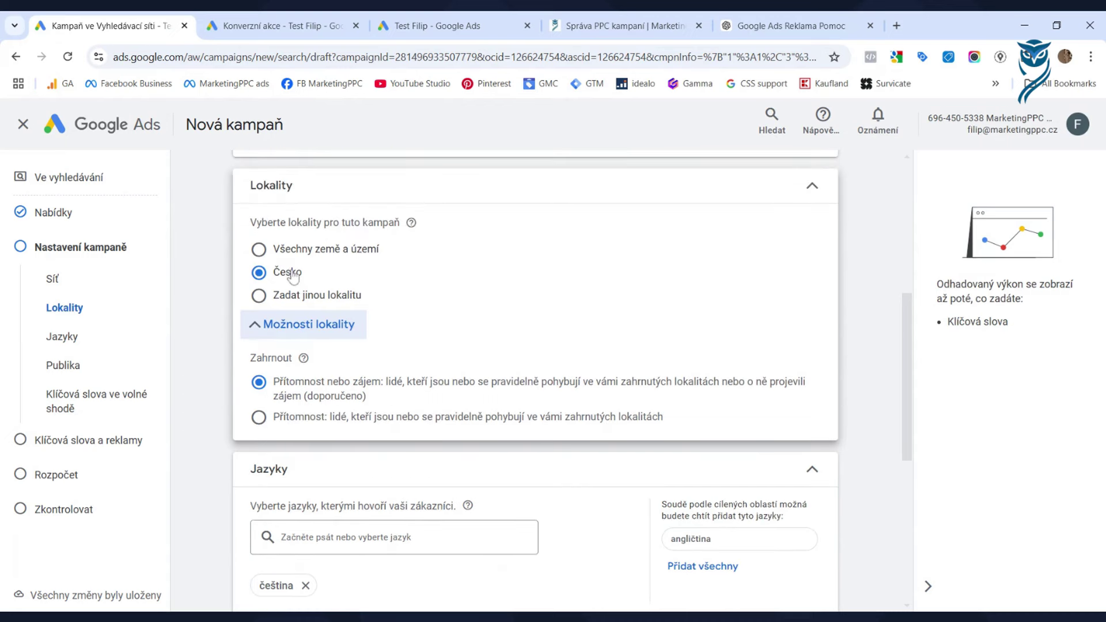
click(259, 420)
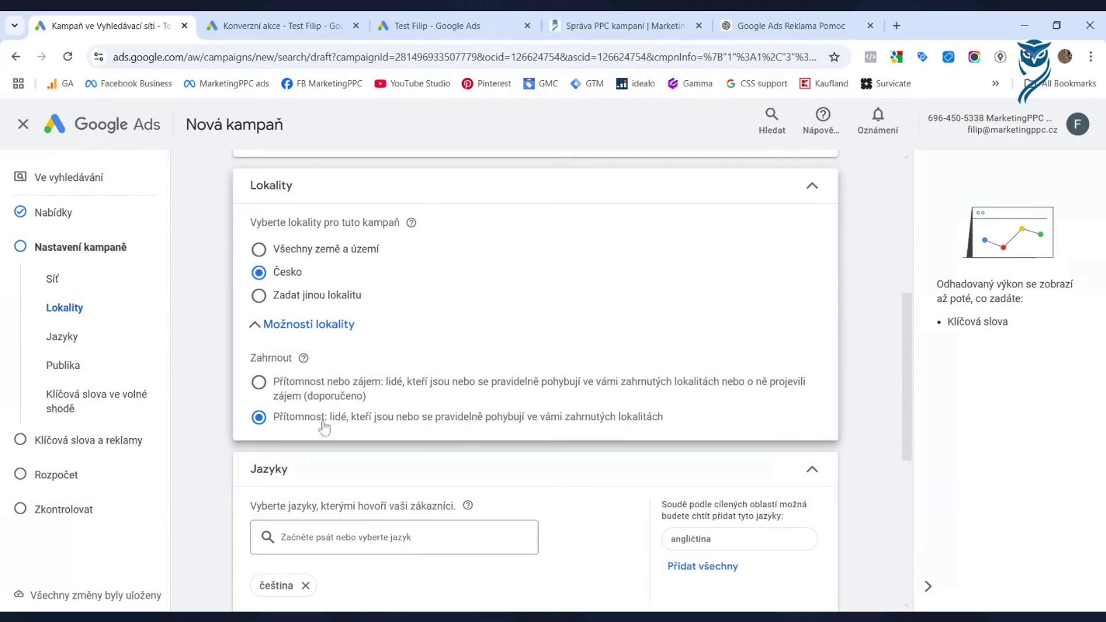
Step: Try including people by Přítomnost nebo zájem, and switch the location option back to Přítomnost
click(287, 392)
scroll(309, 389, down, 1)
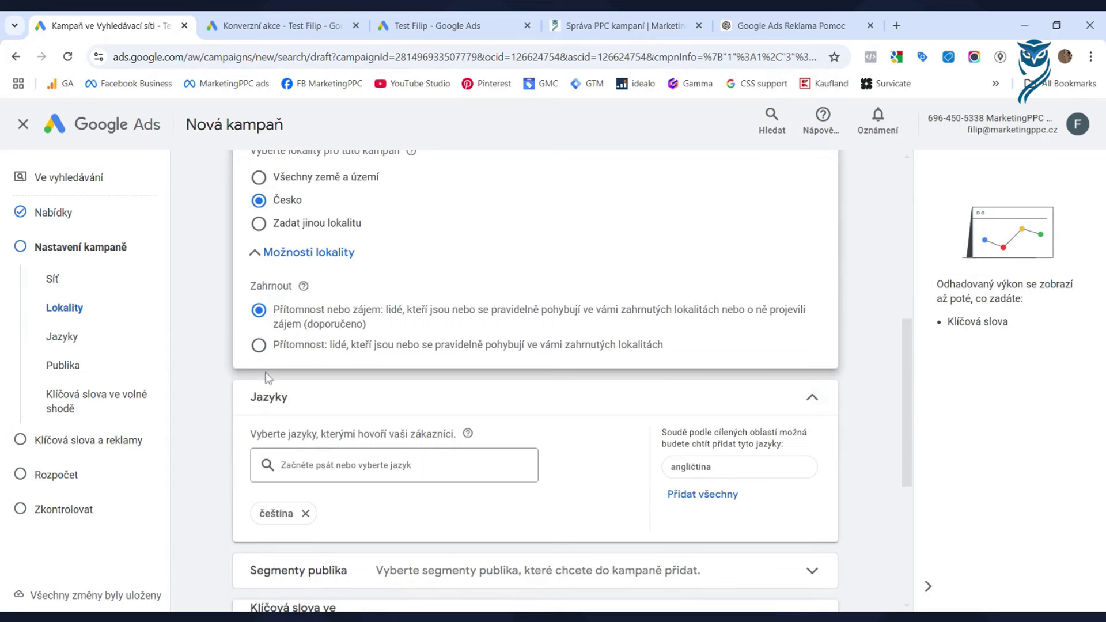
click(280, 352)
Step: Pass over the language settings and expand the Segmenty publika section to show the suggested audience segments
scroll(285, 357, down, 2)
scroll(299, 398, up, 1)
scroll(308, 420, up, 1)
scroll(322, 429, down, 2)
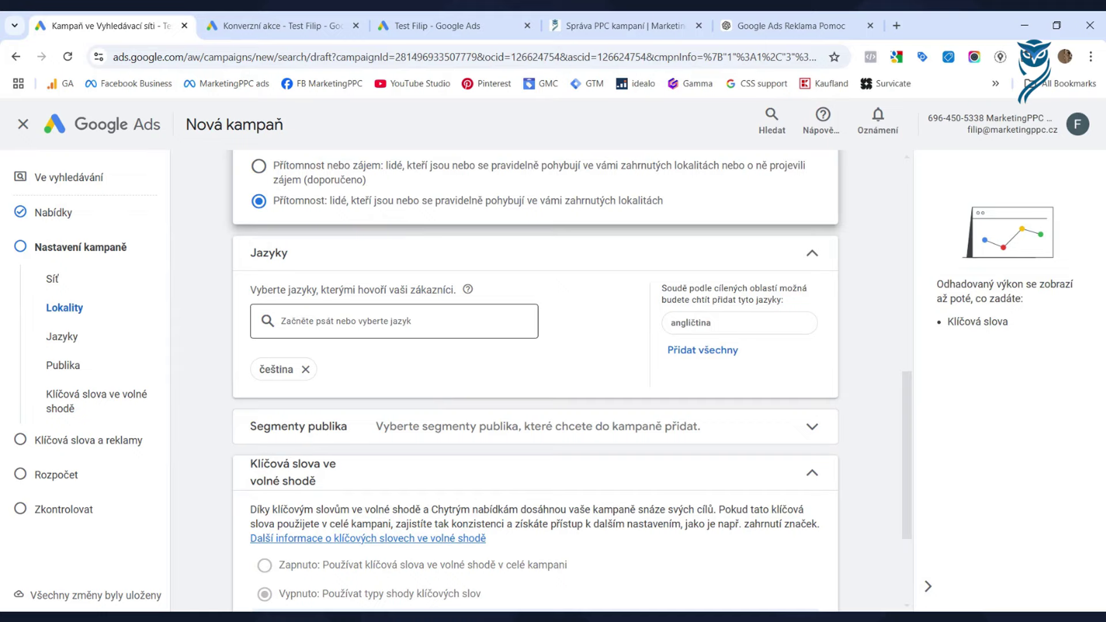
scroll(410, 339, down, 3)
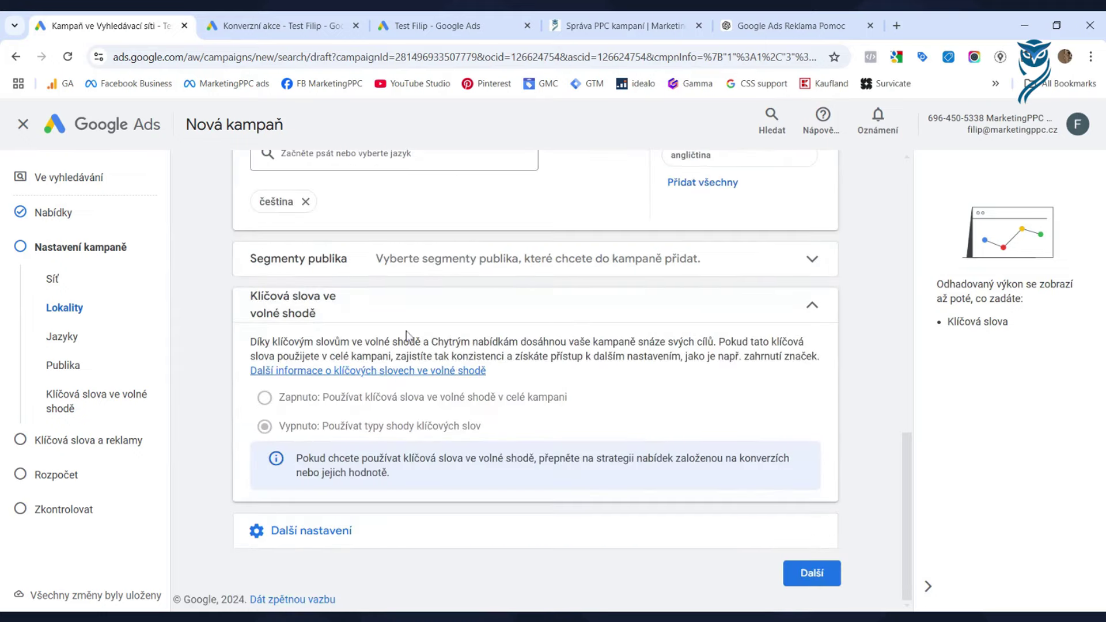
click(444, 257)
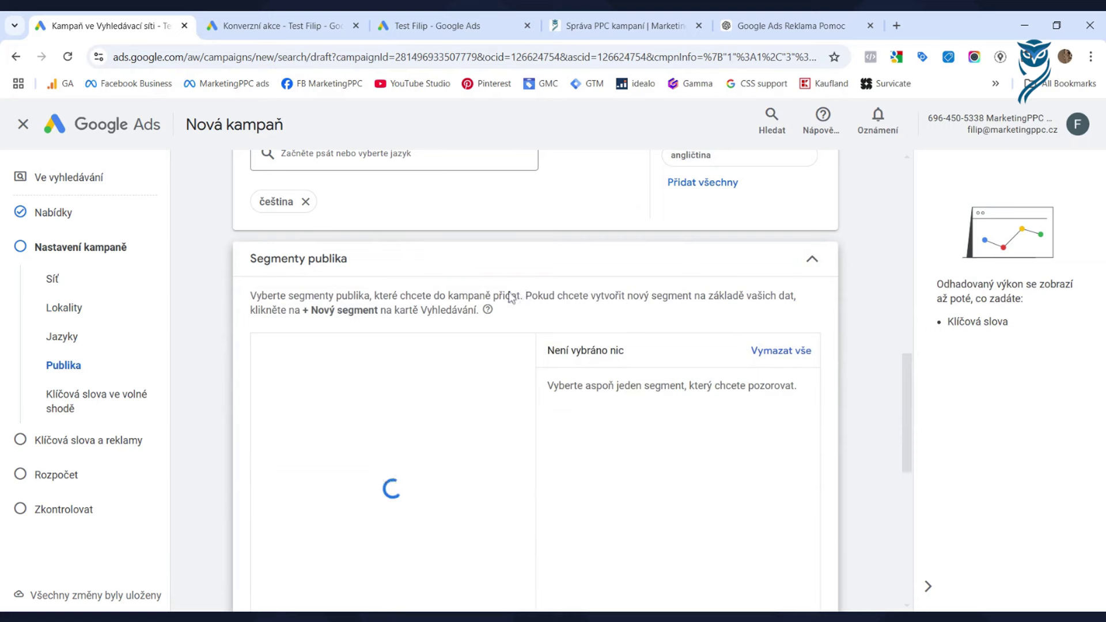
scroll(509, 297, down, 1)
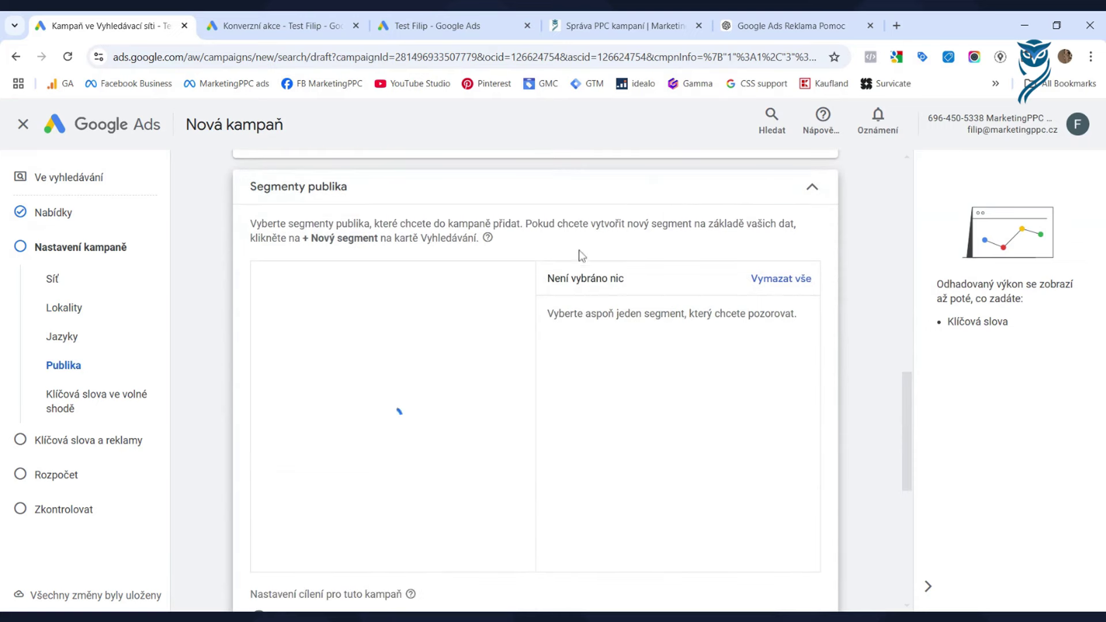
scroll(565, 249, down, 1)
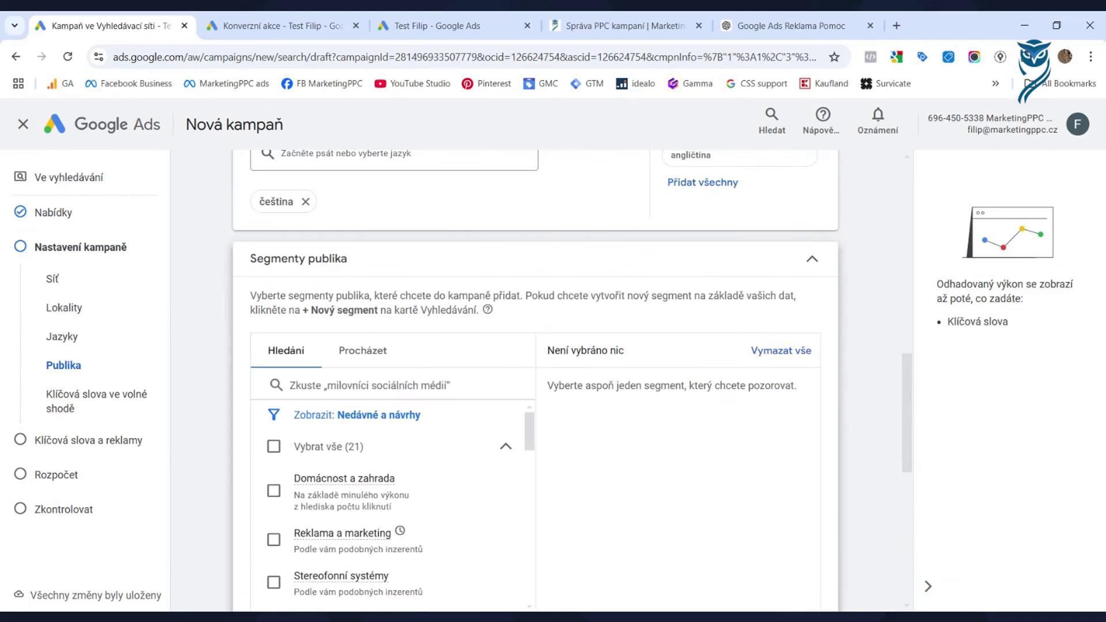
scroll(475, 270, down, 1)
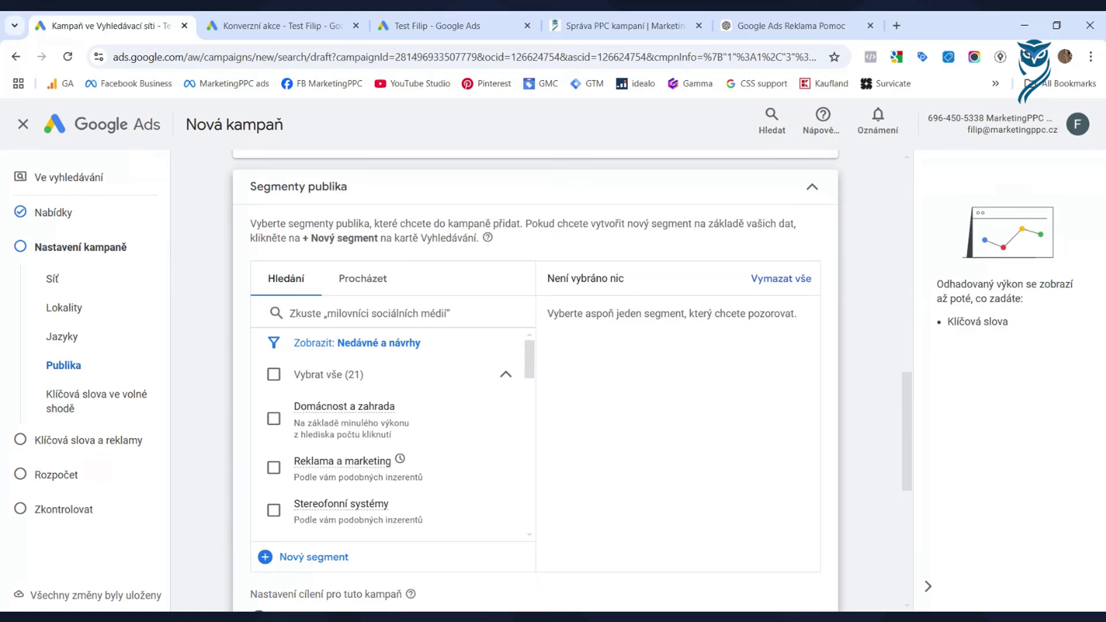
Step: Add the suggested Reklama a marketing segment to the campaign's audience segments
scroll(576, 375, down, 1)
scroll(316, 353, down, 1)
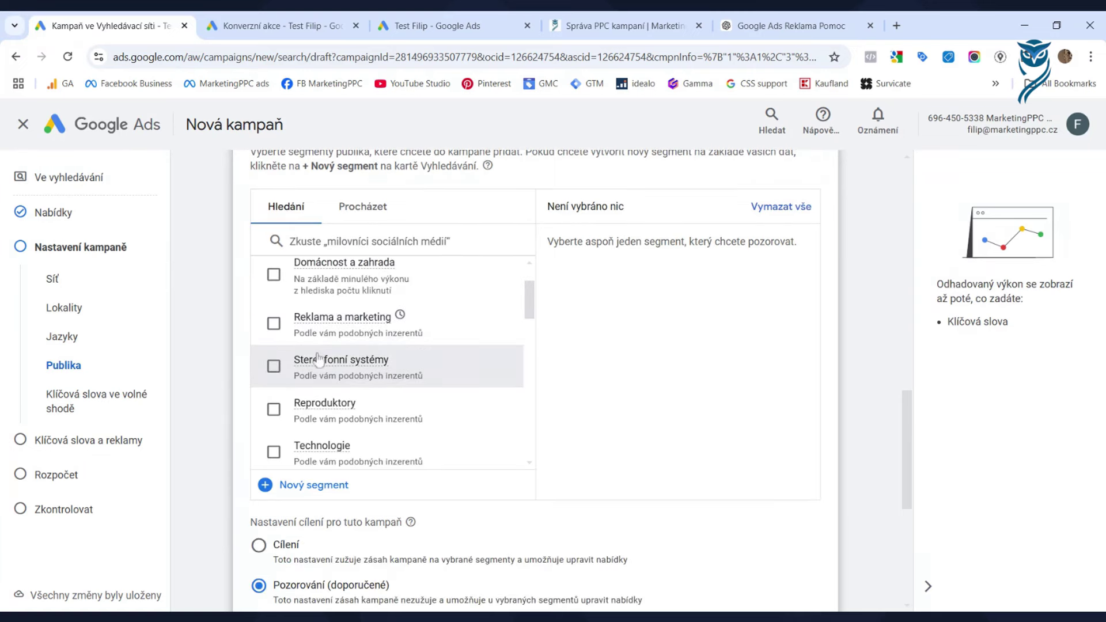
scroll(242, 337, down, 2)
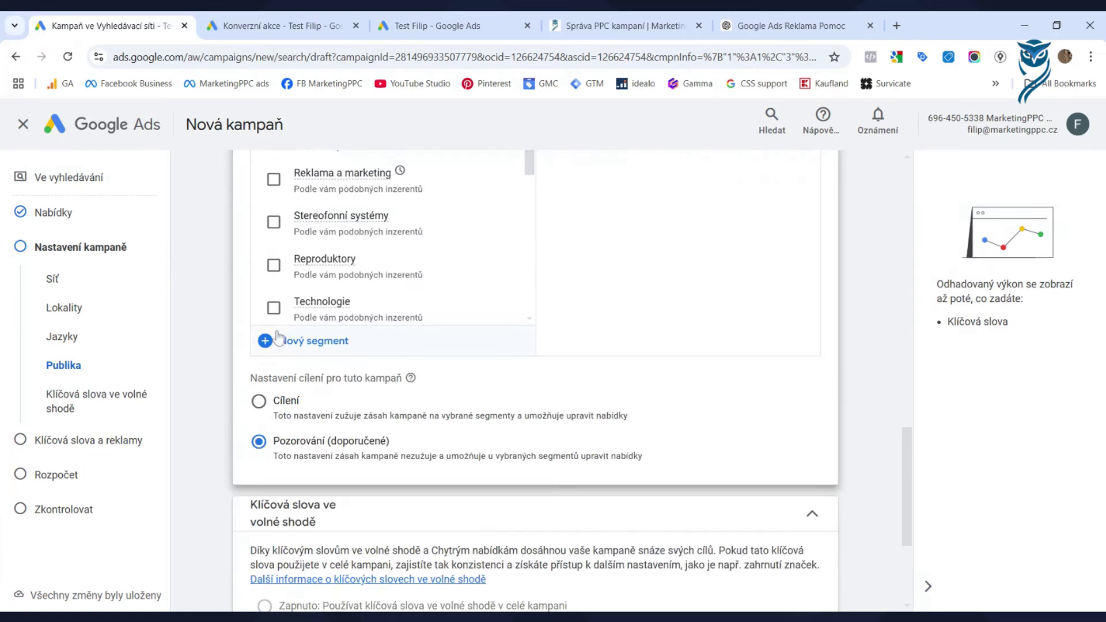
scroll(316, 424, up, 2)
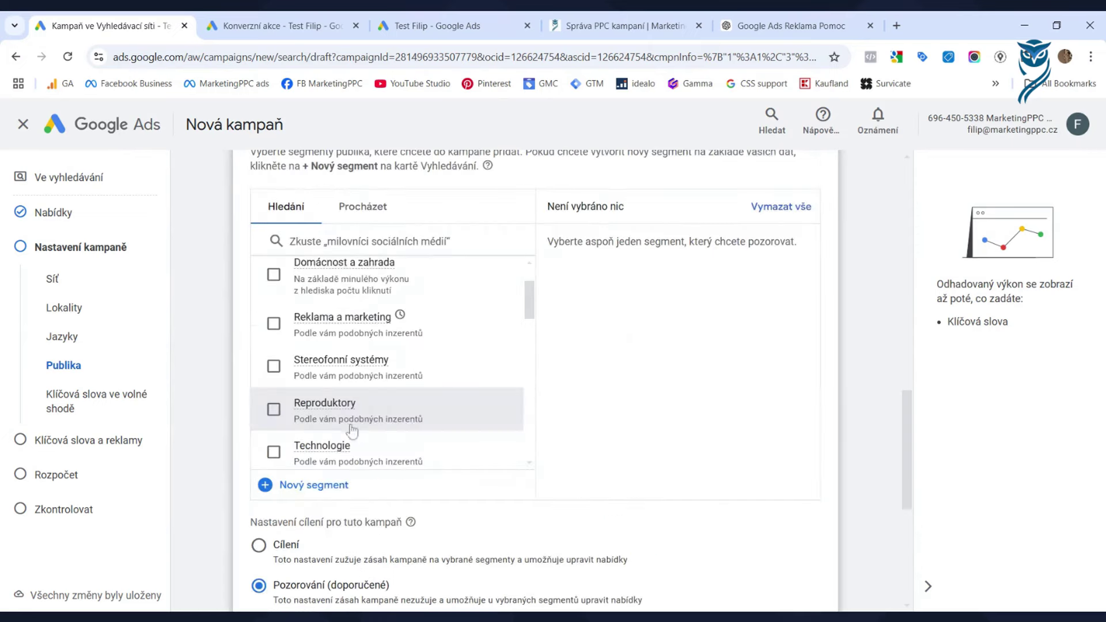
scroll(374, 348, up, 1)
mouse_move(383, 352)
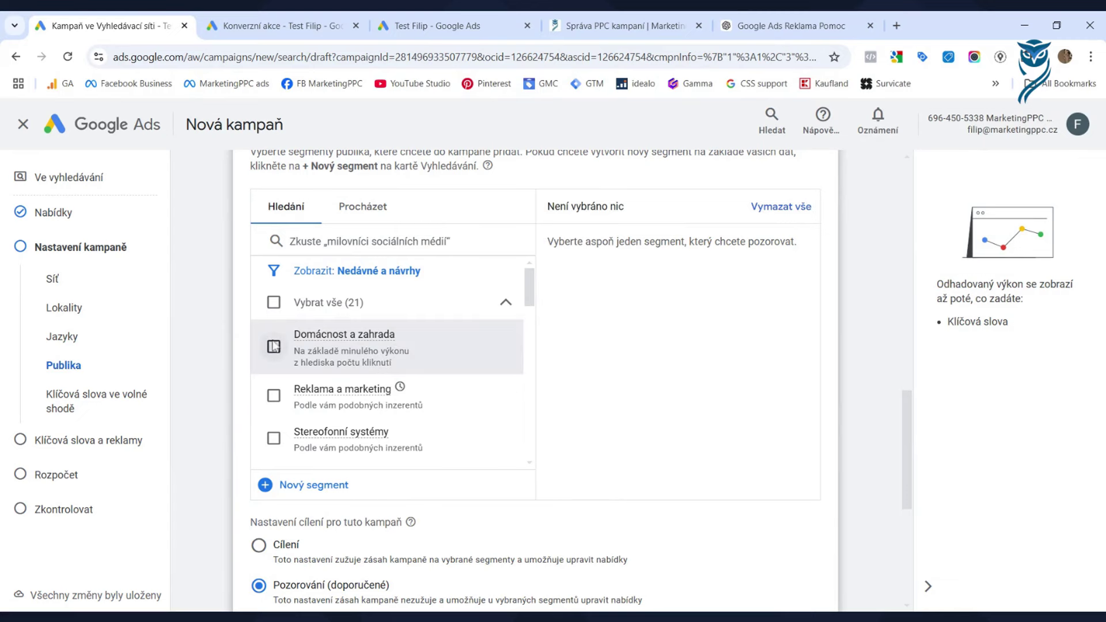
drag(531, 284, 535, 290)
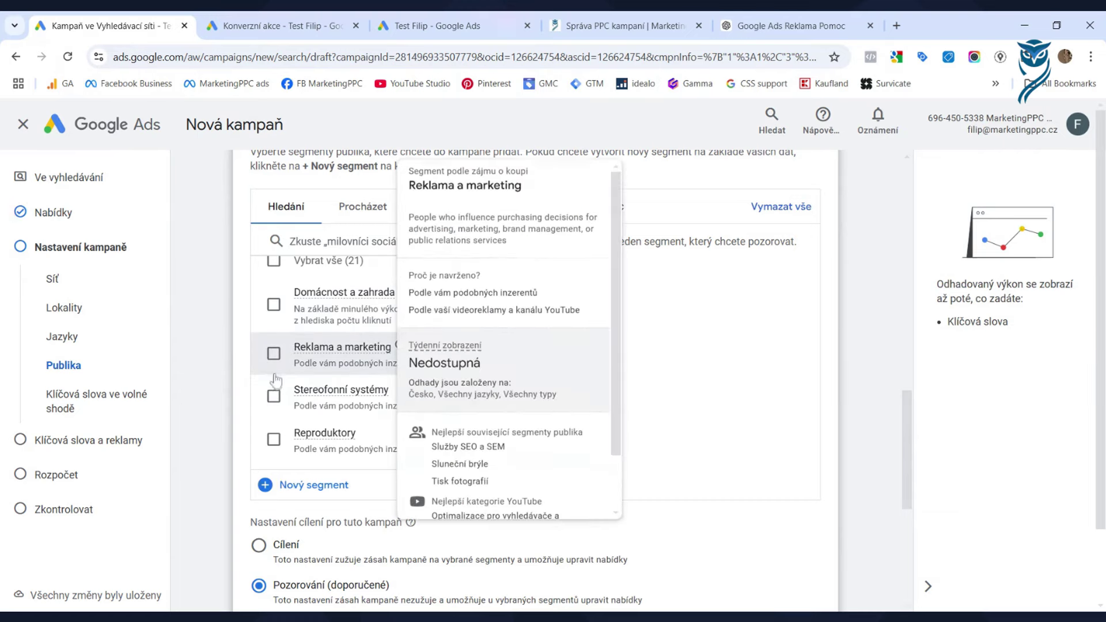
click(273, 354)
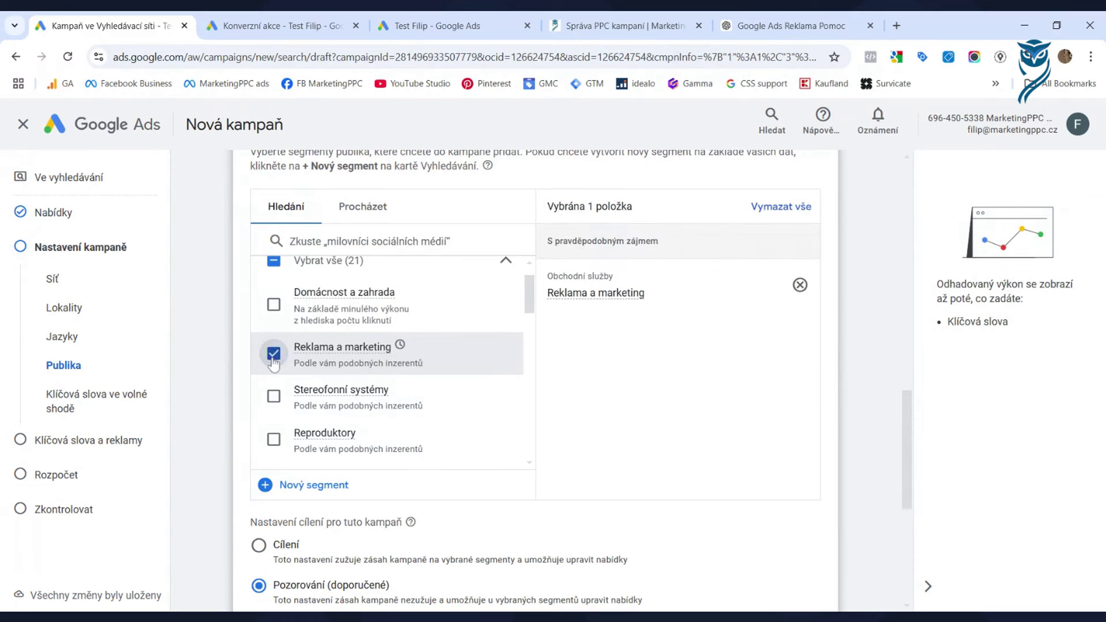
Step: Add the website visitor segments AW RMK 30 and AW RMK 90 from the audiences that have interacted with the business
drag(531, 294, 551, 425)
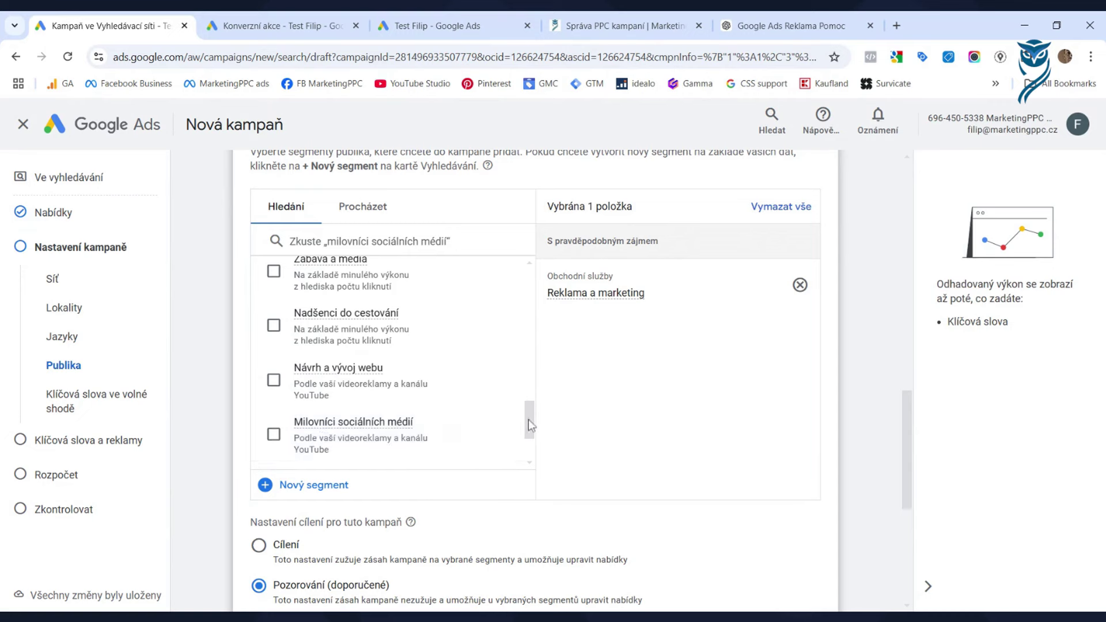
scroll(527, 419, up, 5)
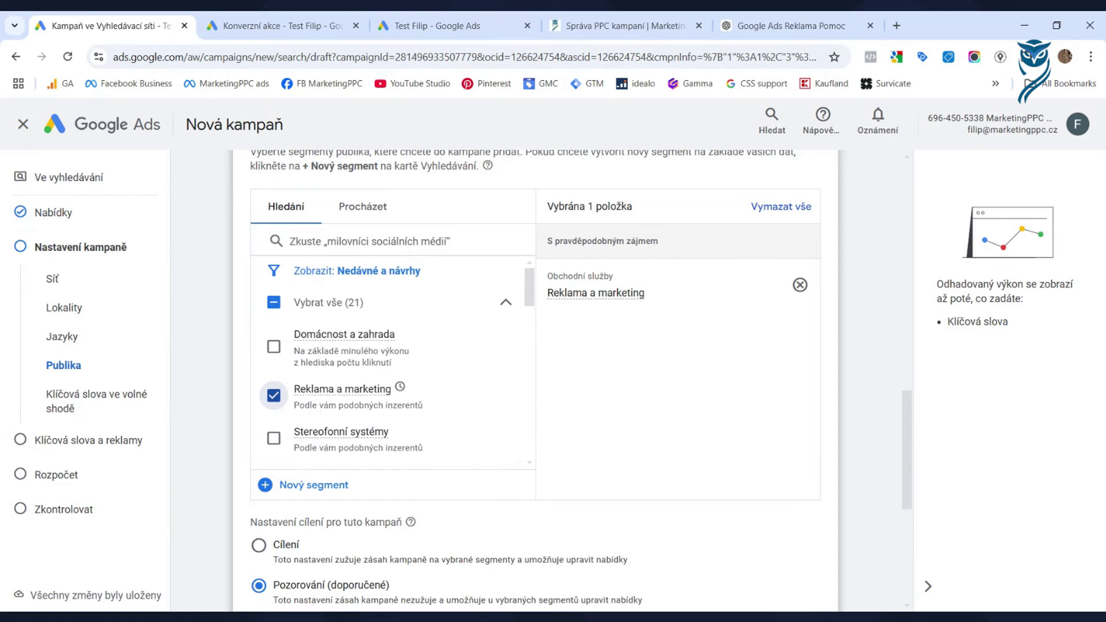
click(342, 206)
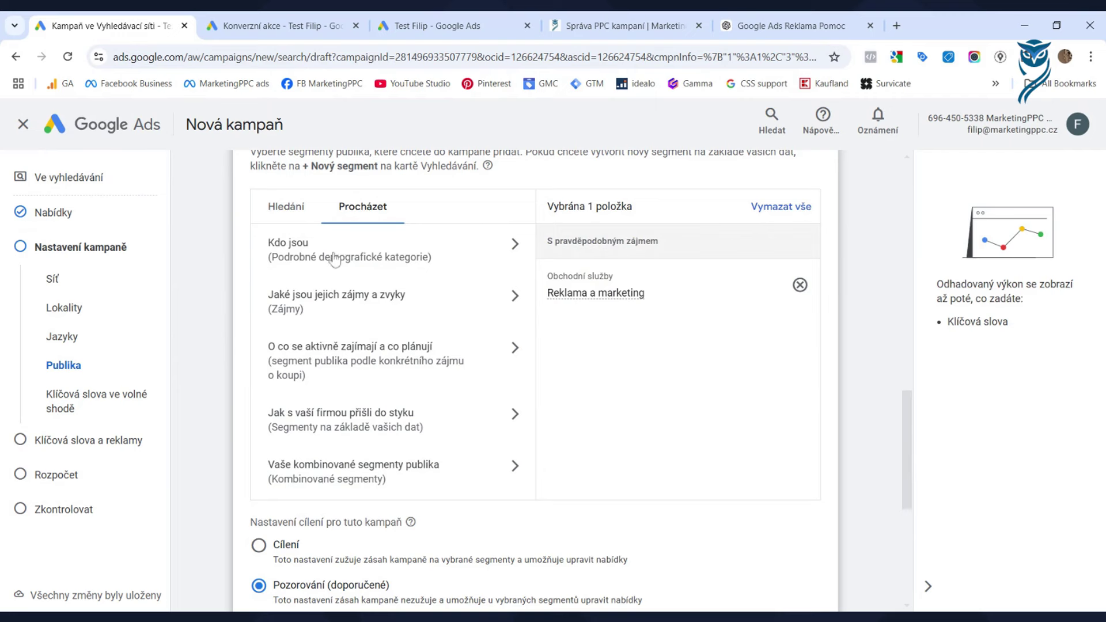
click(372, 431)
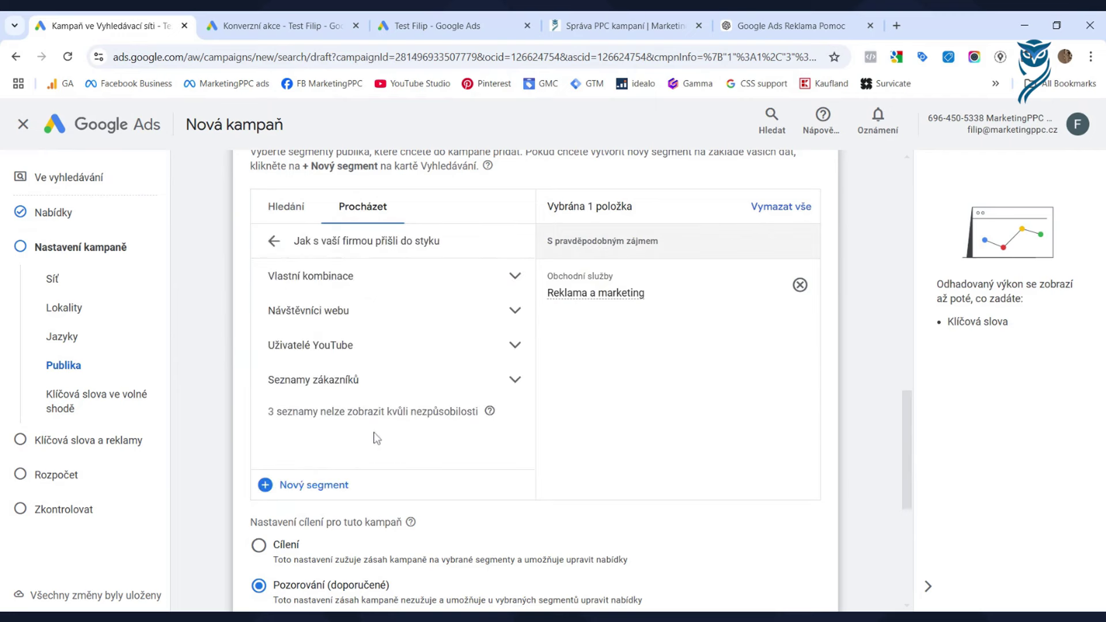
click(524, 324)
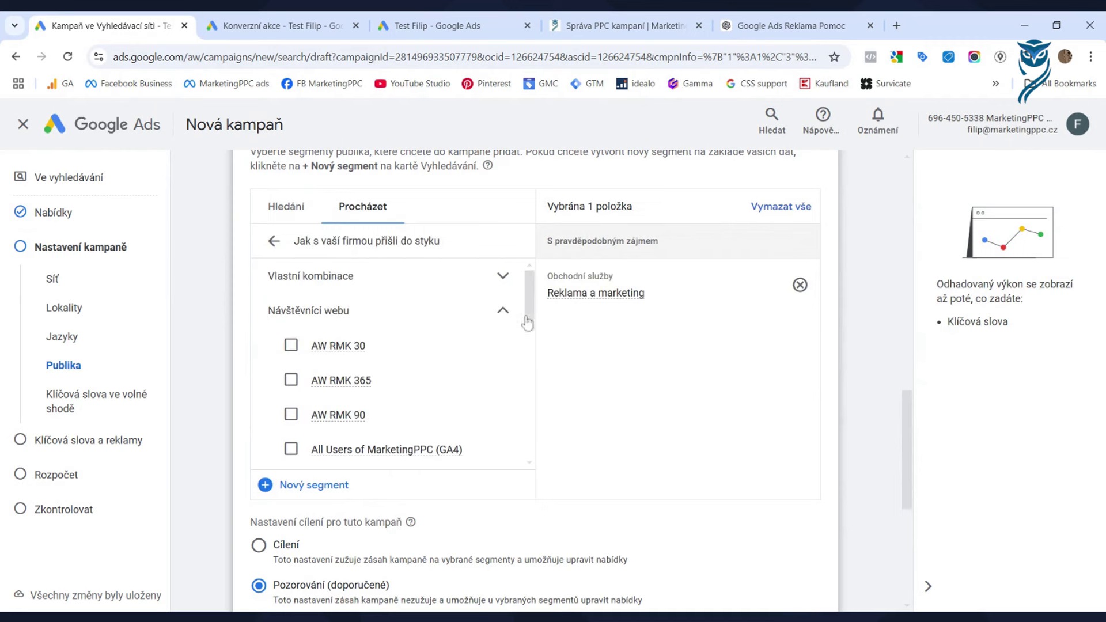
click(291, 346)
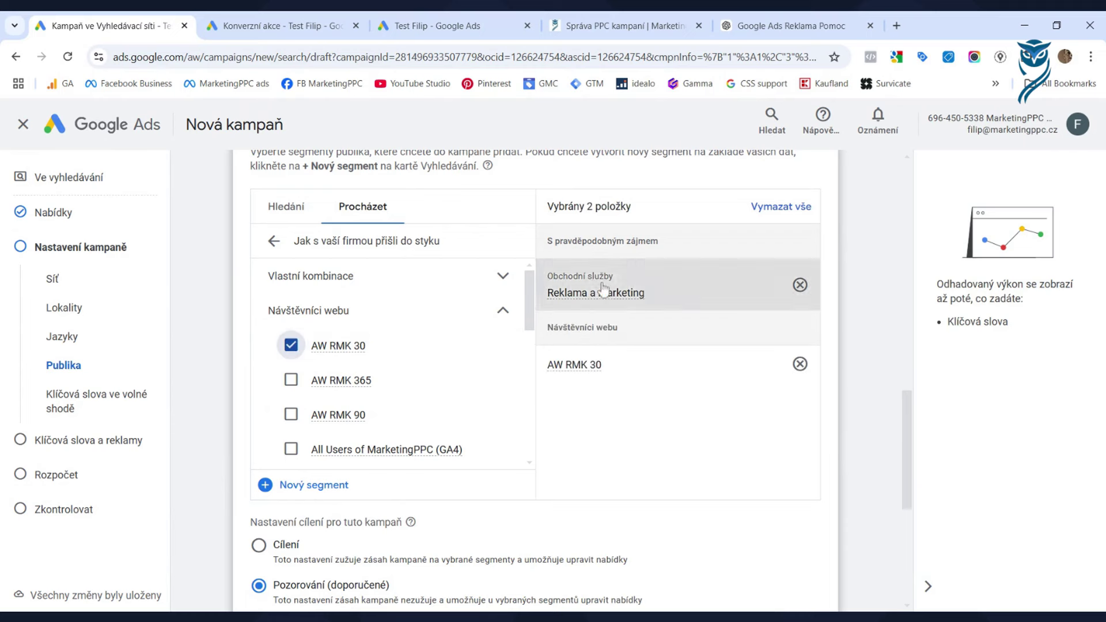
click(290, 414)
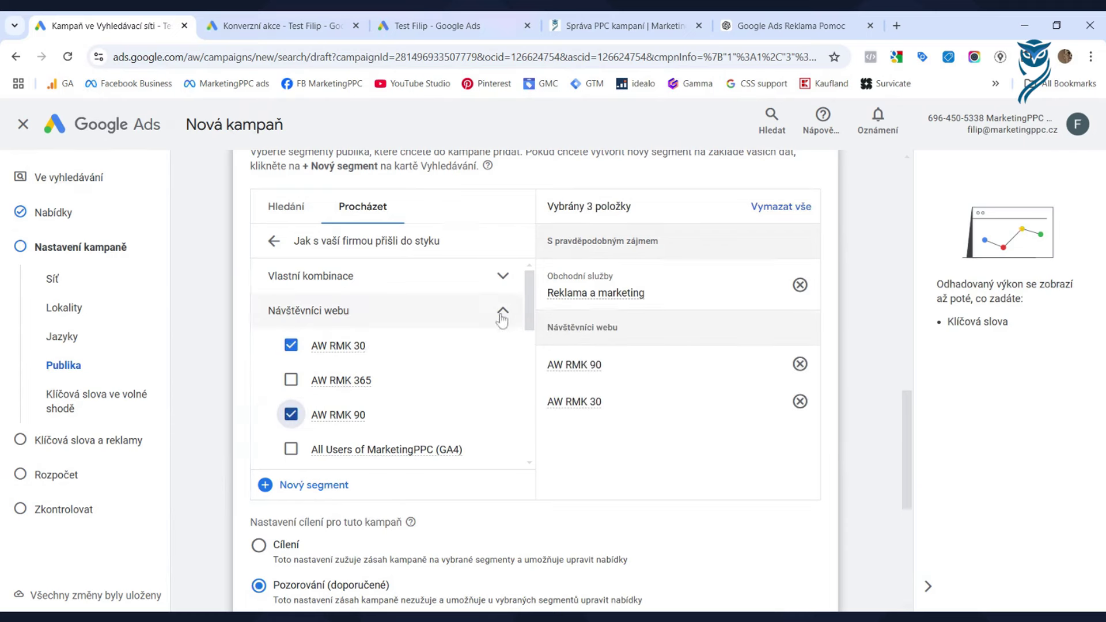
click(503, 310)
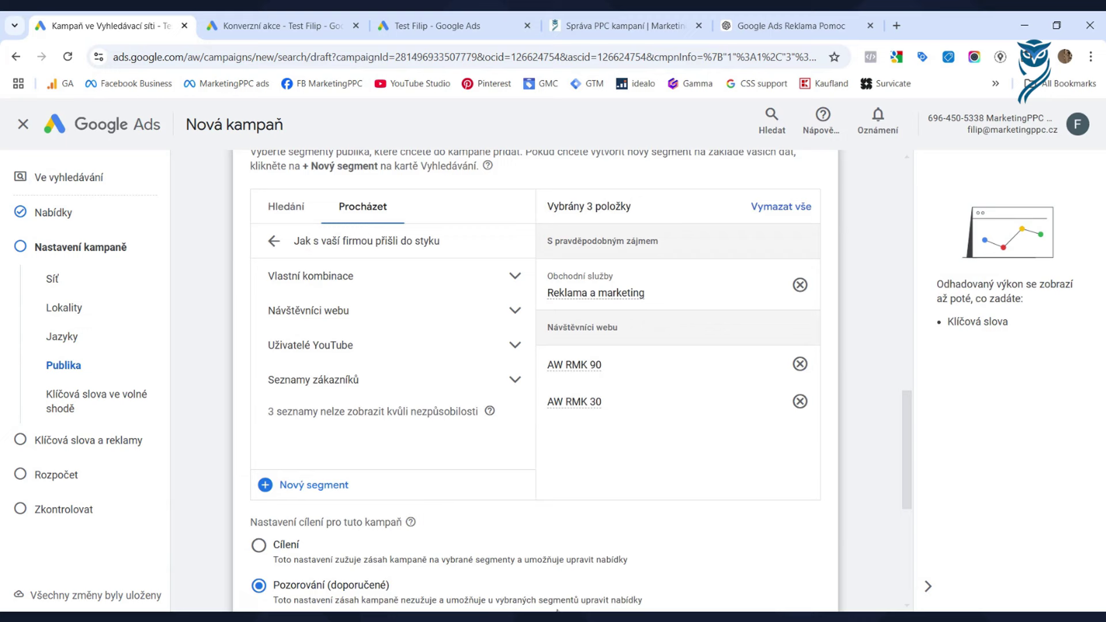
scroll(501, 550, down, 1)
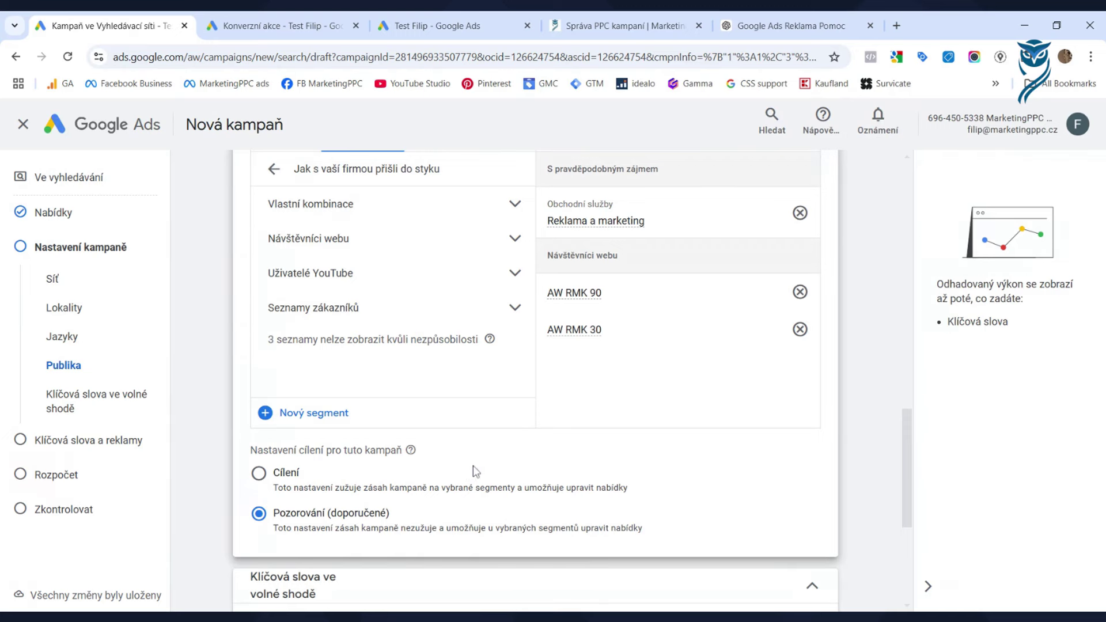
scroll(445, 464, up, 1)
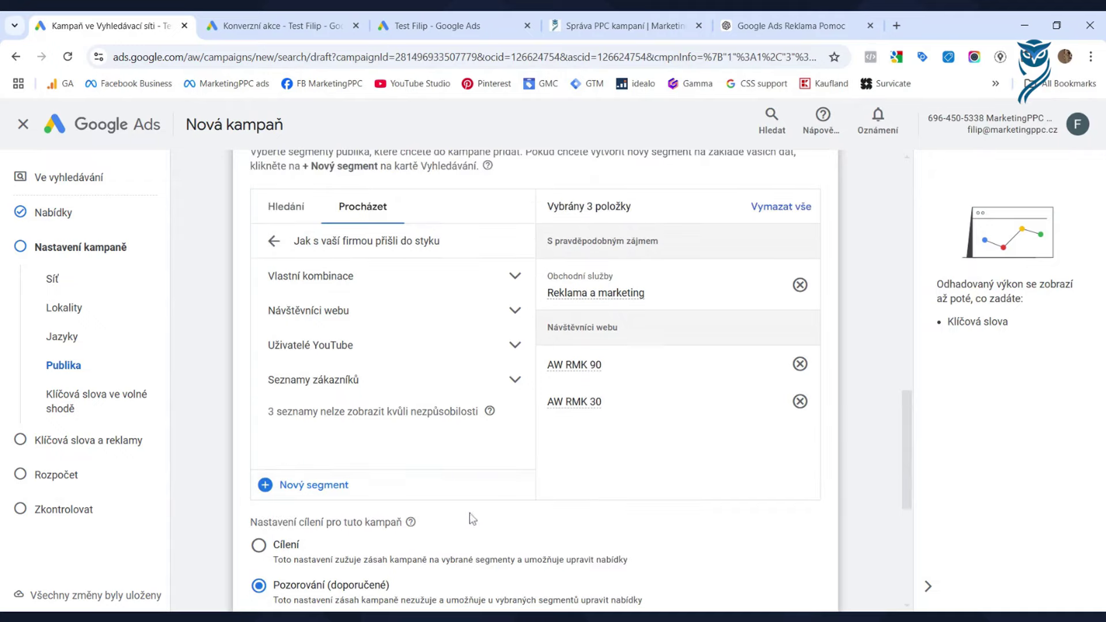
scroll(505, 515, up, 1)
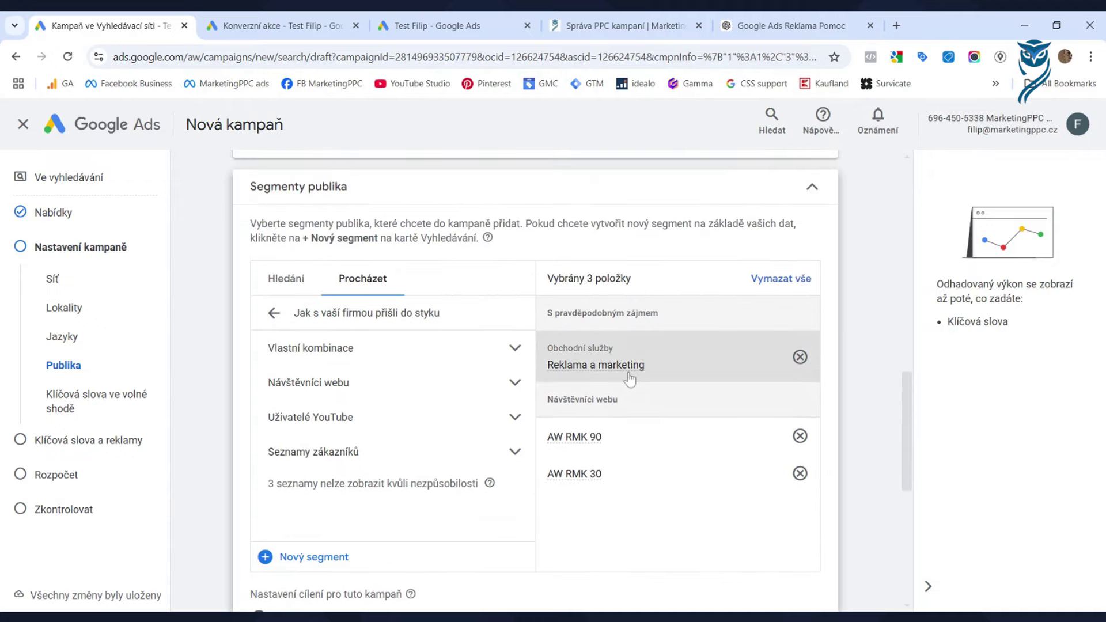
mouse_move(642, 372)
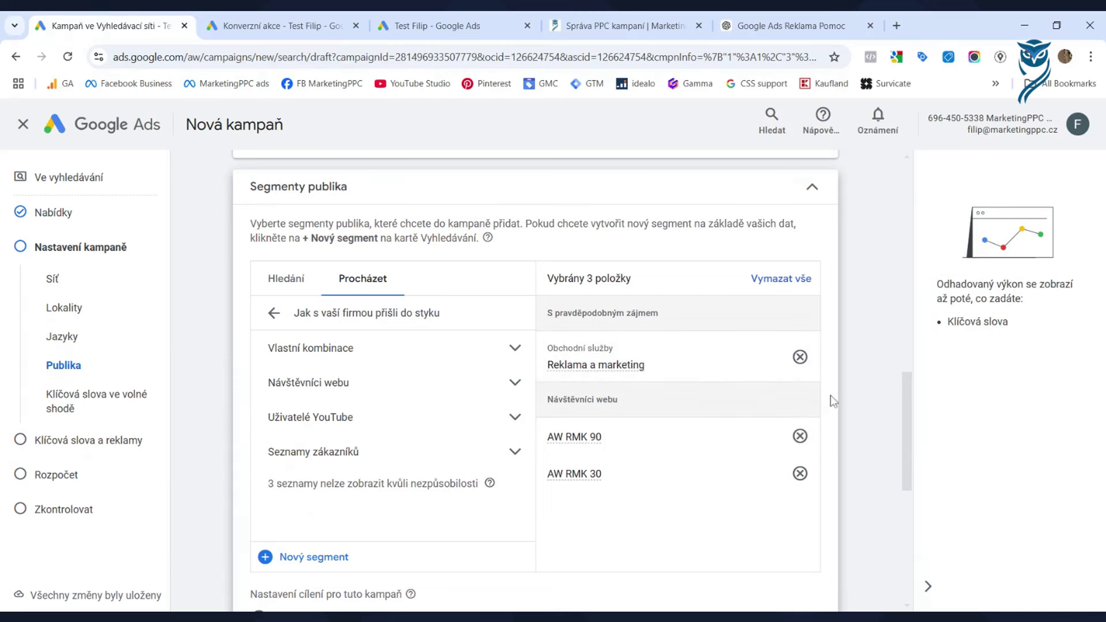
Step: Try switching the campaign's audience targeting setting to Cílení
scroll(831, 397, down, 1)
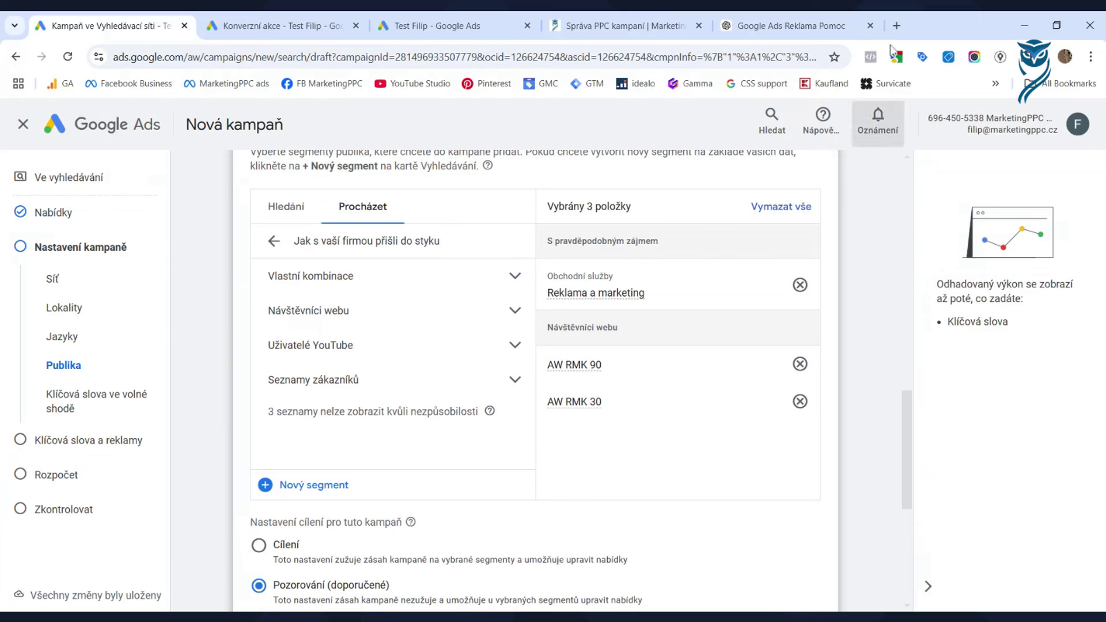
scroll(862, 353, down, 1)
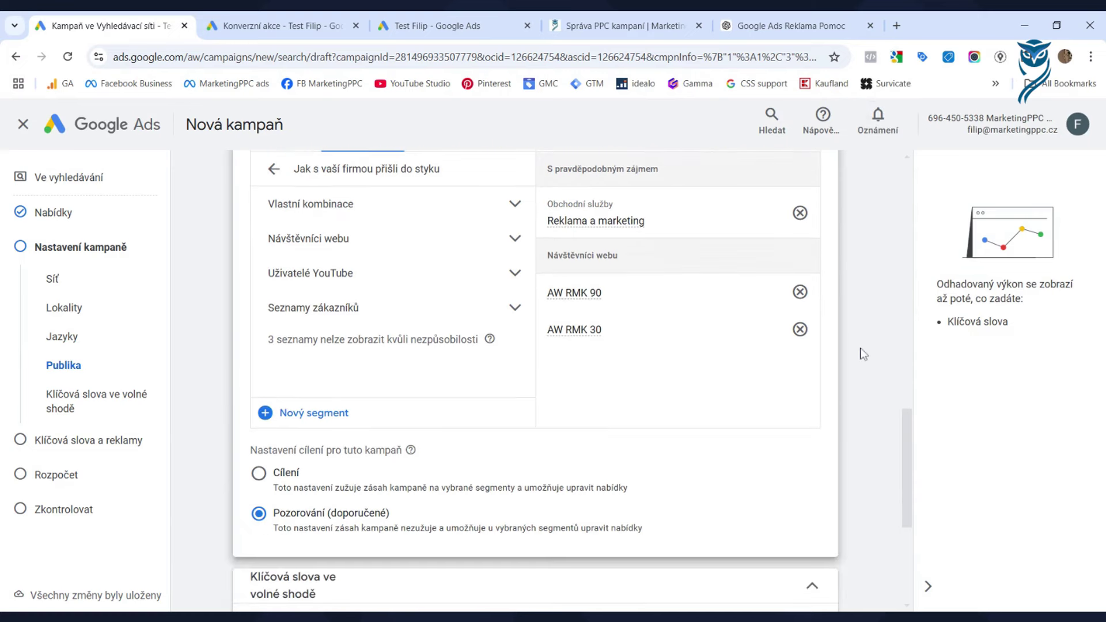
scroll(600, 430, down, 1)
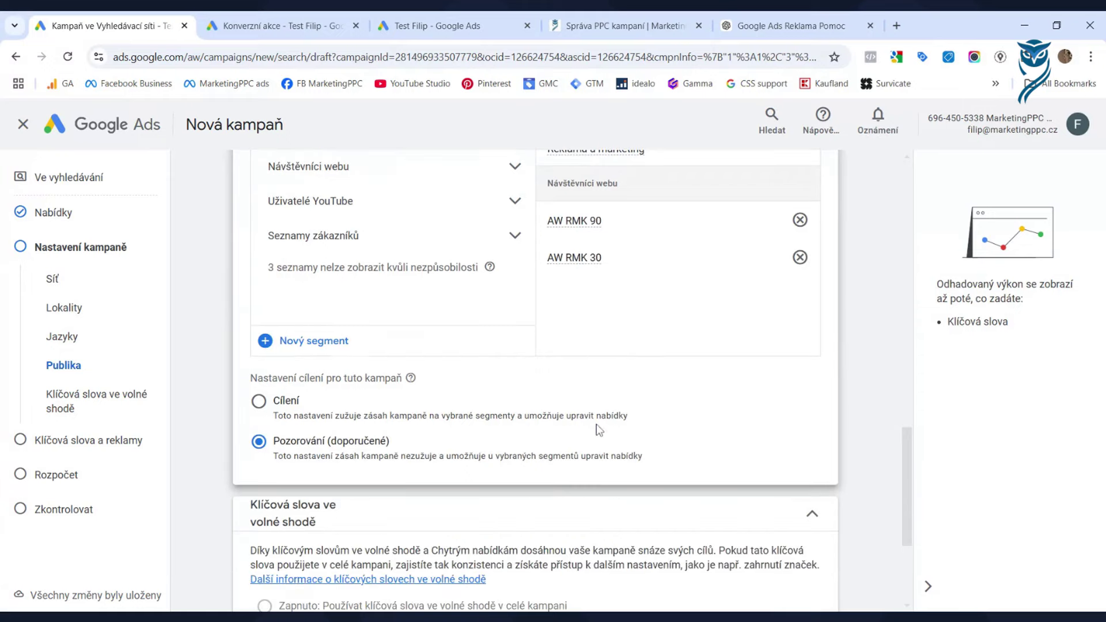
scroll(592, 288, down, 1)
scroll(518, 337, up, 1)
scroll(288, 409, up, 1)
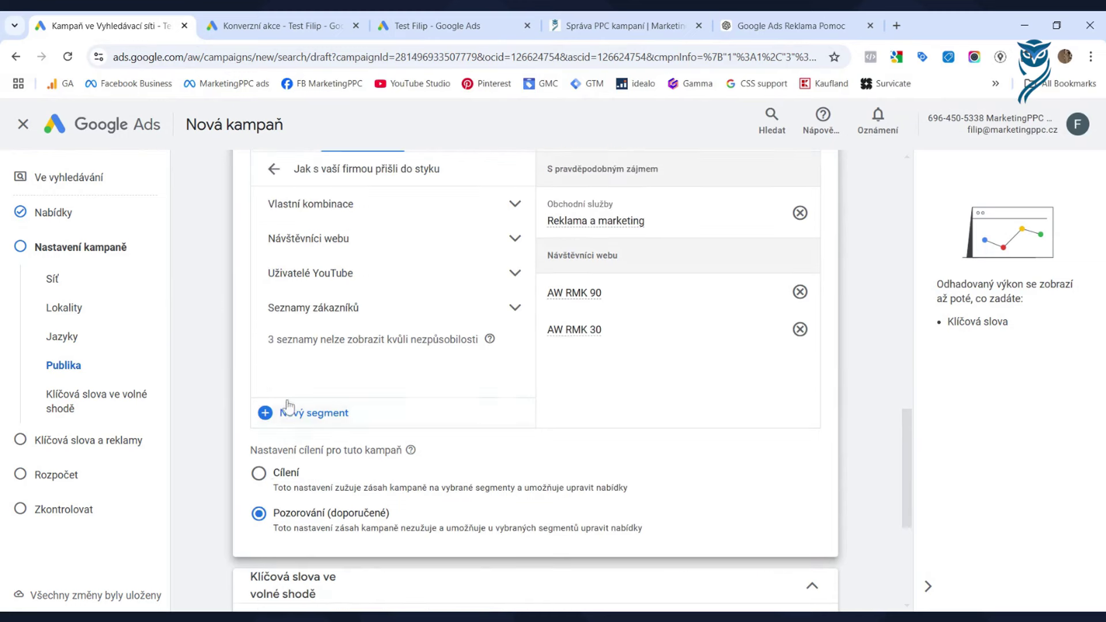
scroll(273, 487, up, 1)
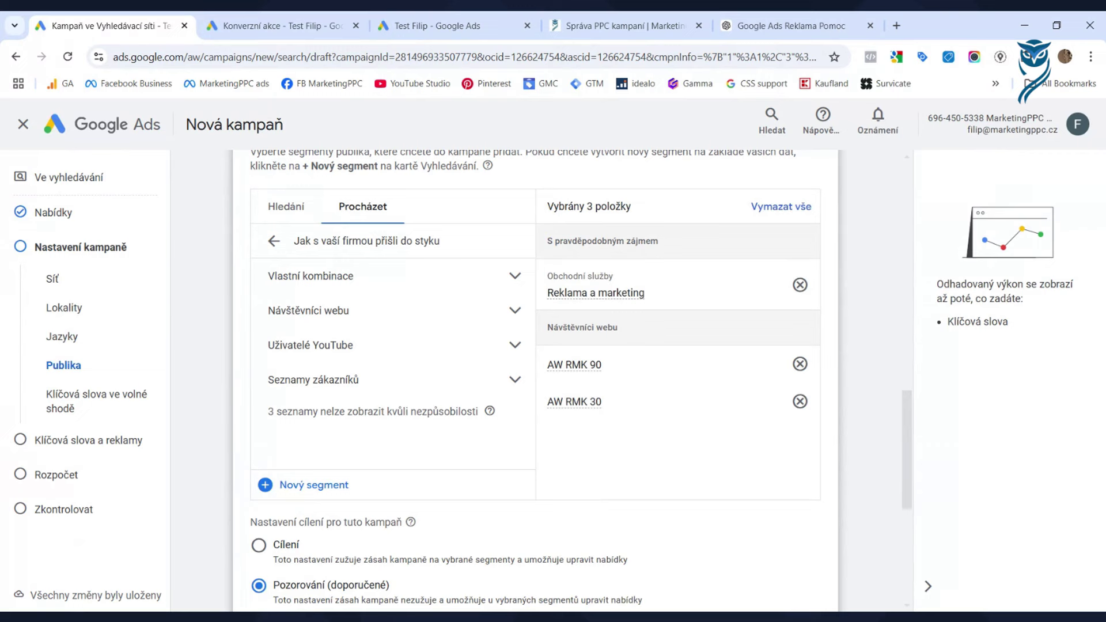
scroll(535, 346, down, 1)
click(259, 473)
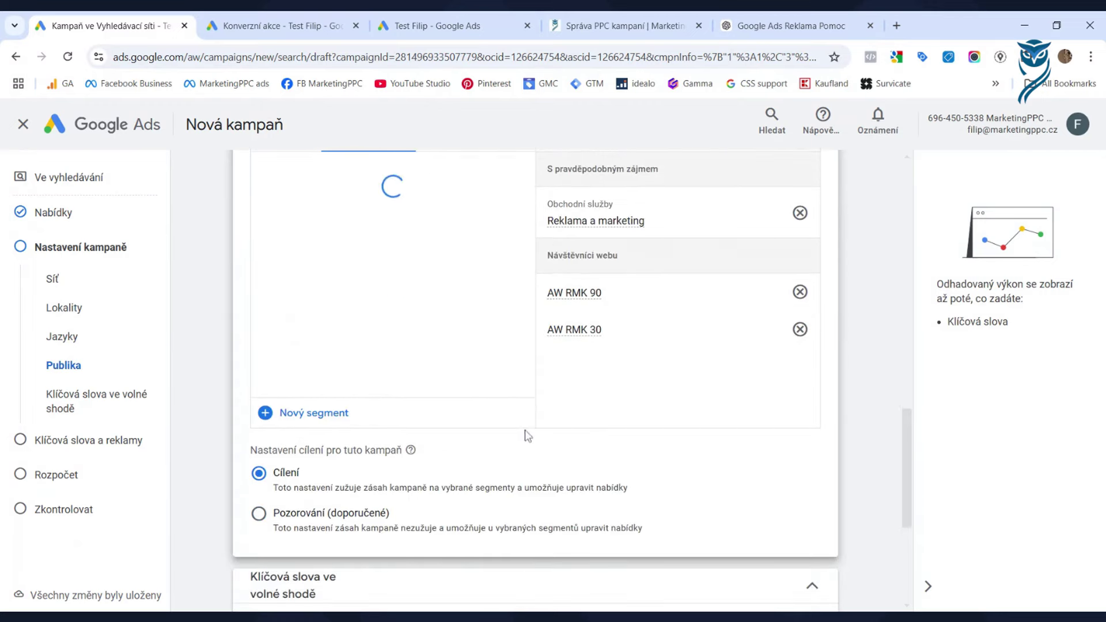
Step: Remove the Reklama a marketing and AW RMK 30 segments from the campaign's selected audience segments
mouse_move(605, 228)
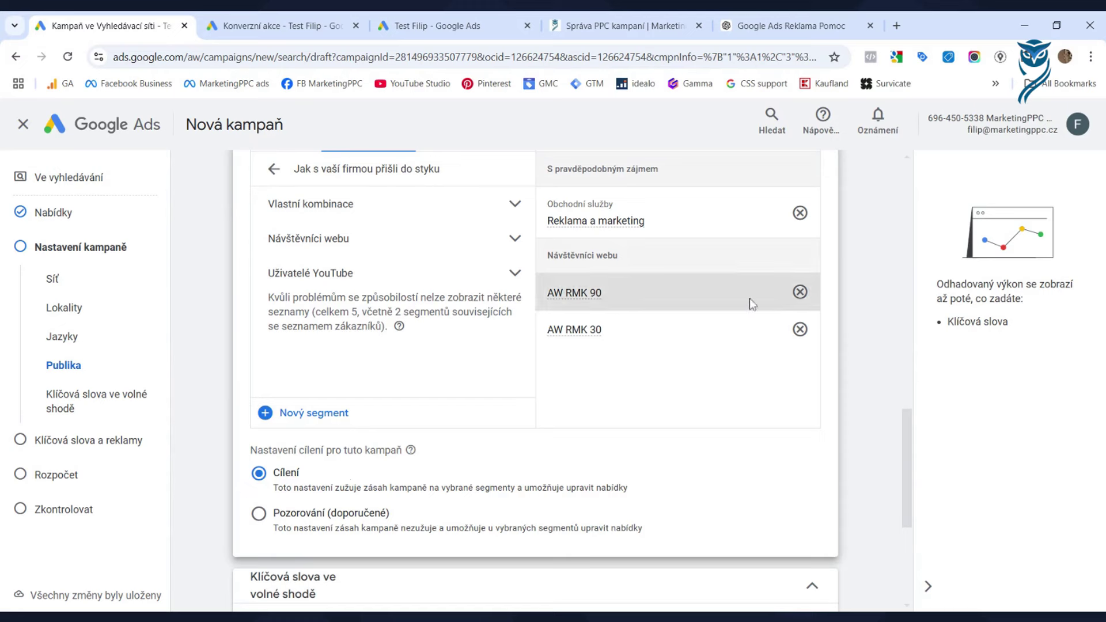
click(799, 214)
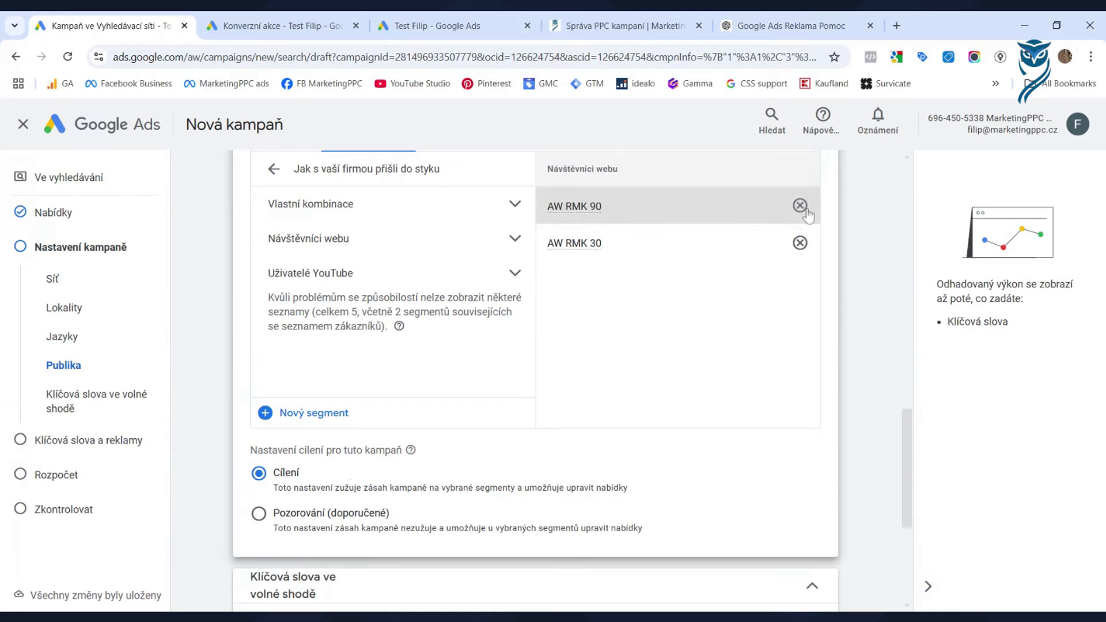
click(800, 242)
Step: Set the audience targeting setting back to Pozorování (doporučené)
scroll(617, 329, down, 2)
scroll(617, 329, up, 2)
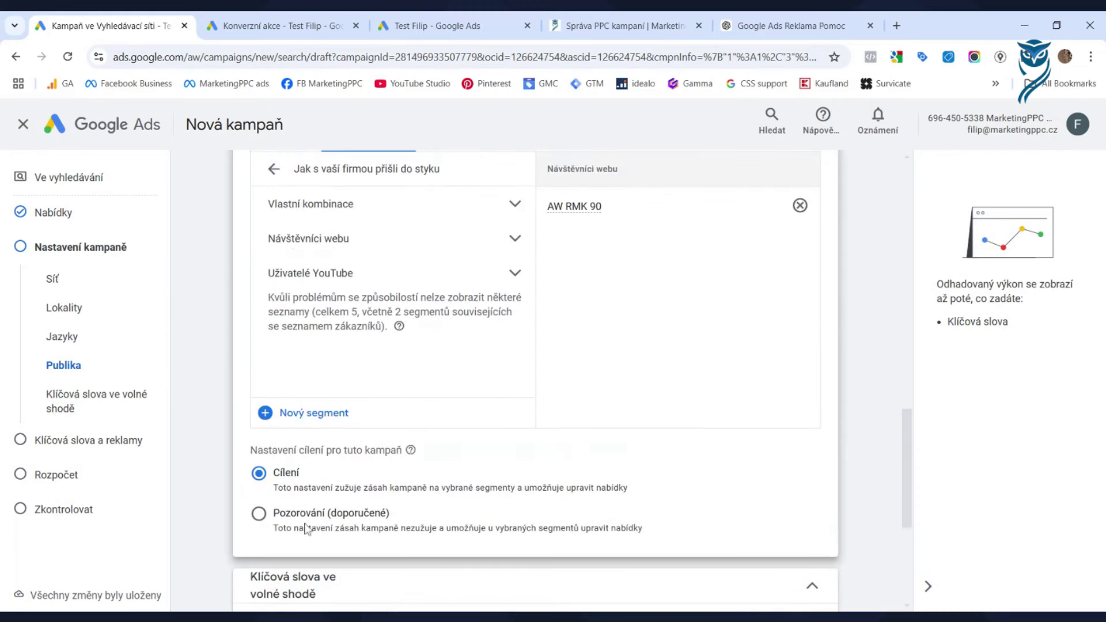
click(262, 517)
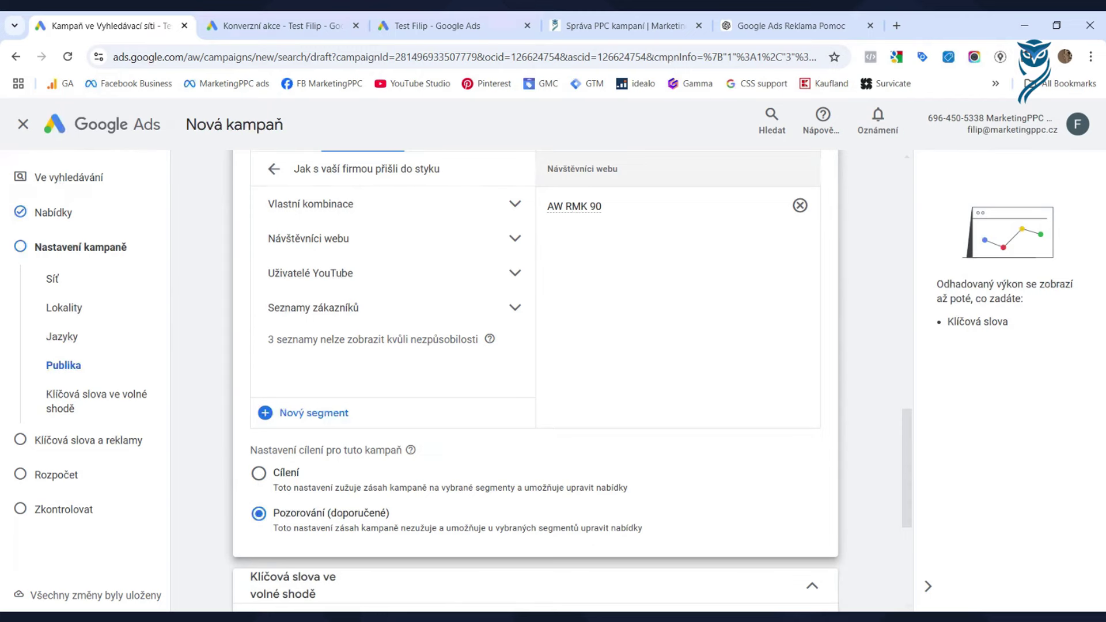
scroll(304, 471, down, 1)
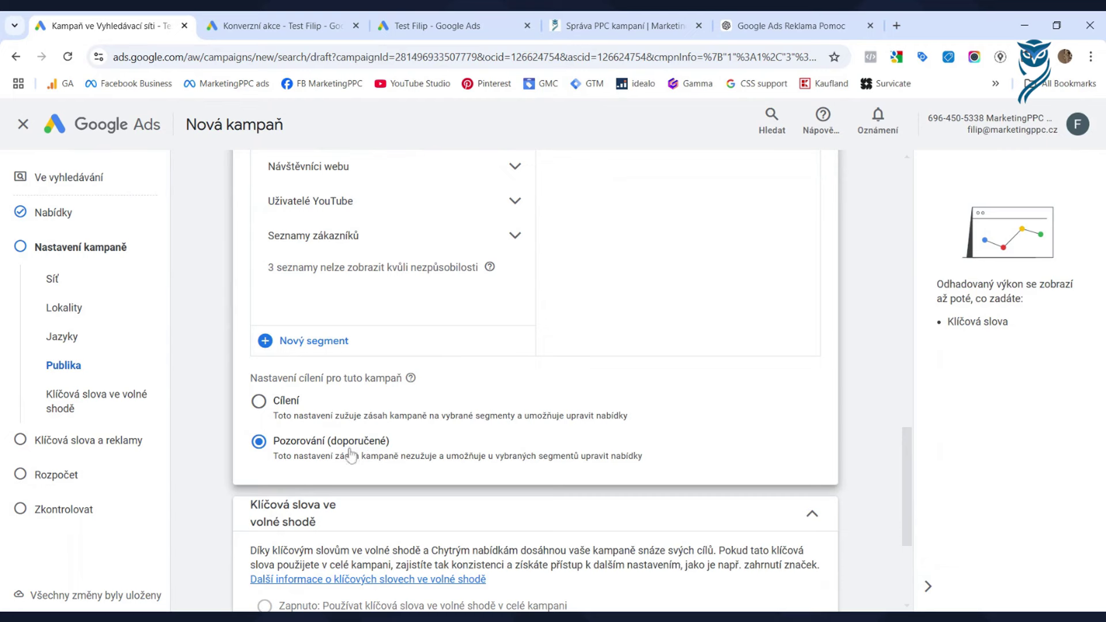
scroll(279, 488, up, 1)
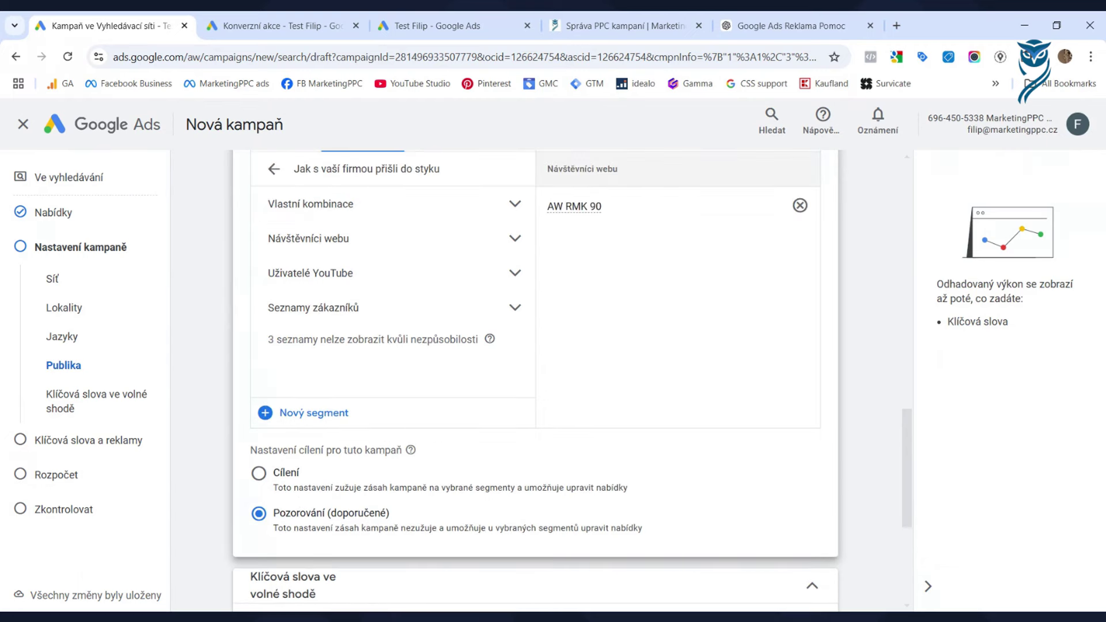
Step: Review the campaign settings, expand Další nastavení and open the Střídání reklam options
scroll(295, 501, down, 5)
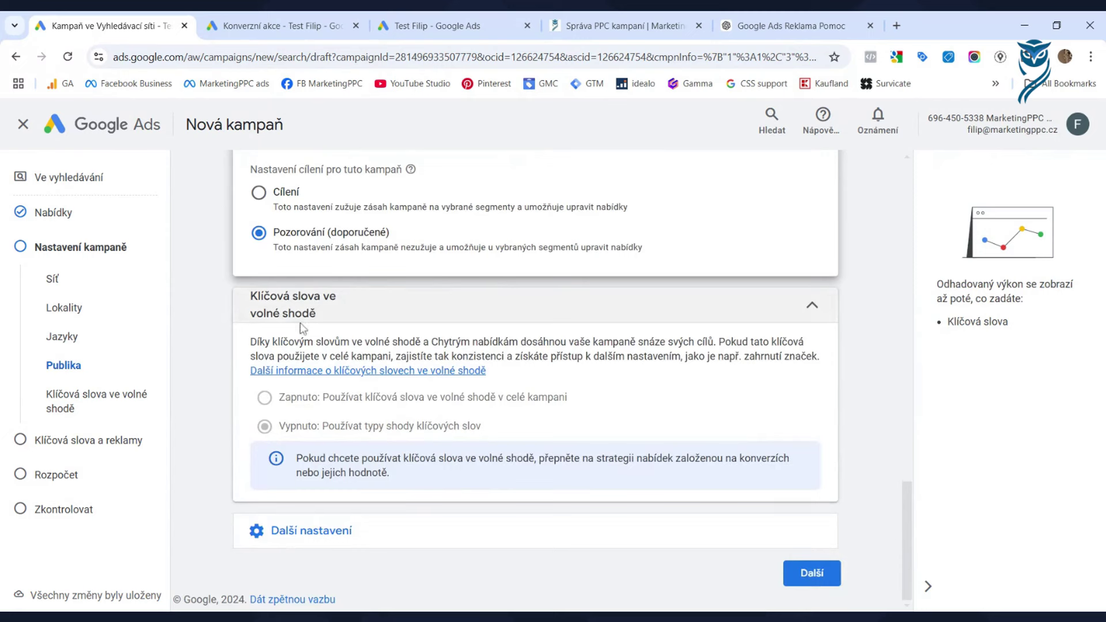
scroll(332, 476, up, 10)
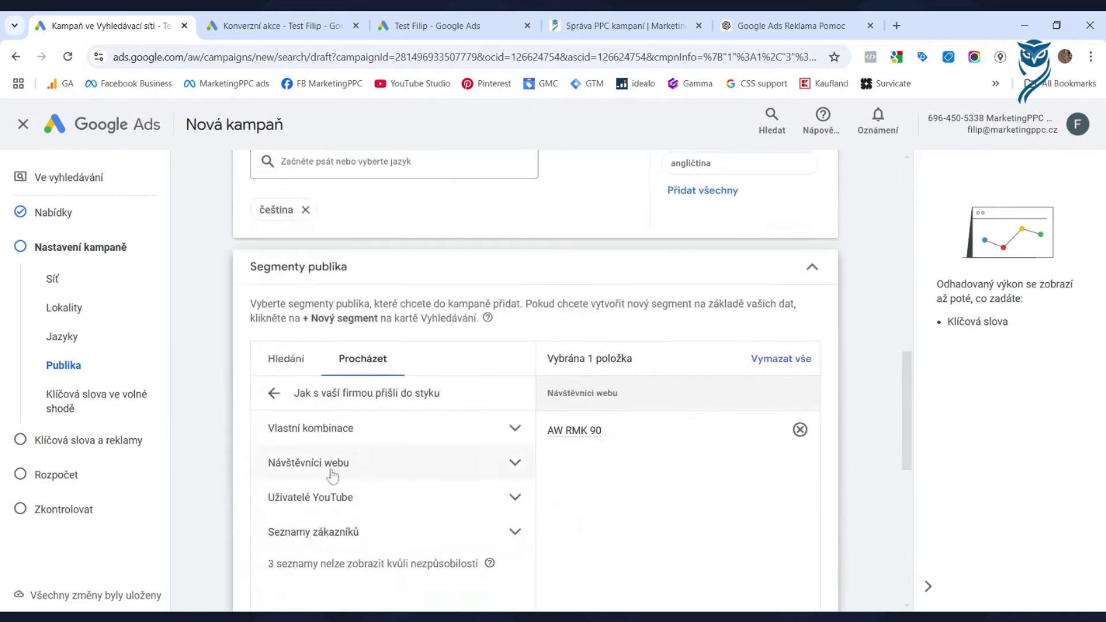
scroll(332, 476, up, 8)
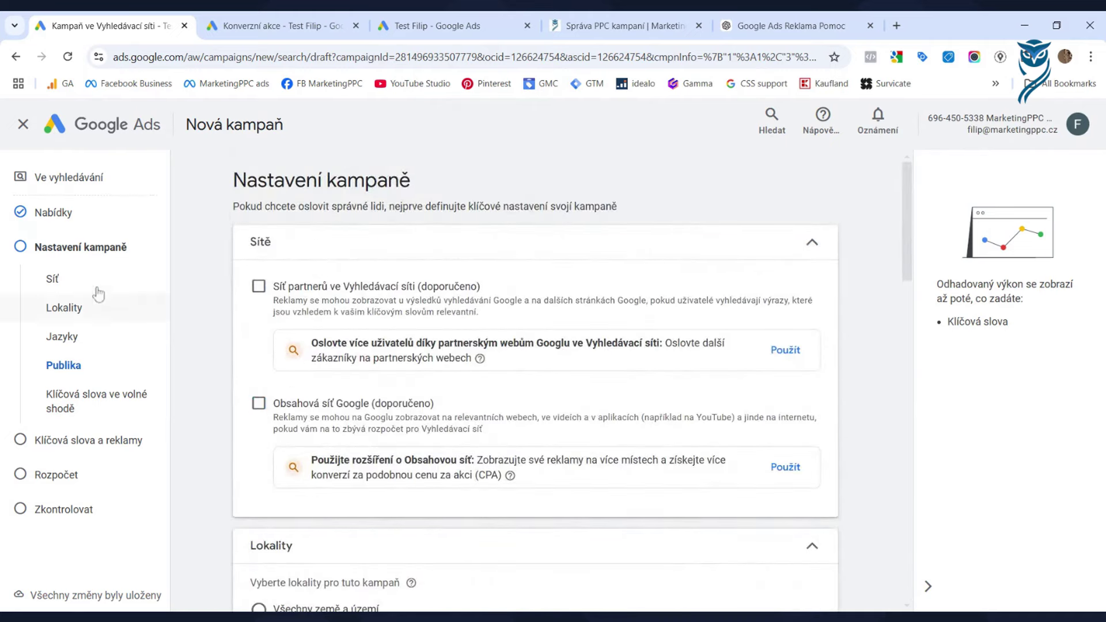
scroll(429, 403, down, 10)
scroll(340, 449, down, 10)
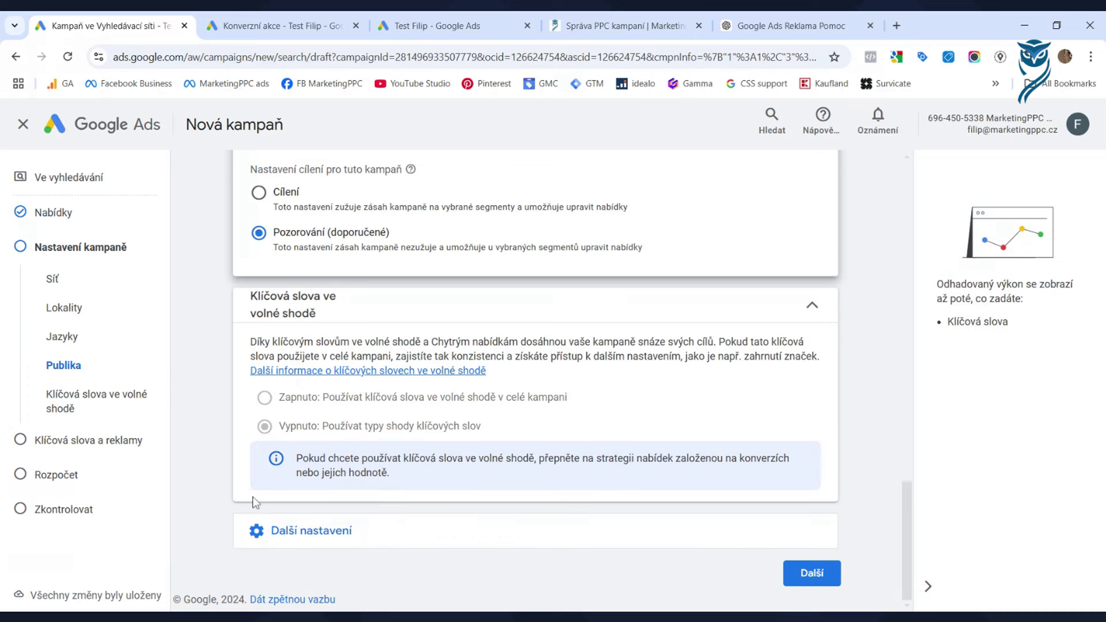
click(269, 533)
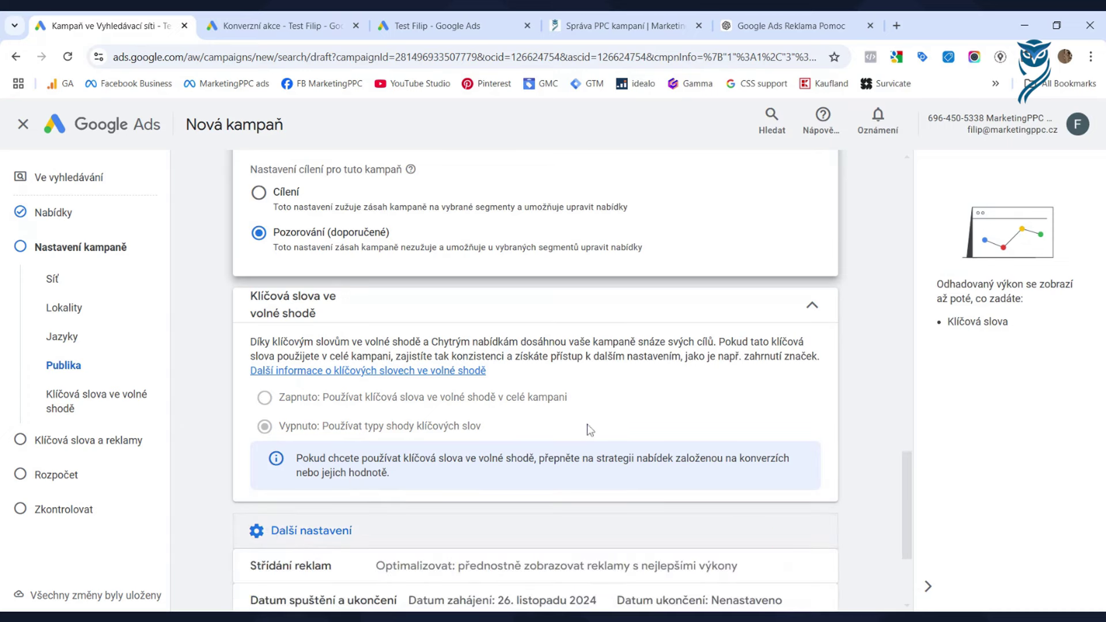
scroll(586, 424, down, 3)
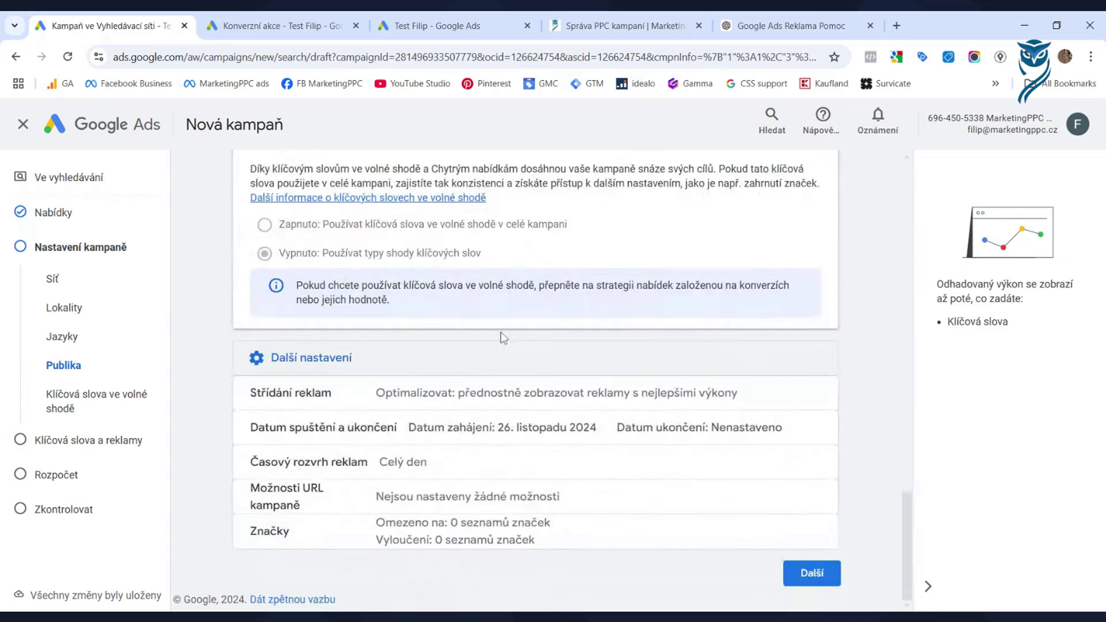
click(397, 400)
scroll(554, 416, down, 2)
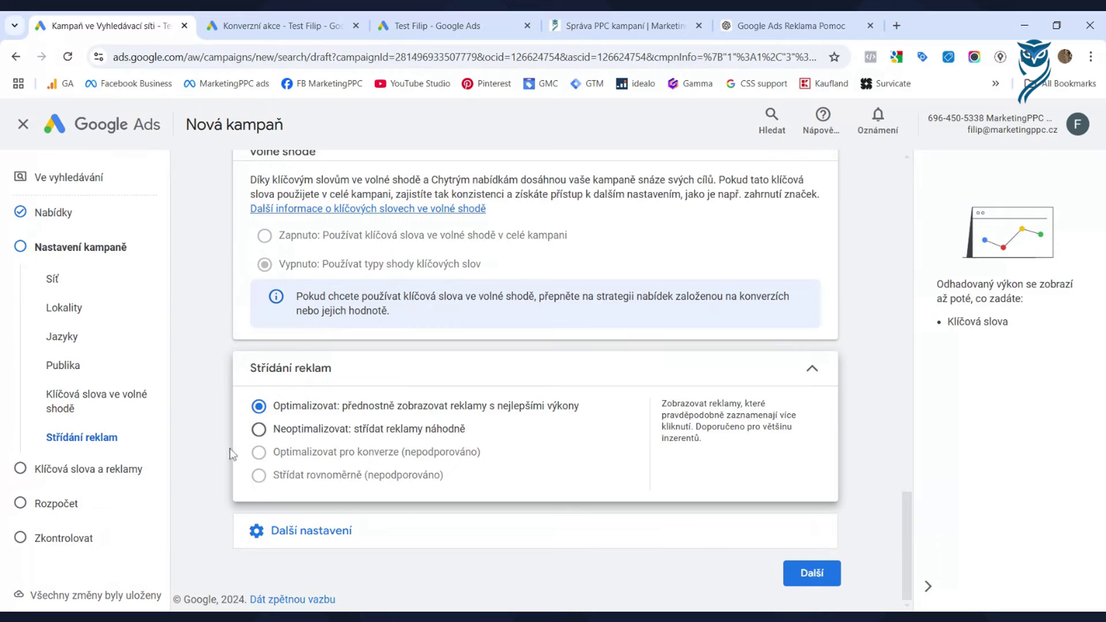
Step: Open the campaign's start and end dates, try the custom end date option and set the end date back to Žádné
click(271, 529)
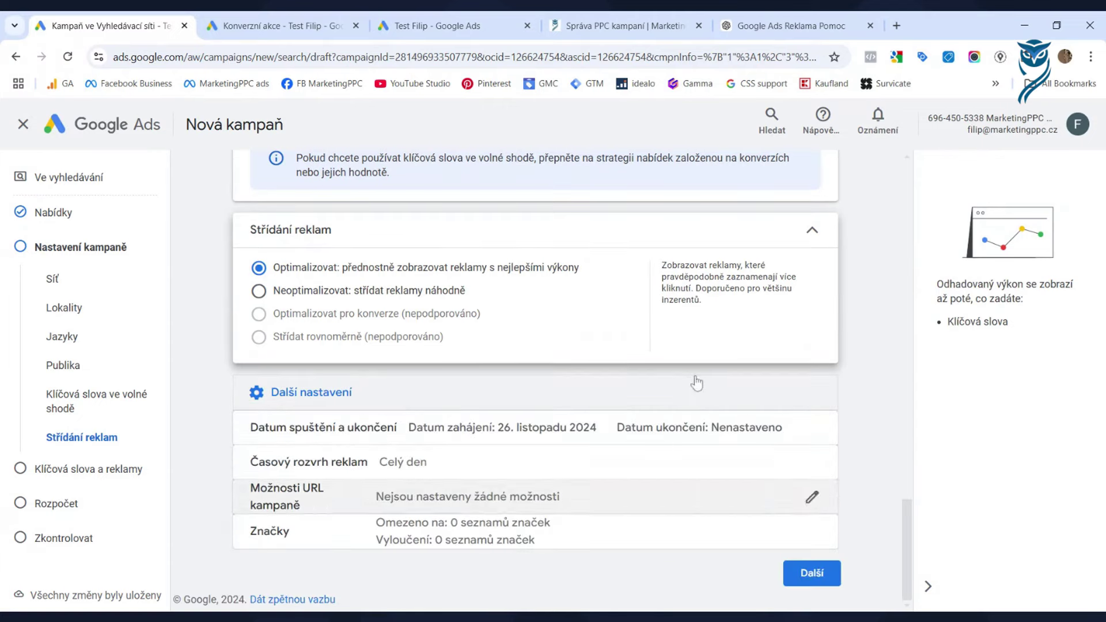
click(535, 437)
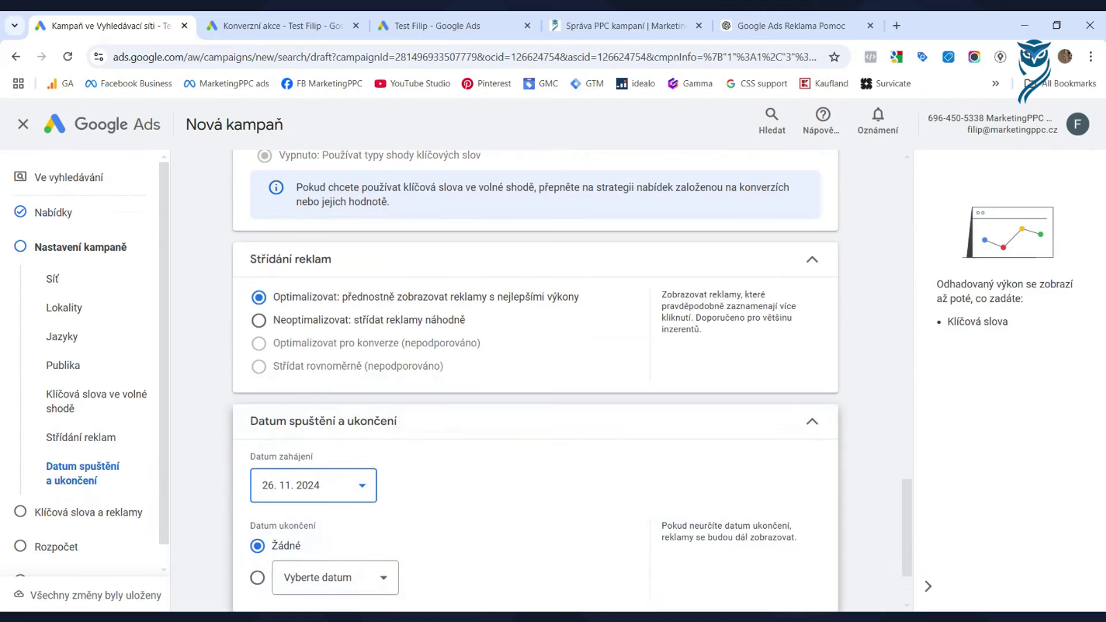
scroll(628, 506, down, 2)
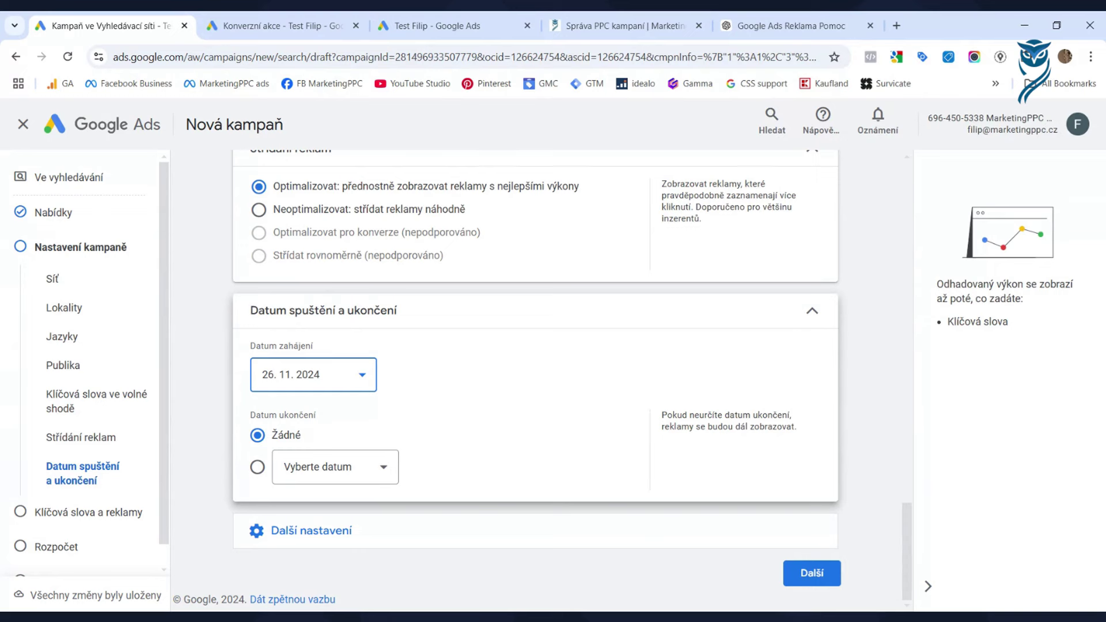
click(257, 467)
click(256, 435)
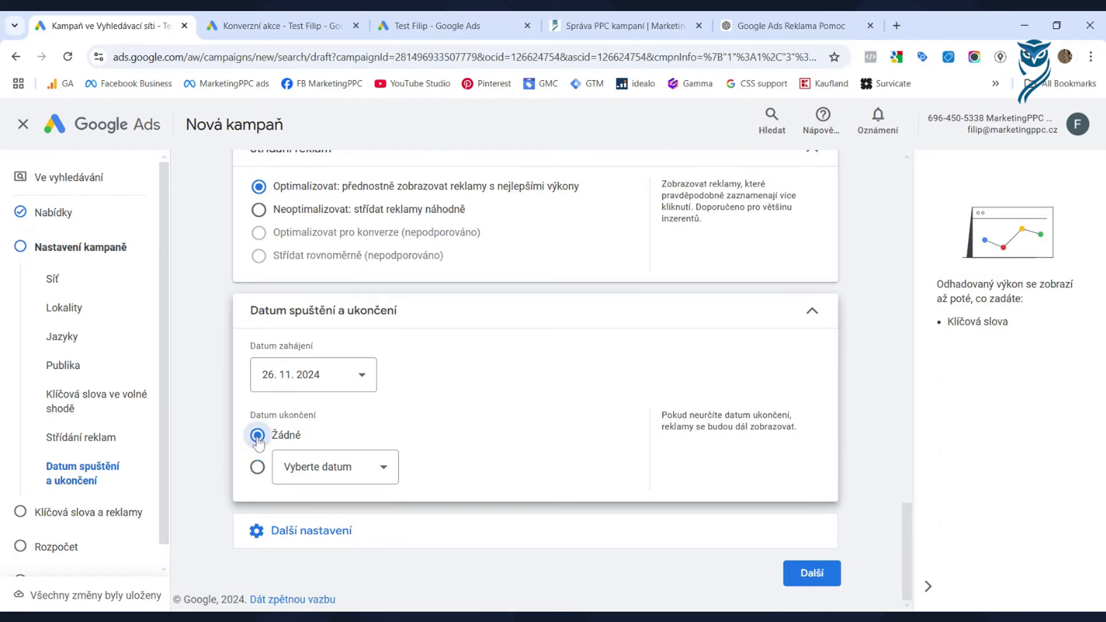
Step: Open the additional settings for Časový rozvrh reklam and Značky to examine the ad schedule and brand options
click(288, 536)
scroll(431, 372, down, 2)
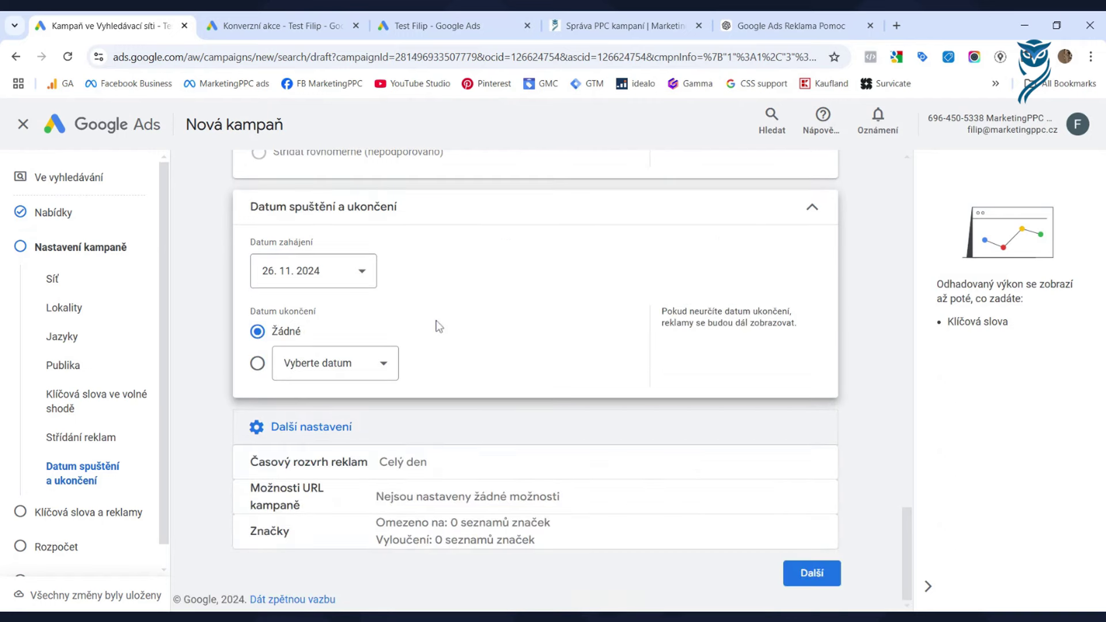
click(416, 472)
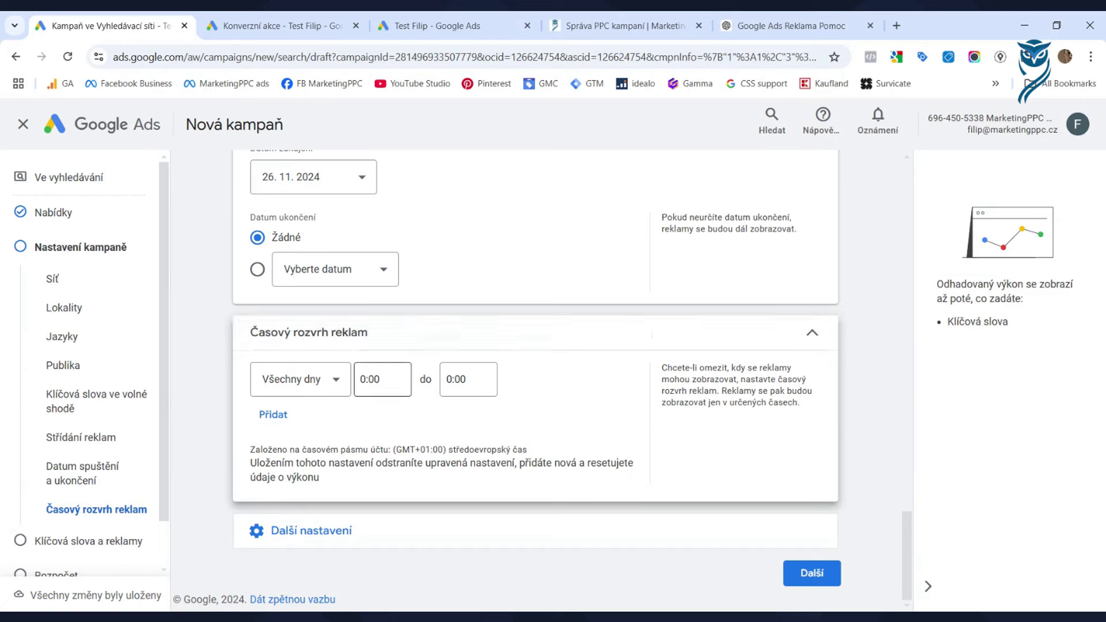
click(367, 544)
scroll(403, 461, down, 1)
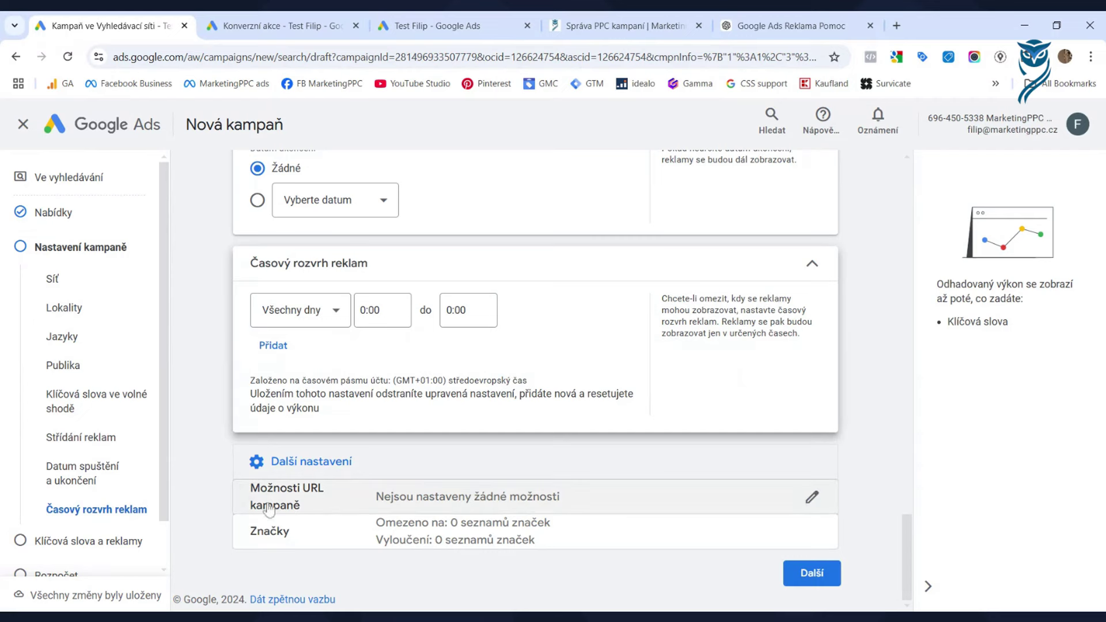
click(496, 536)
scroll(413, 462, down, 2)
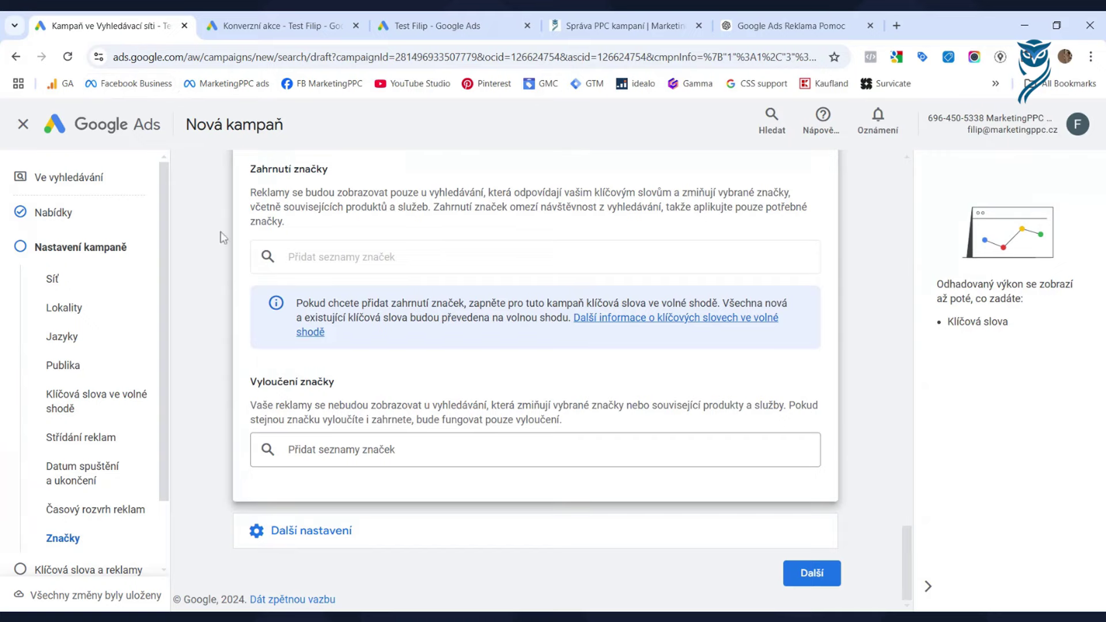
Step: Finish the campaign settings and continue to the Klíčová slova a reklamy stage
scroll(462, 334, up, 4)
scroll(406, 371, down, 4)
click(812, 572)
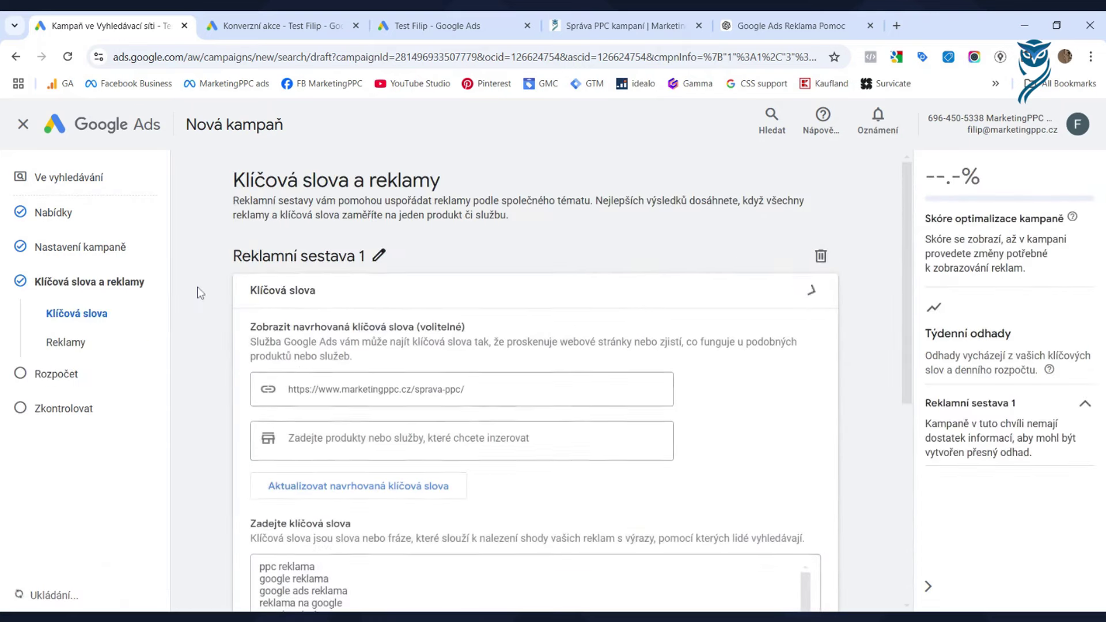
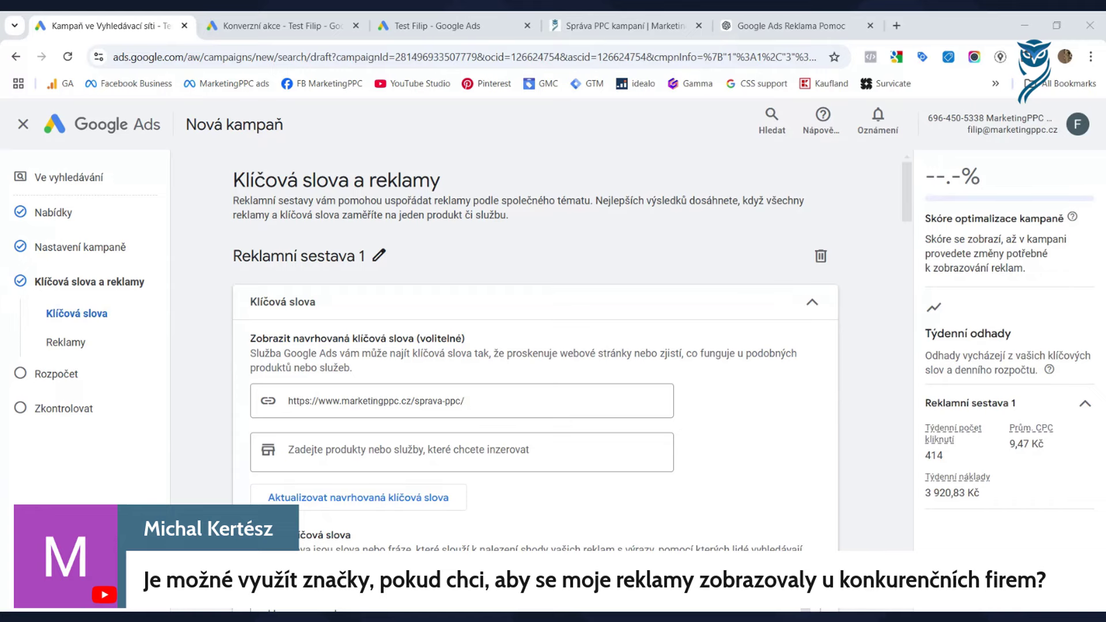
Step: Examine the first ad group's keyword section, including the landing page URL, the suggested keywords and the match type notation
scroll(535, 380, down, 5)
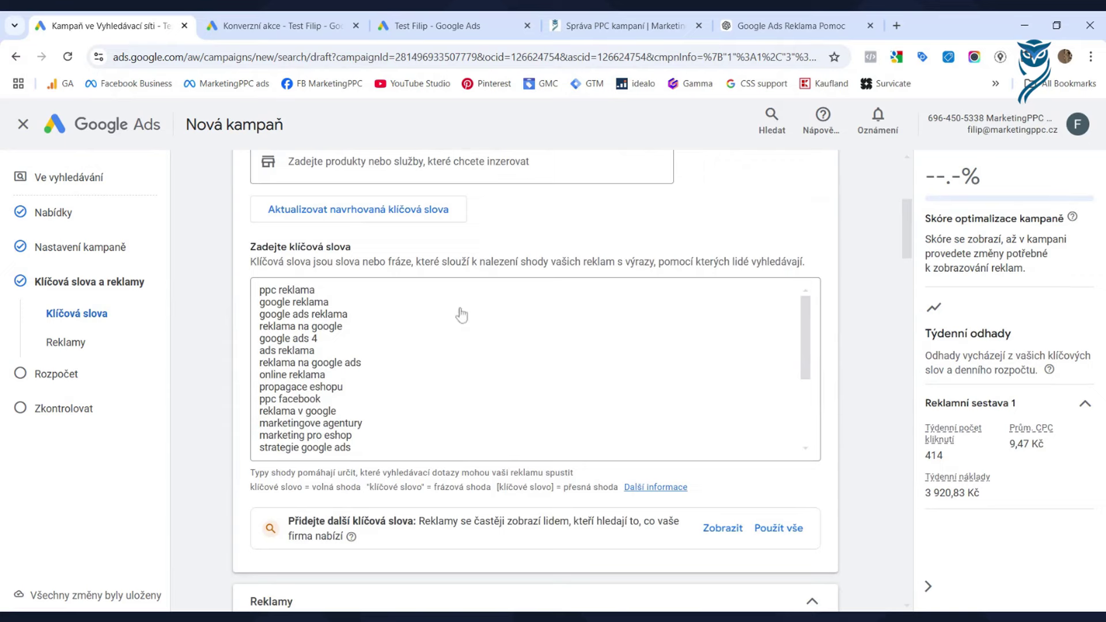
scroll(459, 314, up, 5)
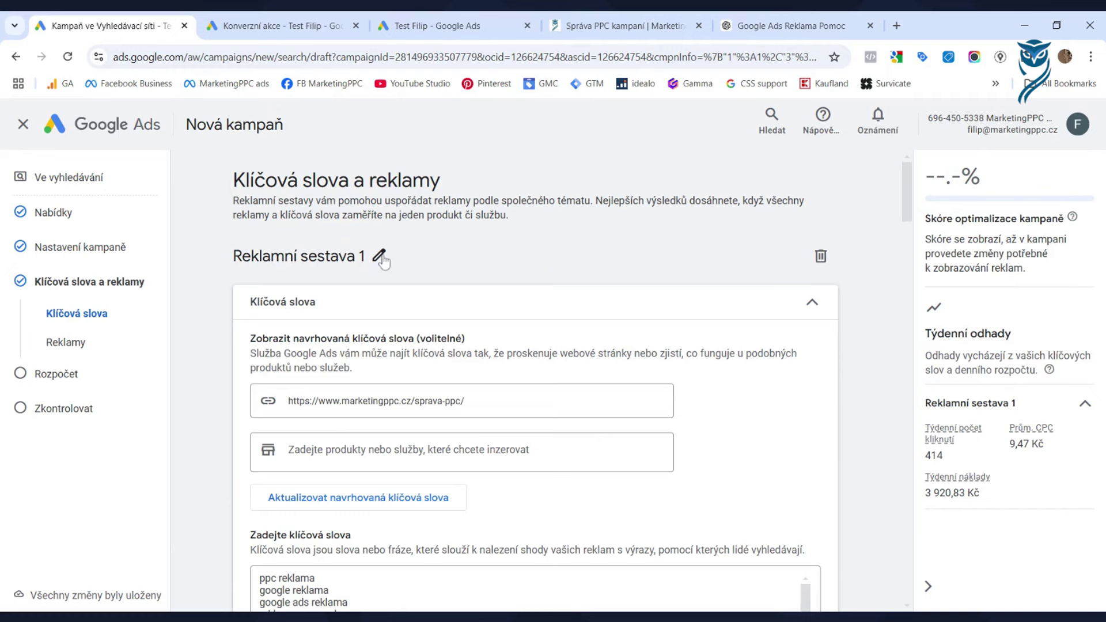
scroll(383, 262, down, 3)
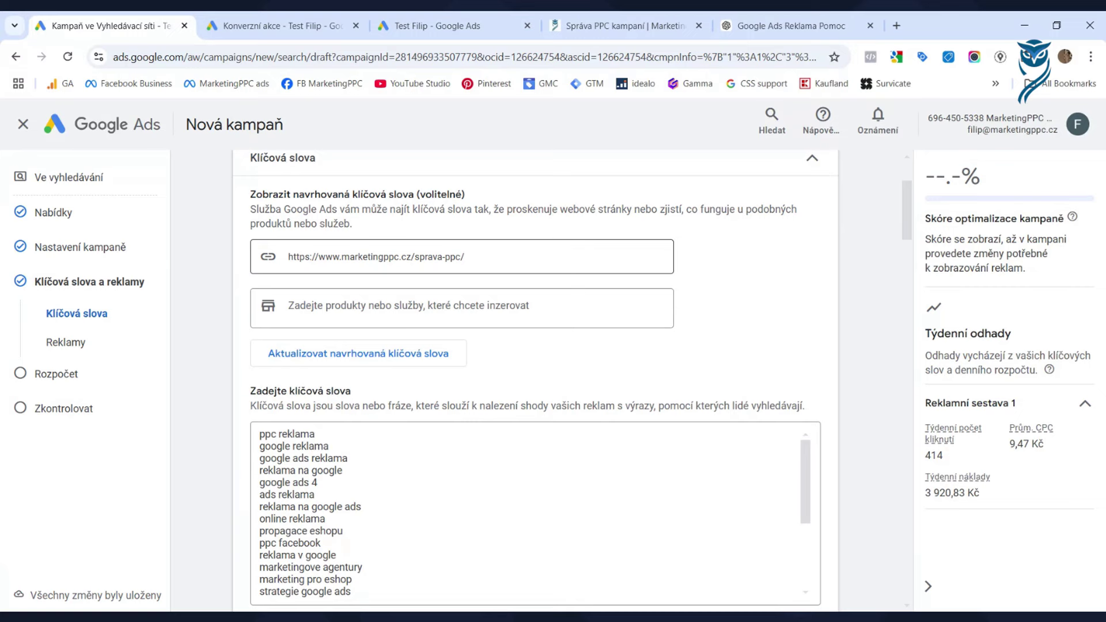
scroll(565, 250, up, 3)
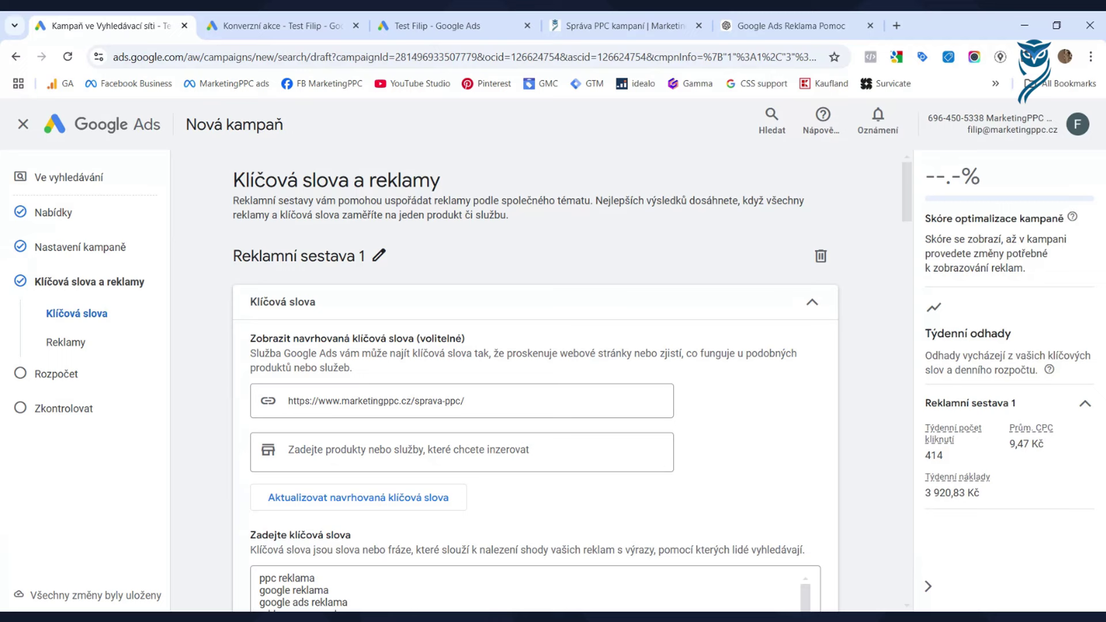
scroll(536, 403, down, 5)
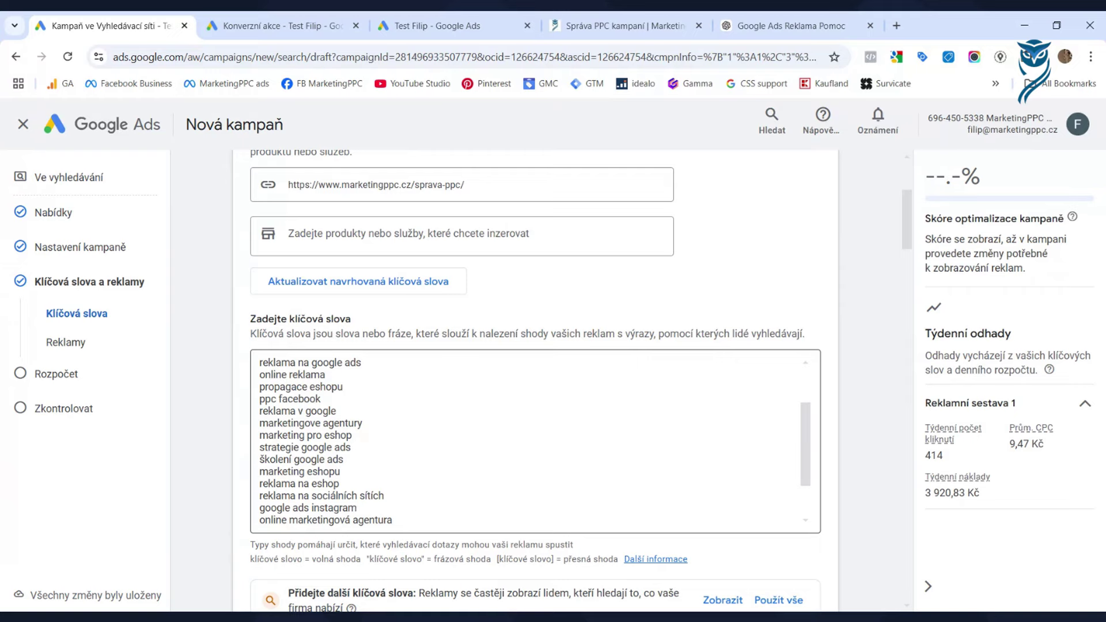
scroll(369, 427, up, 8)
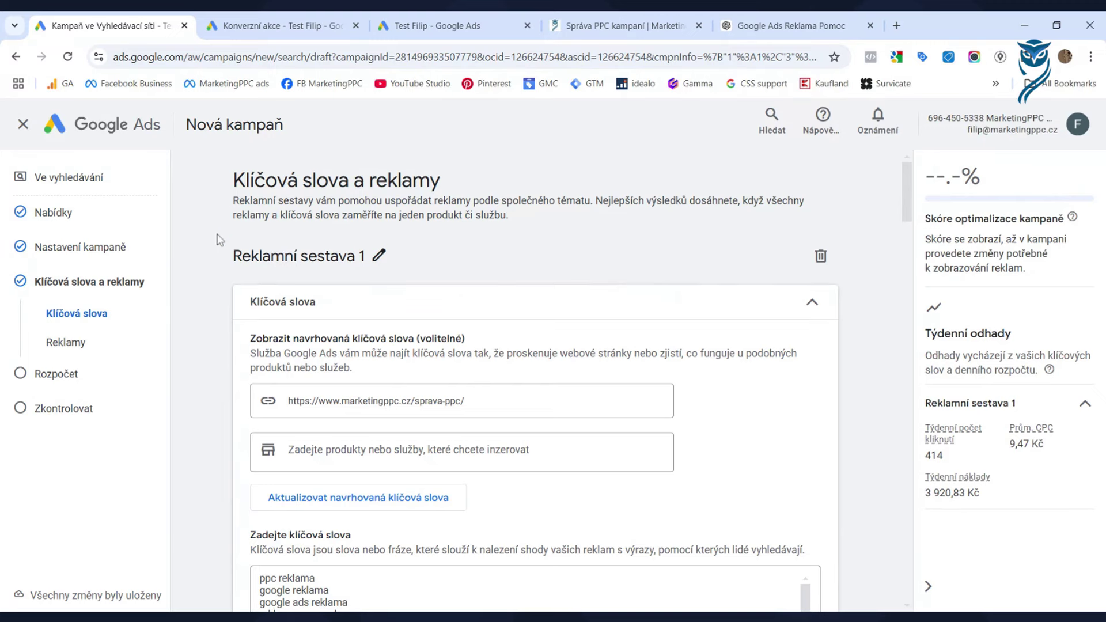
Step: Review the suggested keyword list in Reklamní sestava 1 against the landing page URL to spot unsuitable keywords
scroll(291, 267, down, 2)
scroll(291, 268, down, 3)
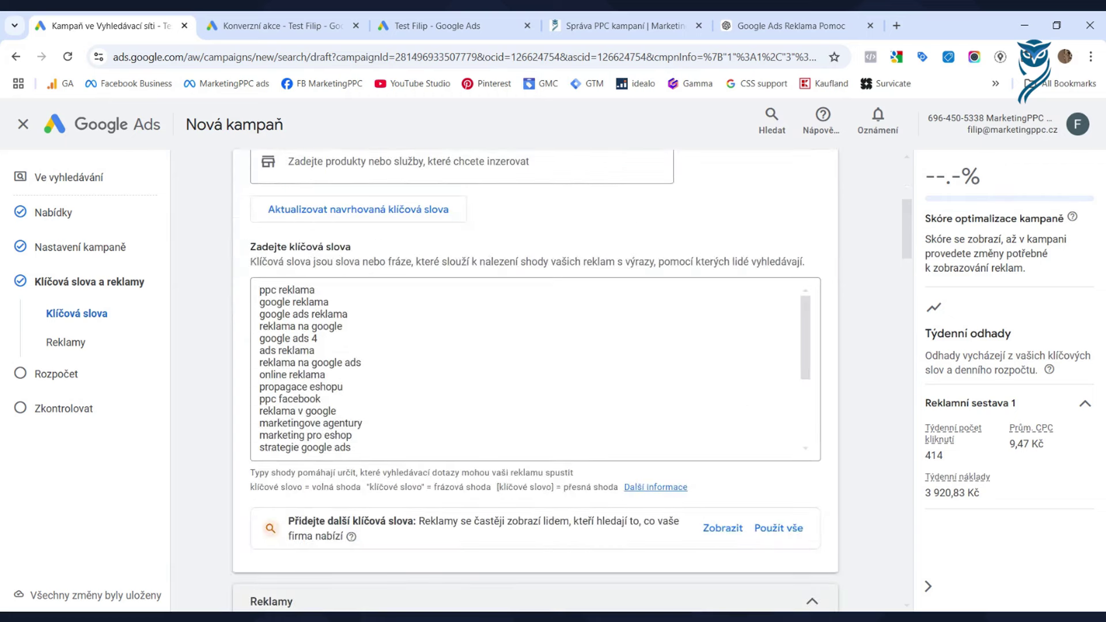
scroll(403, 438, down, 2)
scroll(403, 437, up, 2)
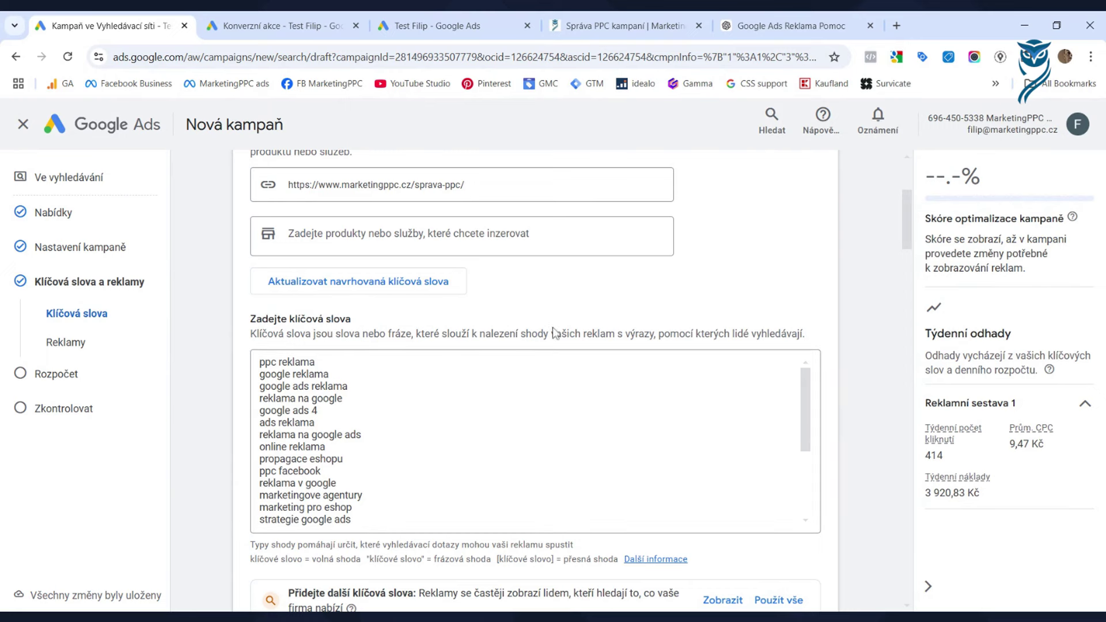
scroll(550, 323, up, 1)
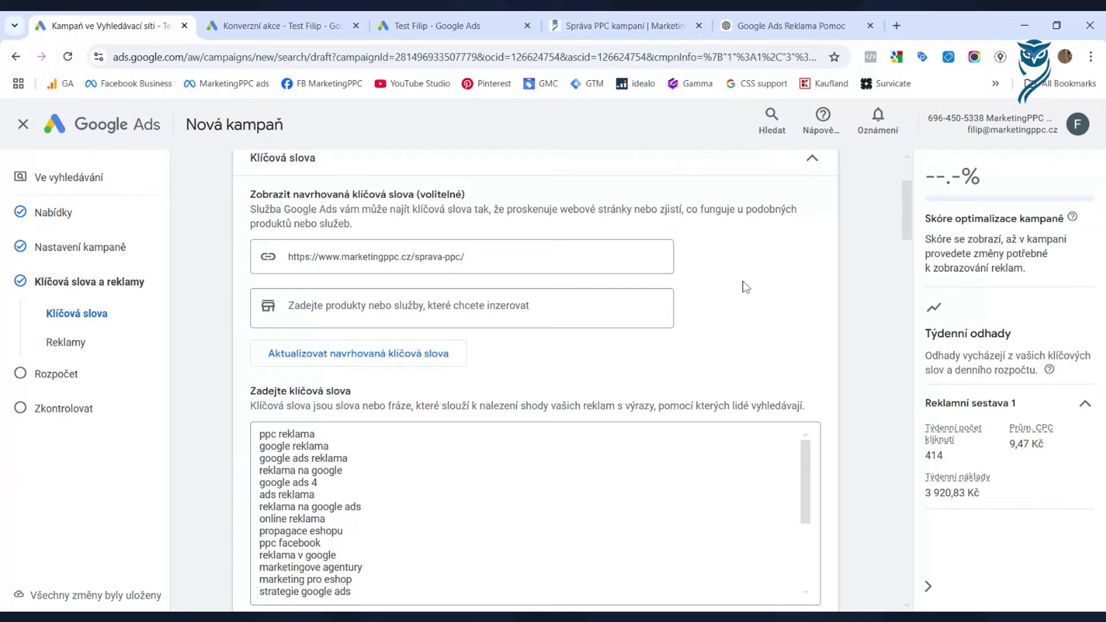
scroll(715, 293, up, 1)
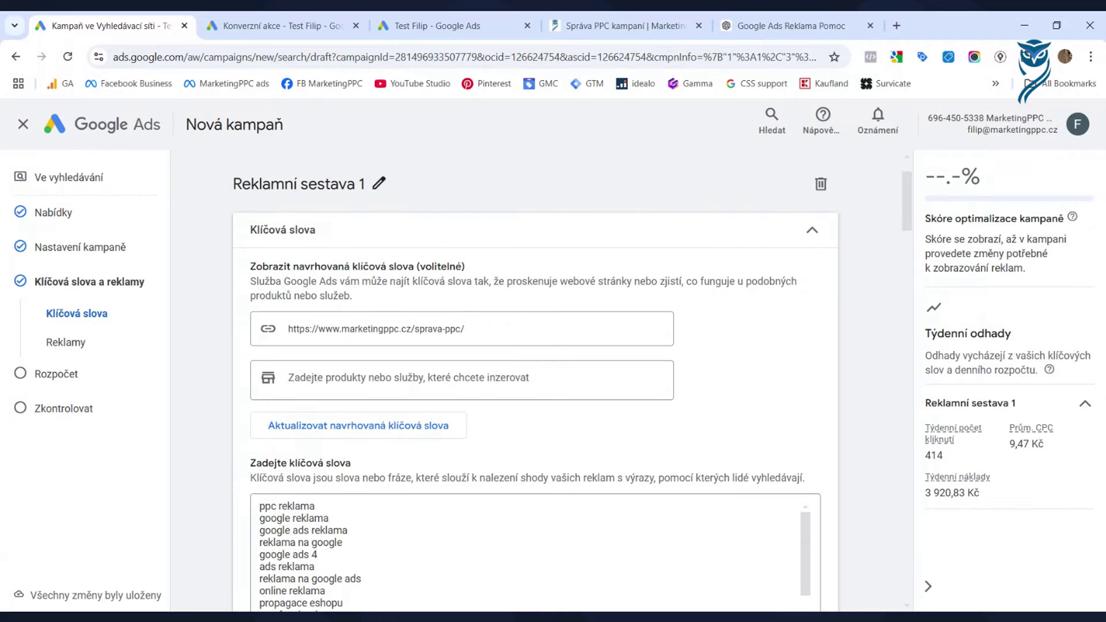
scroll(527, 553, down, 5)
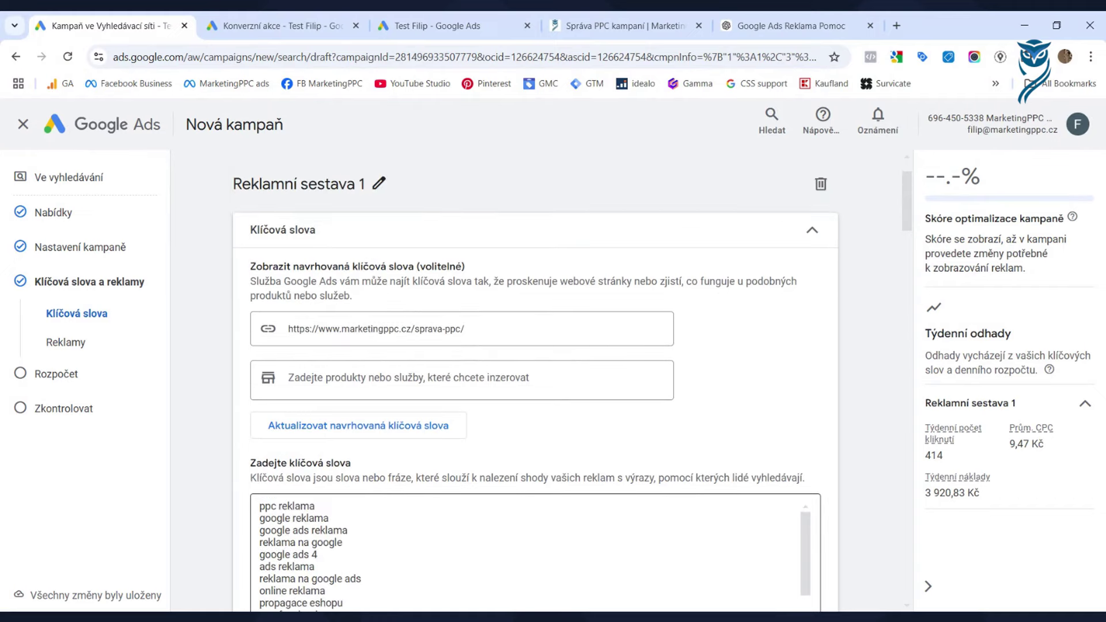
scroll(239, 469, down, 3)
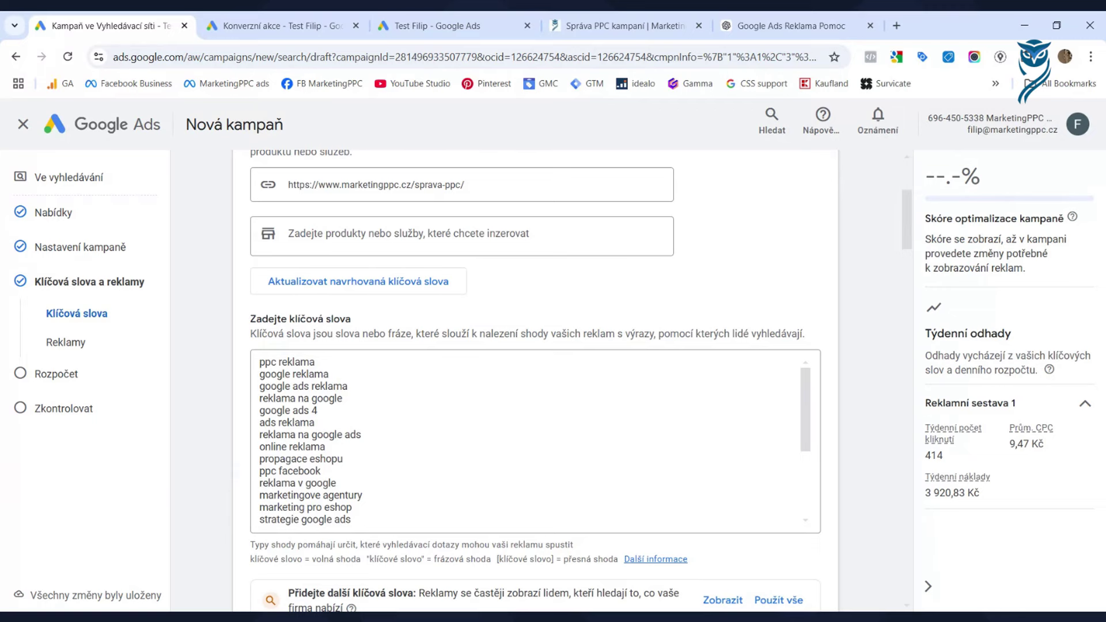
scroll(262, 475, up, 3)
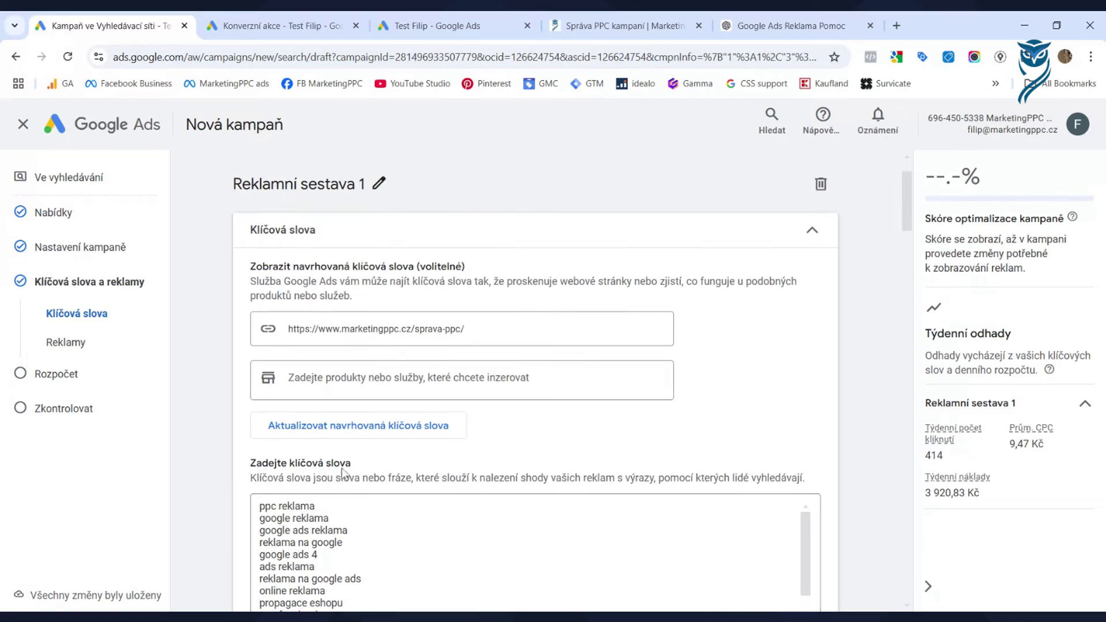
scroll(253, 440, down, 1)
scroll(254, 432, up, 1)
scroll(452, 410, down, 1)
scroll(251, 431, down, 1)
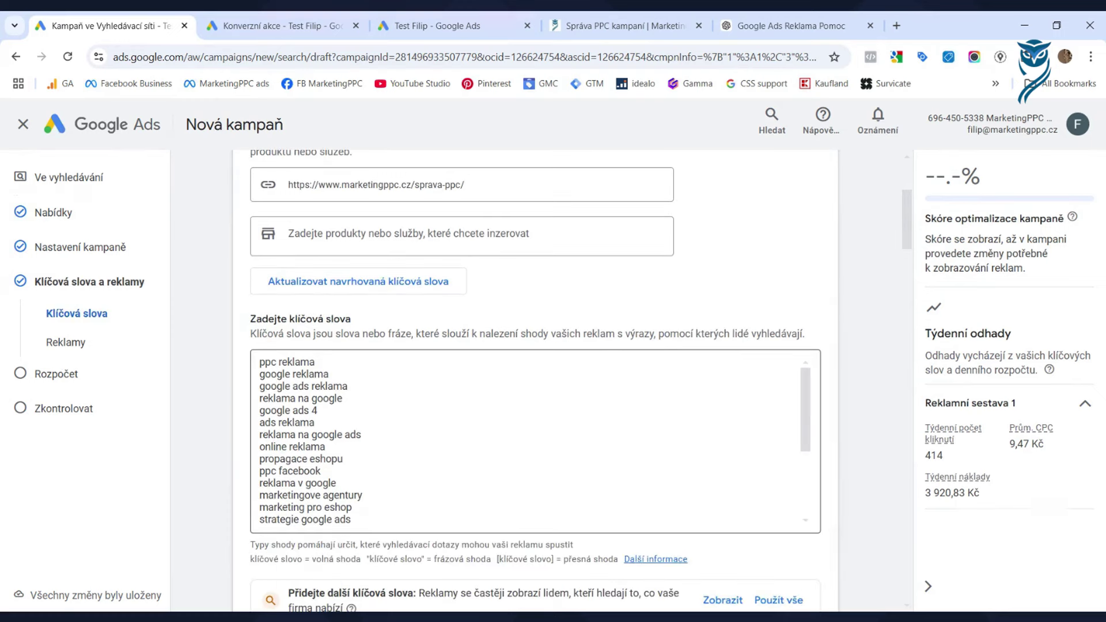
Step: Remove the keywords "ppc reklama" and "google reklama" from the ad group's keyword list
click(314, 362)
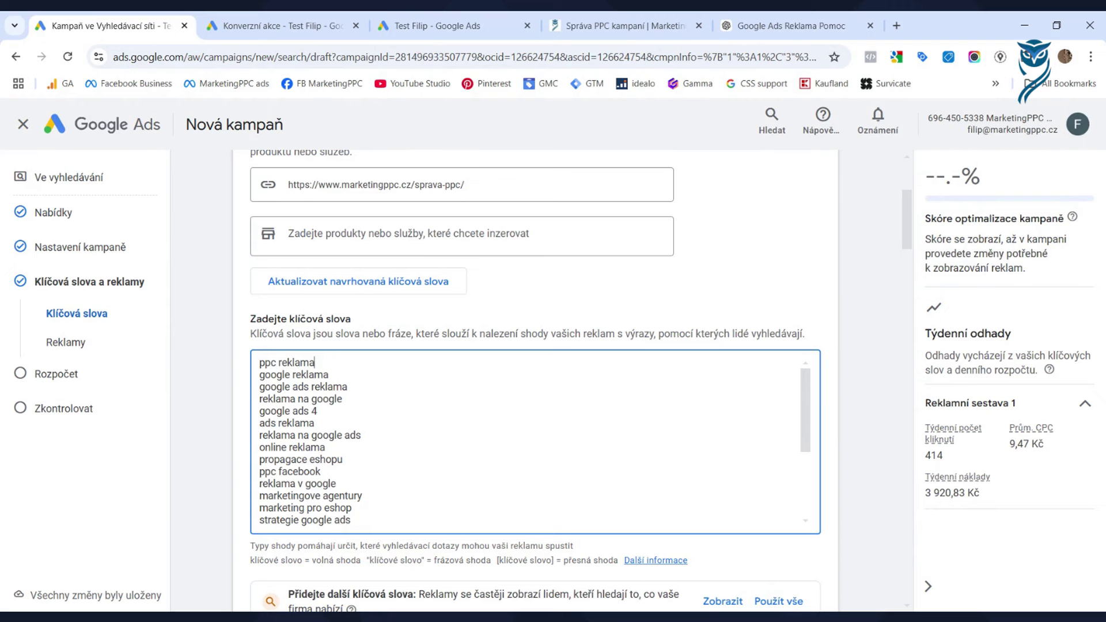
key(shift+Home)
key(BackSpace)
key(Delete)
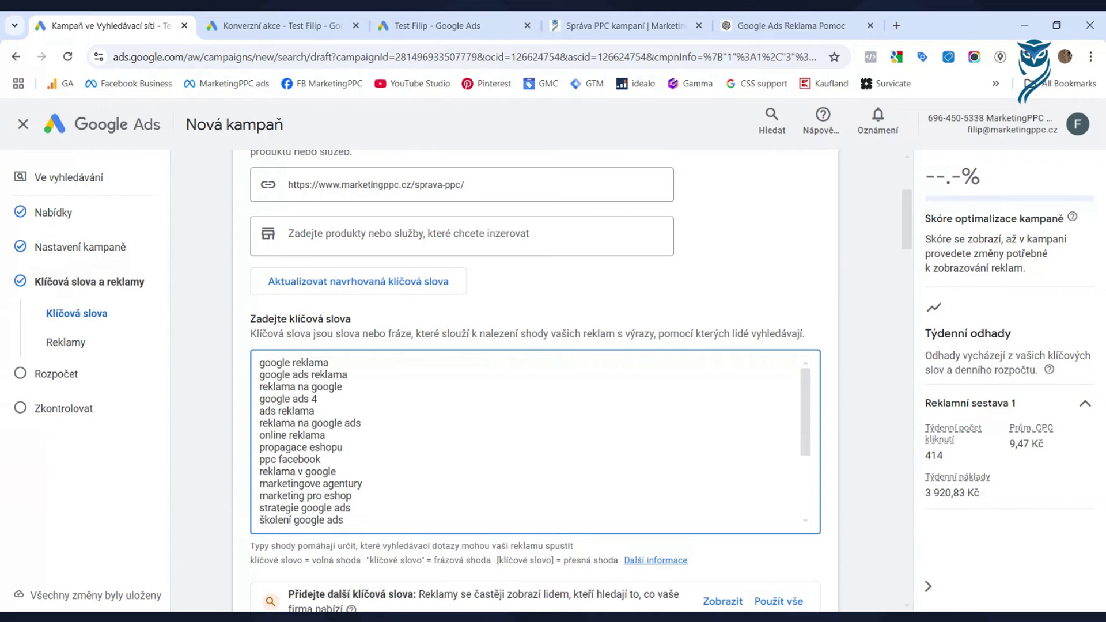
key(shift+End)
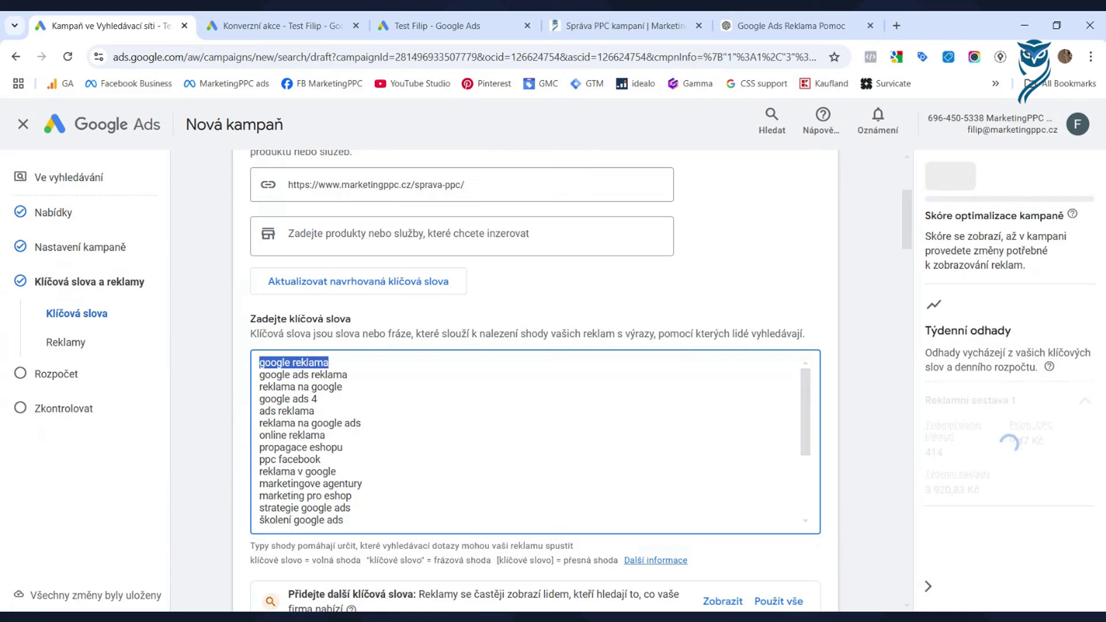
key(BackSpace)
key(Delete)
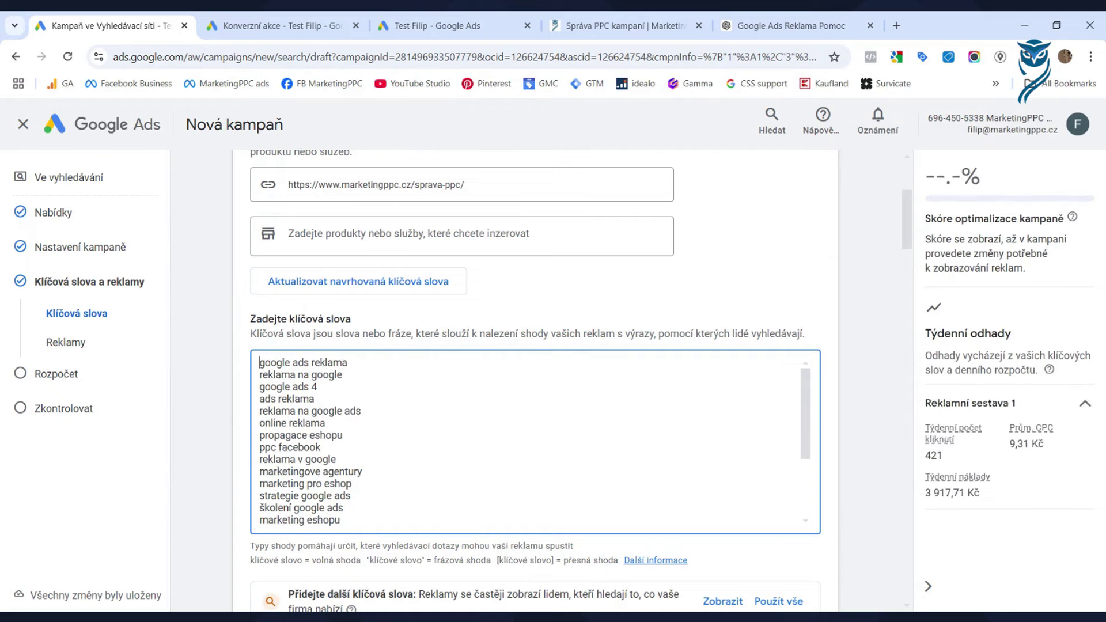
Step: Remove the keyword "google ads 4" and go through the remaining entries in the keyword list
click(260, 386)
key(shift+End)
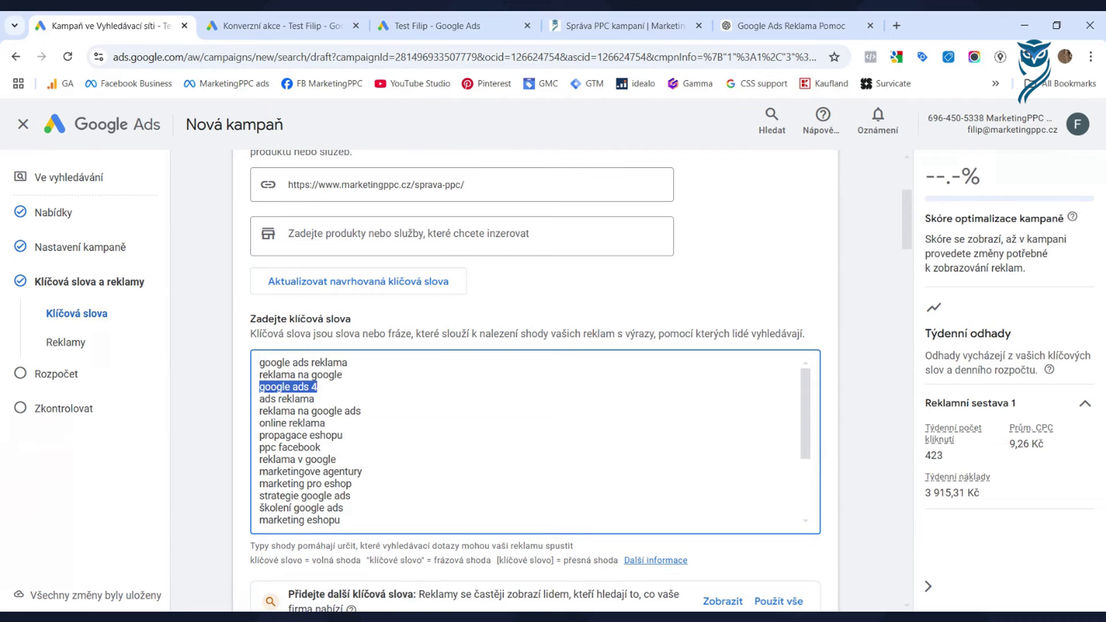
key(BackSpace)
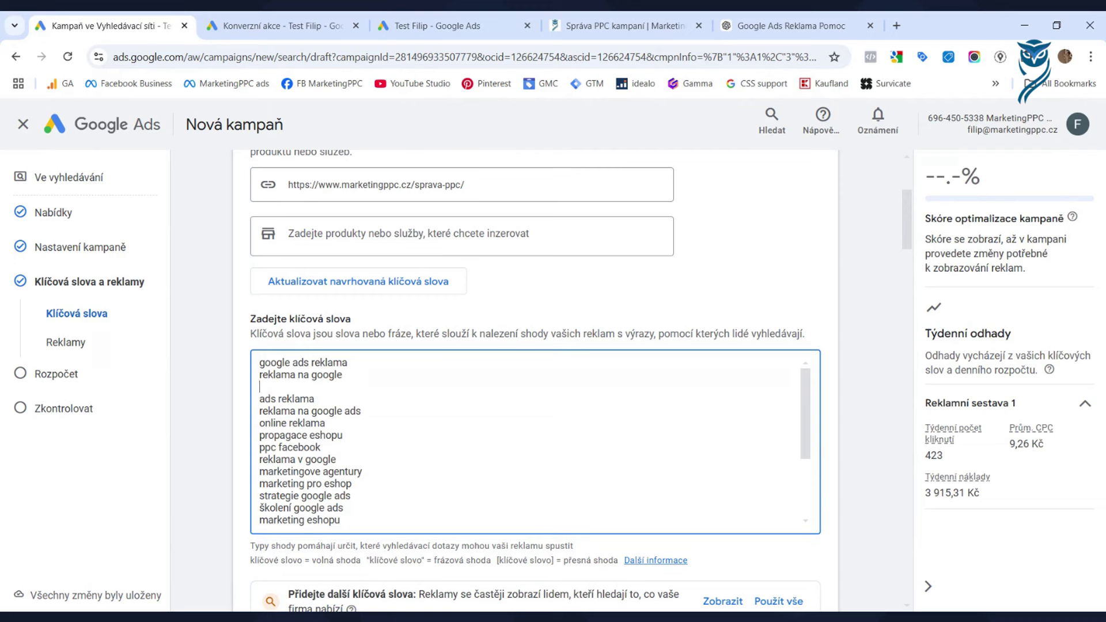
key(BackSpace)
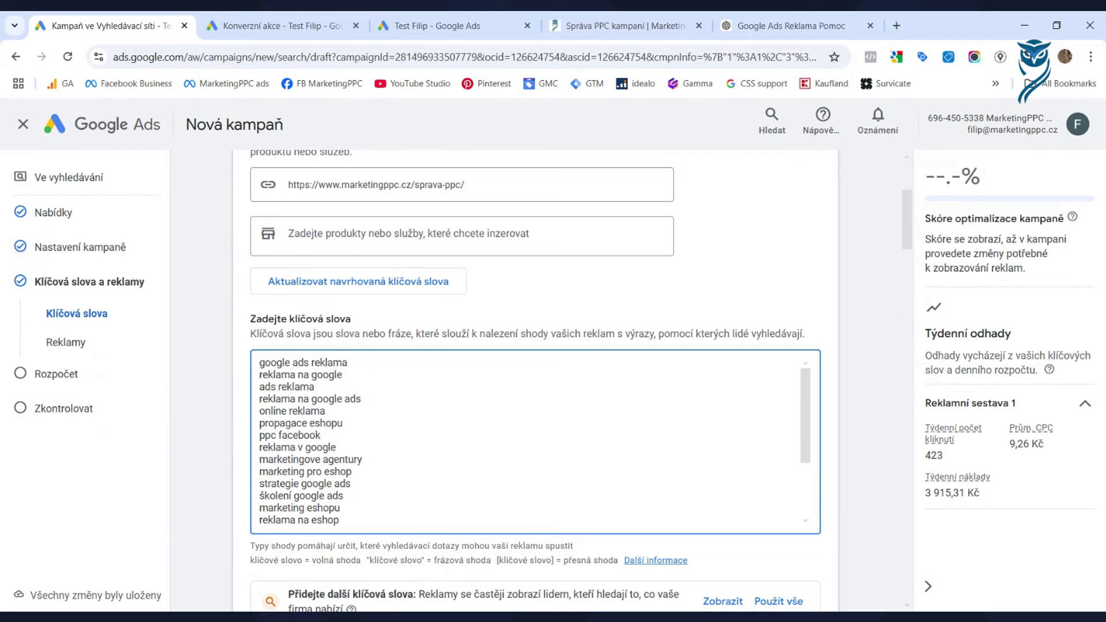
key(Down)
key(Down)
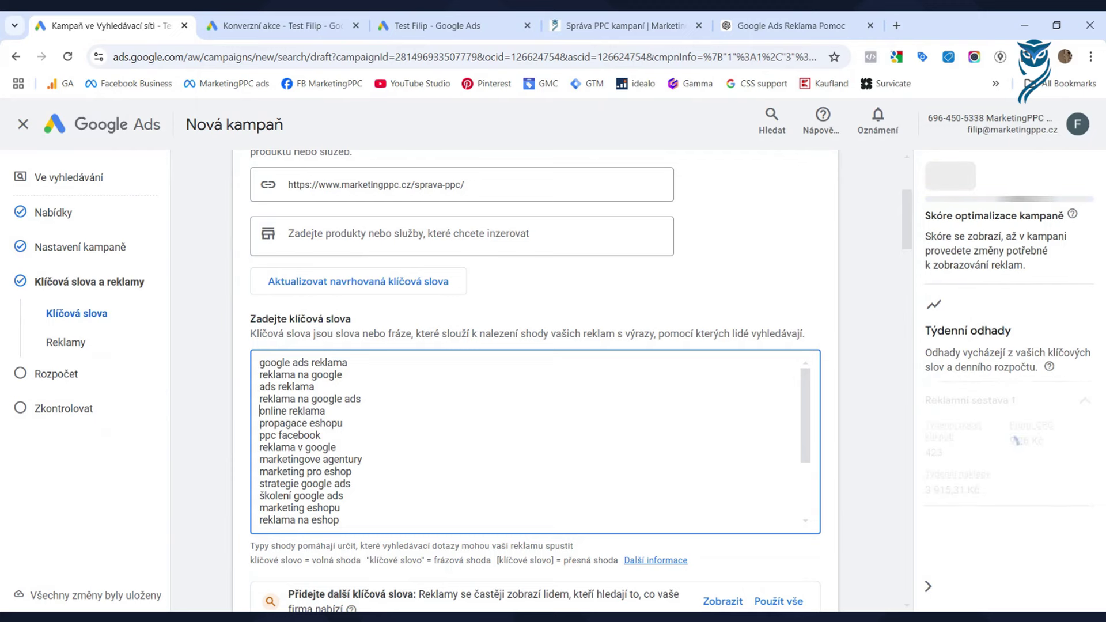
key(Down)
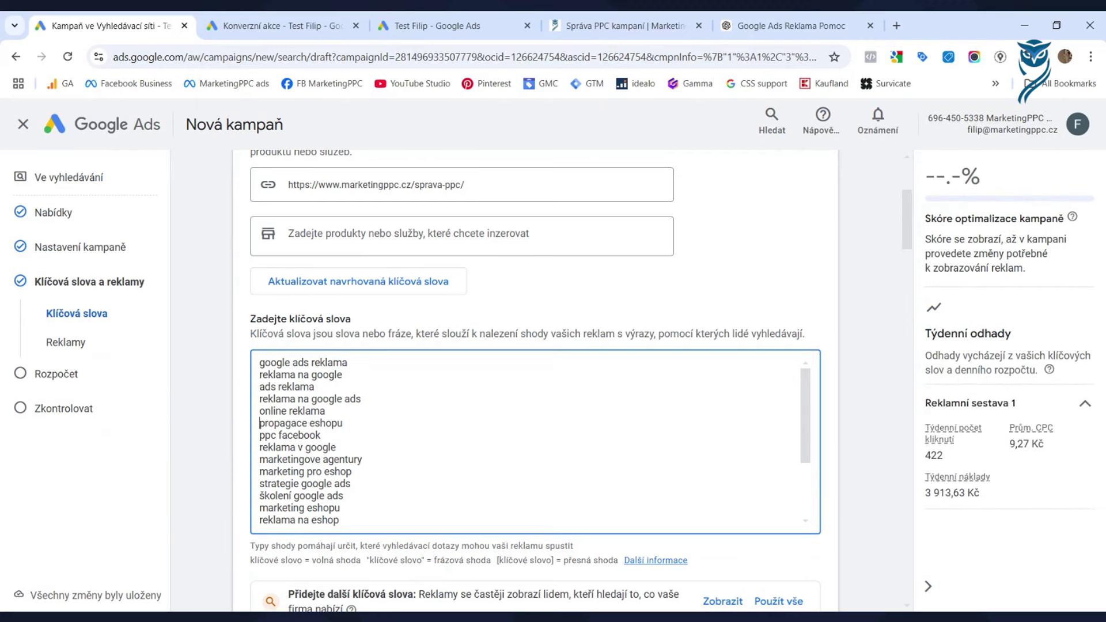
key(Down)
key(Down)
click(260, 483)
Step: Add "správa ppc" as the advertised product or service and try to replace the current keywords with updated suggestions
click(418, 237)
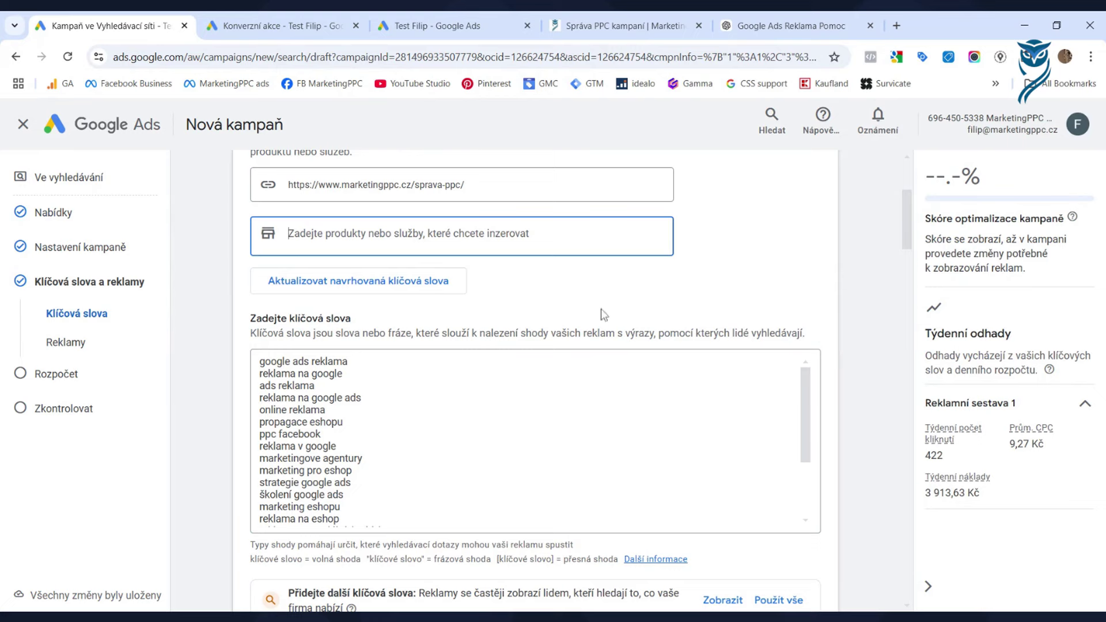
text(správa ppc)
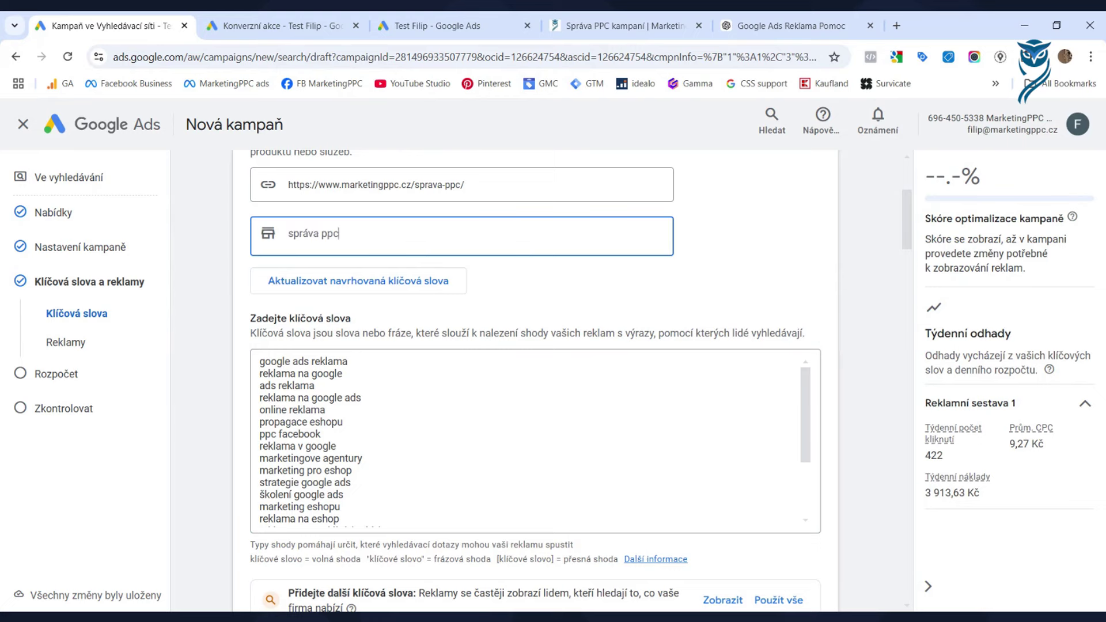
click(407, 282)
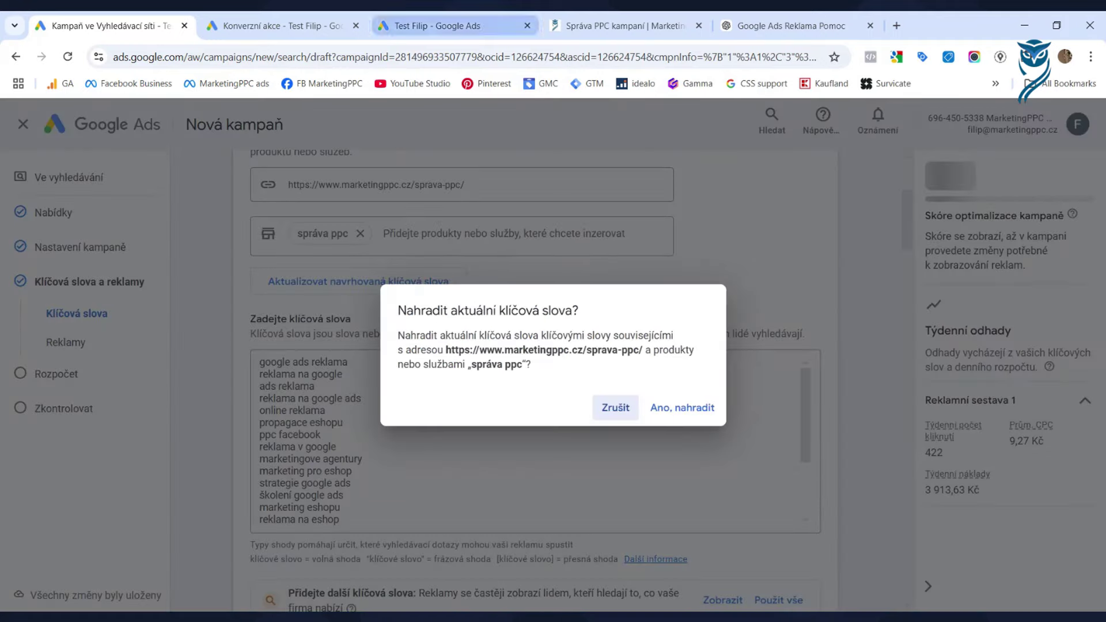
click(691, 408)
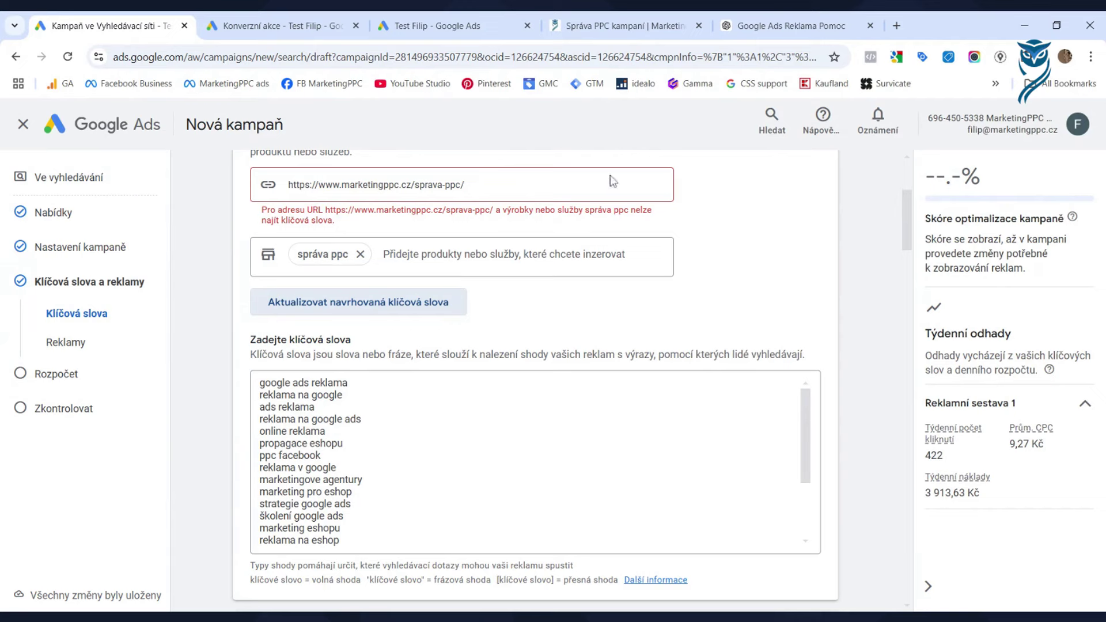
Step: Open google.cz in a new browser tab and search for "správa ppc"
click(896, 25)
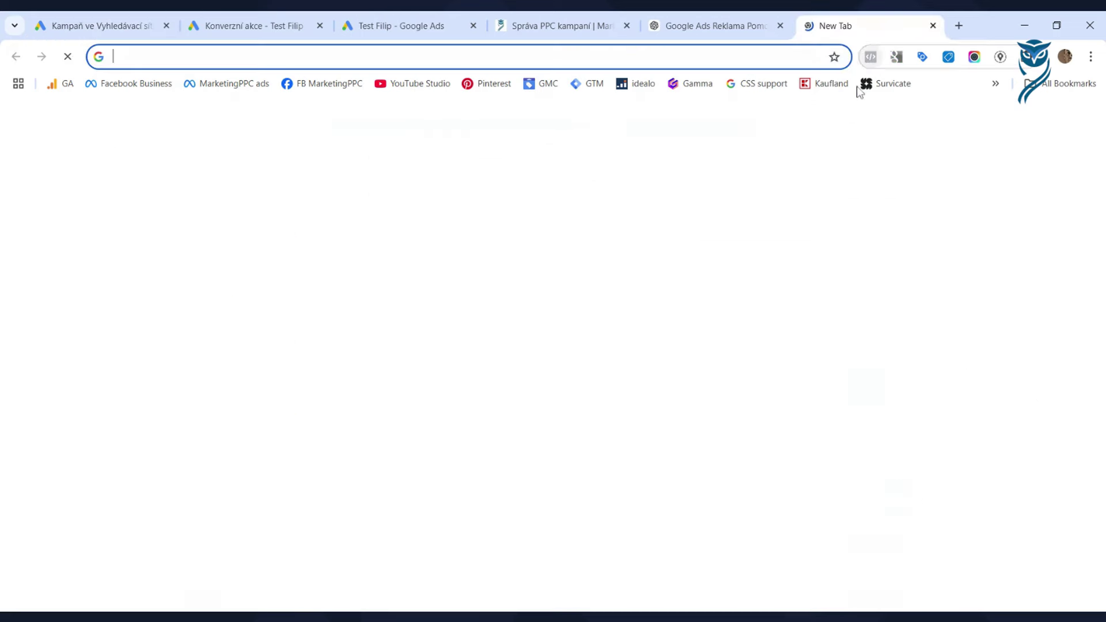
text(google.cz)
key(Return)
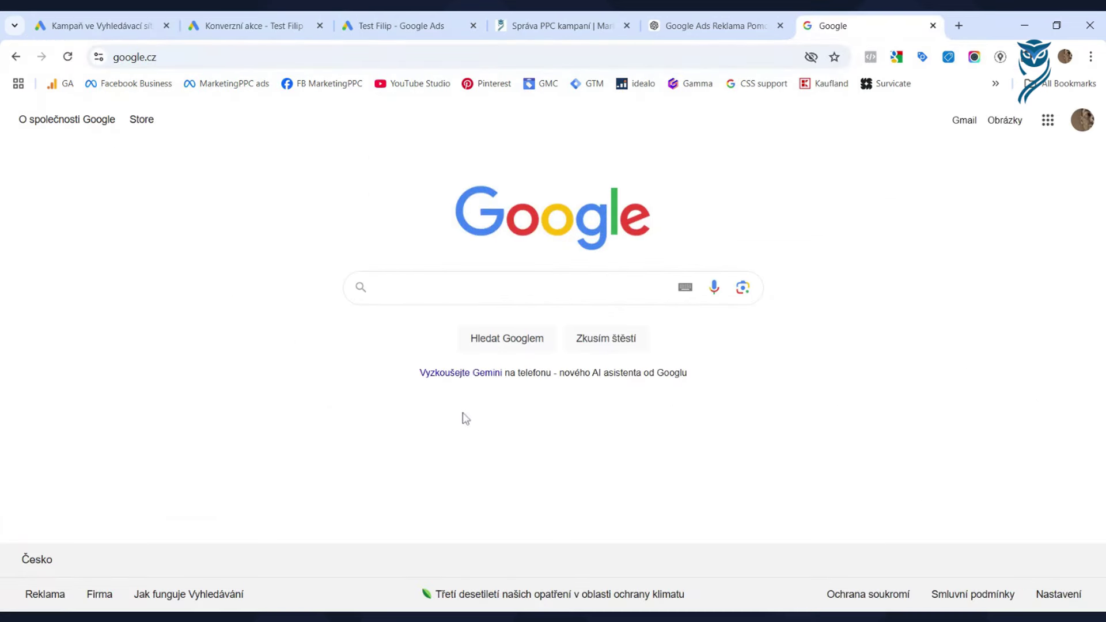
click(414, 286)
text(spr)
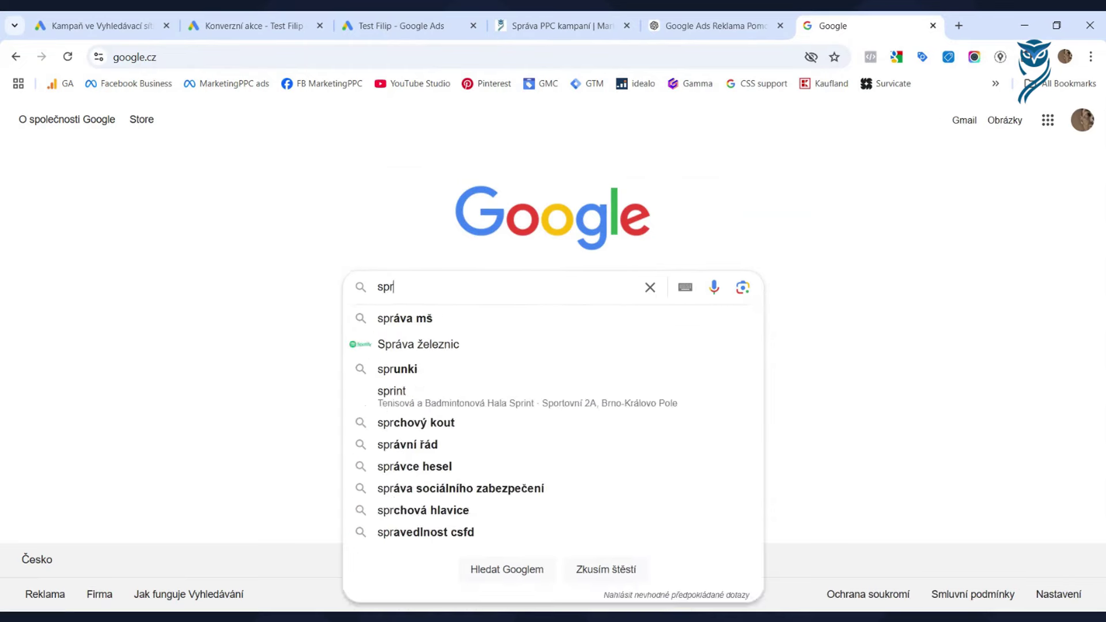
text(áva ppc)
key(Return)
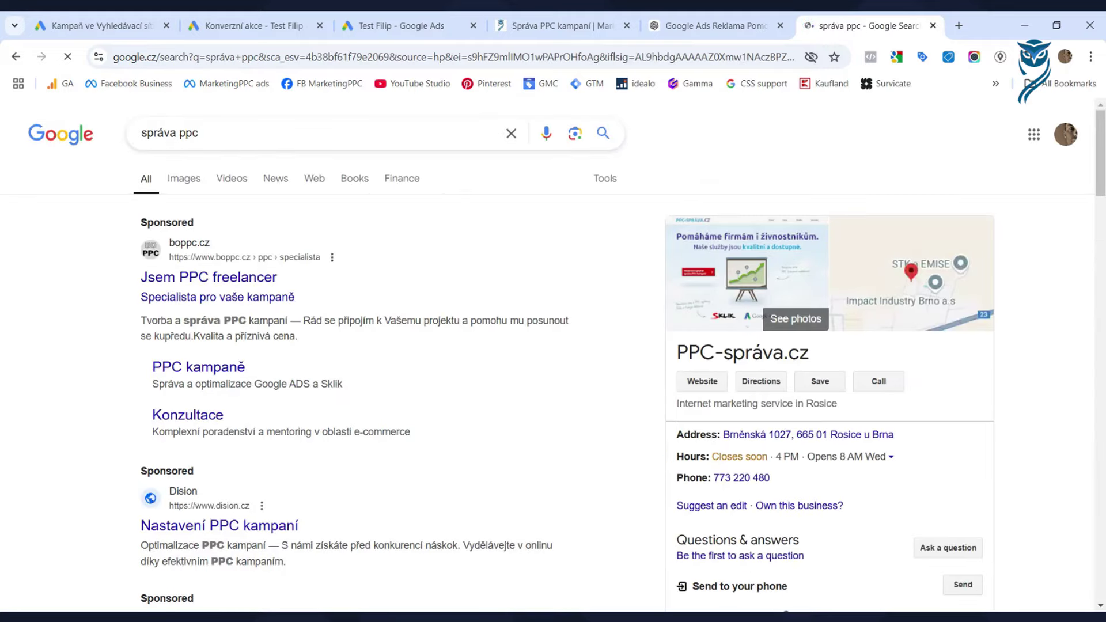
Step: Examine the search results for "správa ppc", including the sponsored ads, the People also ask questions and the related searches
scroll(241, 490, down, 4)
scroll(364, 403, down, 1)
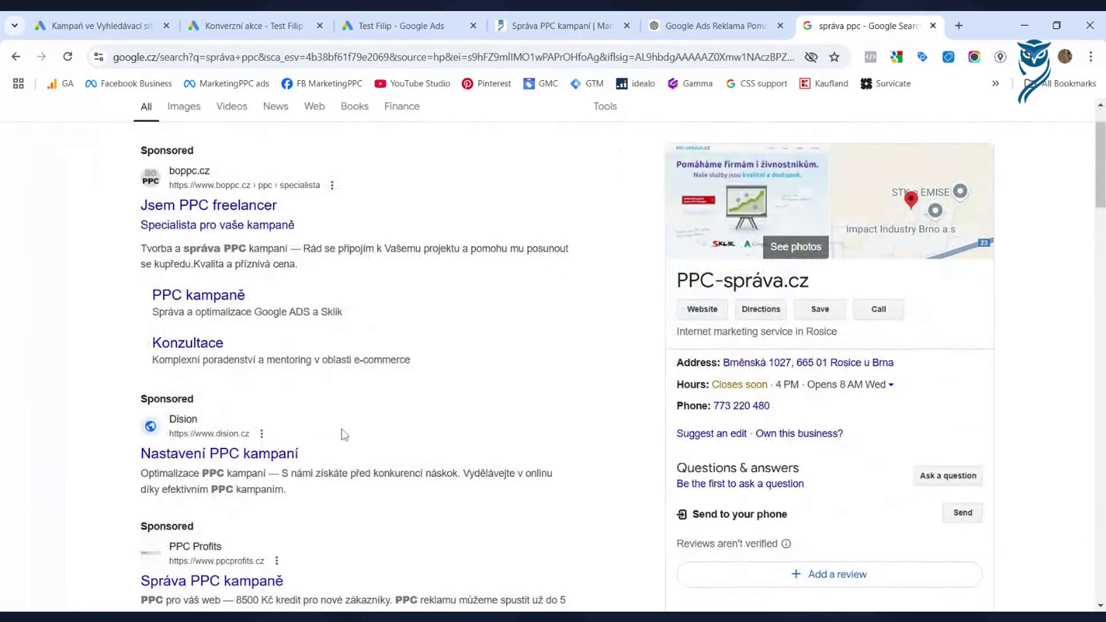
scroll(345, 433, down, 1)
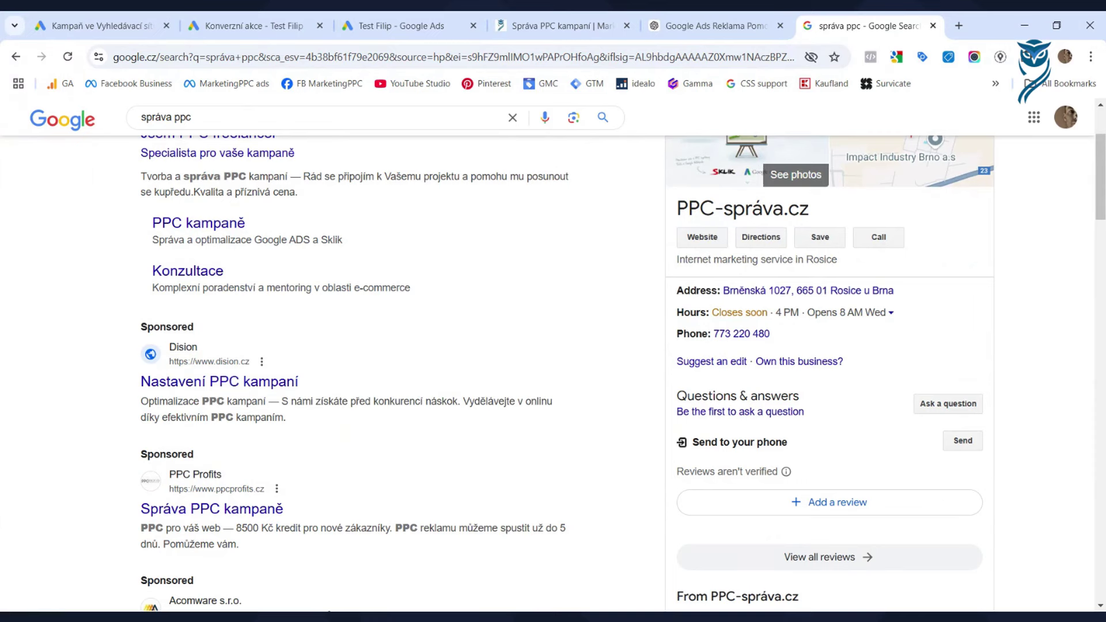
scroll(357, 408, up, 1)
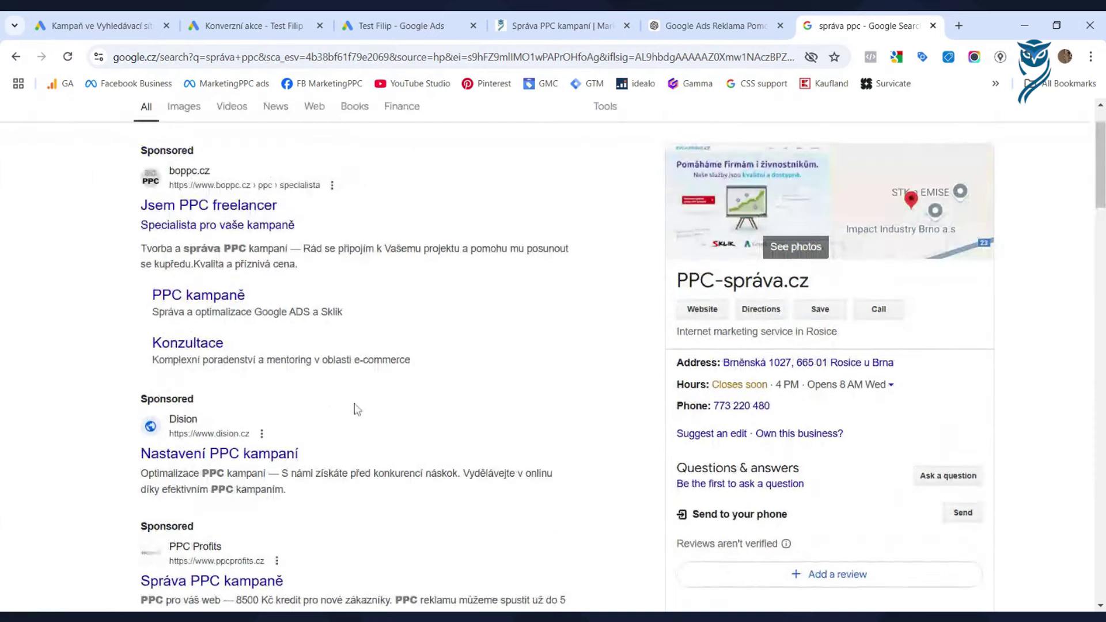
scroll(357, 409, down, 3)
scroll(355, 407, down, 3)
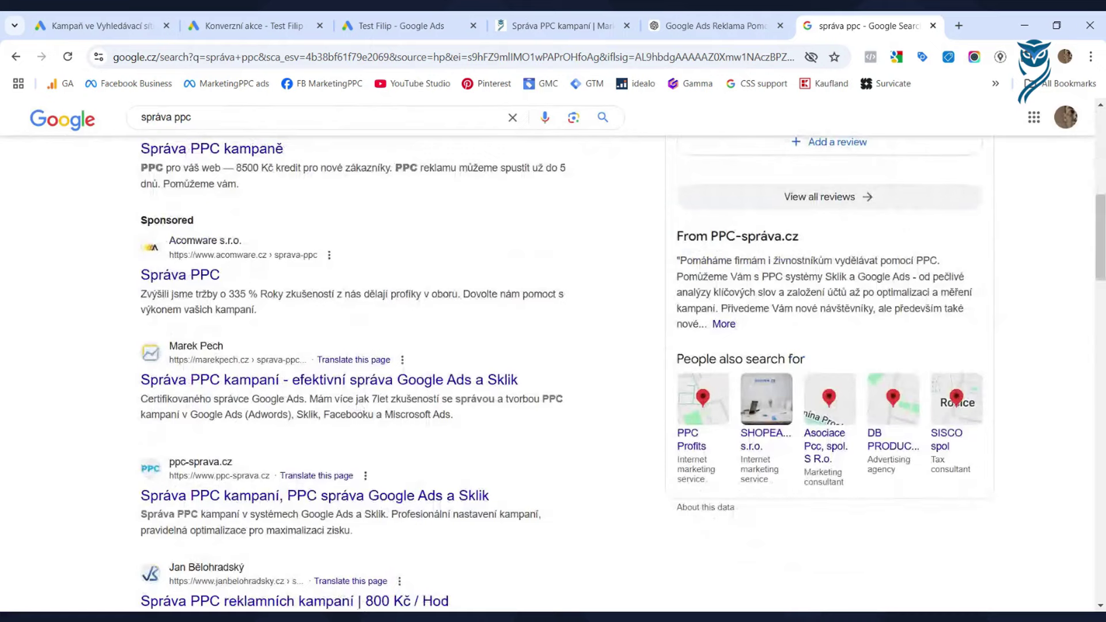
scroll(353, 395, down, 9)
scroll(329, 396, up, 2)
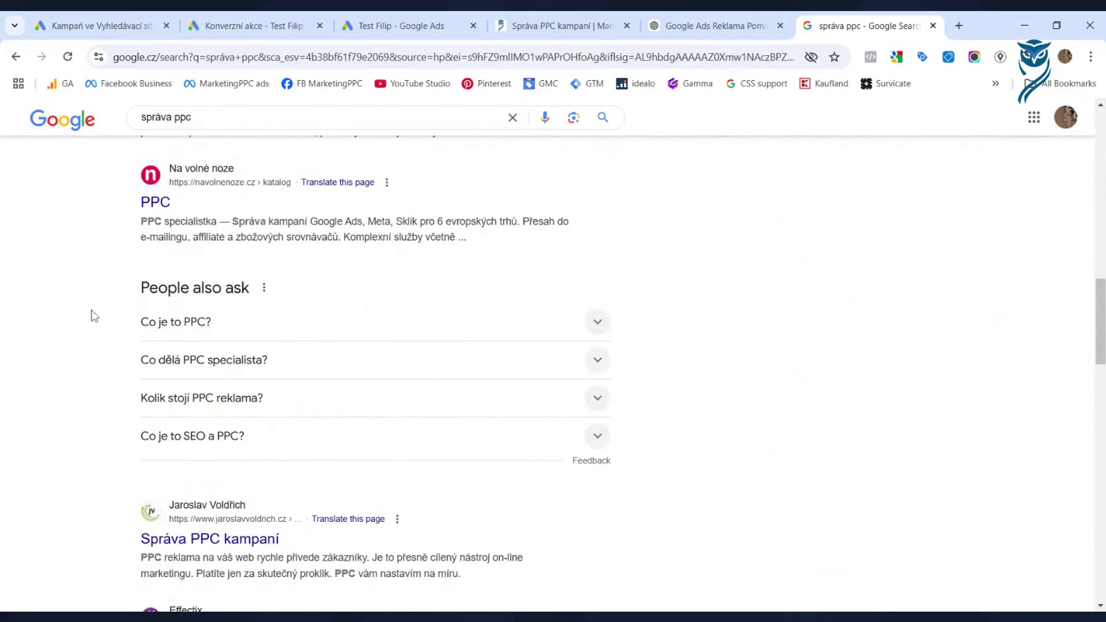
scroll(198, 219, up, 1)
scroll(271, 368, down, 1)
scroll(242, 324, down, 1)
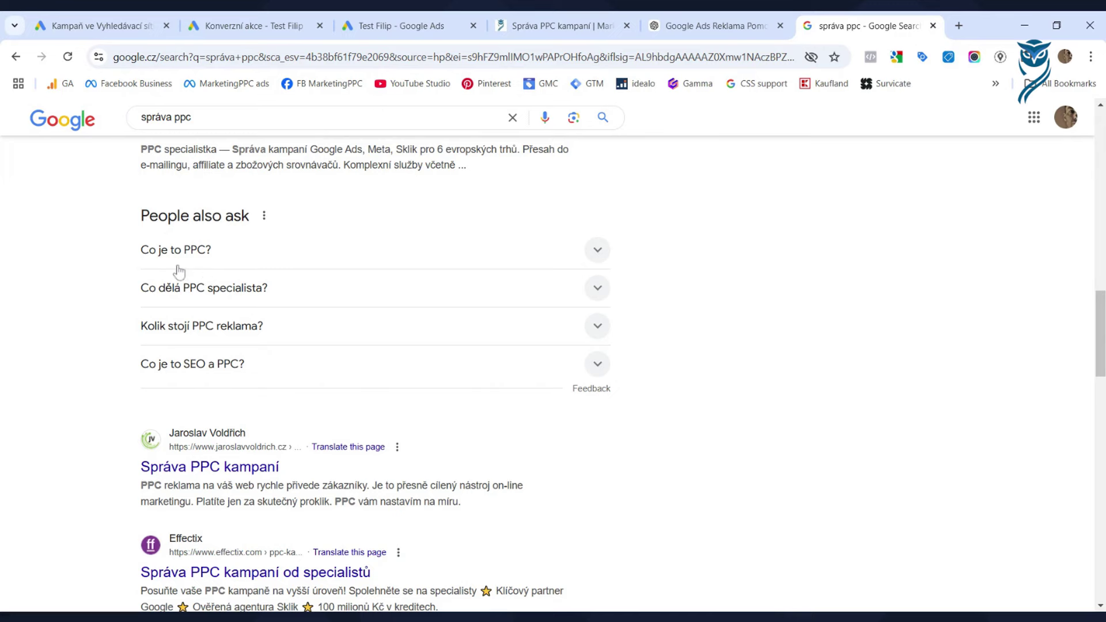
scroll(213, 258, down, 5)
scroll(213, 258, down, 12)
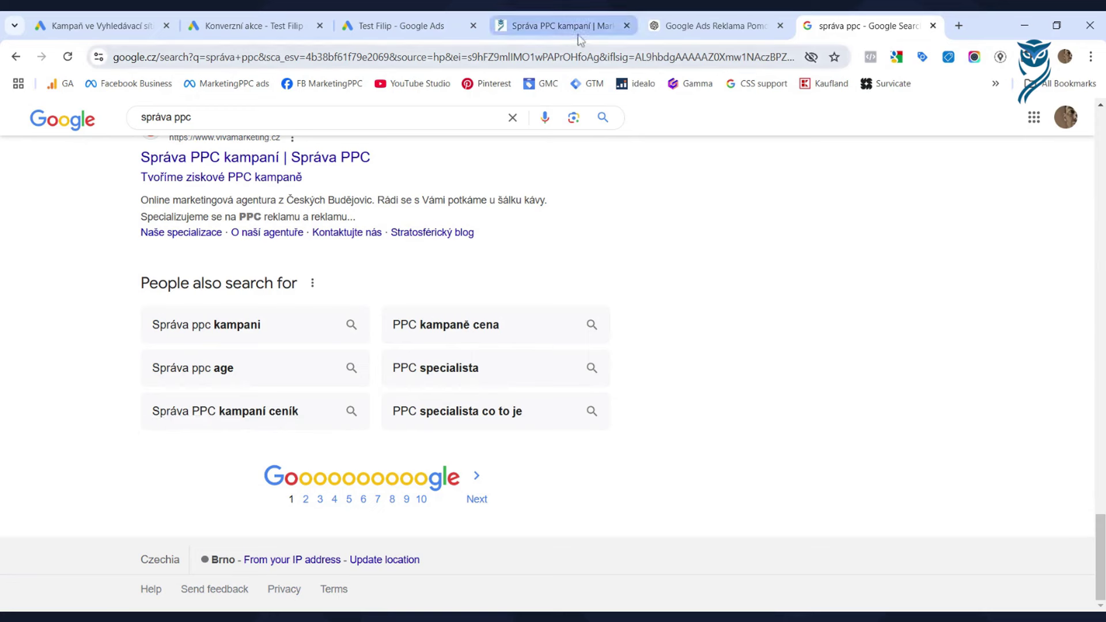
Step: Return to the Google Ads campaign draft and replace the current keywords with suggestions based only on "správa ppc", without a landing page URL
click(98, 25)
click(348, 364)
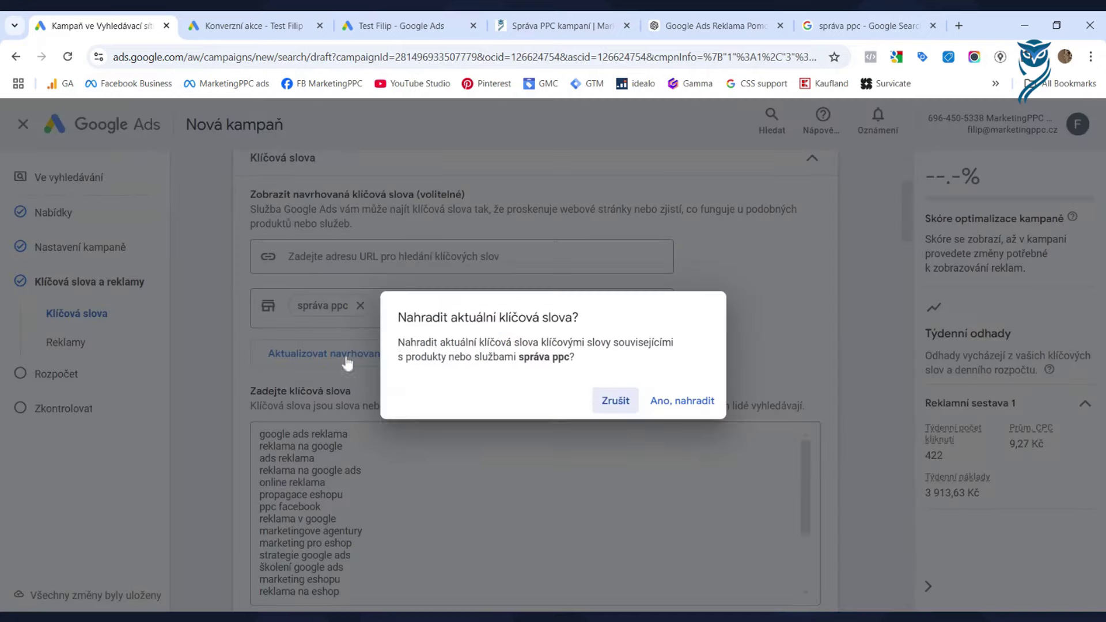
click(691, 403)
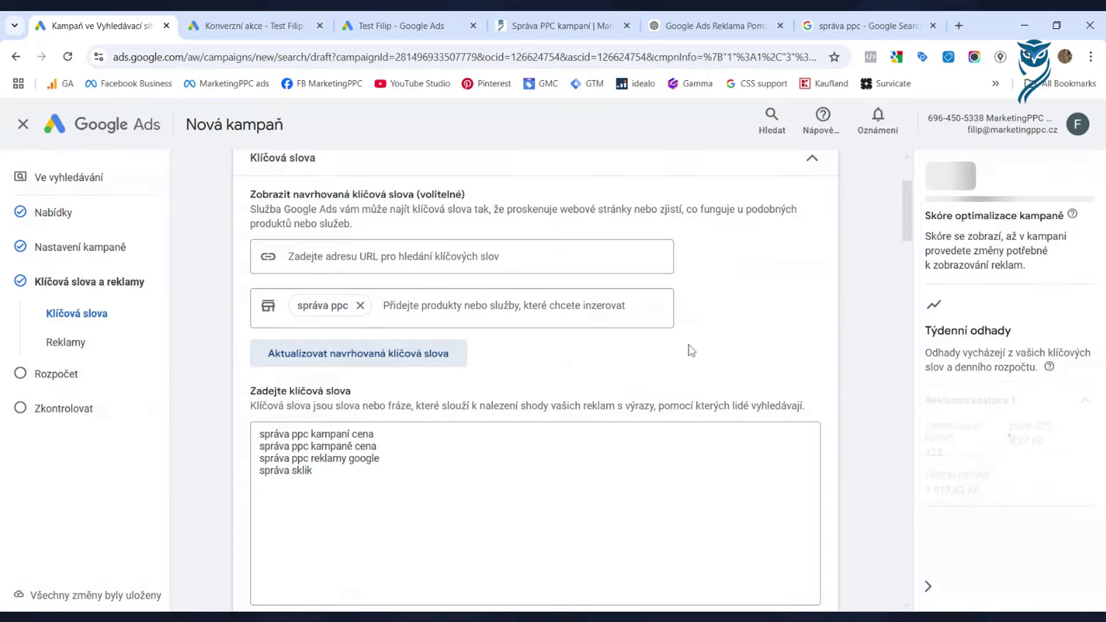
scroll(689, 348, down, 3)
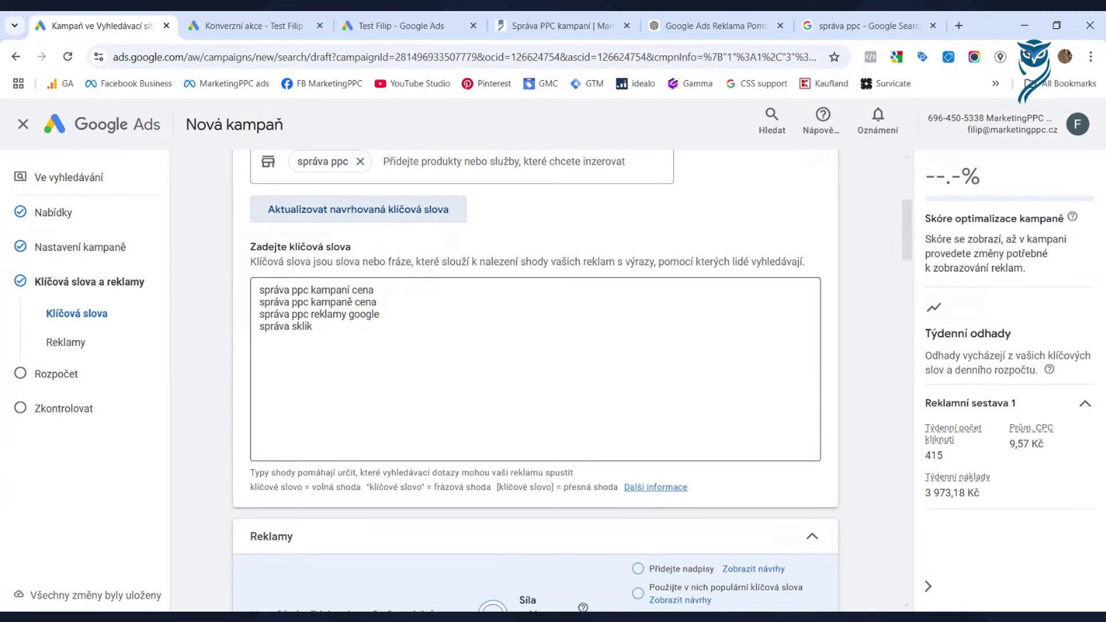
Step: Delete the keyword "správa ppc kampaně cena" from the ad group's keyword list
drag(373, 290, 259, 289)
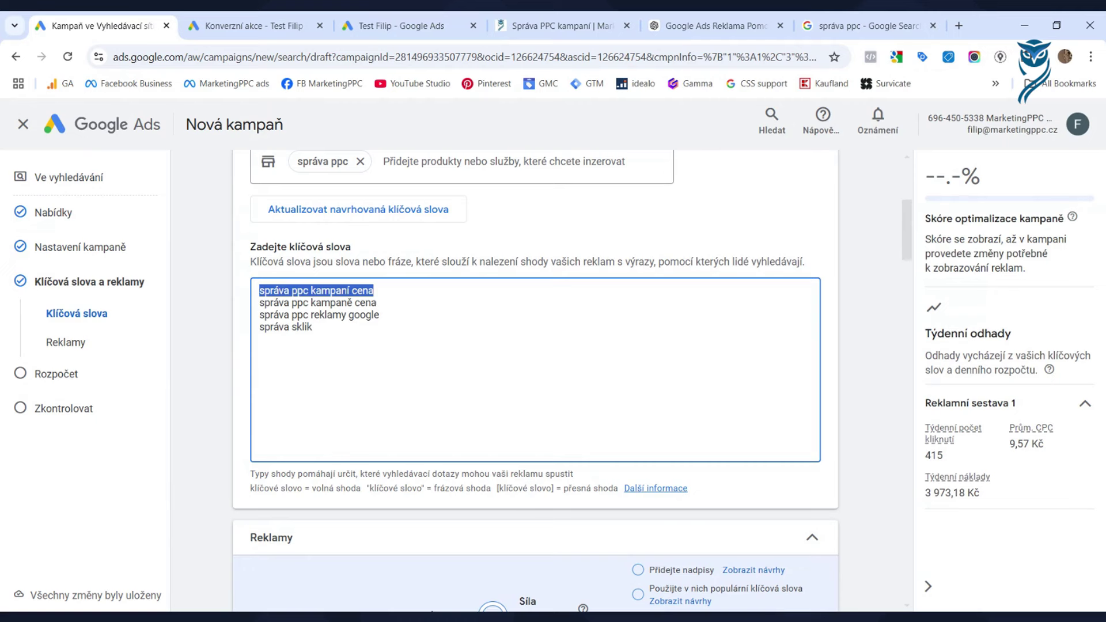
click(260, 302)
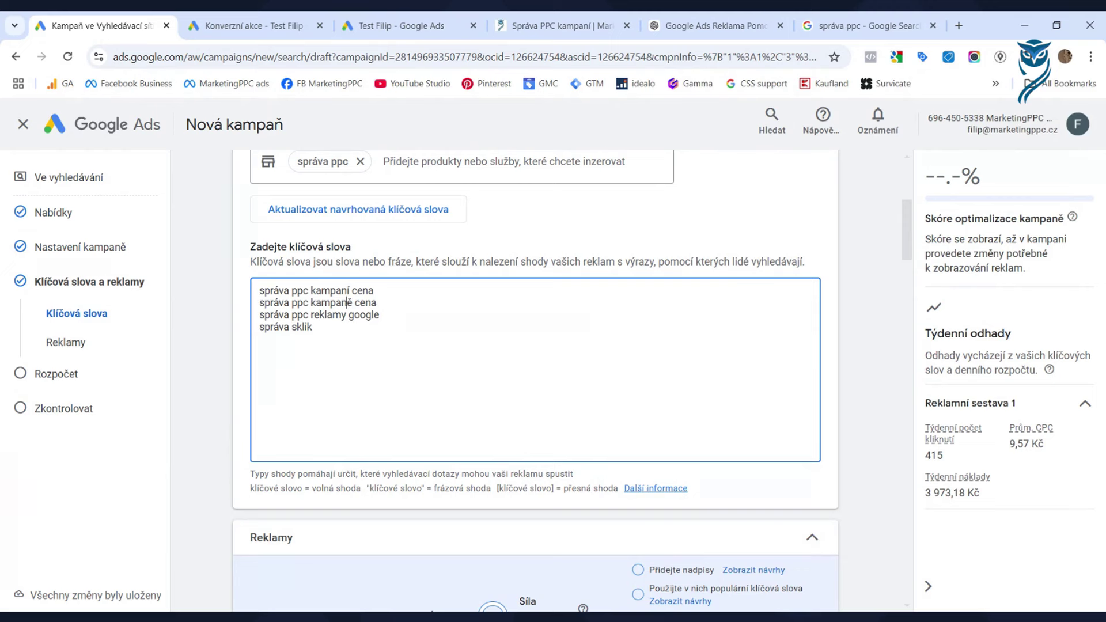
drag(377, 302, 206, 310)
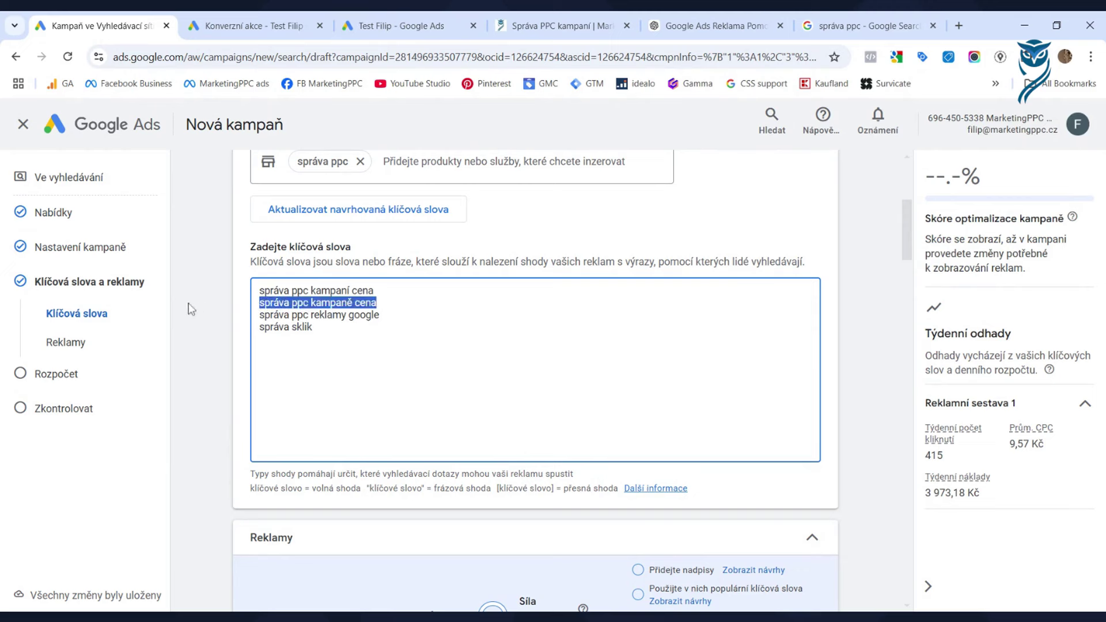
key(BackSpace)
key(Down)
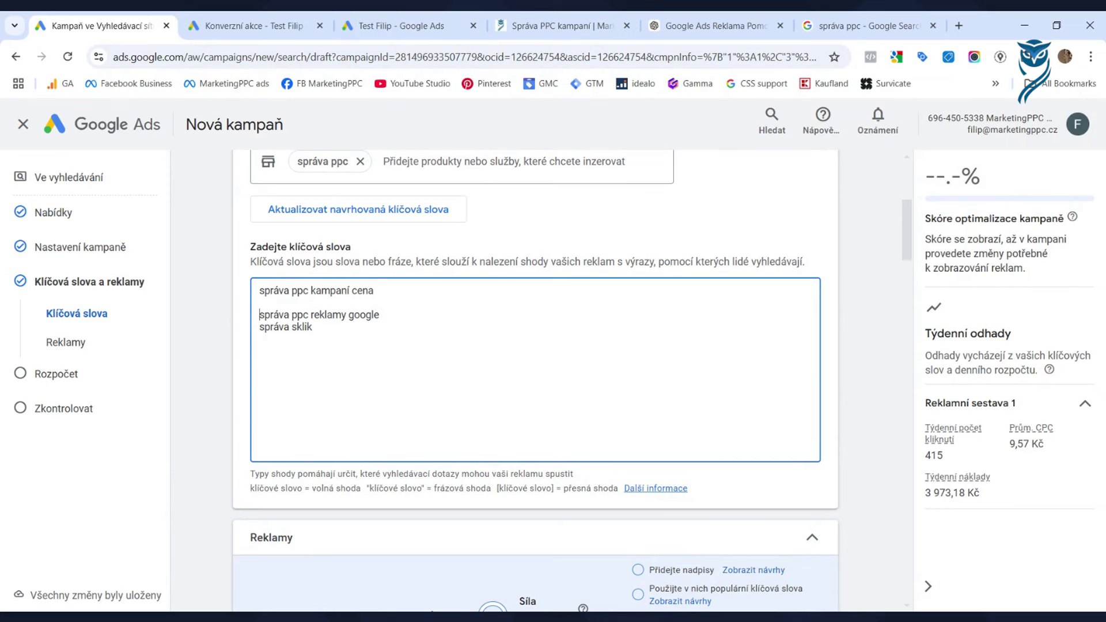
Step: Reword the keyword "správa ppc reklamy google" as "správa google reklamy" and remove the empty line above it
click(310, 314)
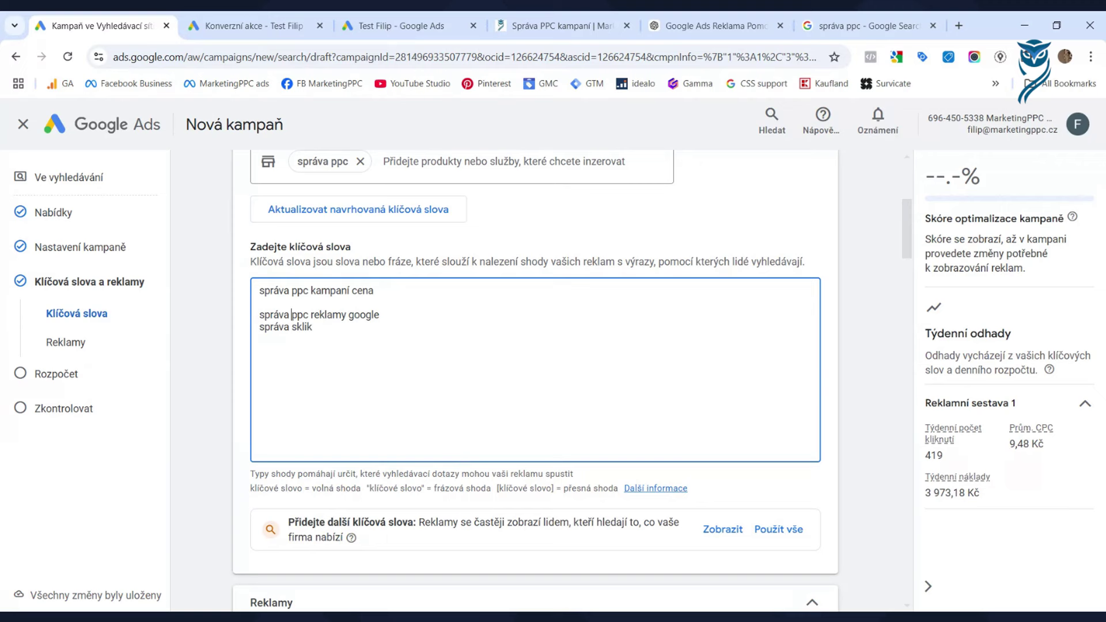
click(291, 315)
key(Delete)
key(Delete)
key(Delete)
key(Delete)
key(Delete)
key(Delete)
key(Delete)
key(Delete)
key(Delete)
key(Delete)
key(Delete)
key(Delete)
text(reklamy)
click(259, 315)
key(BackSpace)
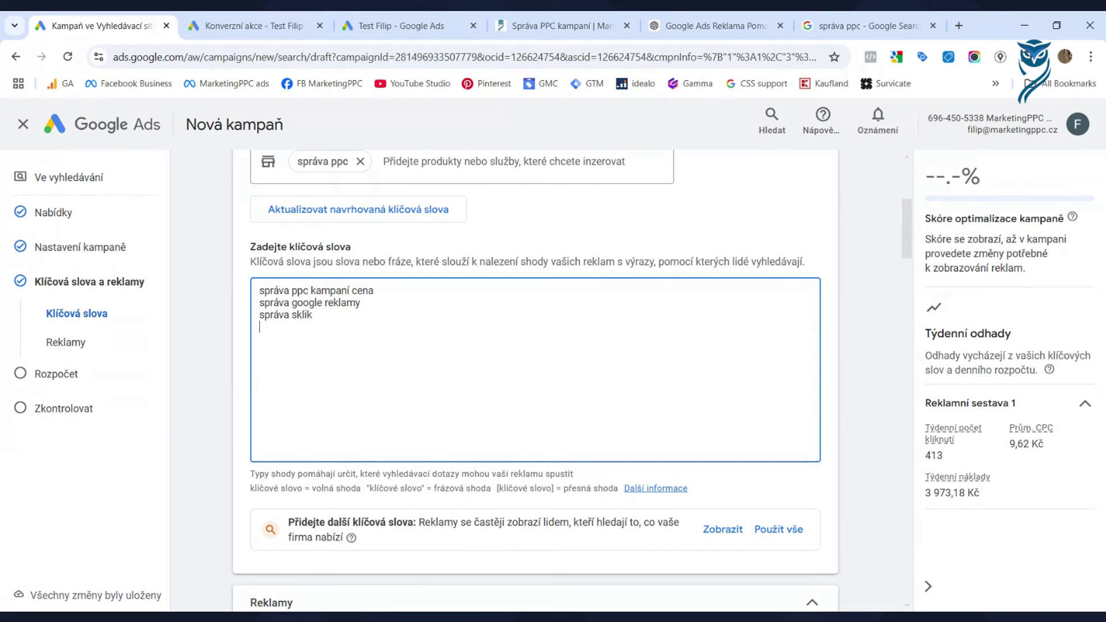
Step: Add the keyword "správa ppc" and enclose all four keywords in quotation marks for phrase match
key(Return)
text(správa ppc)
text(")
key(End)
text(")
key(Right)
text(")
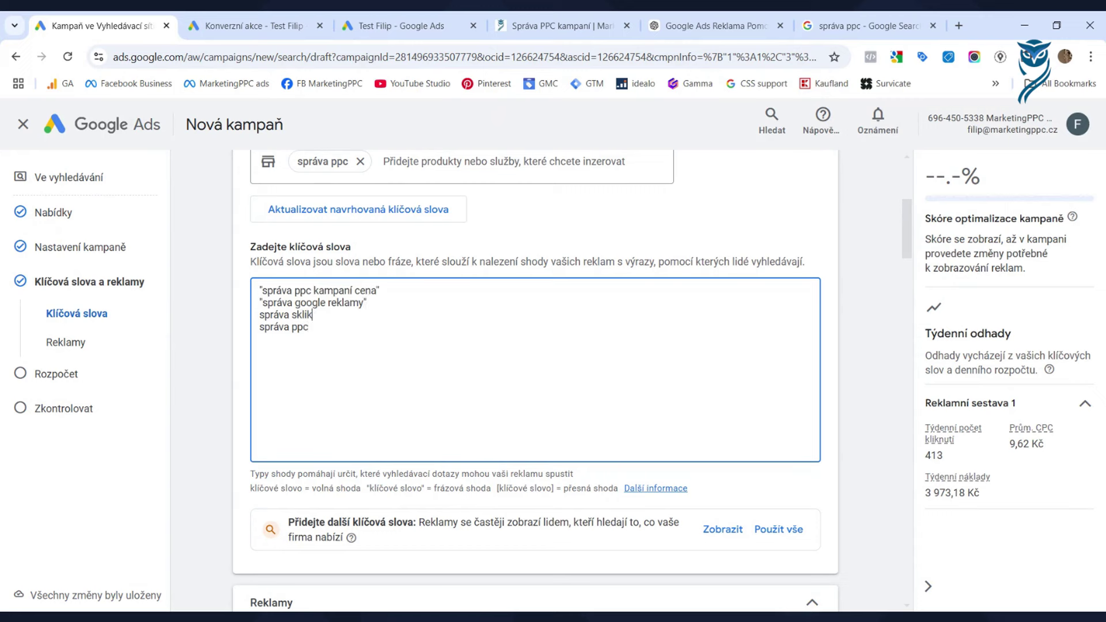
text(")
key(End)
text(" )
text(")
key(End)
text(")
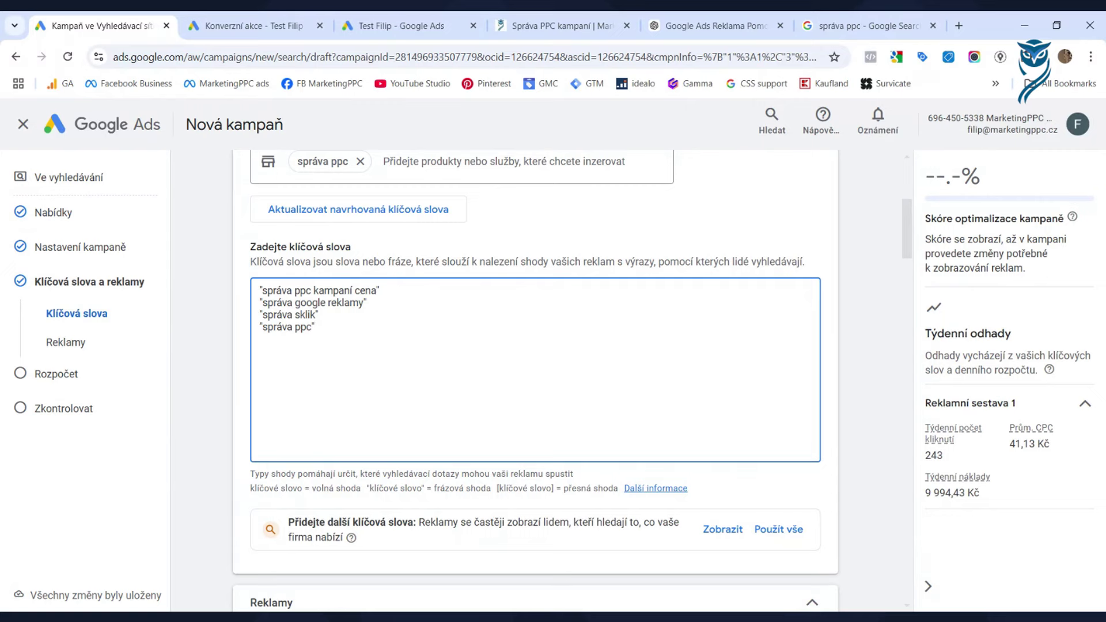
Step: Check the finished keyword list against the advertising platforms named in the introduction of the marketingppc.cz/sprava-ppc page
scroll(340, 304, down, 6)
scroll(341, 303, up, 5)
scroll(424, 349, up, 3)
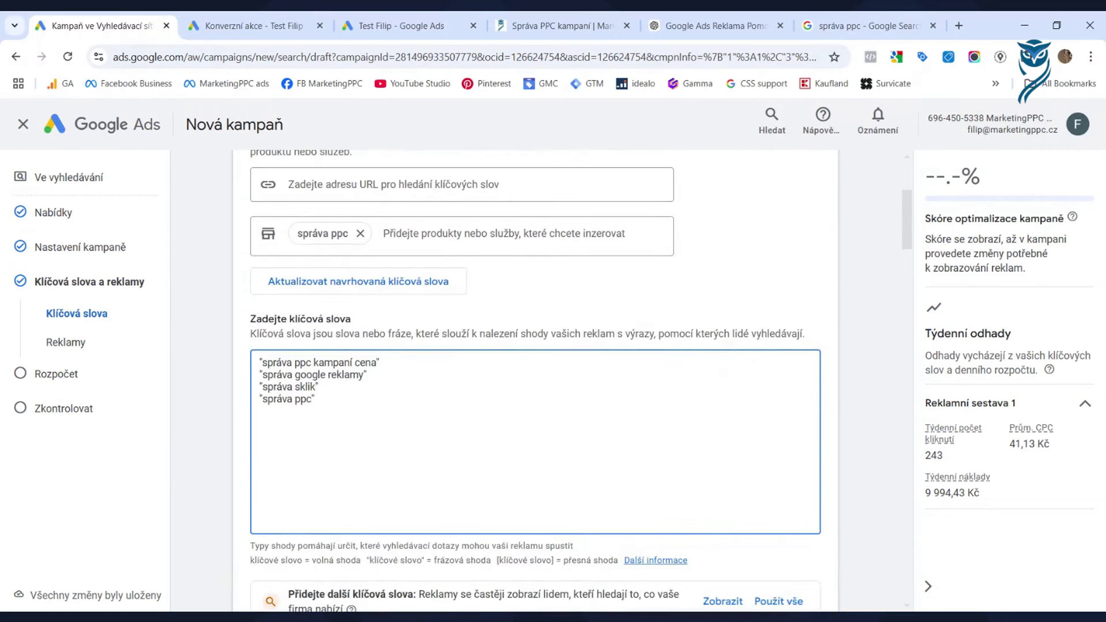
click(562, 19)
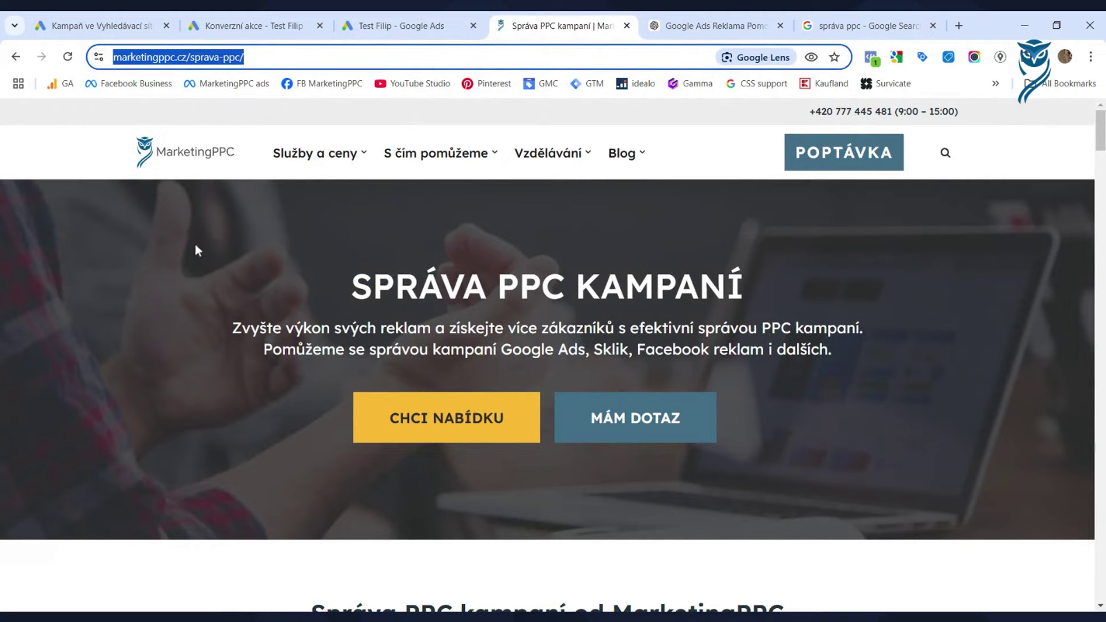
drag(542, 350, 578, 350)
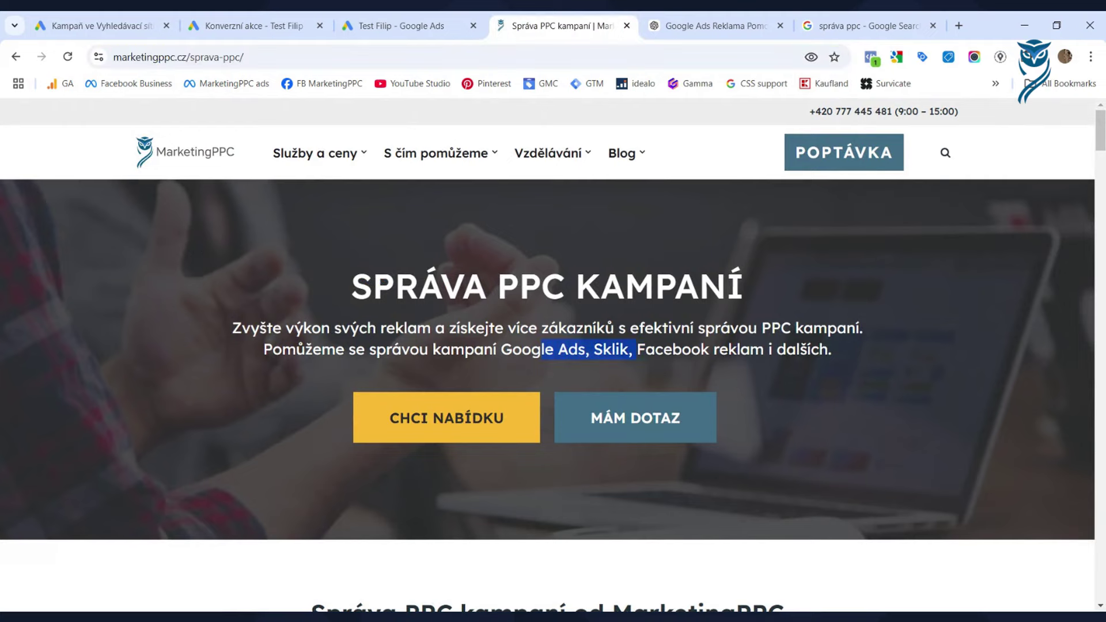
click(102, 26)
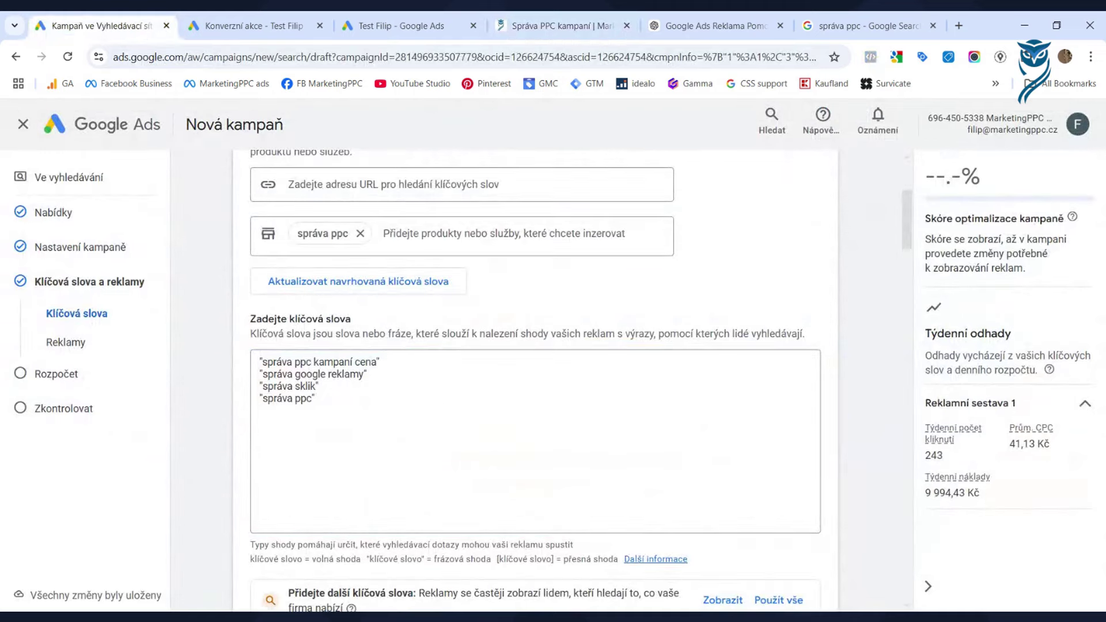
Step: Check the ad's final URL and examine the sprava-ppc landing page it leads to
scroll(433, 372, down, 9)
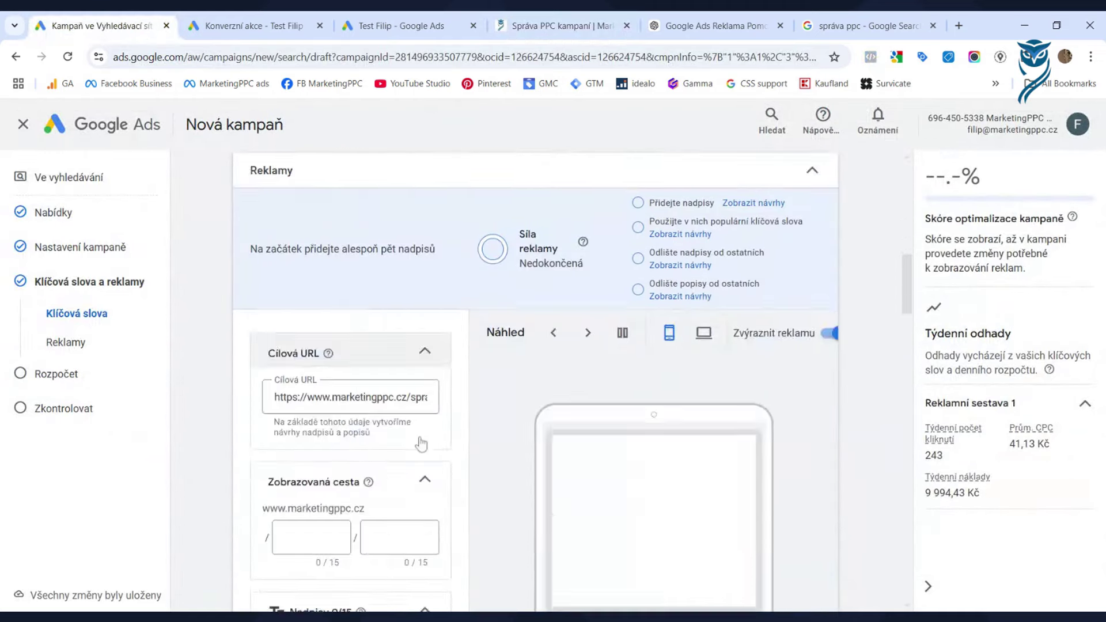
scroll(420, 414, down, 7)
scroll(380, 386, up, 4)
scroll(327, 414, up, 4)
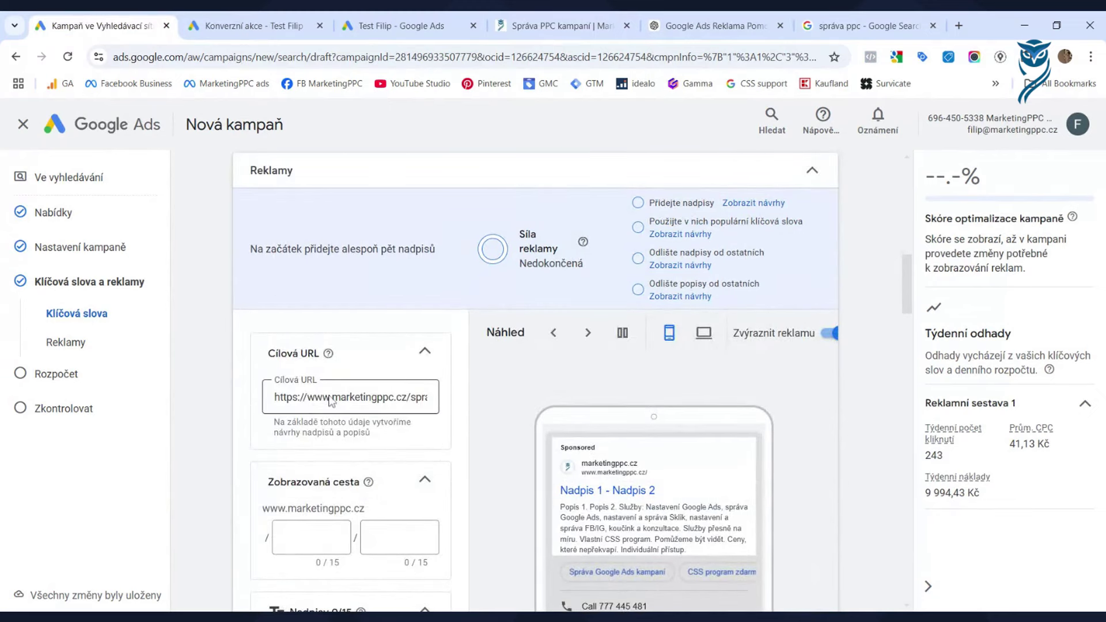
click(330, 400)
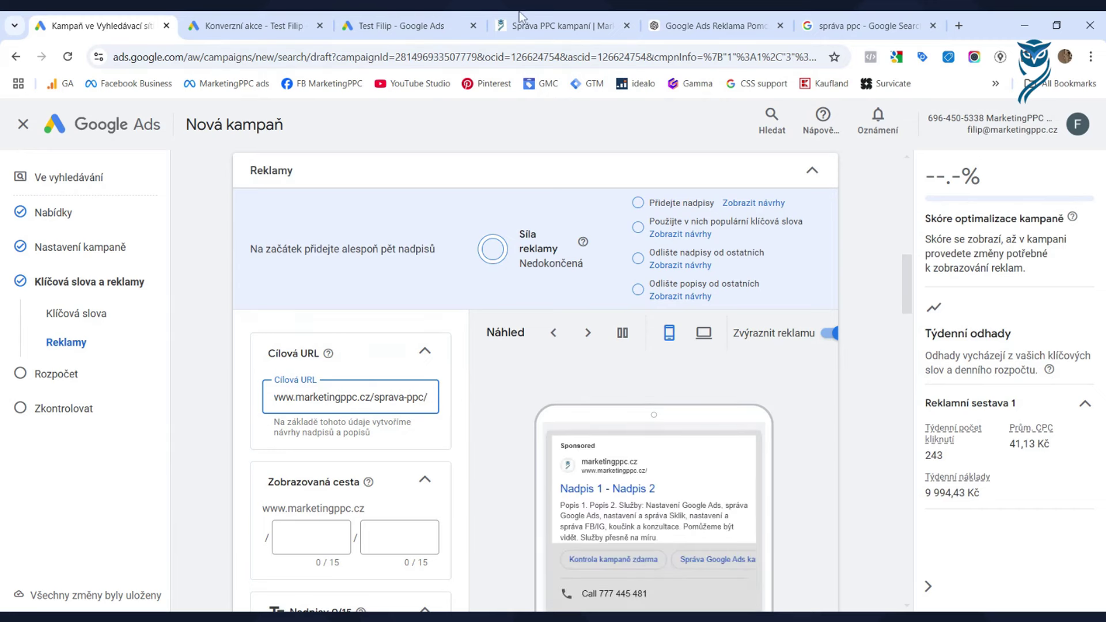
click(544, 25)
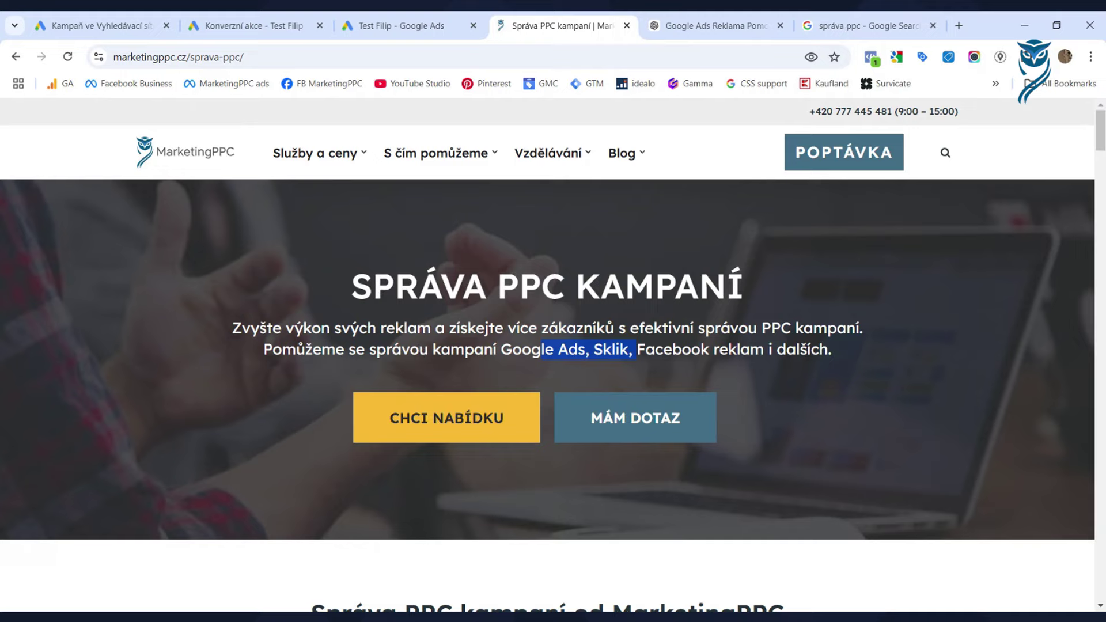
scroll(485, 390, down, 5)
click(485, 390)
scroll(457, 383, up, 4)
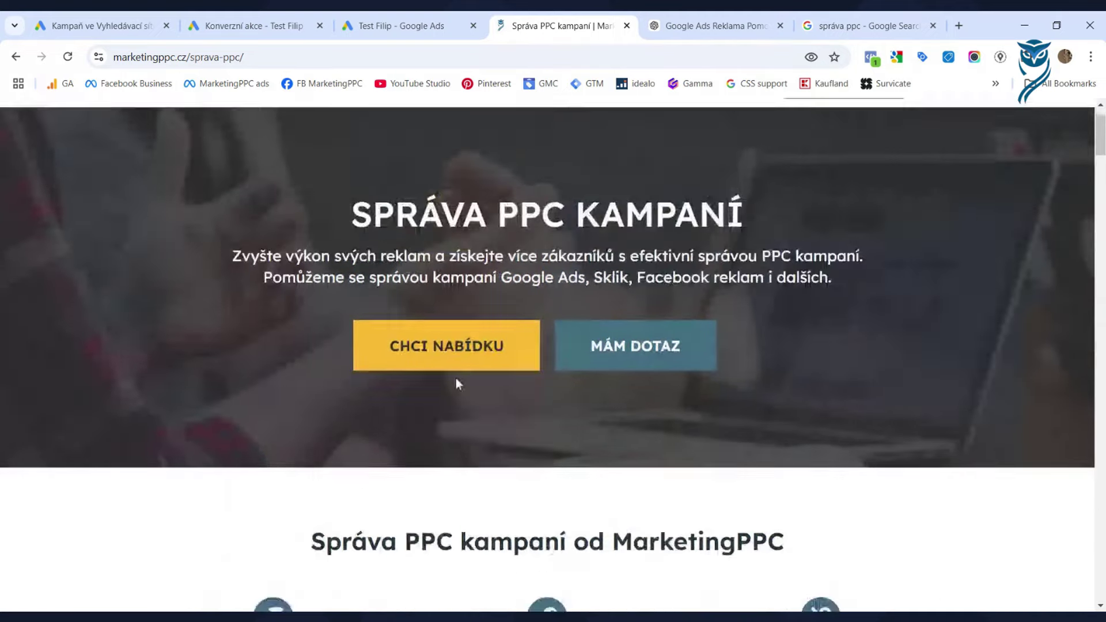
scroll(458, 384, up, 1)
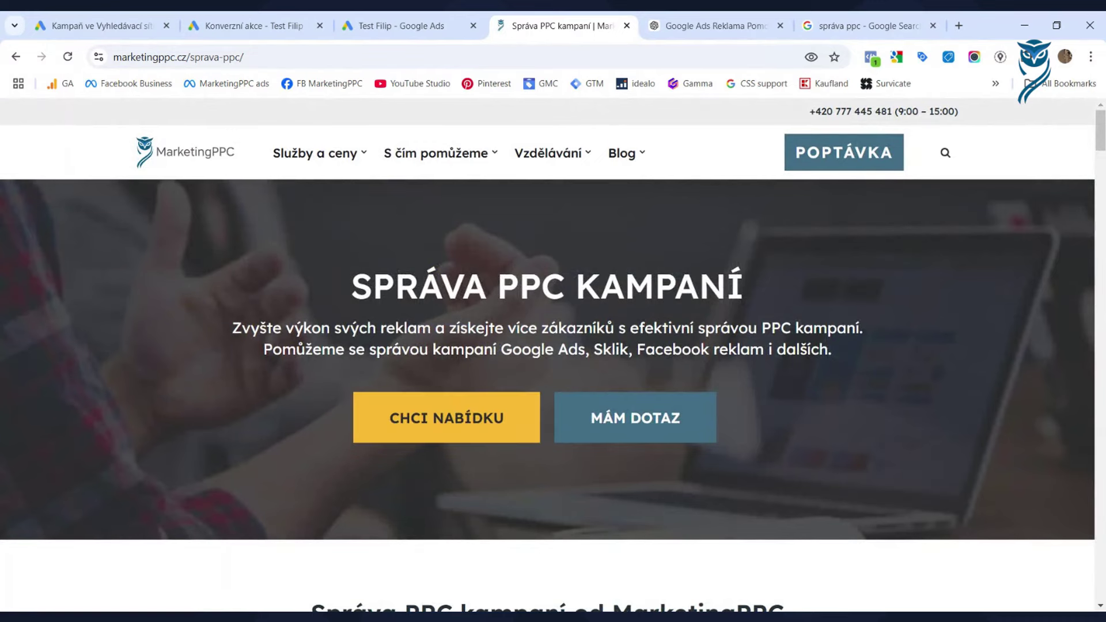
click(112, 27)
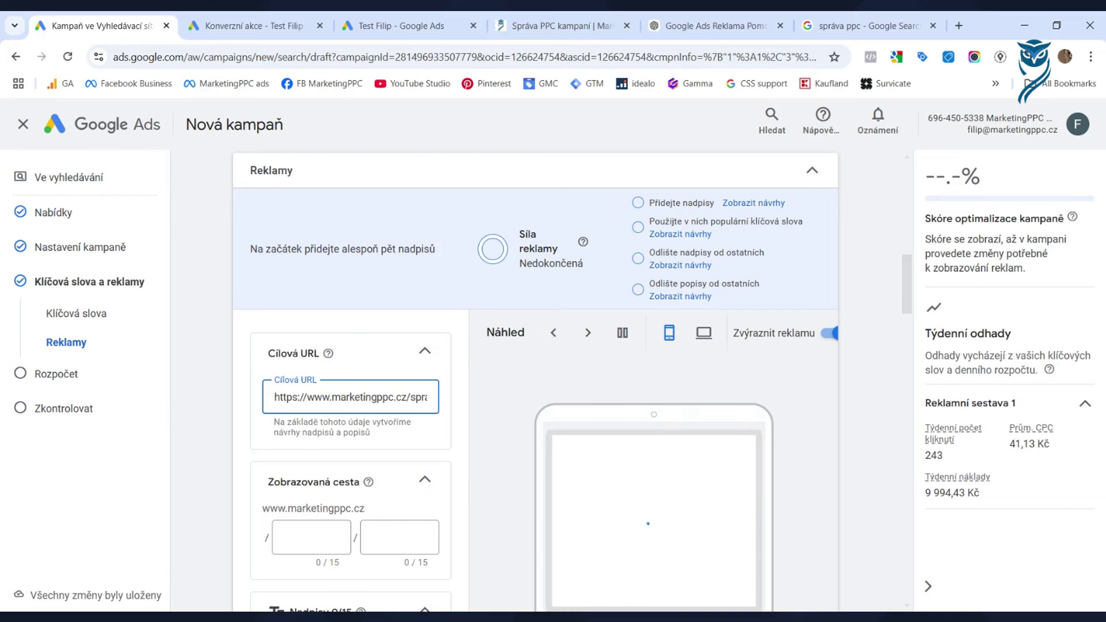
Step: Set the ad's display path to "sprava-ppc" and "cenik"
scroll(466, 407, down, 3)
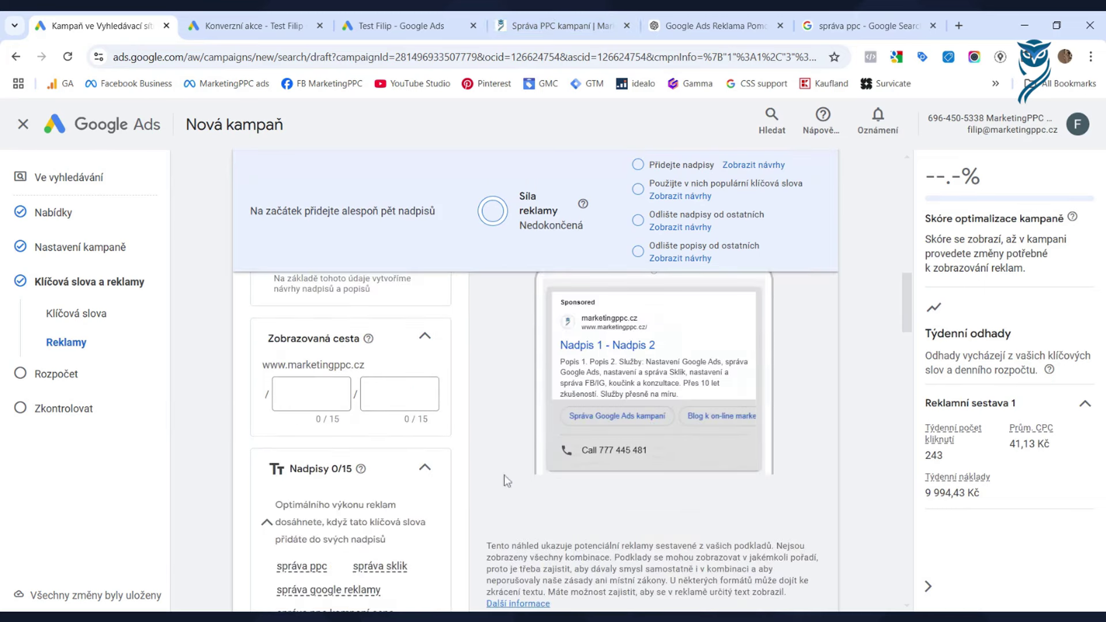
scroll(513, 467, up, 1)
scroll(521, 453, down, 1)
click(299, 408)
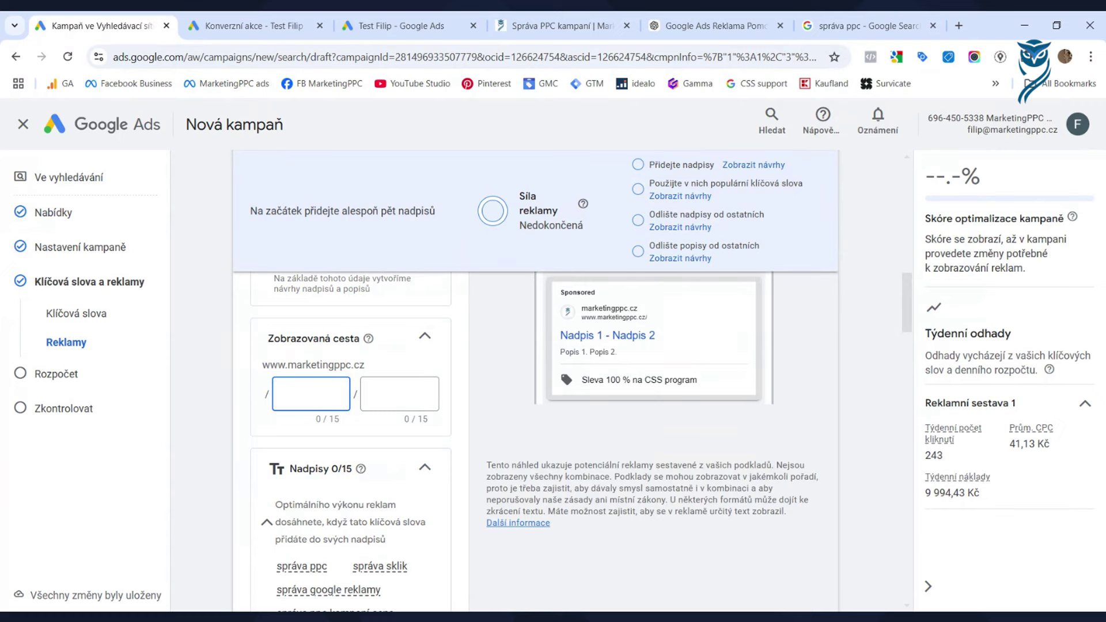
scroll(512, 441, up, 1)
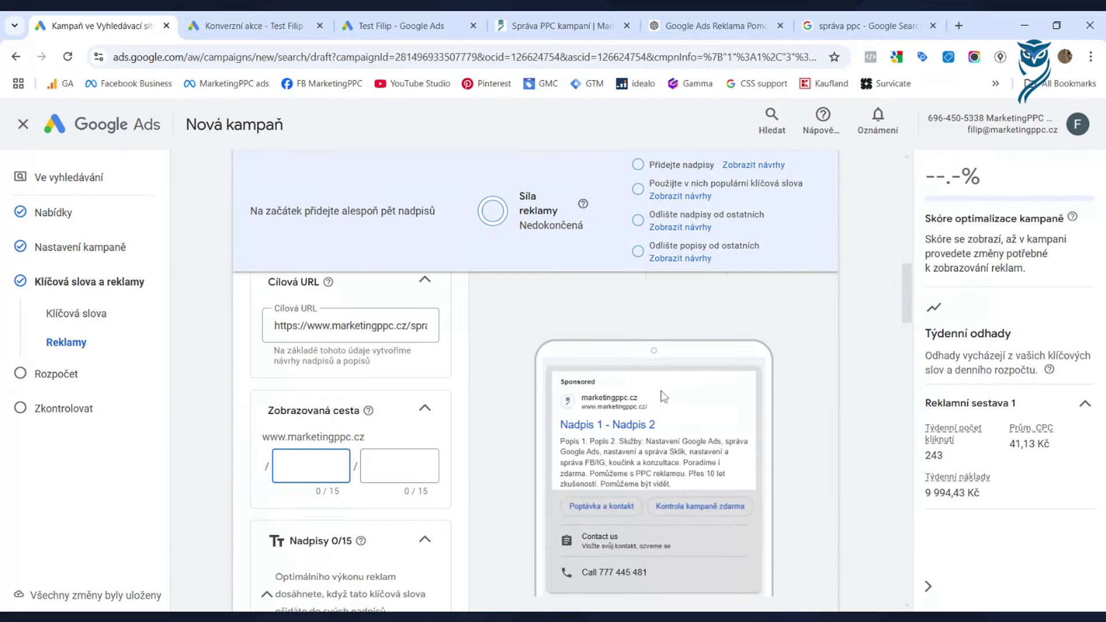
scroll(668, 438, up, 1)
scroll(672, 449, down, 2)
scroll(671, 444, up, 3)
click(622, 405)
scroll(654, 440, down, 4)
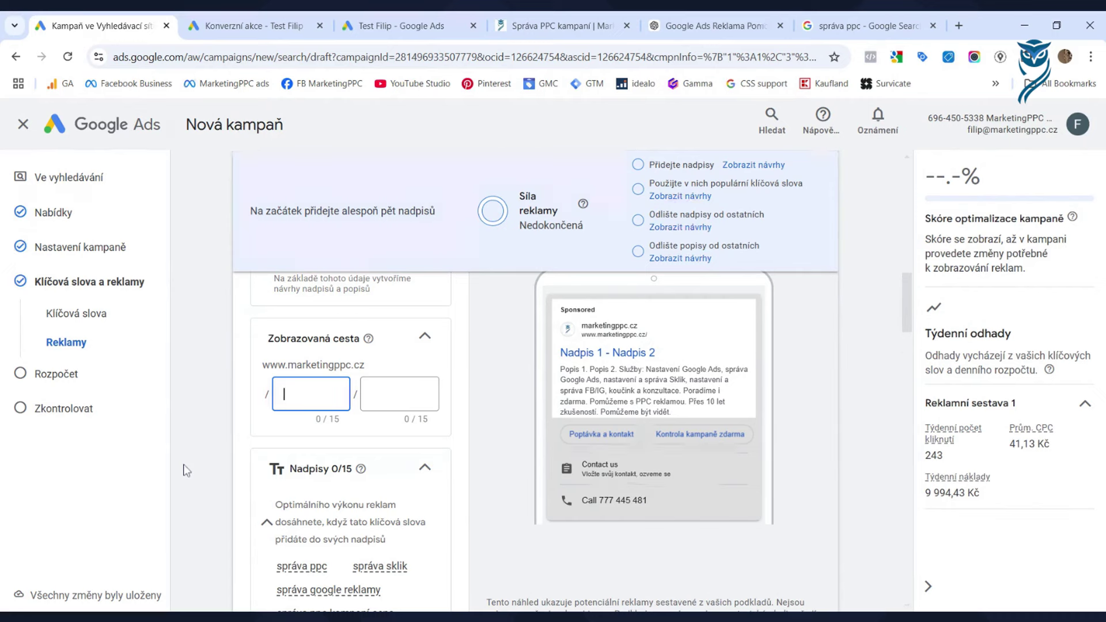
text(sprava)
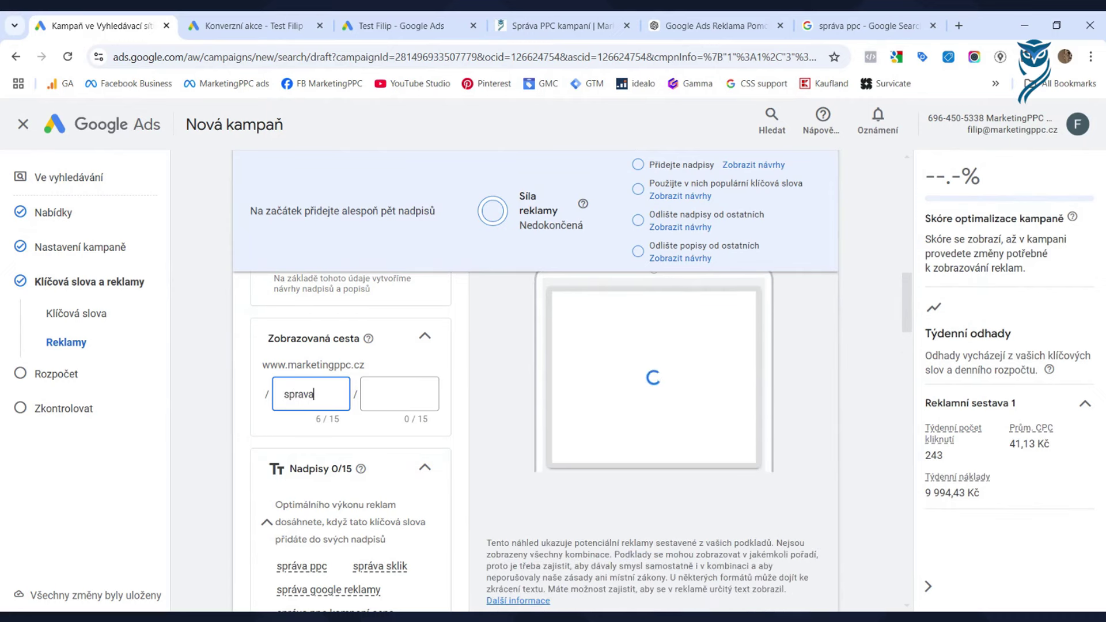
text(-ppc)
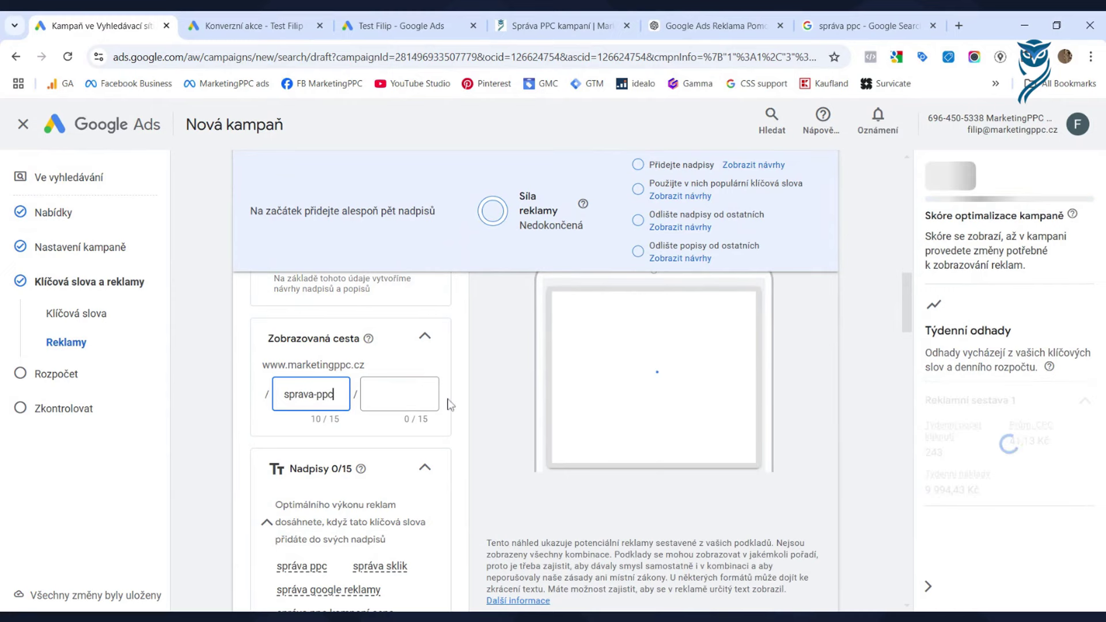
click(677, 353)
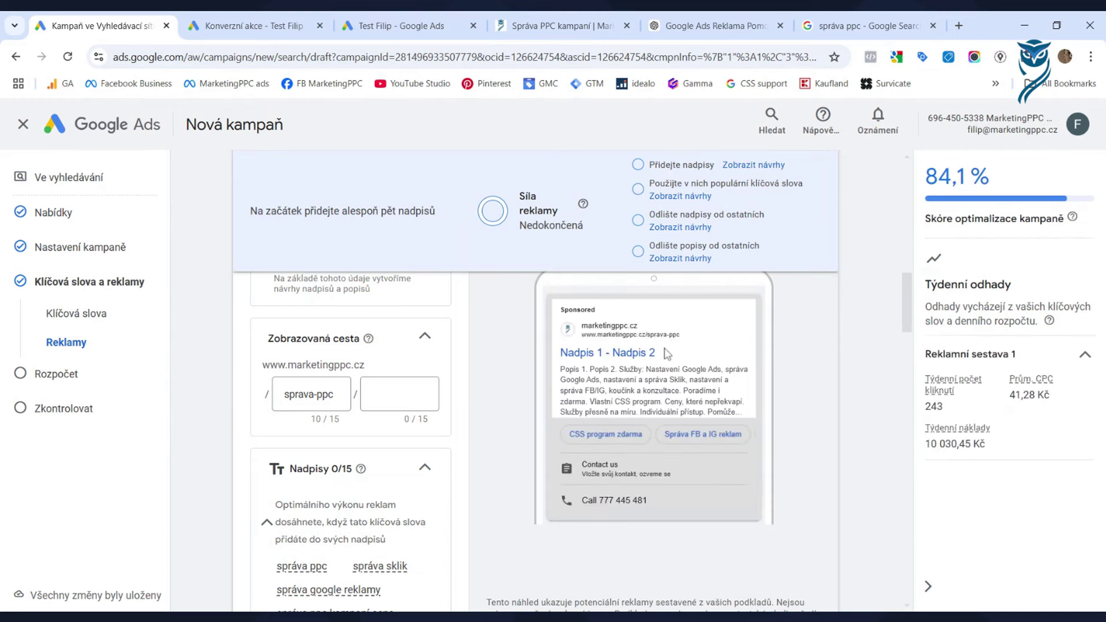
click(409, 404)
text(cenik)
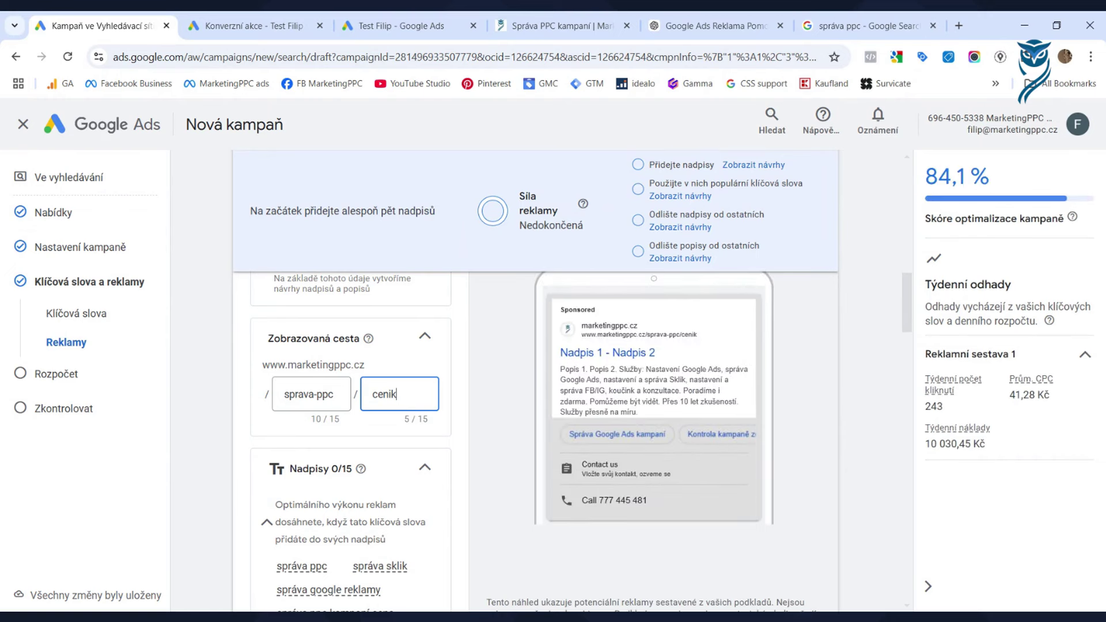
Step: Copy the first headline suggestion, "PPC, které vydělává", from the ChatGPT reply into the ad's first headline
scroll(420, 416, down, 3)
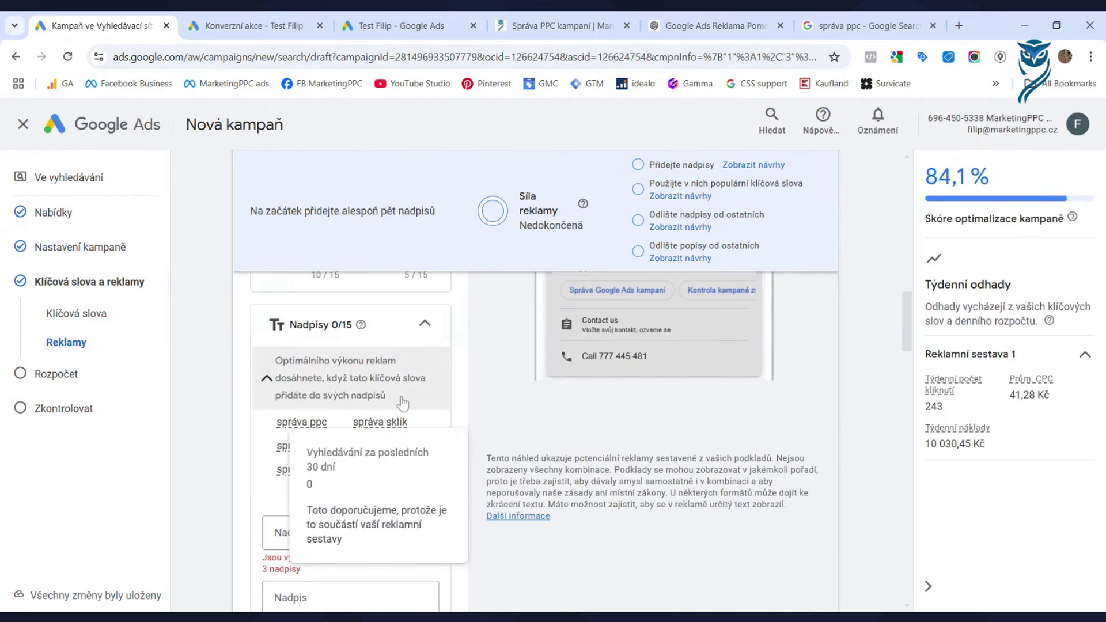
scroll(433, 442, down, 1)
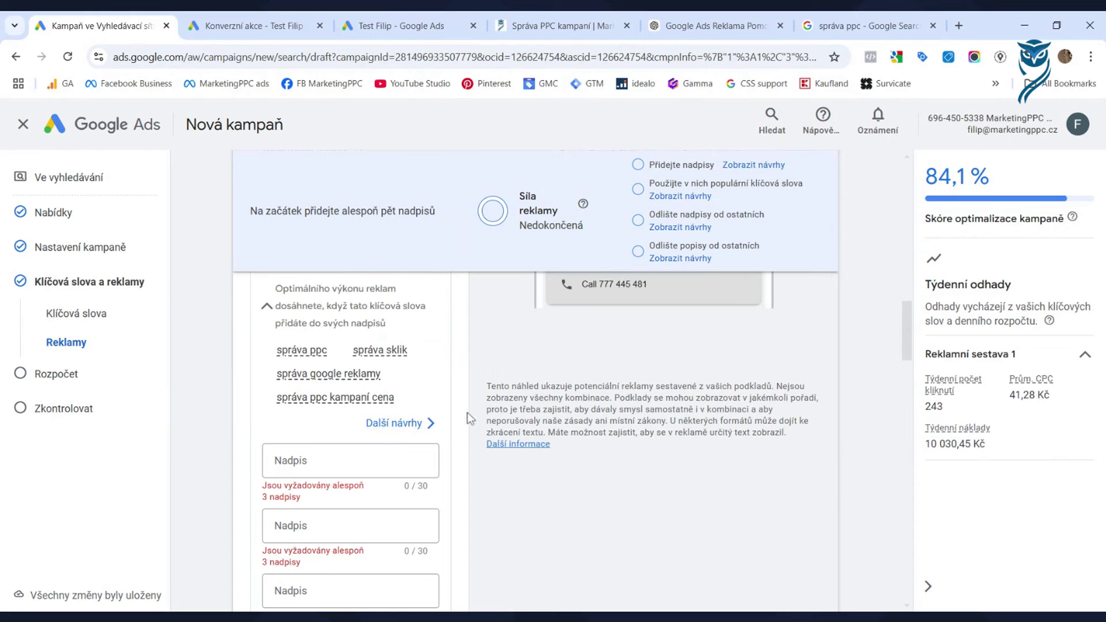
mouse_move(323, 385)
scroll(241, 358, down, 1)
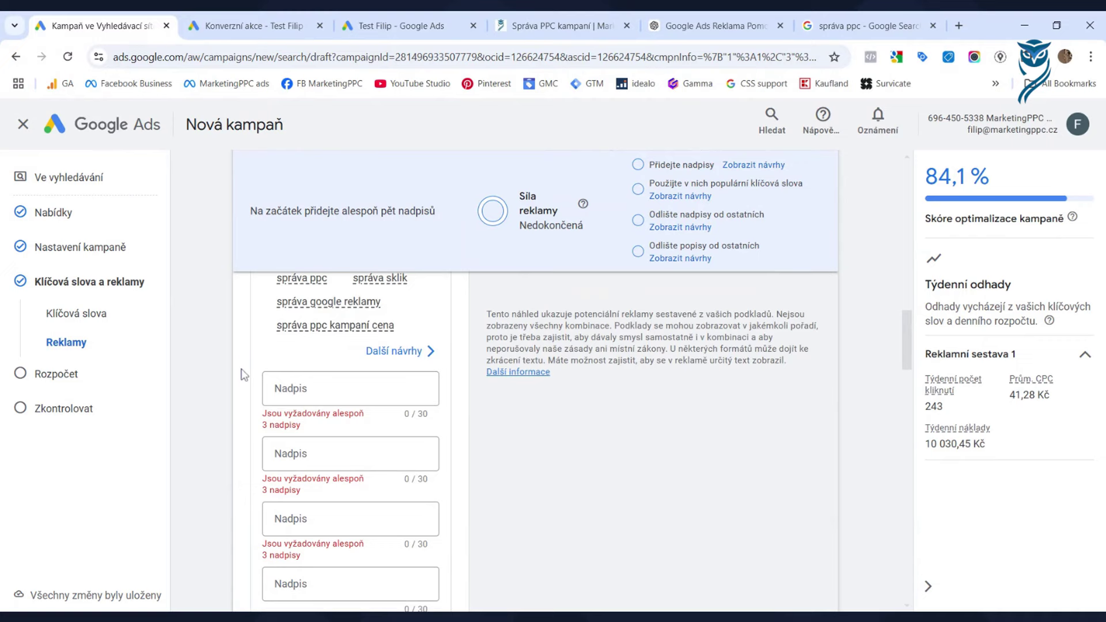
click(721, 30)
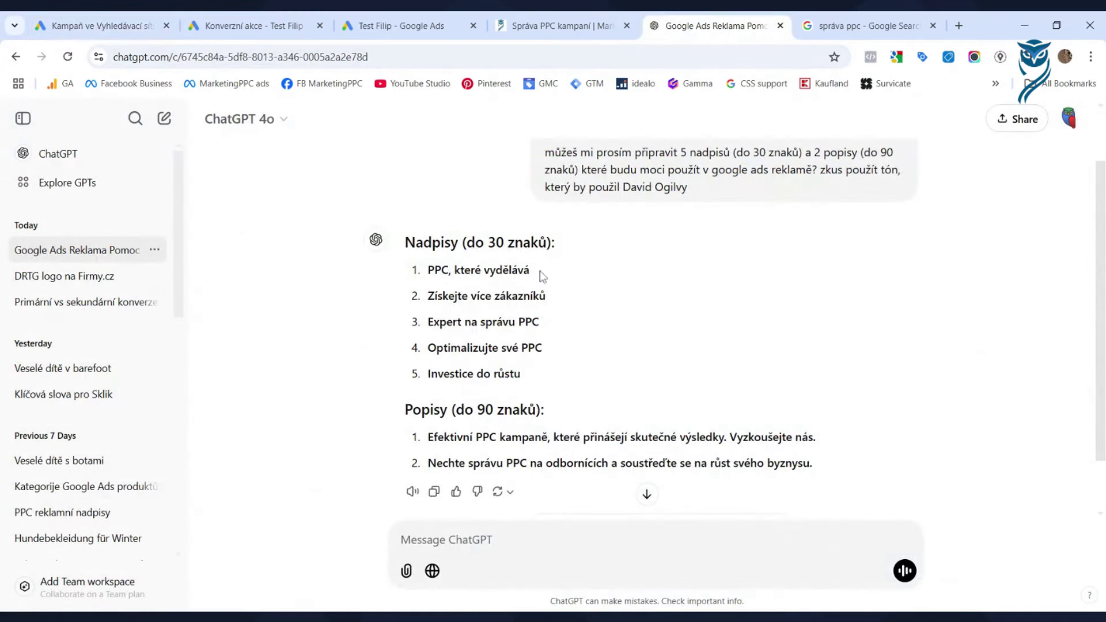
drag(540, 271, 427, 269)
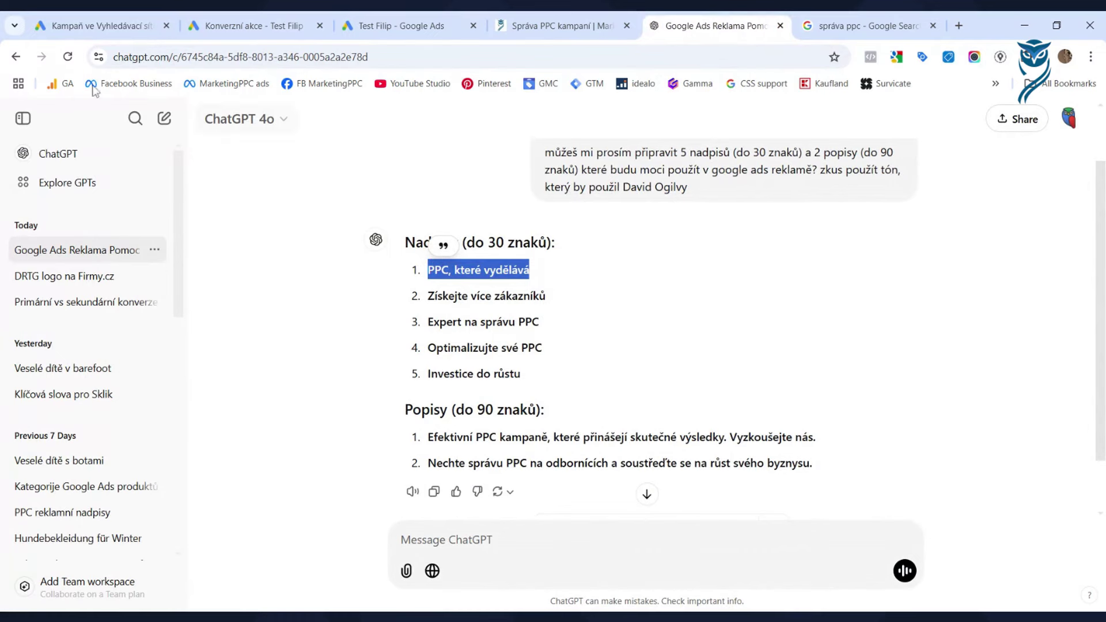
click(87, 28)
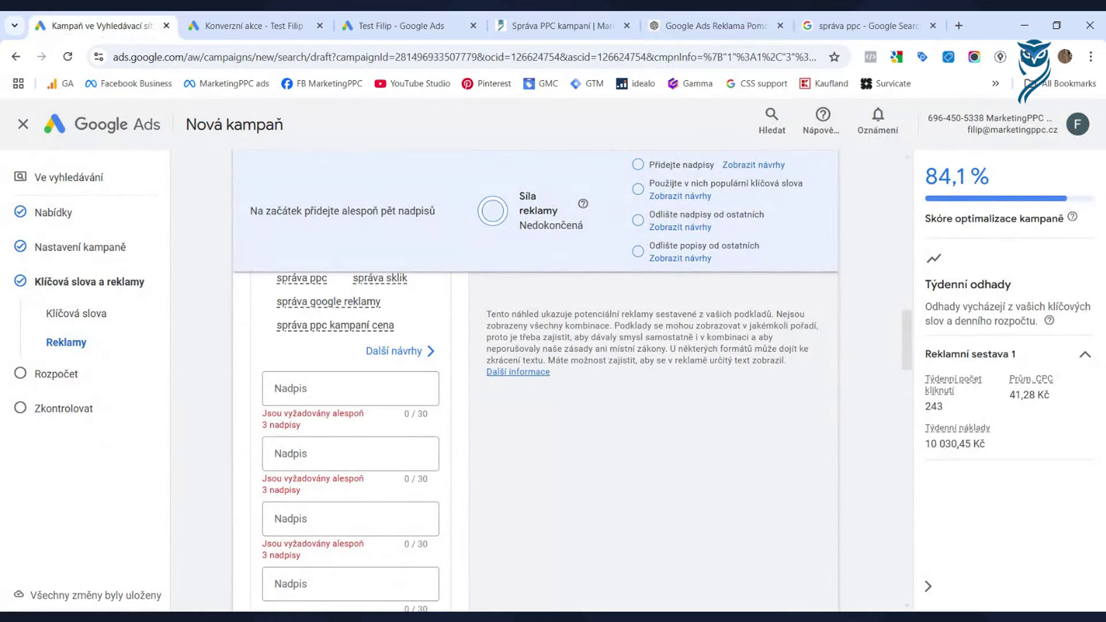
click(349, 396)
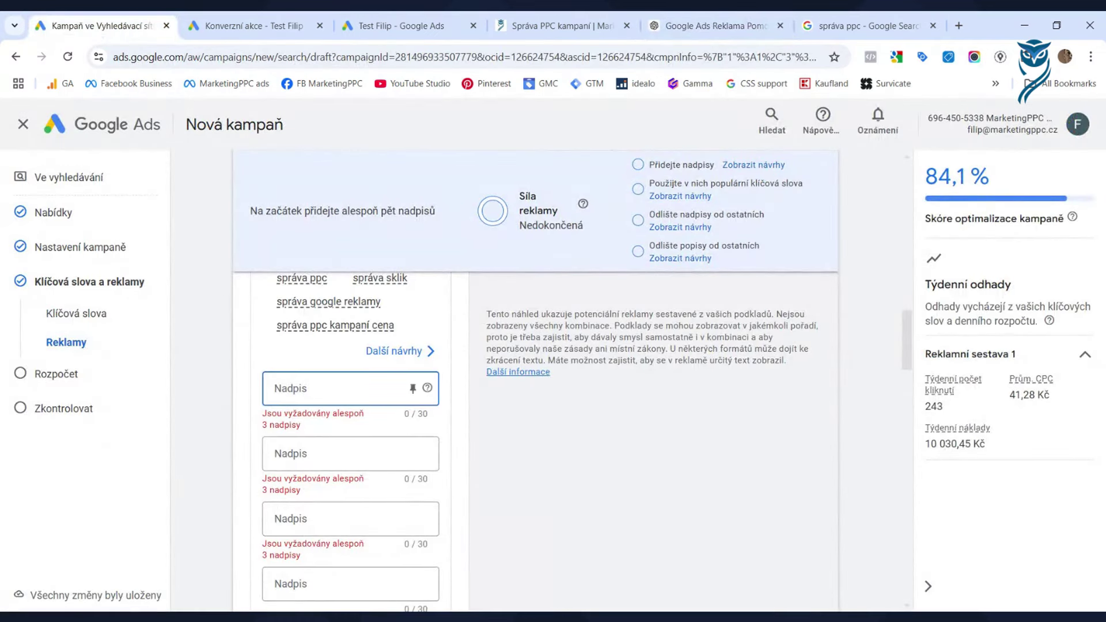
Step: Copy ChatGPT's second suggestion, "Získejte více zákazníků", into the ad's second headline
click(708, 27)
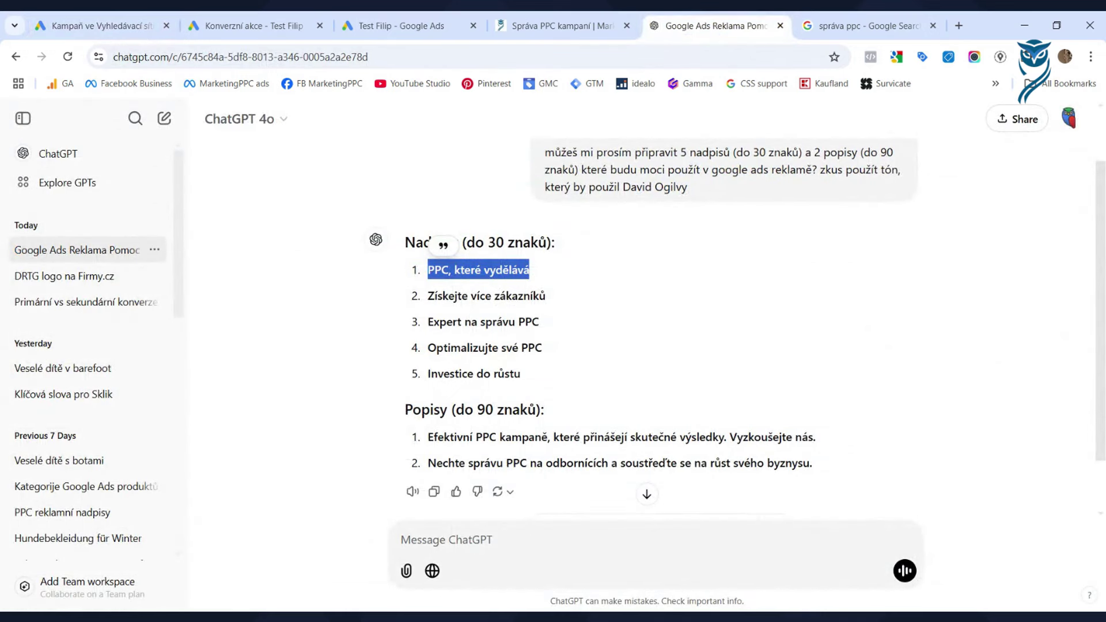
drag(427, 296, 568, 292)
key(ctrl+c)
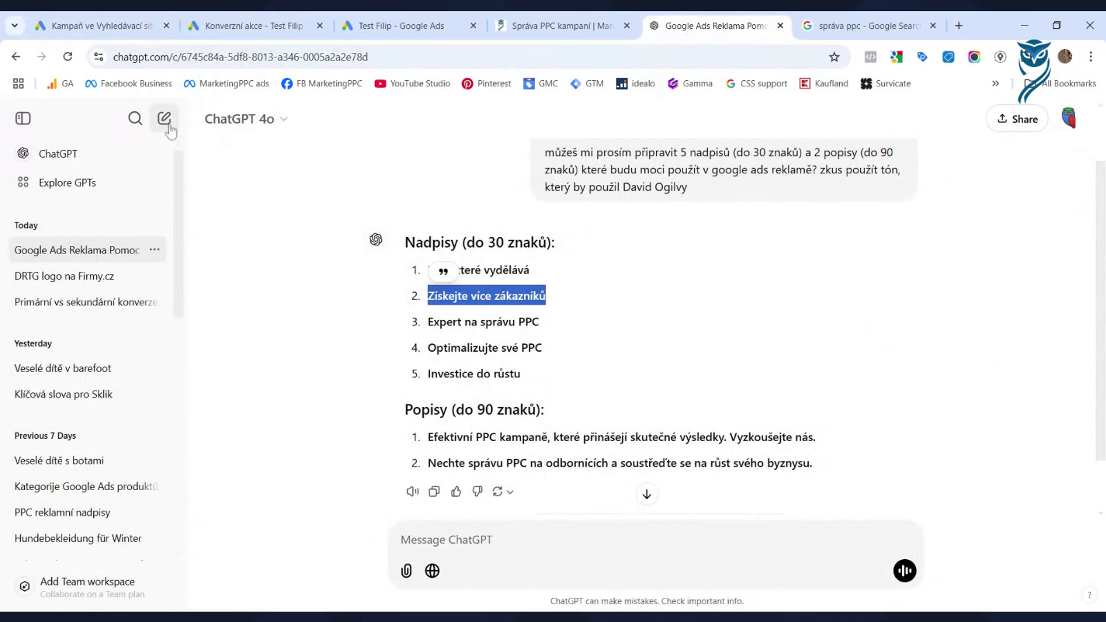
click(95, 26)
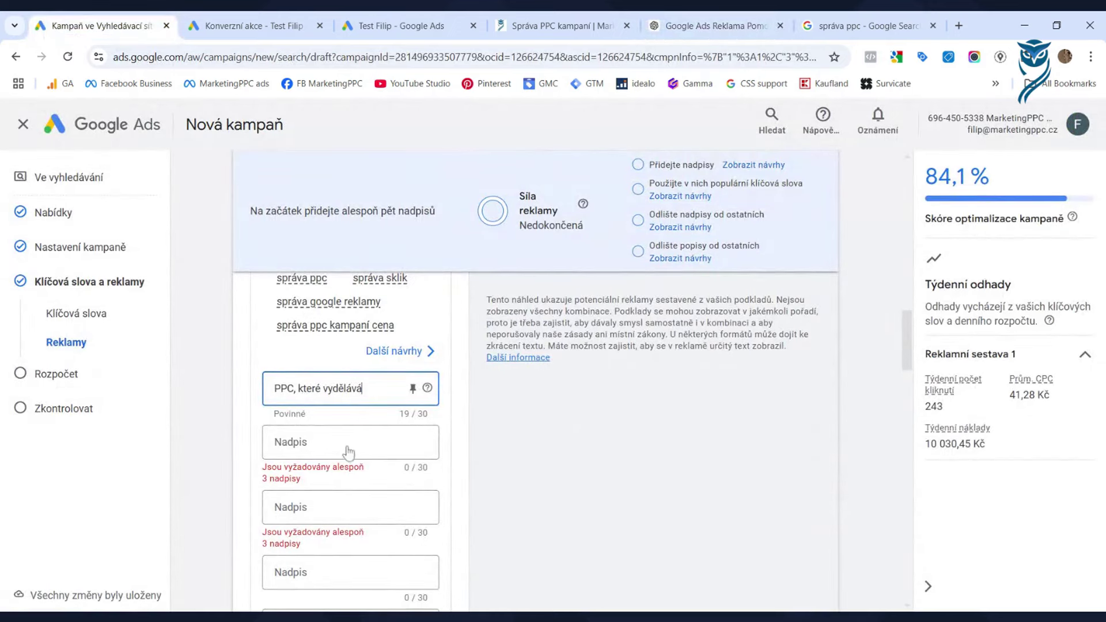
click(348, 444)
key(ctrl+v)
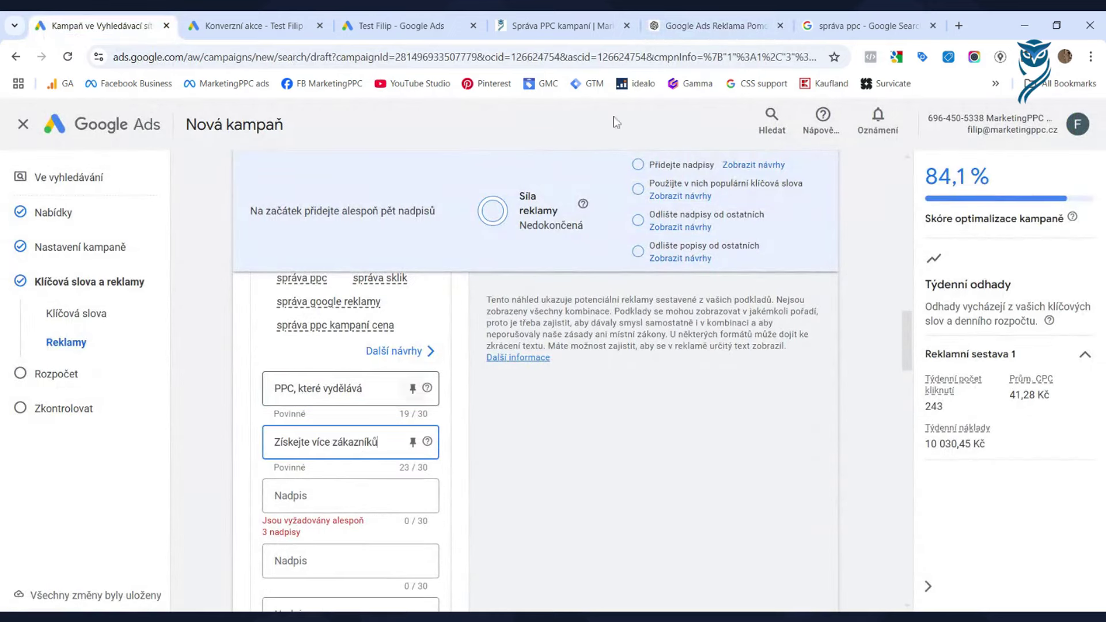
Step: Fill the ad's third headline with "Expert na správu PPC", copied from the ChatGPT reply
click(702, 21)
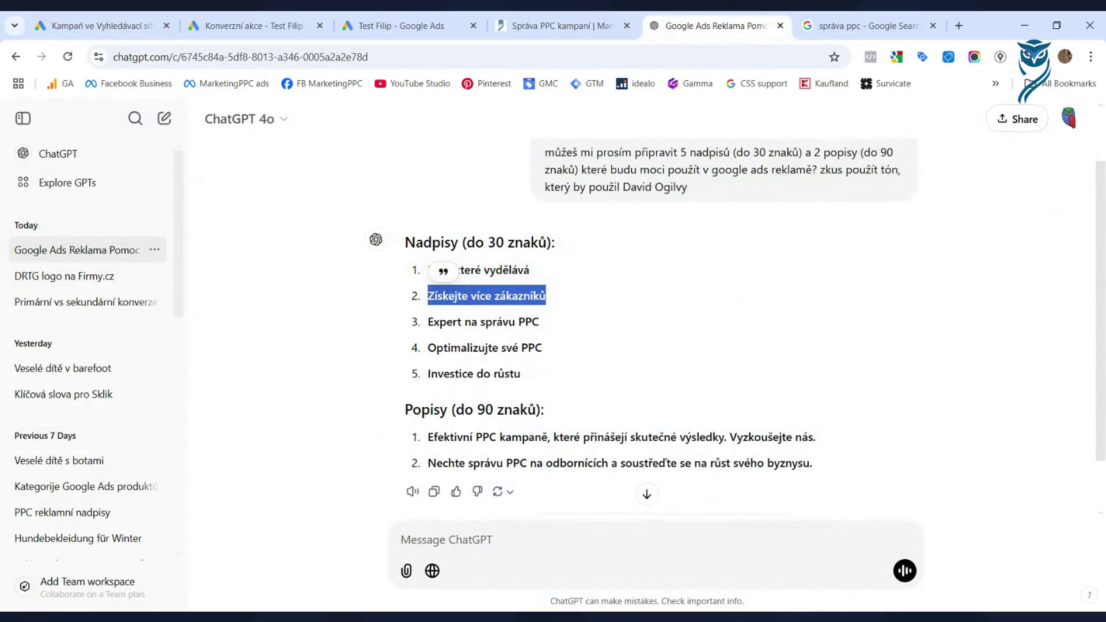
drag(428, 321, 550, 333)
key(ctrl+c)
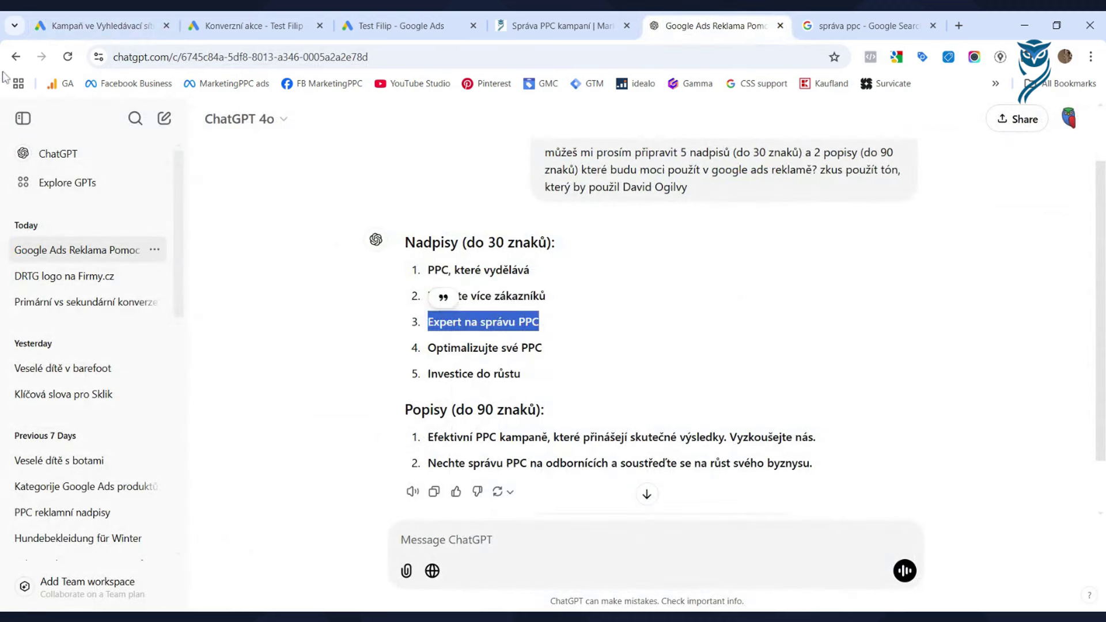
click(95, 25)
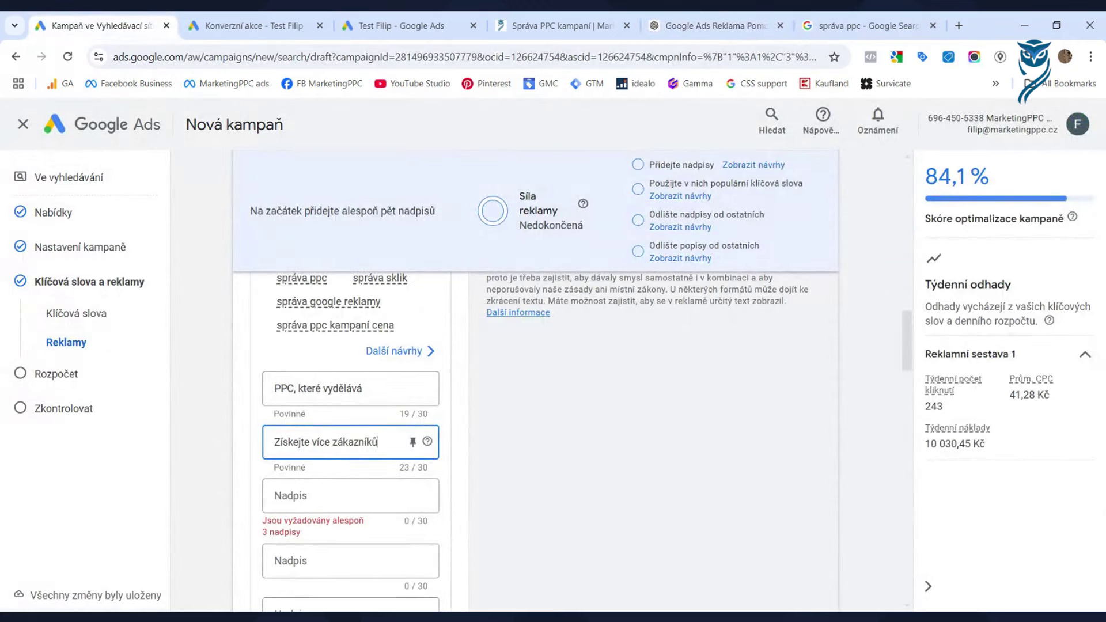
click(346, 495)
key(ctrl+v)
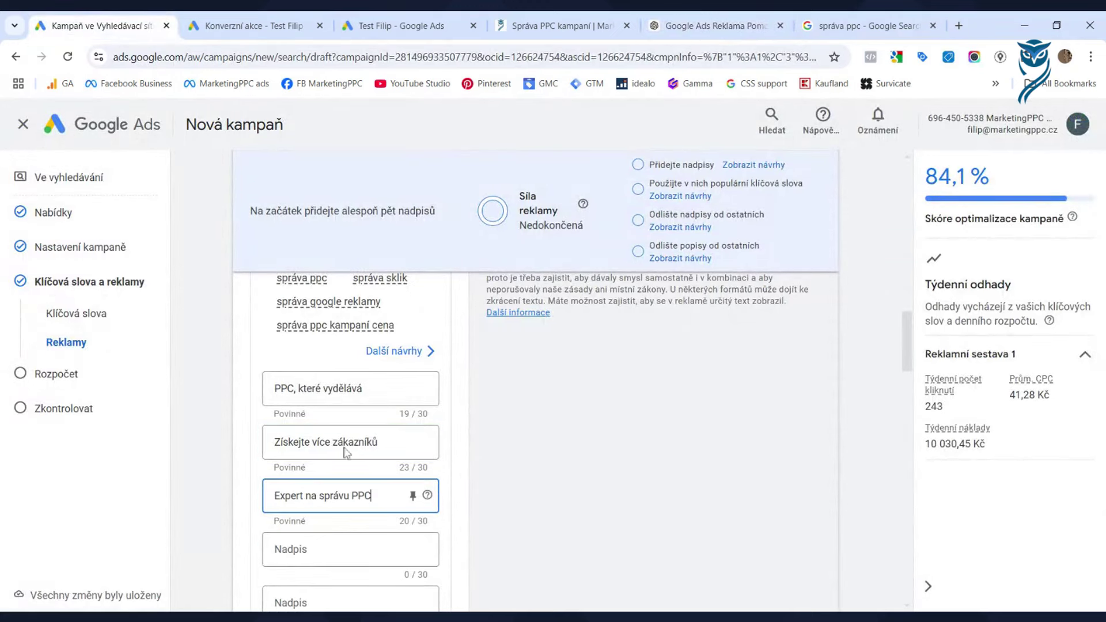
Step: Fill the ad's fourth headline with ChatGPT's suggestion "Optimalizujte své PPC"
click(686, 18)
scroll(444, 323, down, 1)
drag(428, 283, 541, 283)
key(ctrl+c)
click(95, 25)
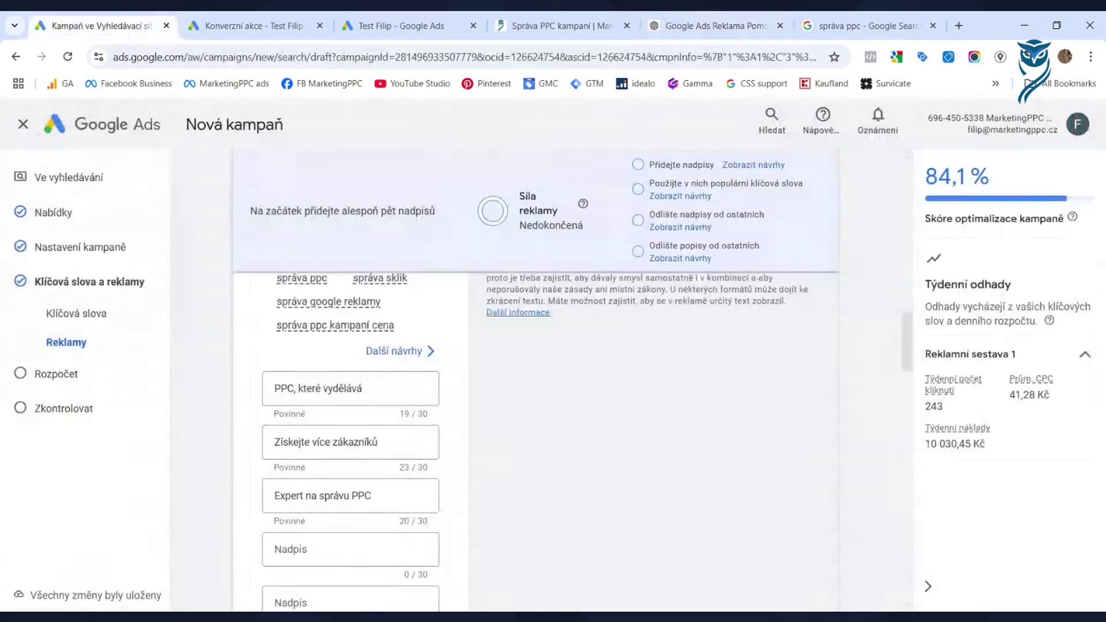
click(345, 545)
key(ctrl+v)
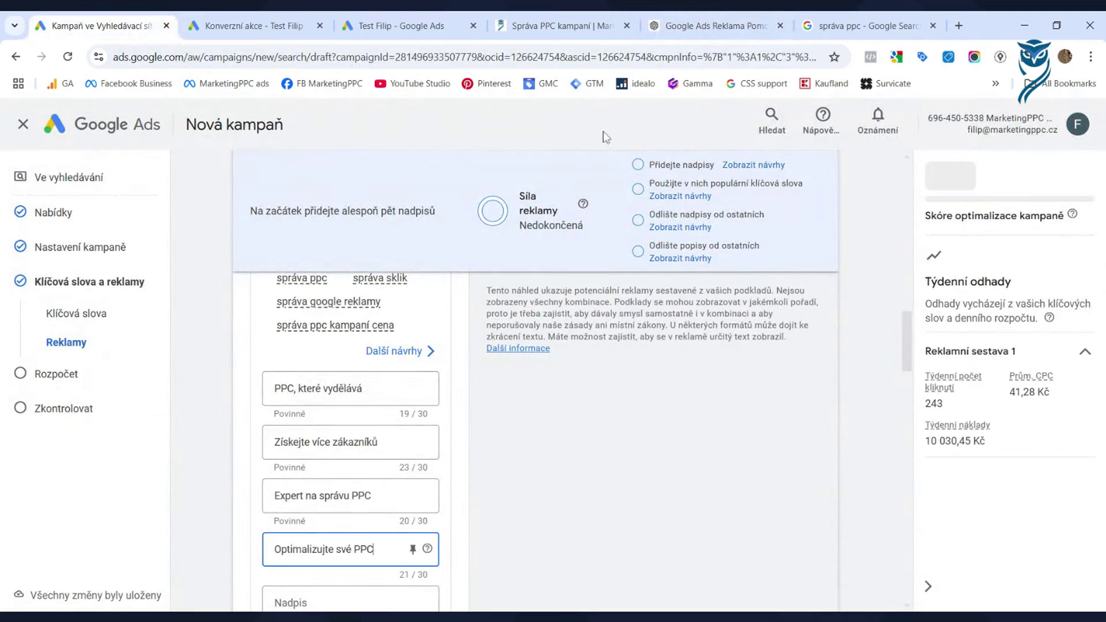
Step: Copy the last ChatGPT headline, "Investice do růstu", into the ad's fifth headline
click(707, 19)
drag(427, 309, 521, 308)
key(ctrl+c)
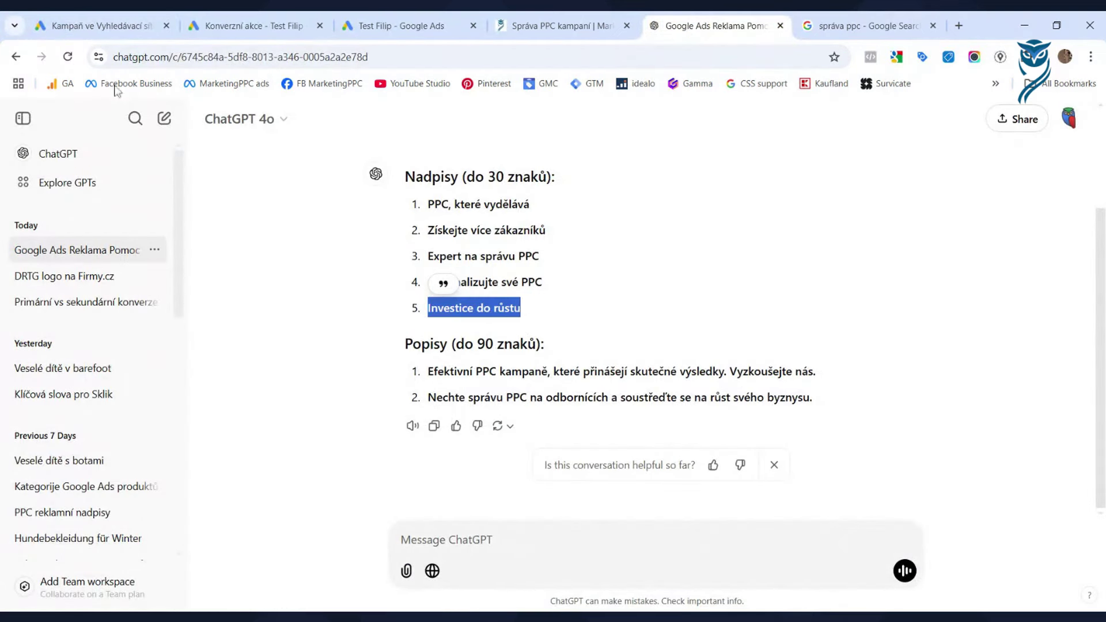
click(66, 26)
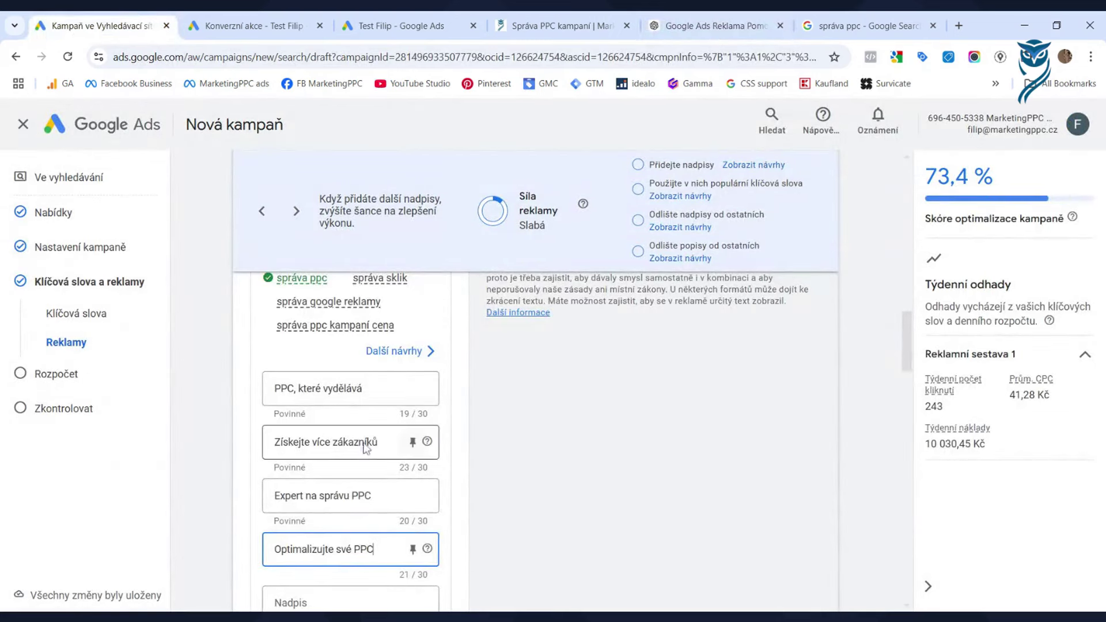
scroll(365, 448, down, 5)
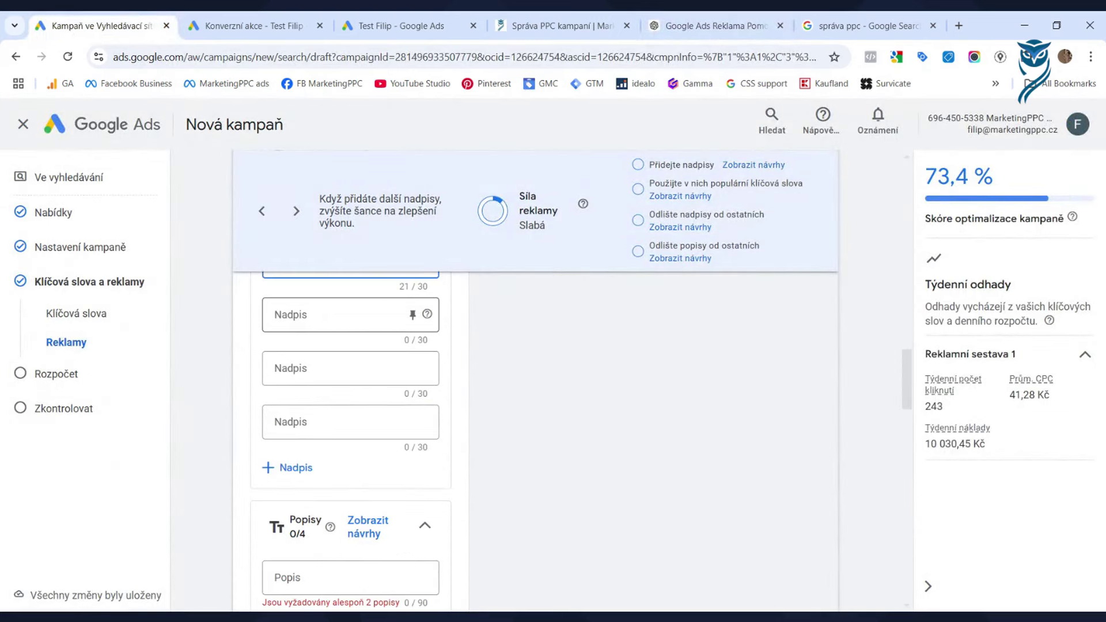
scroll(350, 385, up, 1)
click(350, 385)
key(ctrl+v)
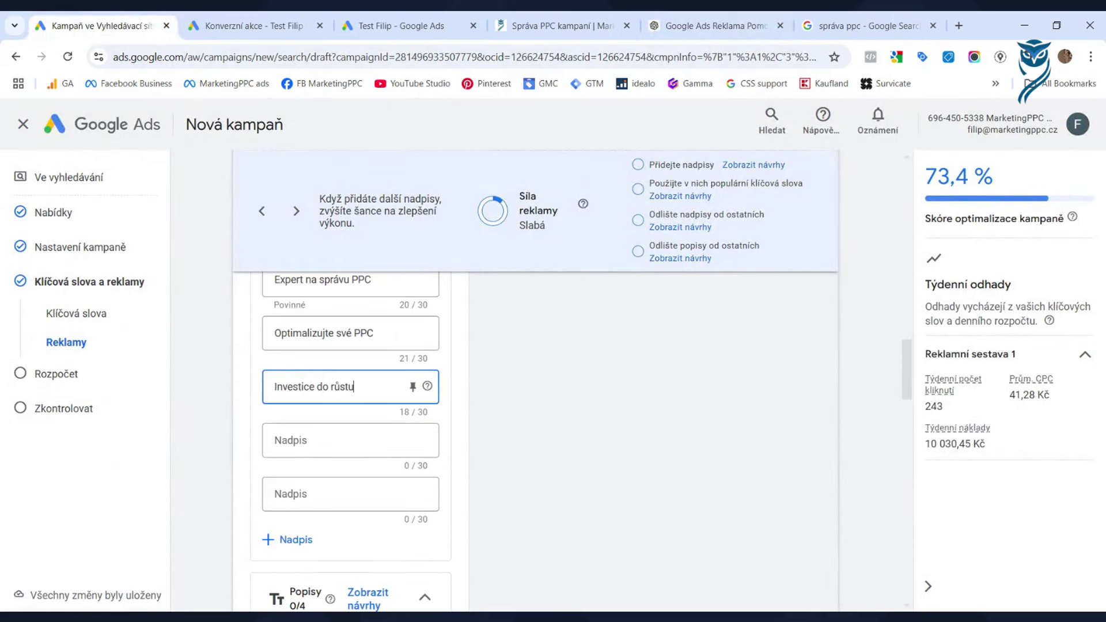
Step: Copy ChatGPT's description "Efektivní PPC kampaně, které přinášejí skutečné výsledky. Vyzkoušejte nás." into the ad's first description
click(673, 26)
drag(428, 371, 816, 371)
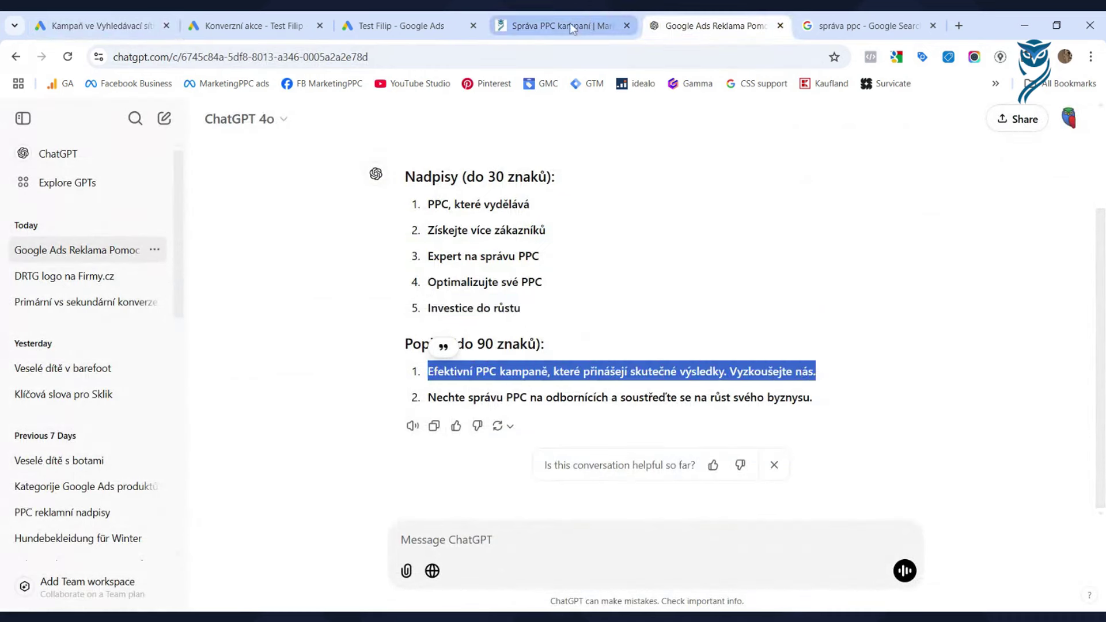
click(151, 27)
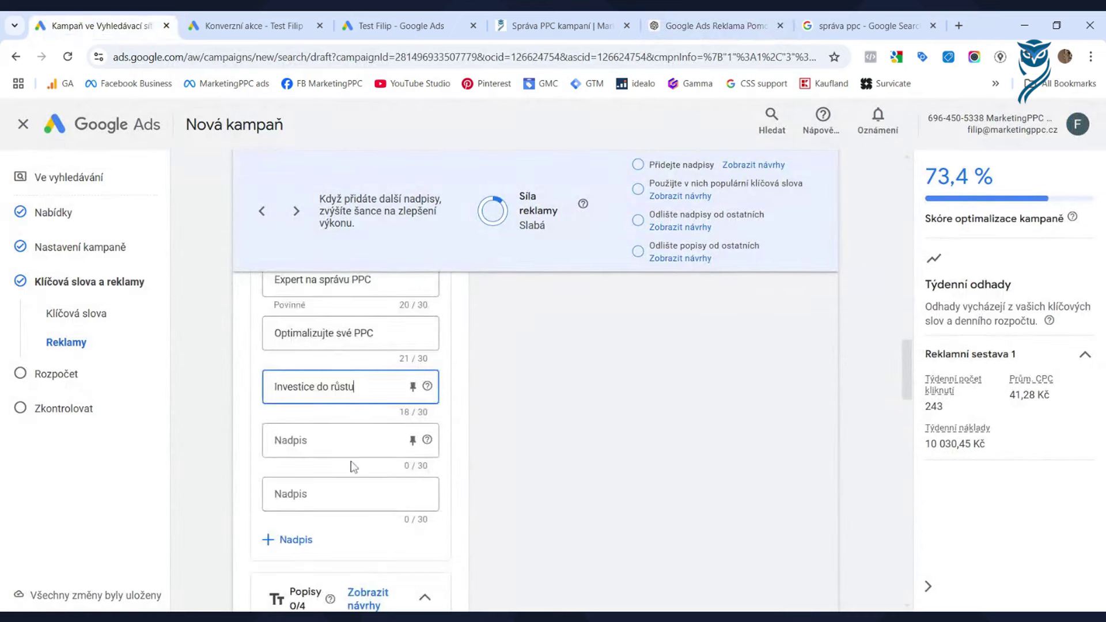
scroll(352, 465, down, 5)
click(345, 362)
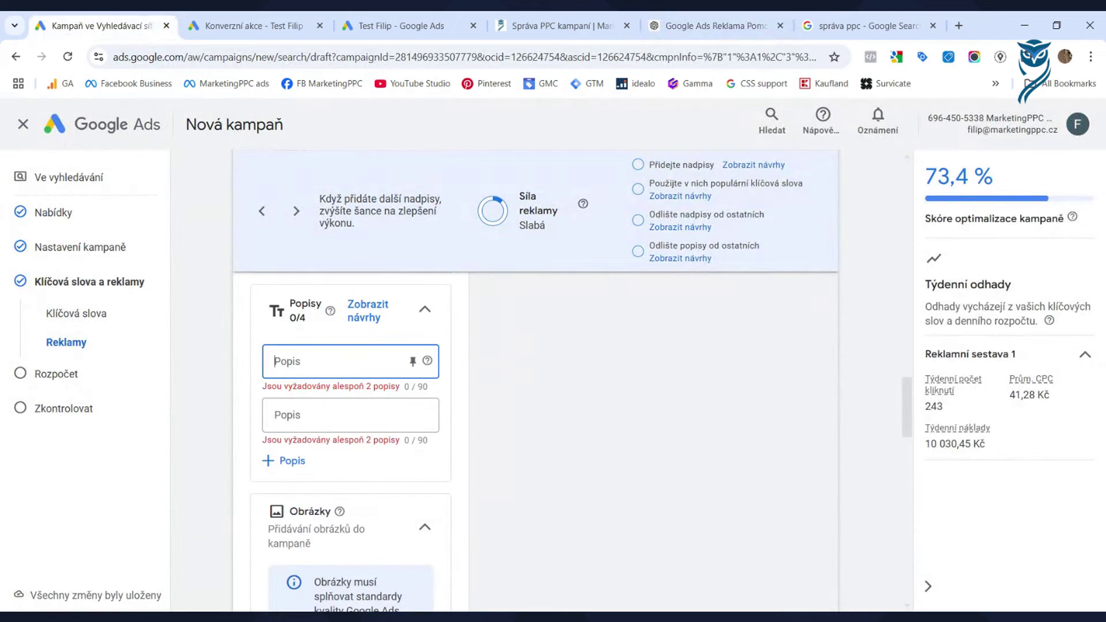
key(ctrl+v)
Step: Set the ad's second description to ChatGPT's text "Nechte správu PPC na odbornících a soustřeďte se na růst svého byznysu."
click(669, 32)
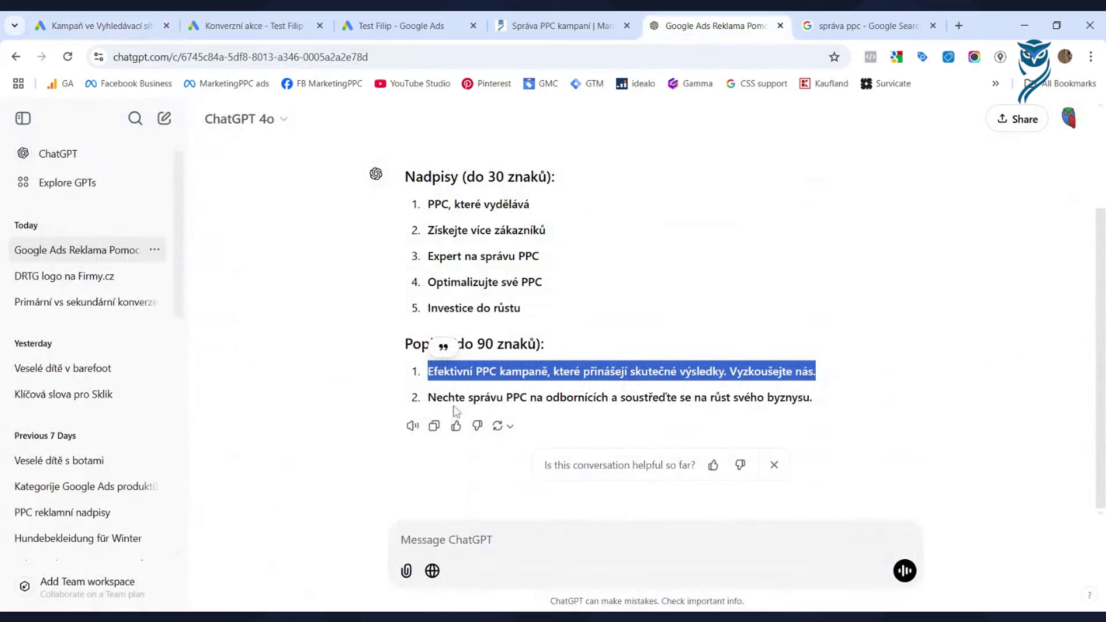
drag(428, 398, 854, 403)
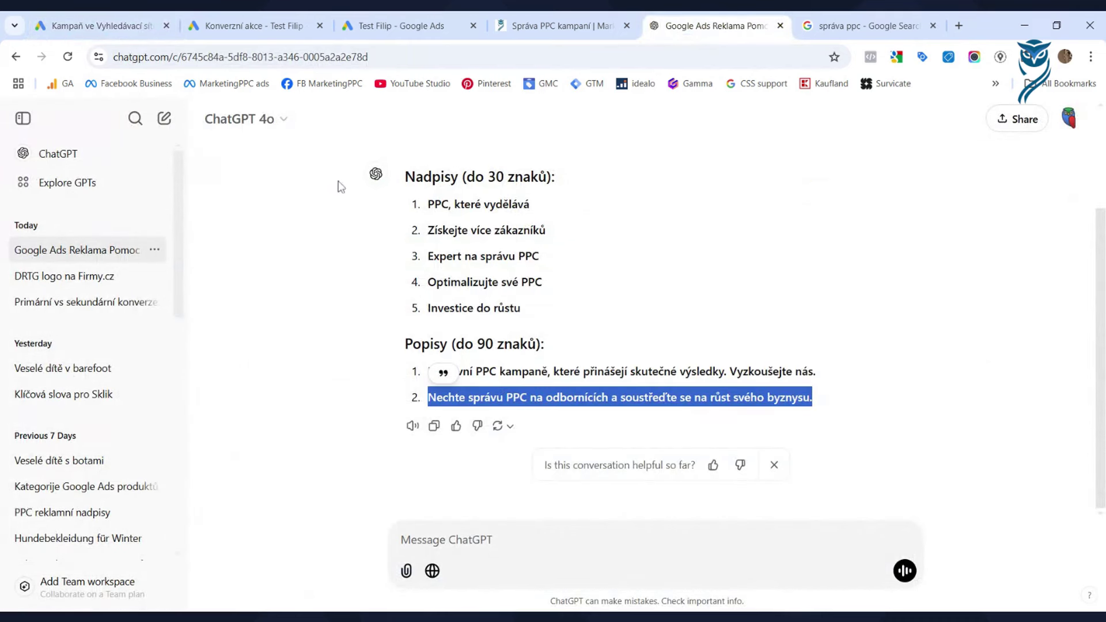
click(132, 35)
click(308, 427)
key(ctrl+v)
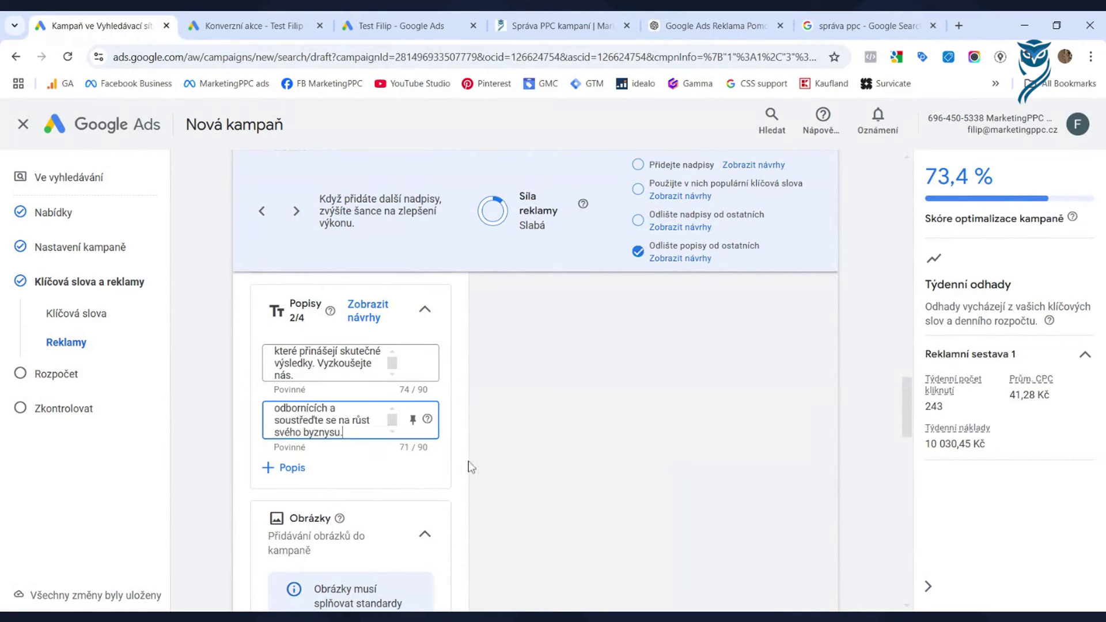
Step: Review the completed headlines and descriptions in the mobile ad preview and show the next ad combination
scroll(458, 469, up, 10)
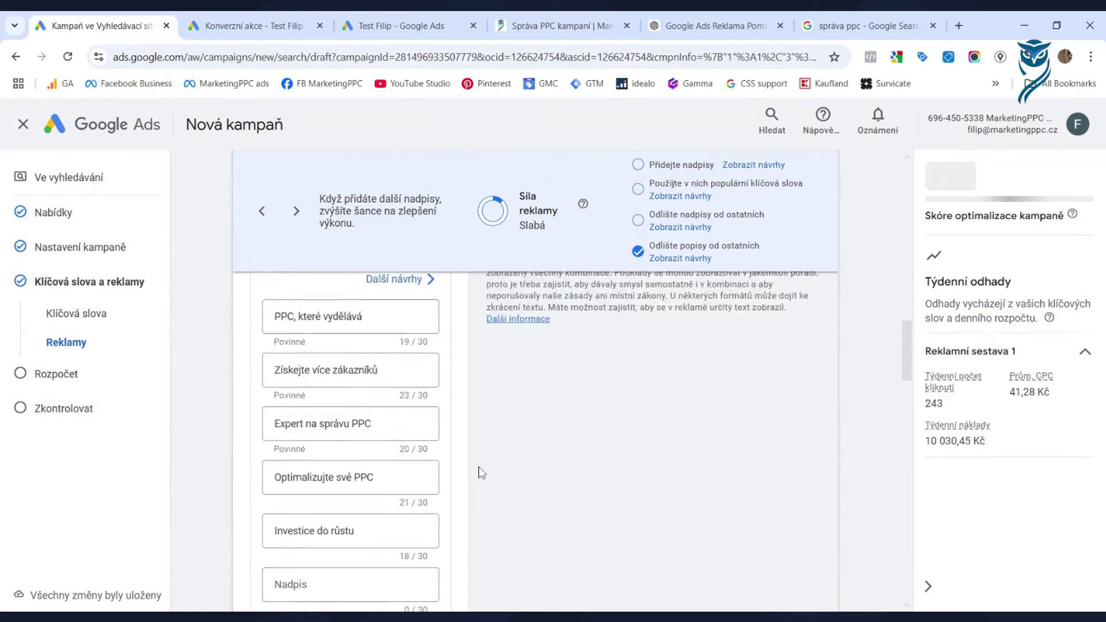
scroll(465, 478, up, 3)
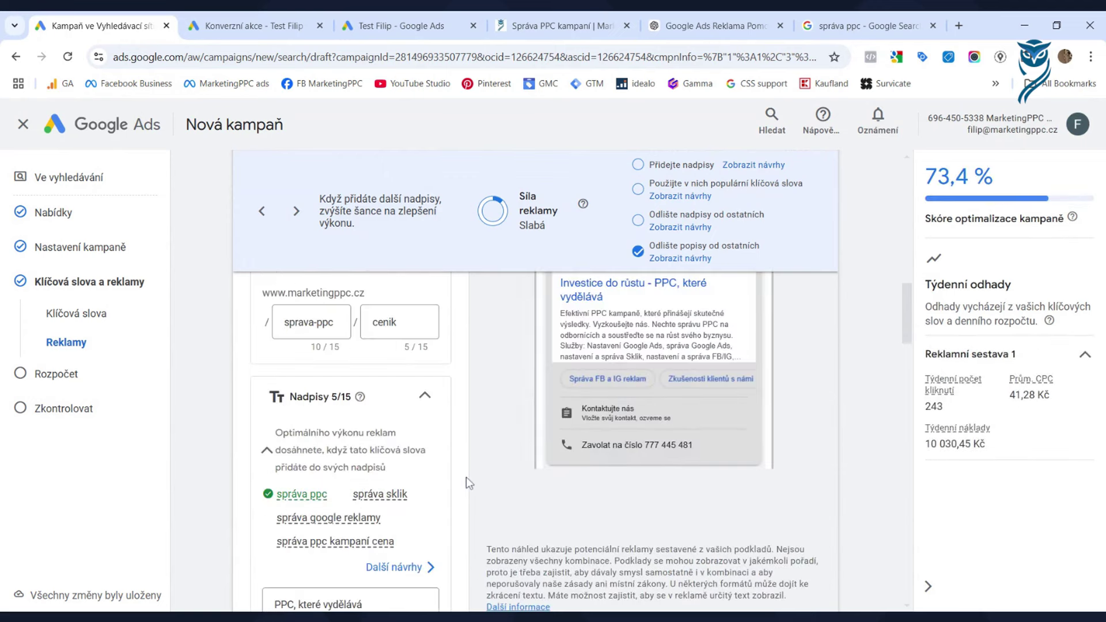
scroll(469, 478, up, 2)
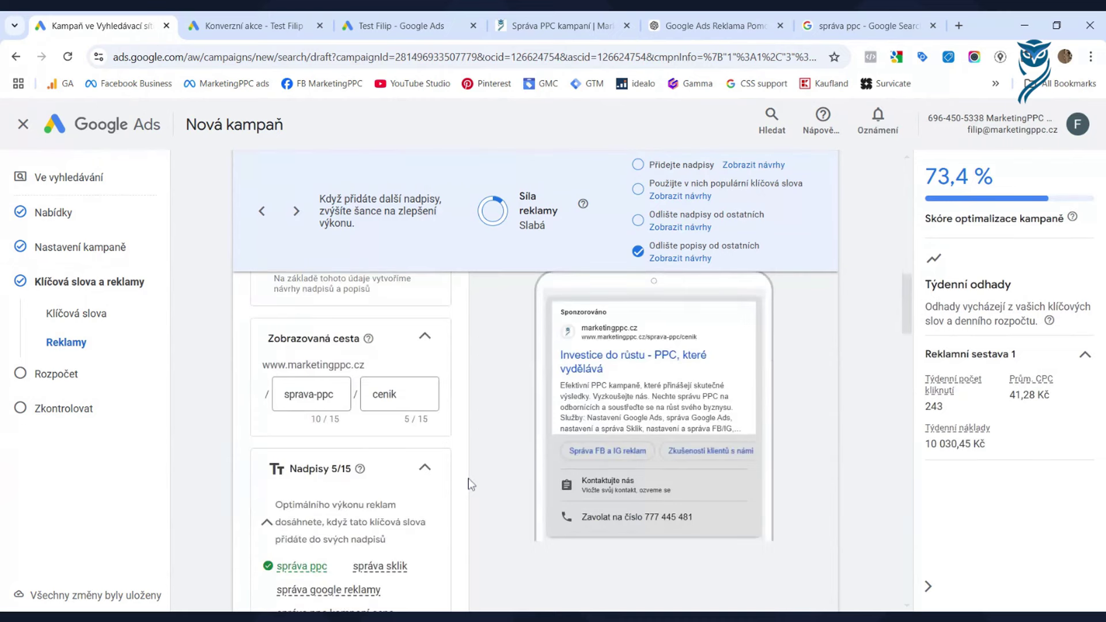
scroll(468, 478, up, 2)
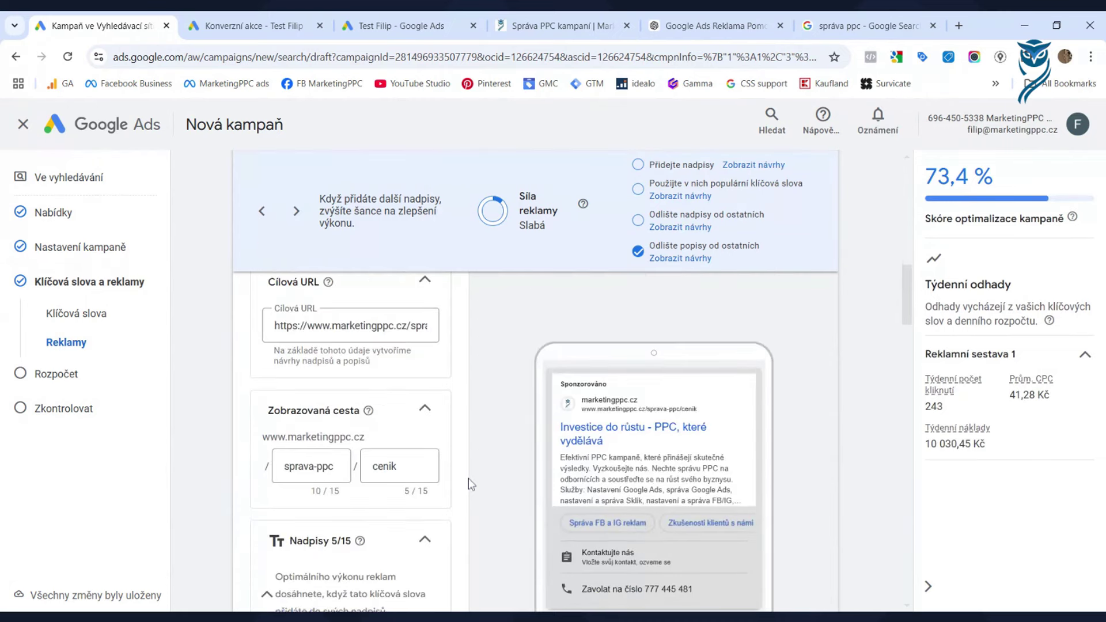
scroll(468, 478, down, 6)
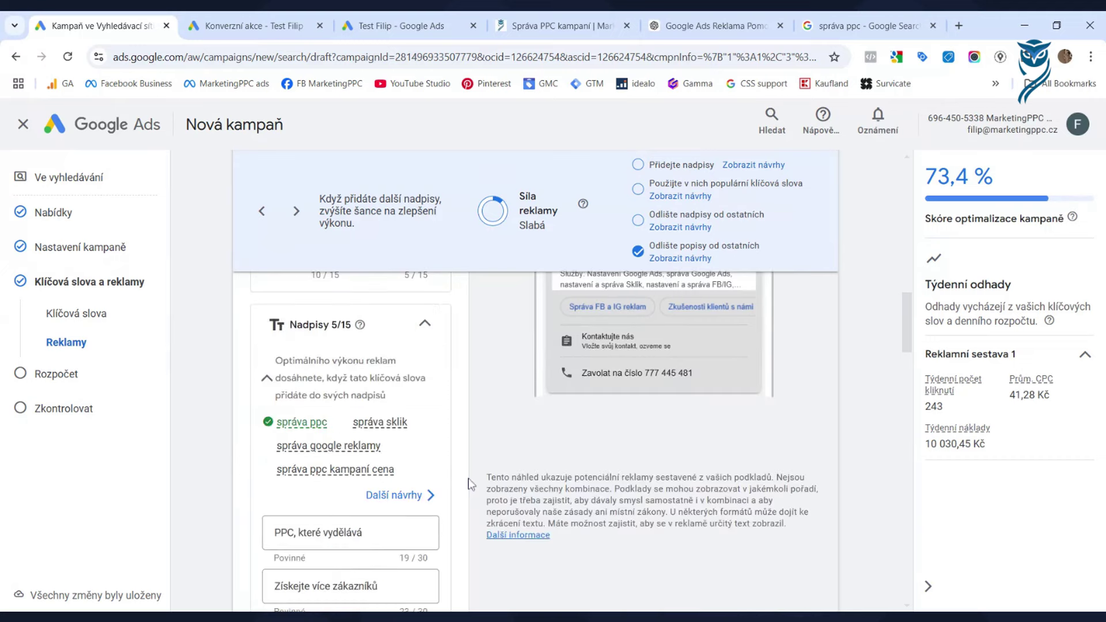
scroll(475, 477, up, 2)
scroll(477, 477, up, 5)
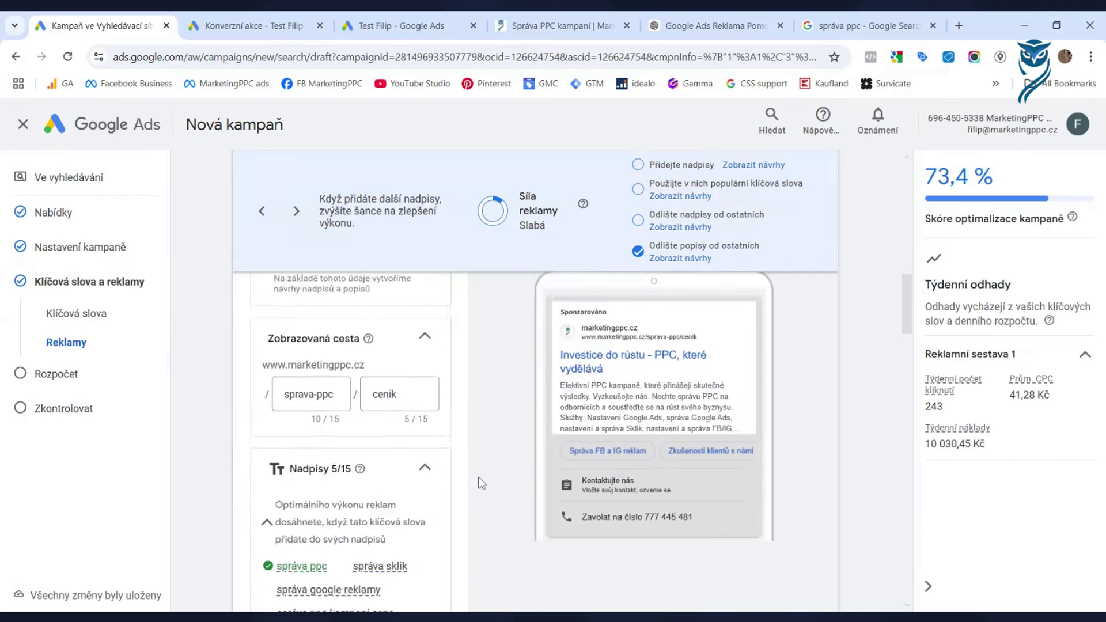
scroll(553, 316, up, 2)
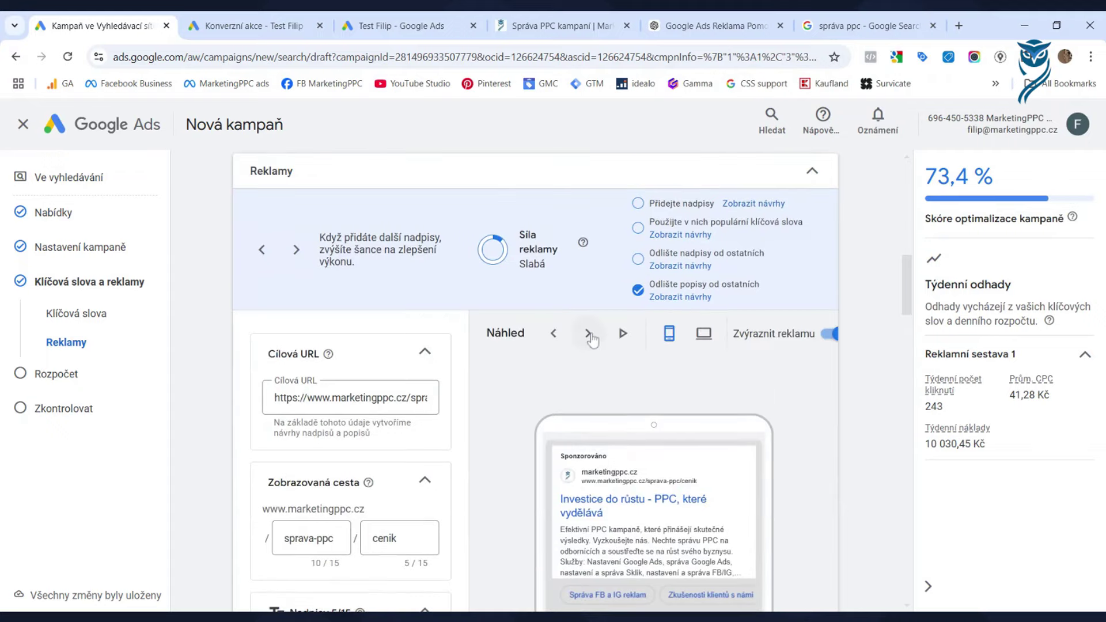
click(588, 333)
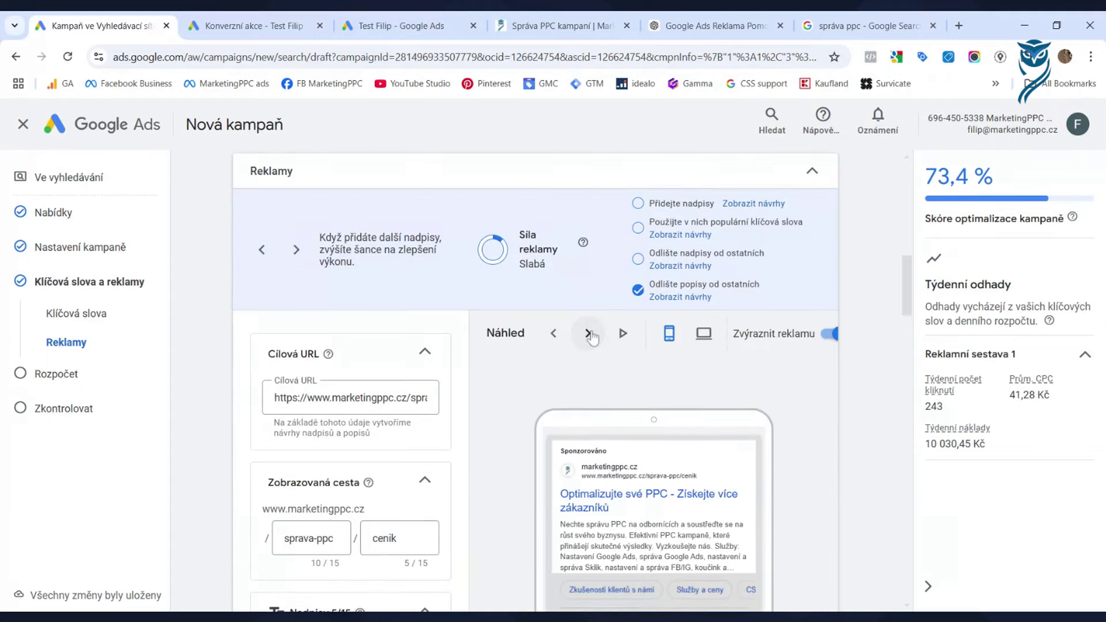
Step: Cycle through several further headline and description combinations in the mobile ad preview
click(590, 335)
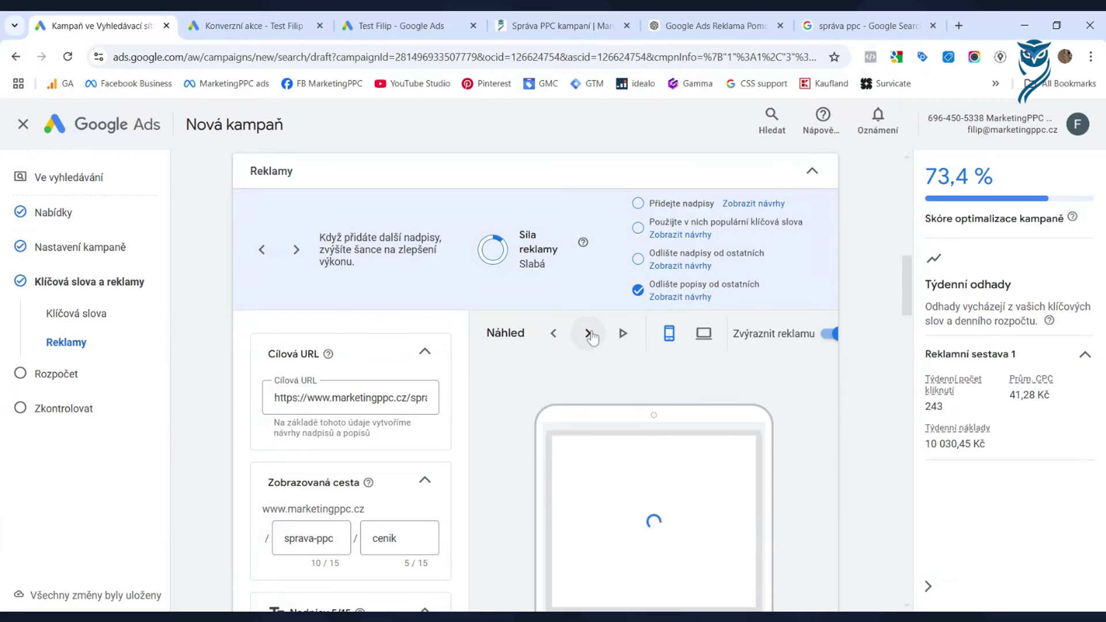
click(589, 334)
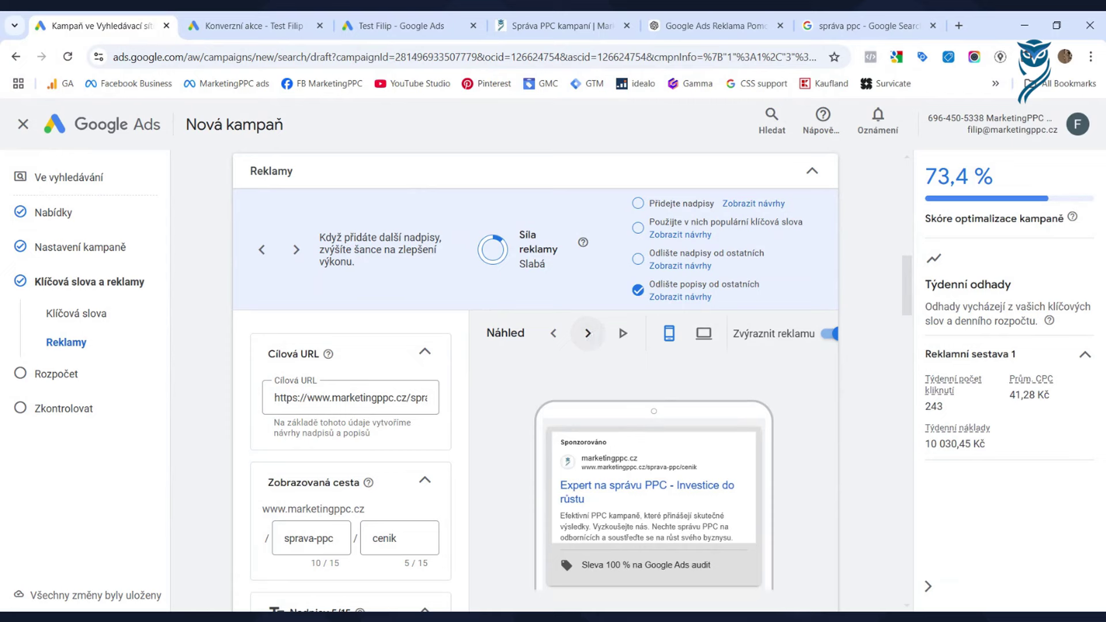
click(590, 334)
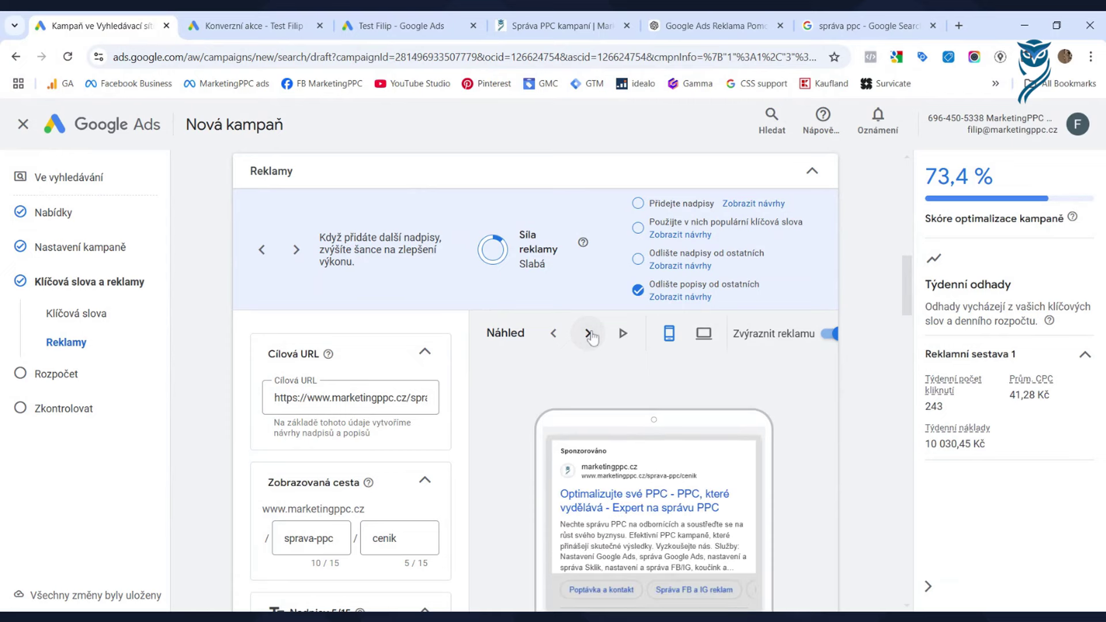
click(588, 334)
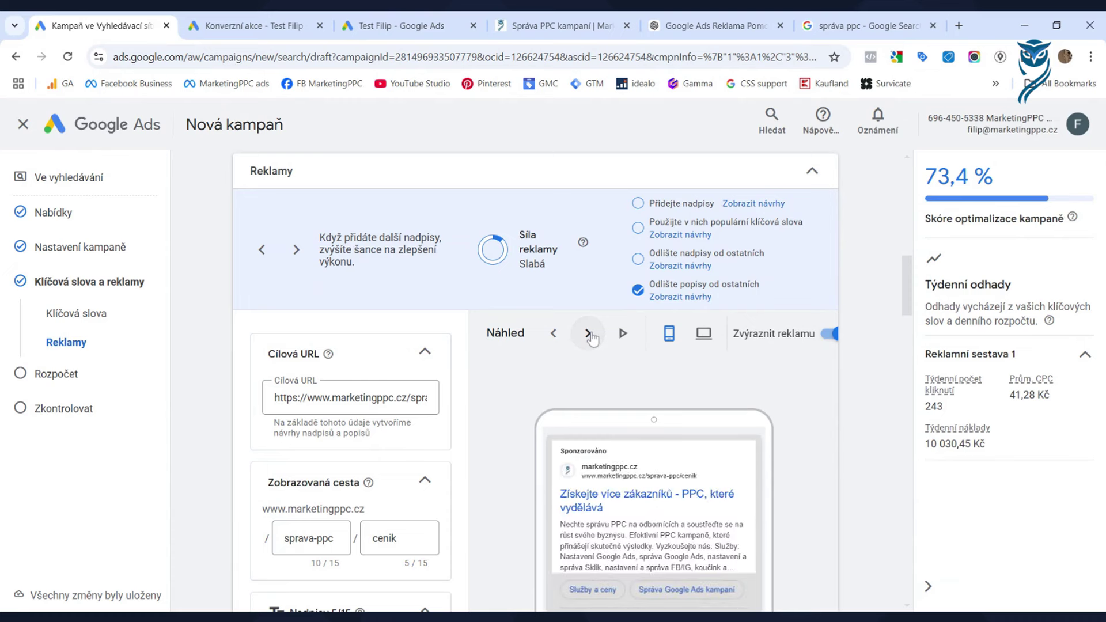
click(589, 335)
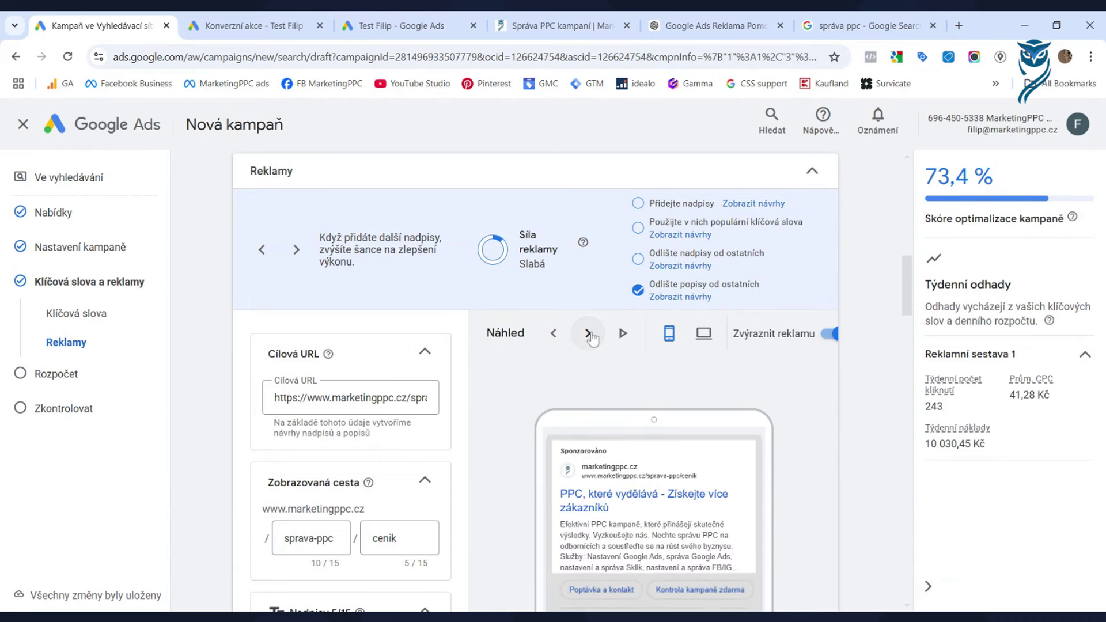
click(590, 335)
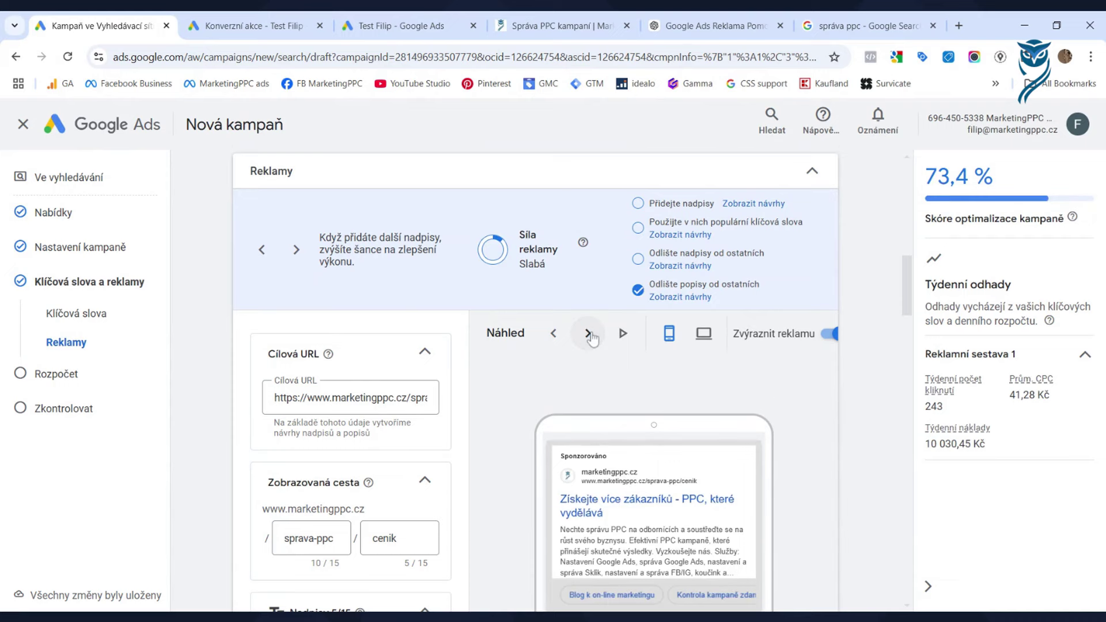
Step: Add "Požádejte o nabídku zdarma" as the ad's sixth headline
scroll(564, 342, down, 10)
click(324, 438)
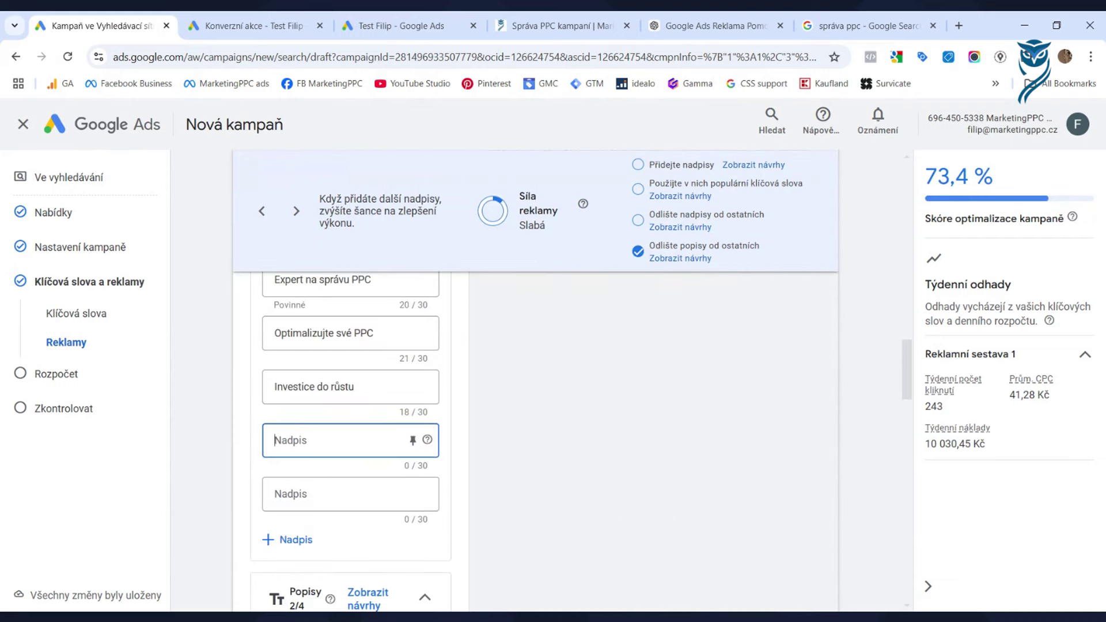
text(Požádejte o nabídku zdar)
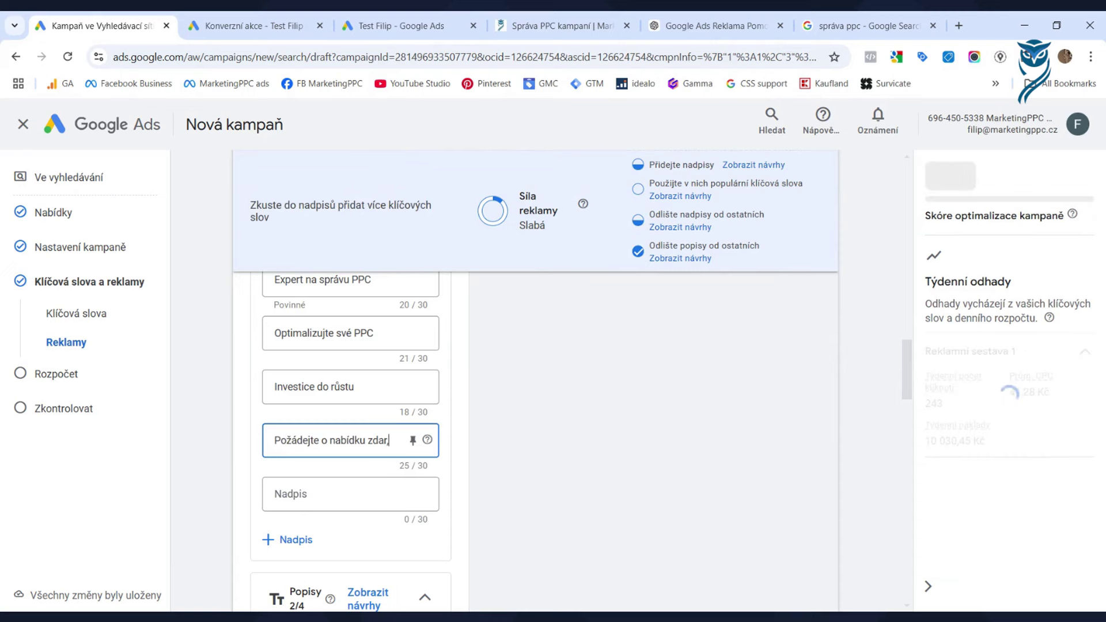
text(ma)
Step: Switch the ad preview to the desktop version and examine how the headlines and descriptions are displayed
scroll(638, 440, up, 10)
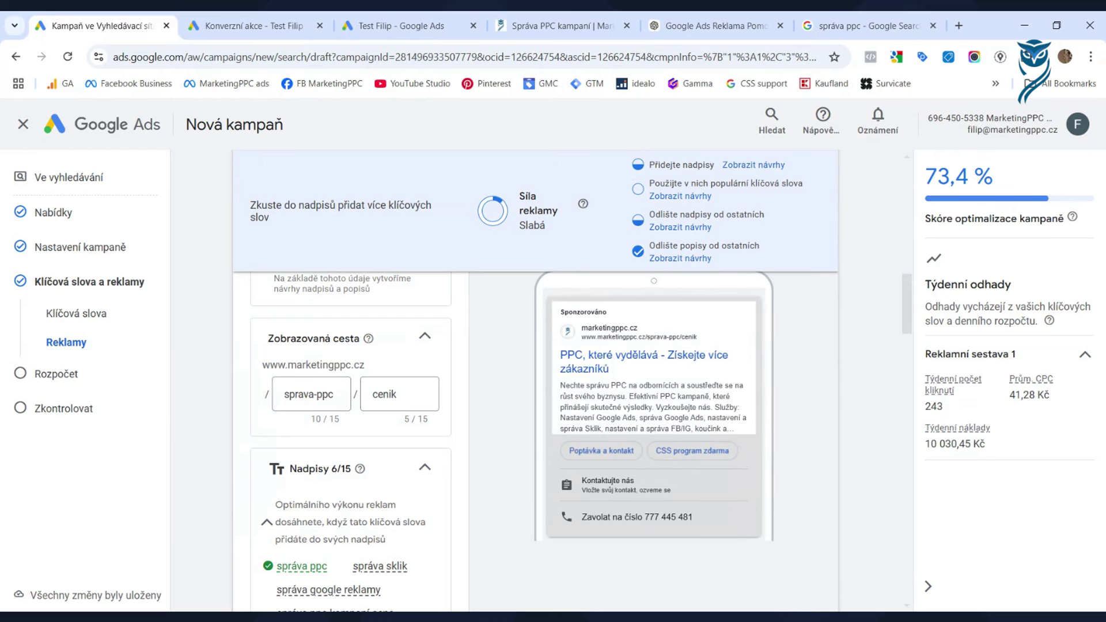
scroll(500, 435, up, 1)
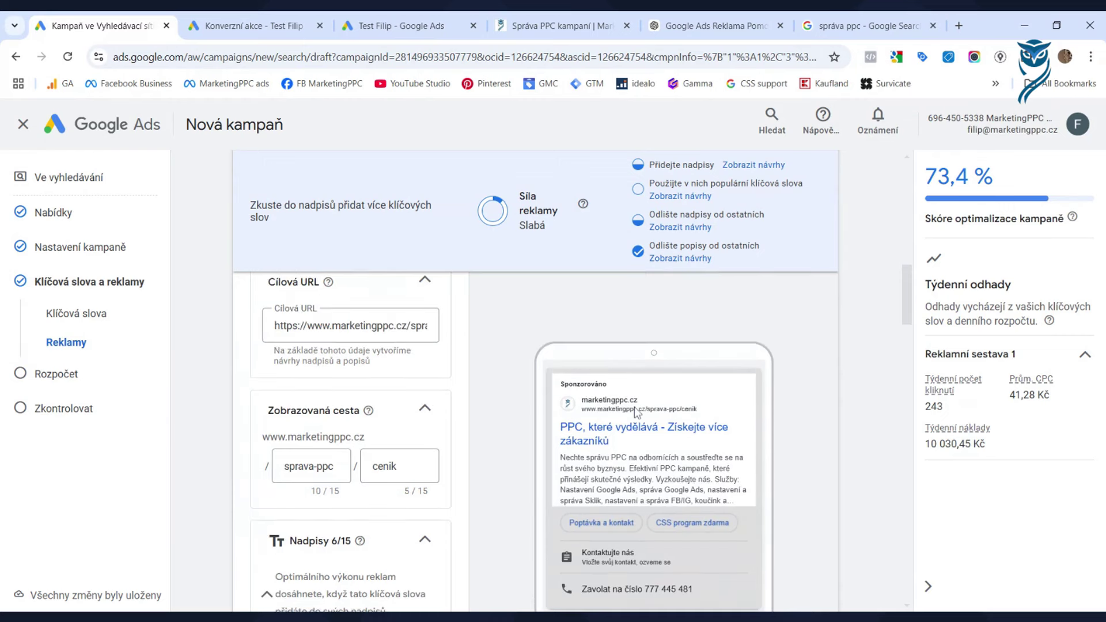
scroll(636, 412, up, 1)
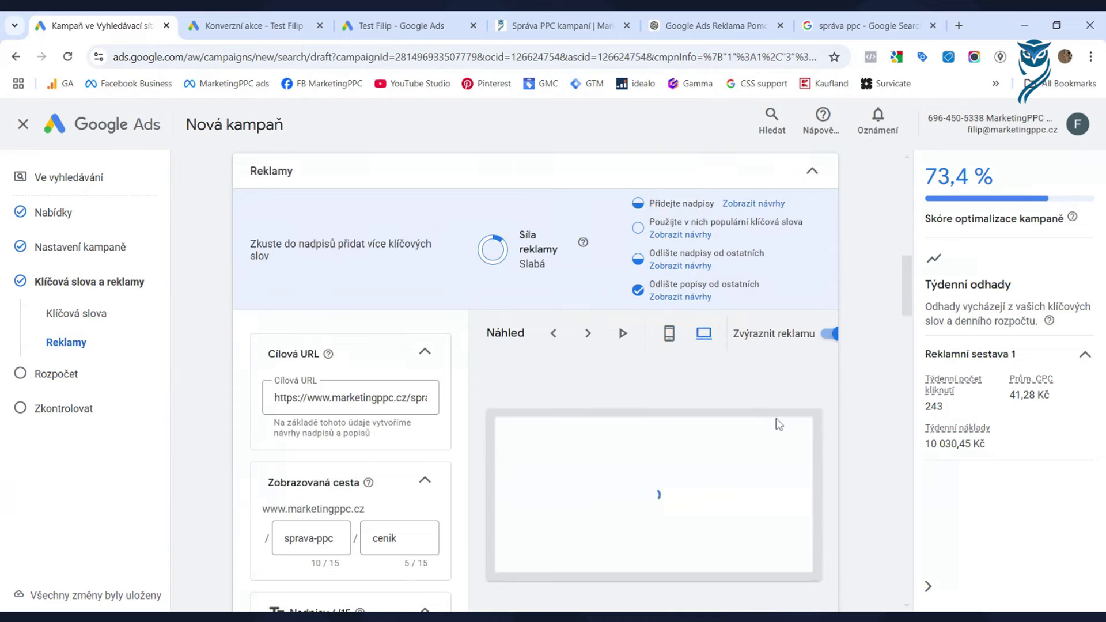
scroll(778, 424, down, 1)
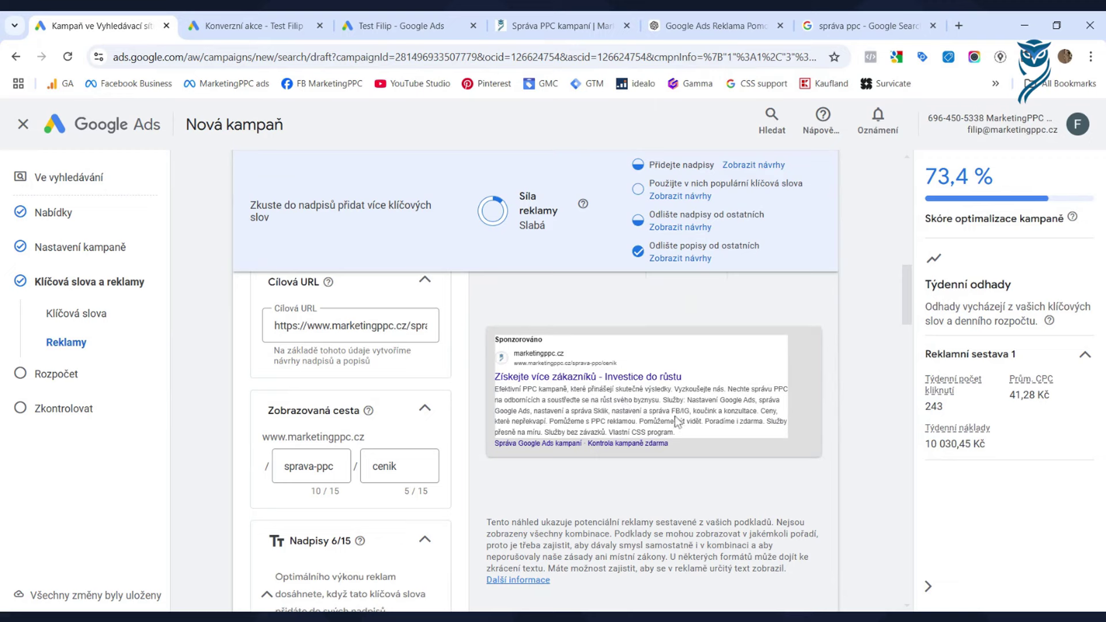
scroll(670, 421, up, 1)
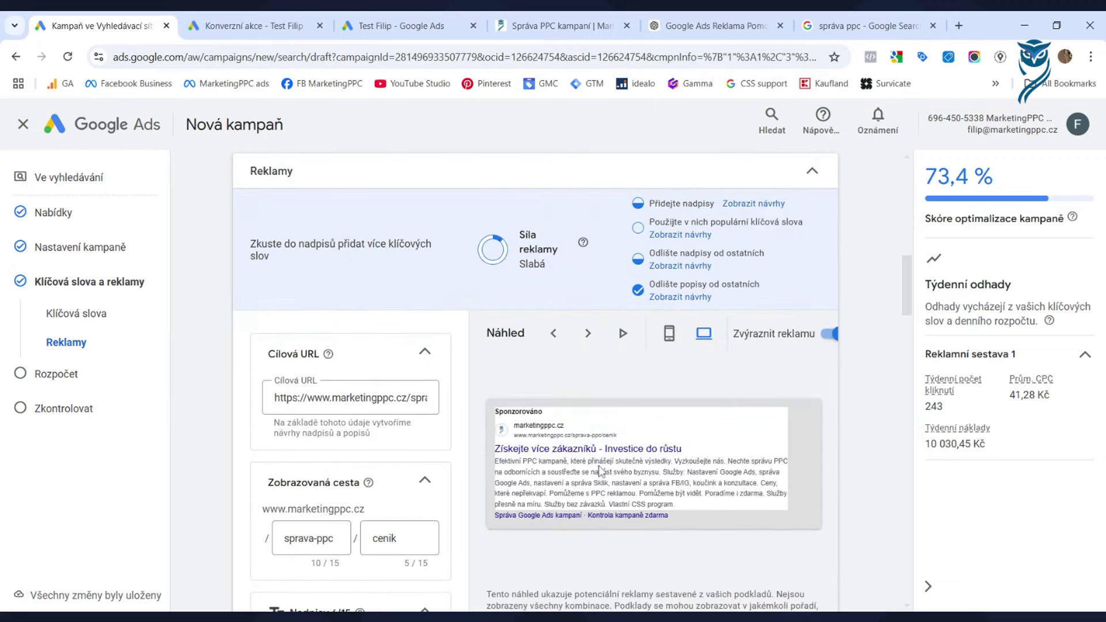
Step: Review the ad's entered headlines together with the suggested keywords and the display path
scroll(427, 468, down, 10)
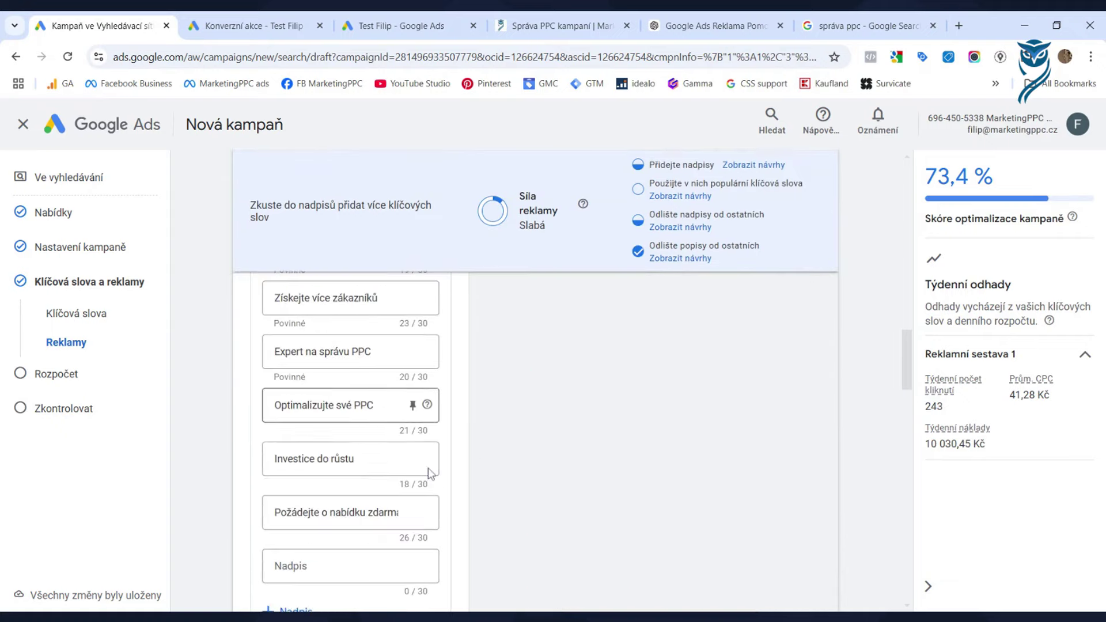
scroll(428, 467, up, 8)
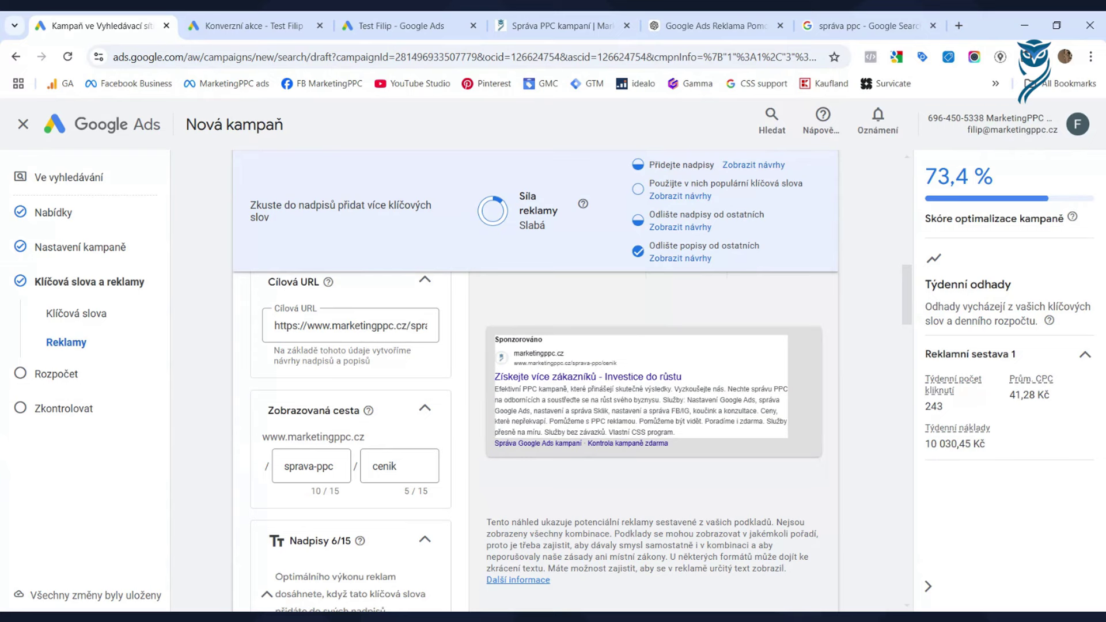
scroll(408, 530, down, 6)
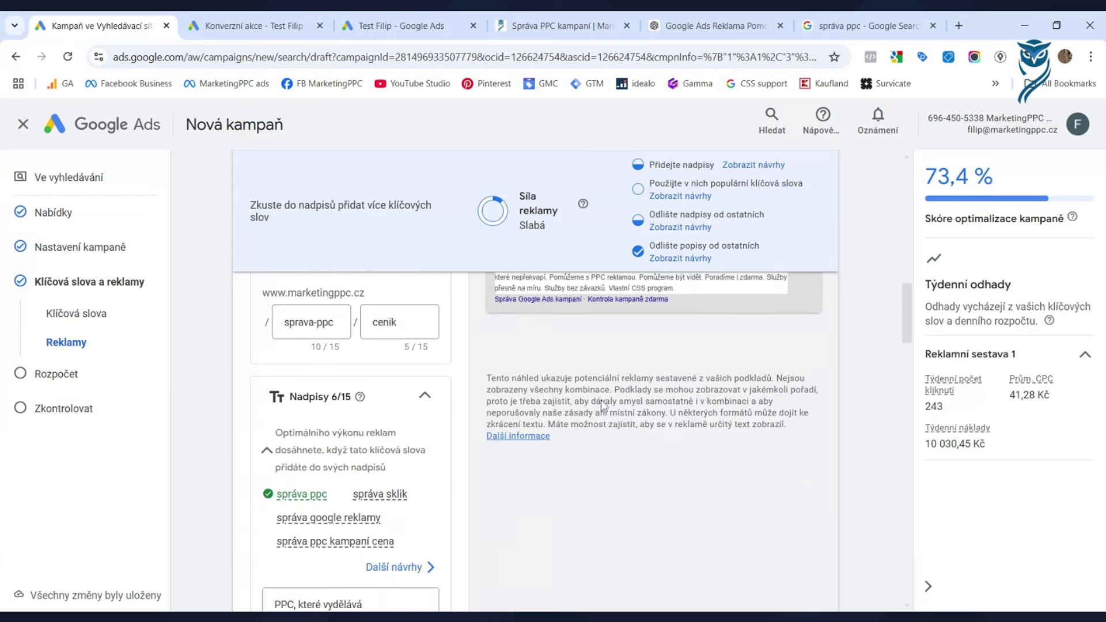
scroll(408, 529, up, 2)
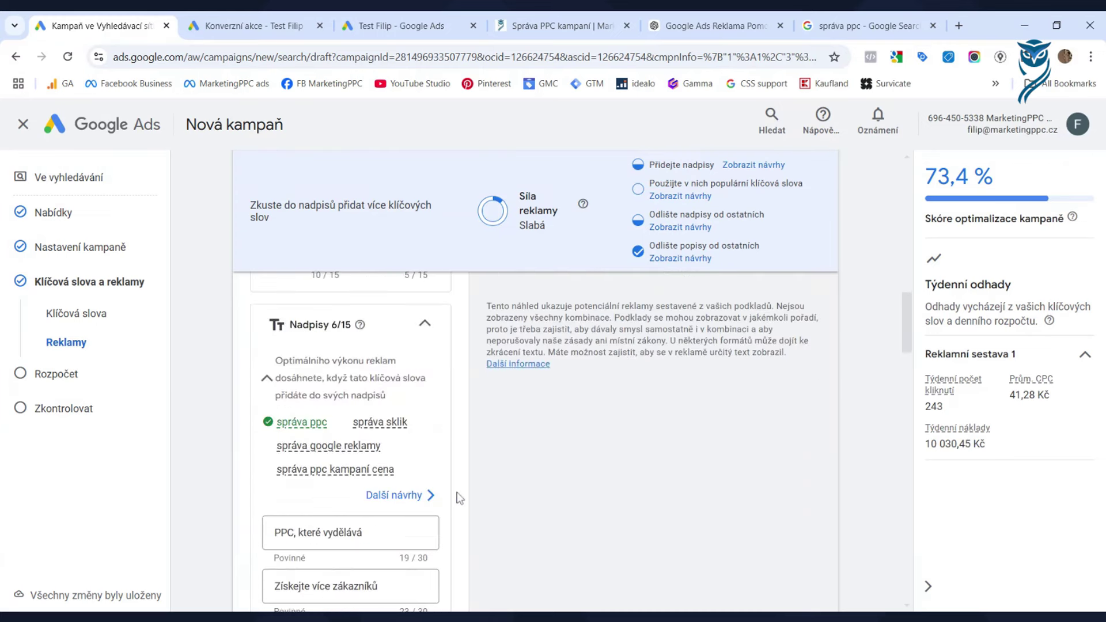
scroll(411, 454, down, 8)
scroll(411, 455, up, 10)
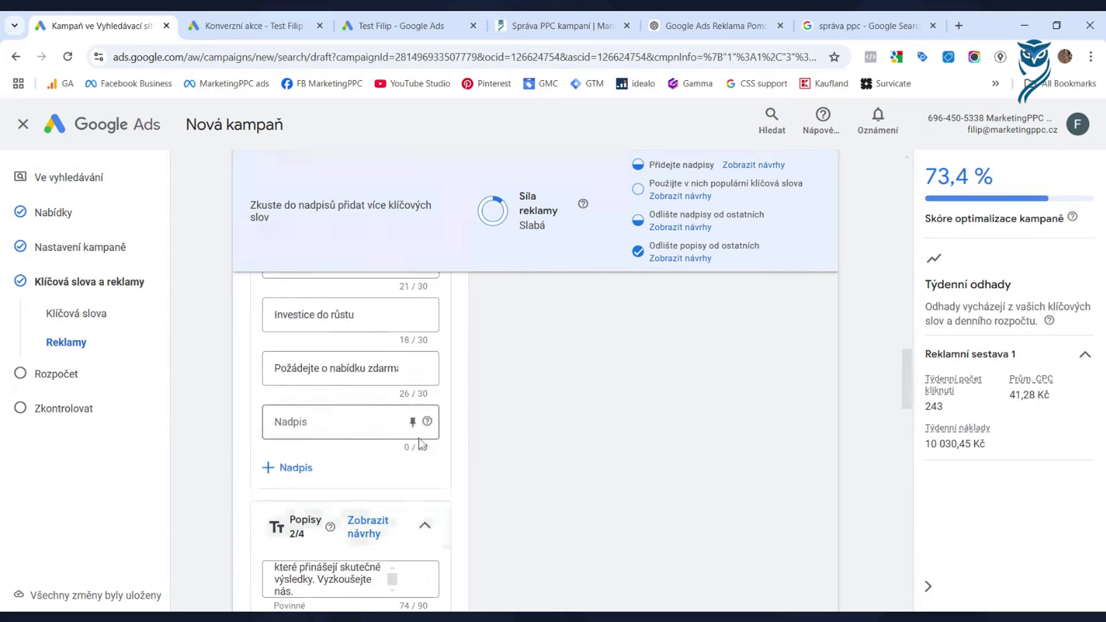
scroll(421, 445, up, 1)
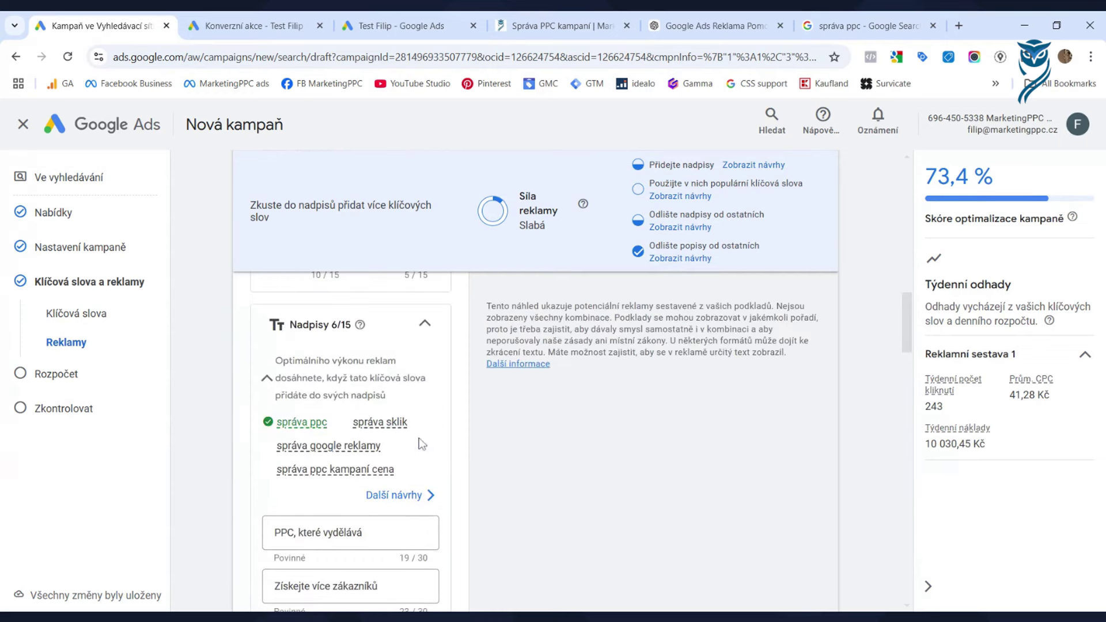
scroll(423, 443, up, 1)
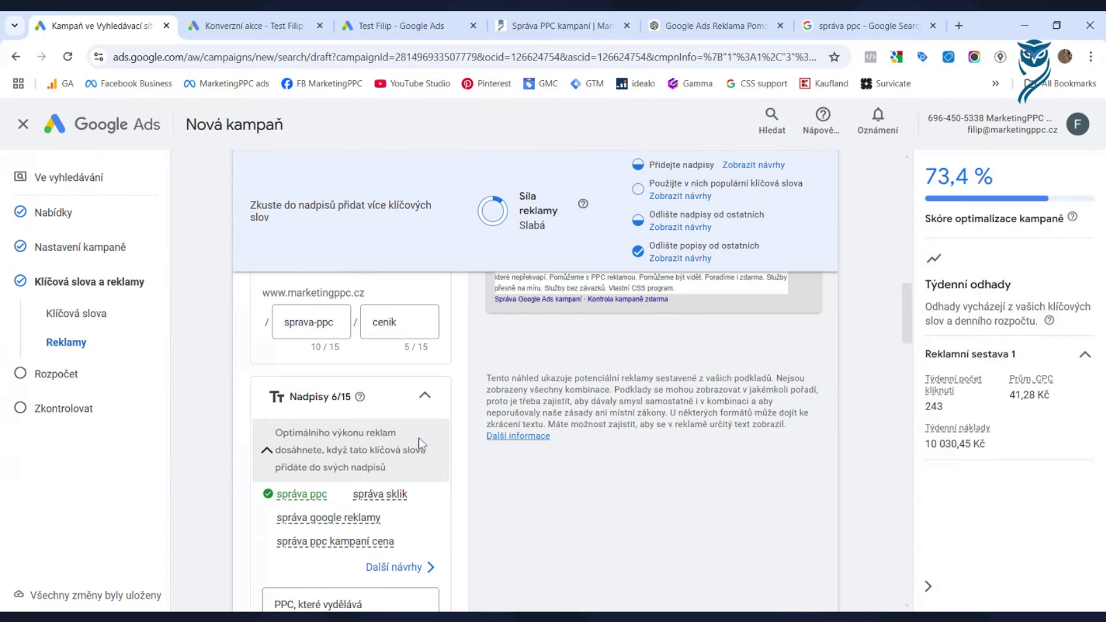
scroll(419, 437, up, 1)
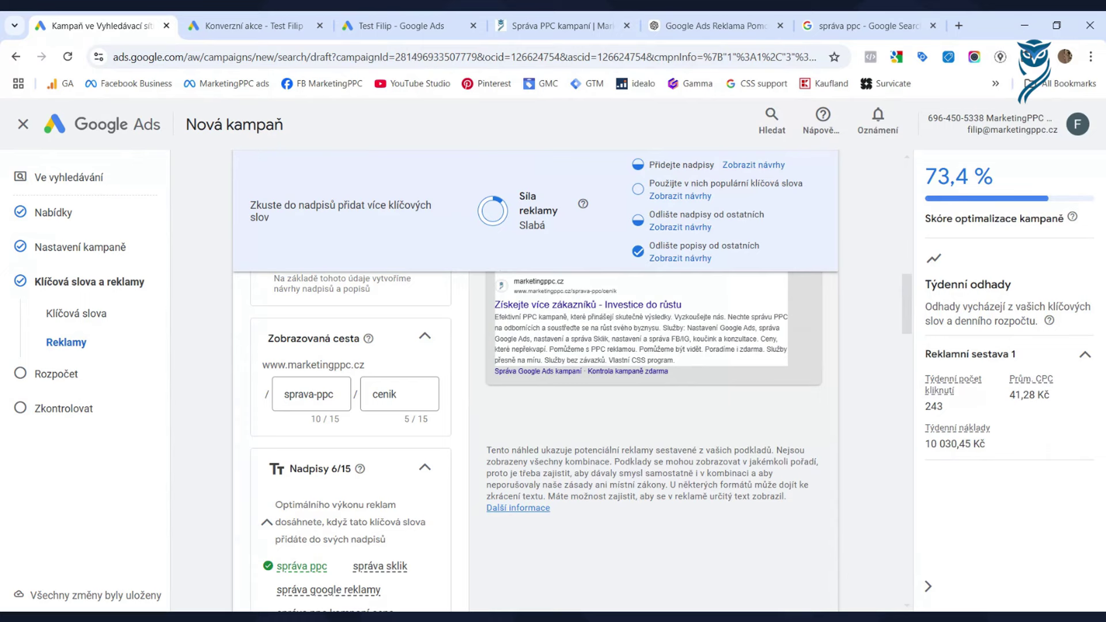
scroll(469, 444, down, 5)
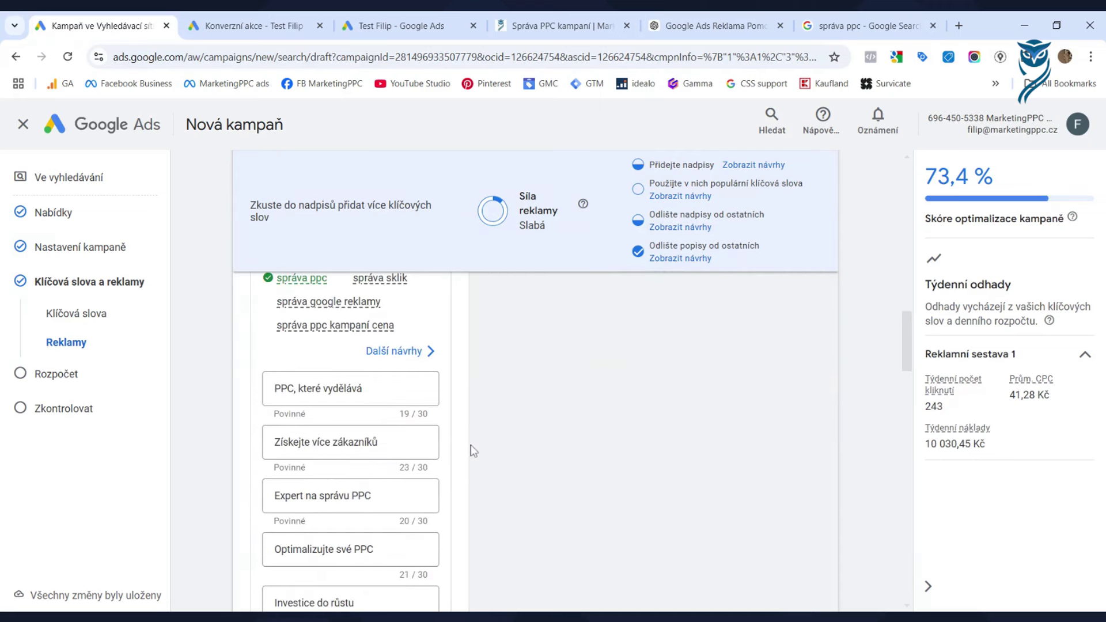
scroll(473, 451, down, 1)
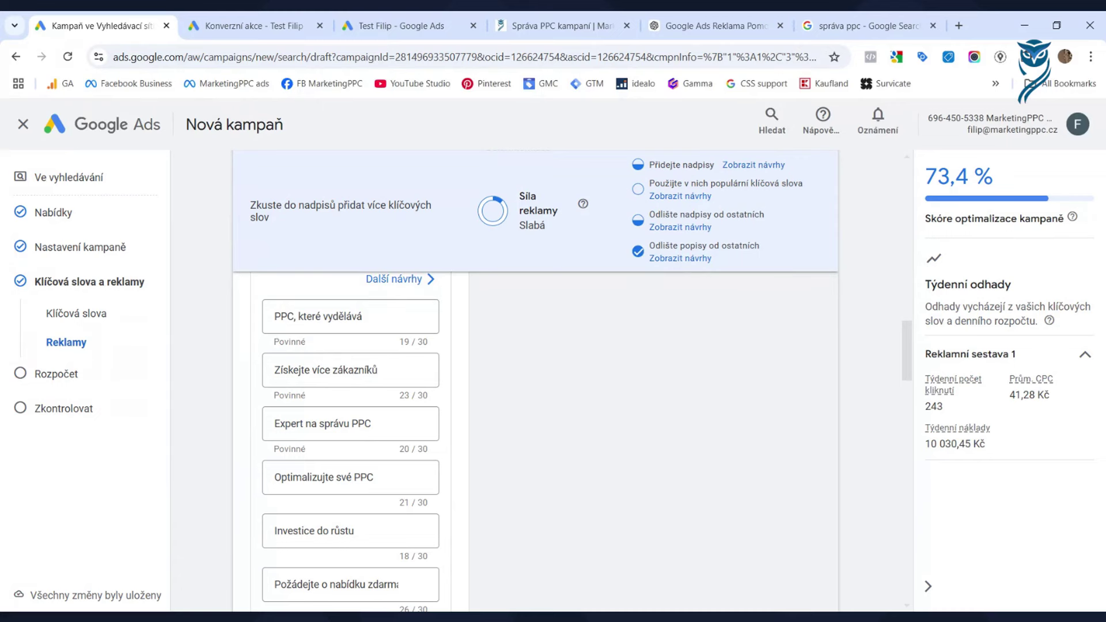
Step: Compare the desktop ad preview with the entered headlines and descriptions
scroll(486, 452, up, 10)
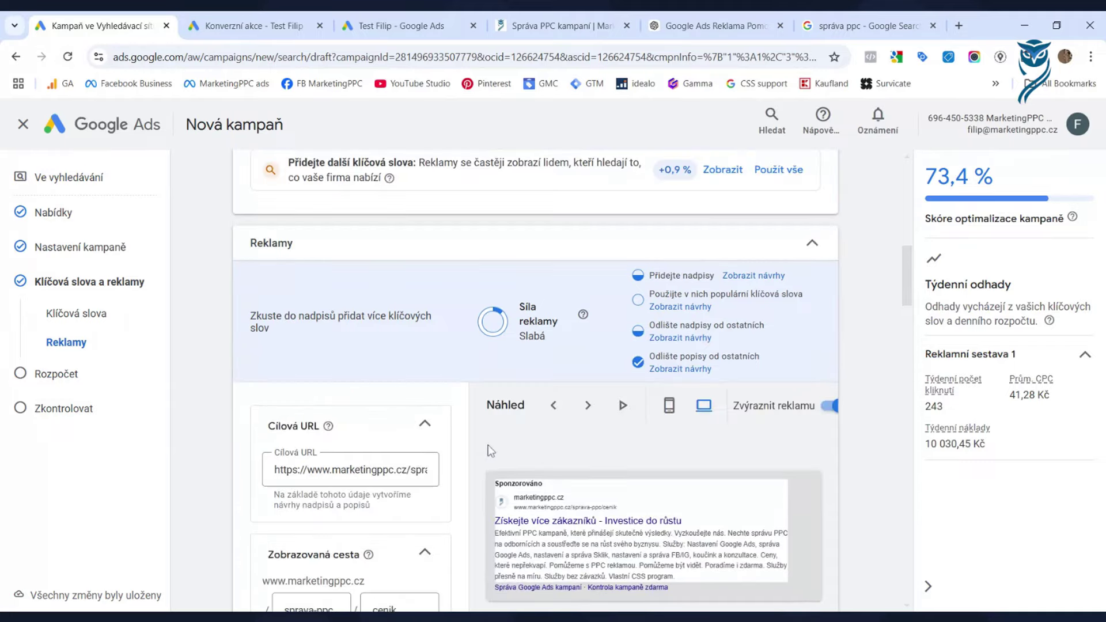
scroll(490, 451, down, 10)
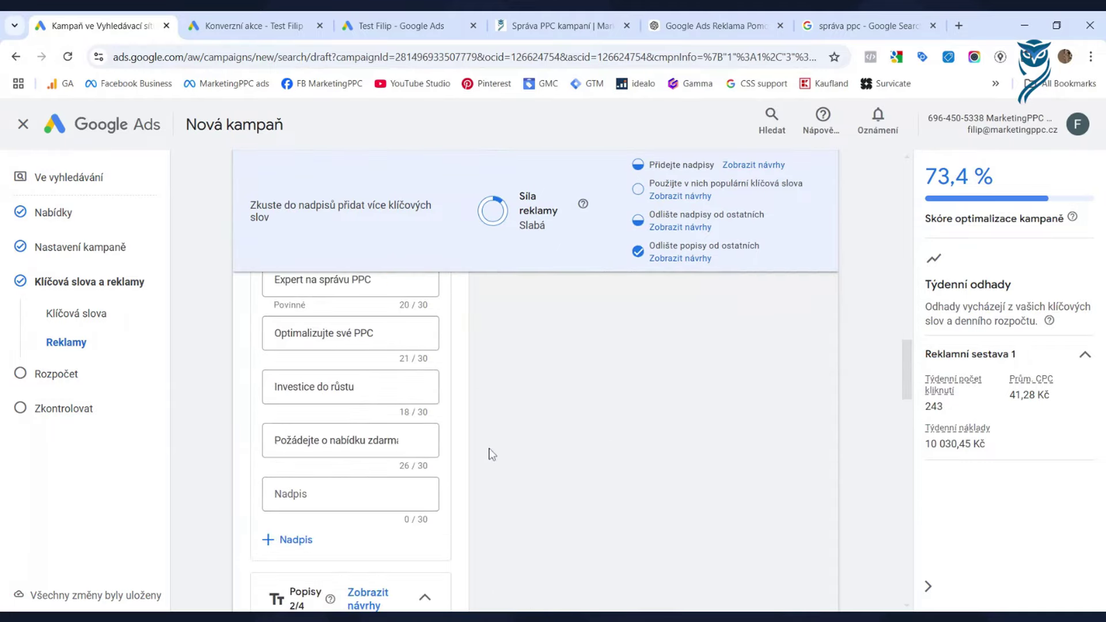
scroll(489, 448, up, 10)
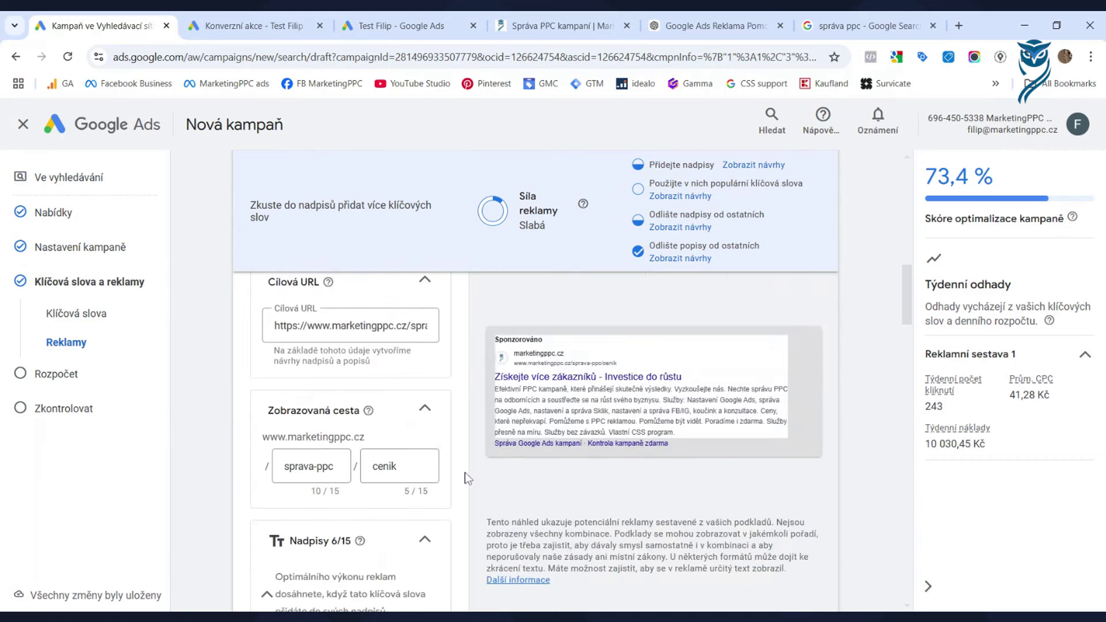
scroll(466, 474, down, 4)
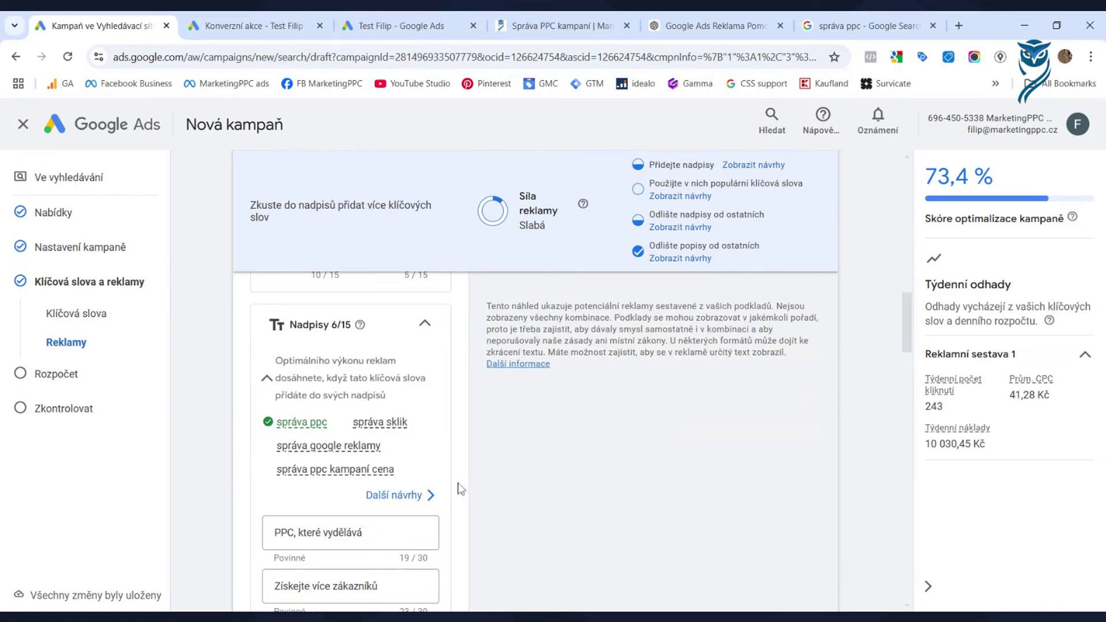
scroll(472, 481, up, 1)
scroll(472, 482, down, 2)
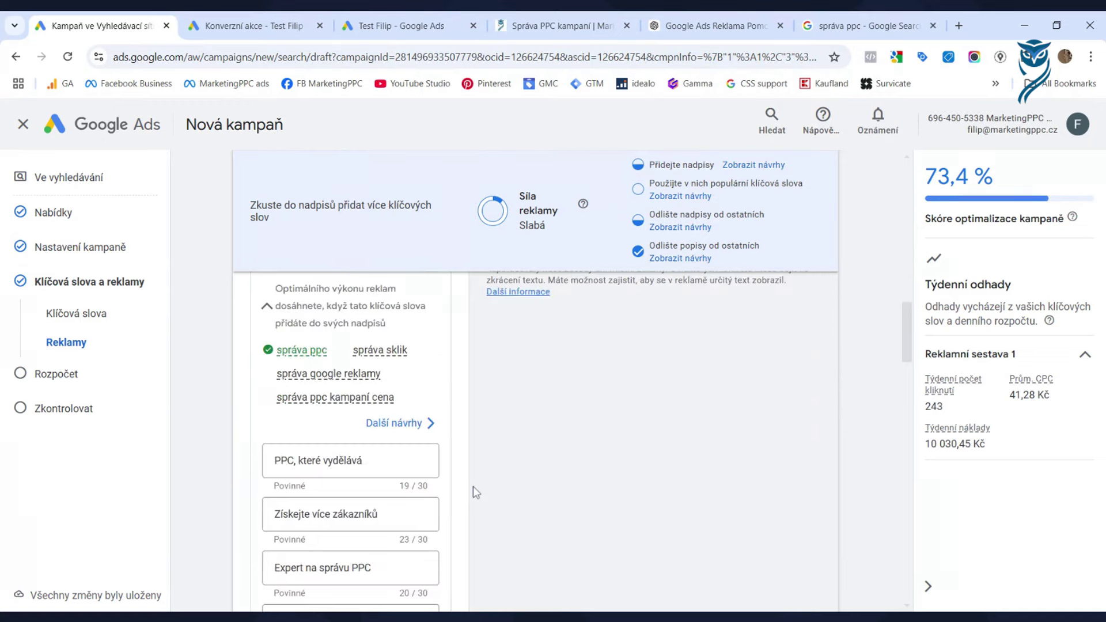
scroll(461, 466, down, 1)
scroll(452, 437, up, 6)
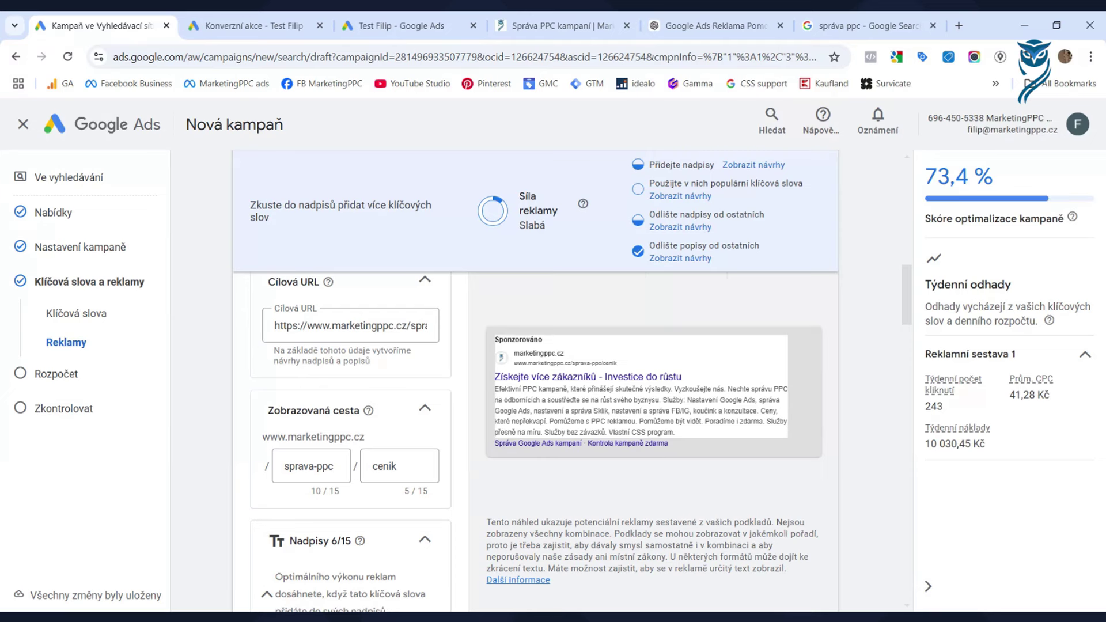
scroll(560, 403, down, 1)
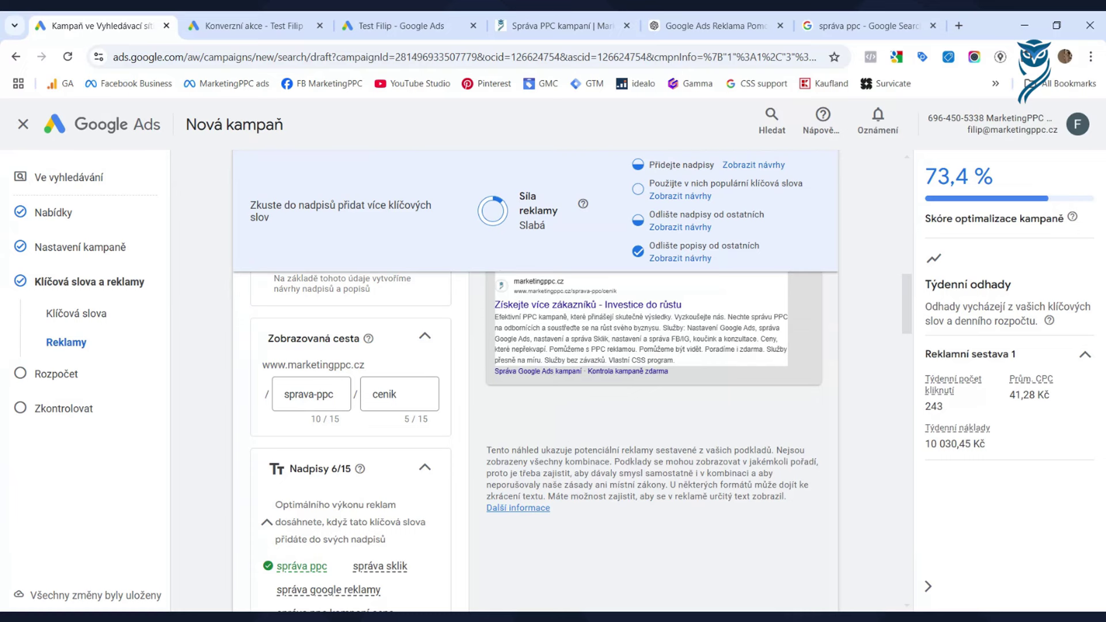
scroll(496, 437, down, 15)
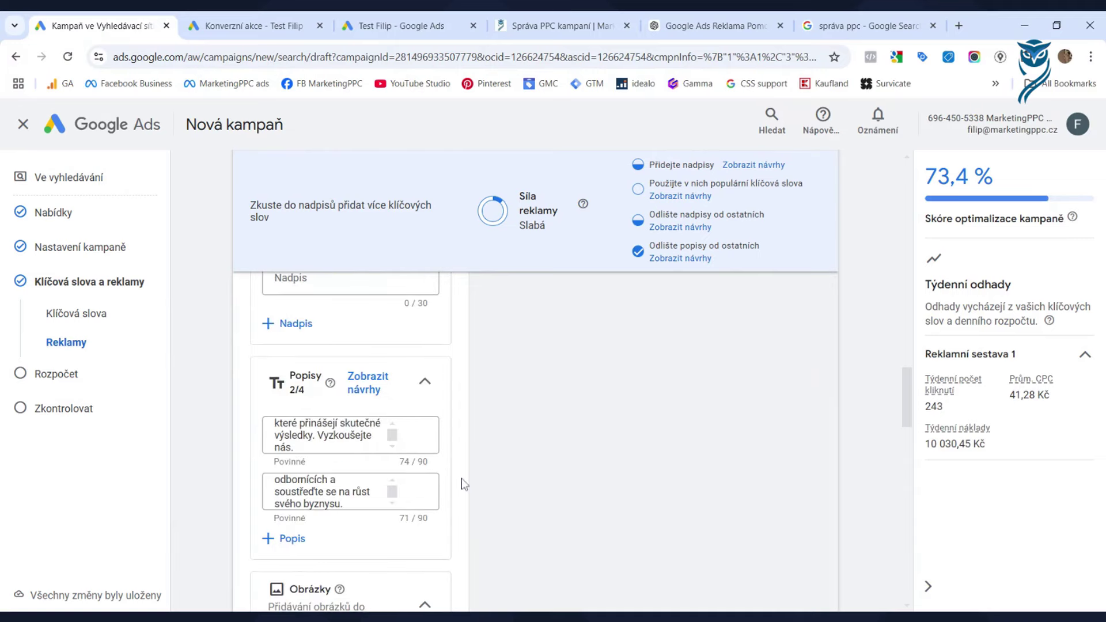
scroll(463, 483, up, 10)
scroll(463, 484, down, 4)
scroll(464, 484, down, 3)
scroll(462, 480, up, 6)
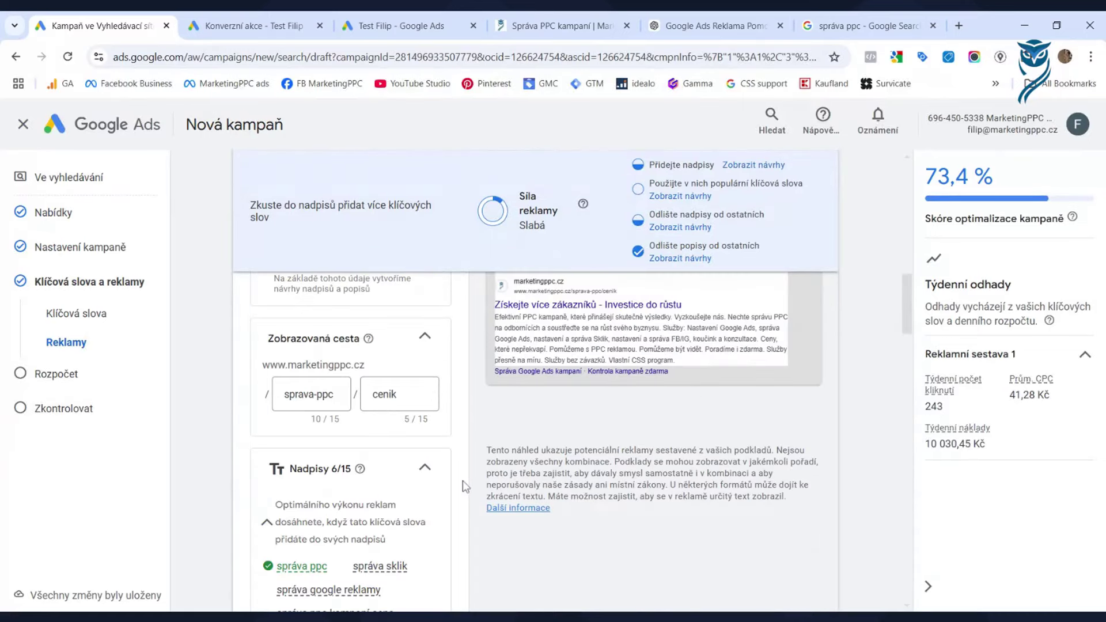
Step: Show the next ad combination in the desktop preview
scroll(693, 419, up, 1)
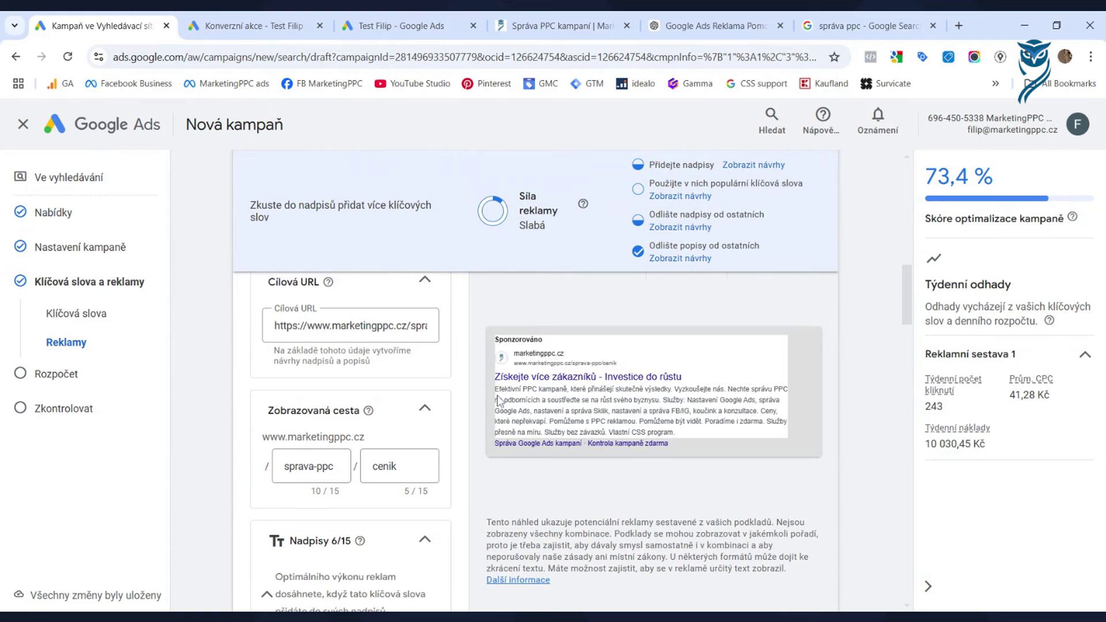
scroll(661, 430, up, 1)
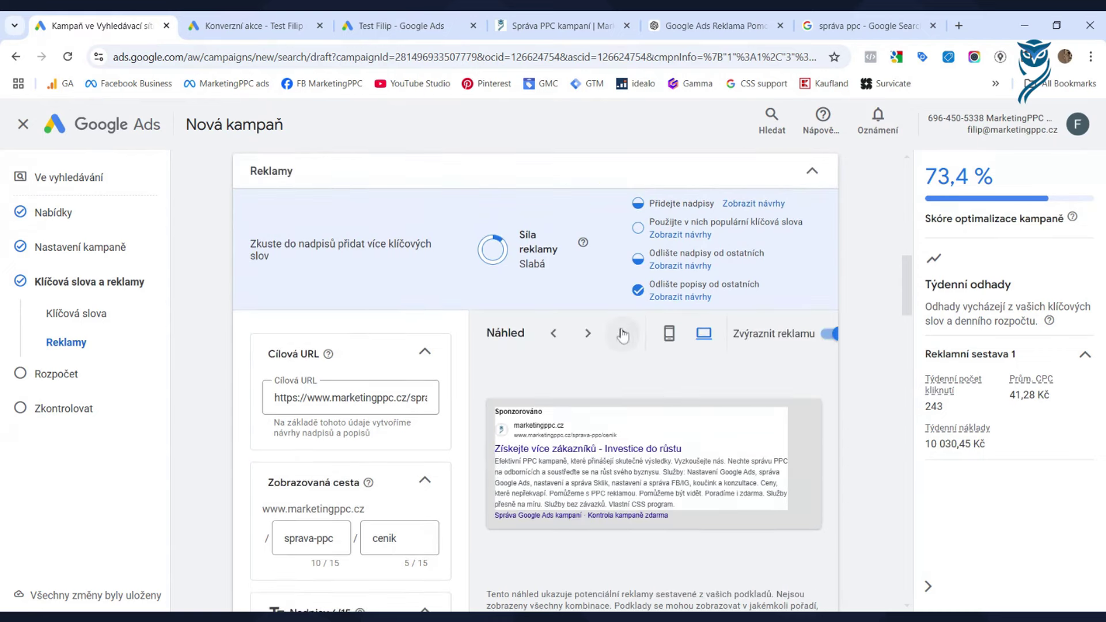
click(588, 334)
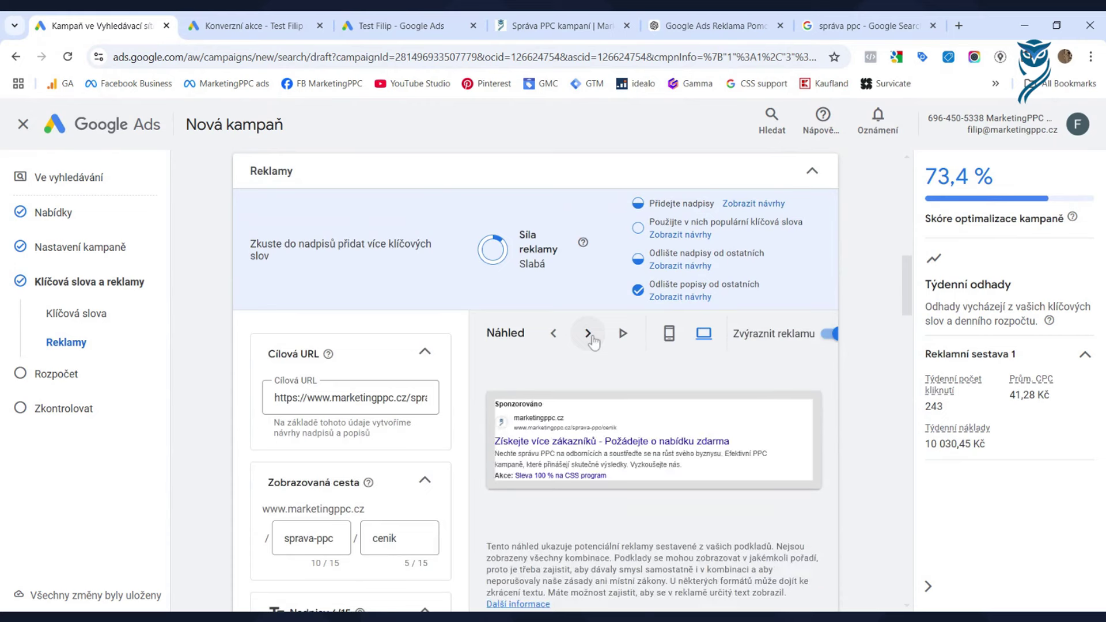
Step: Pin the headline "Expert na správu PPC" so it shows only in position 1
scroll(592, 342, down, 2)
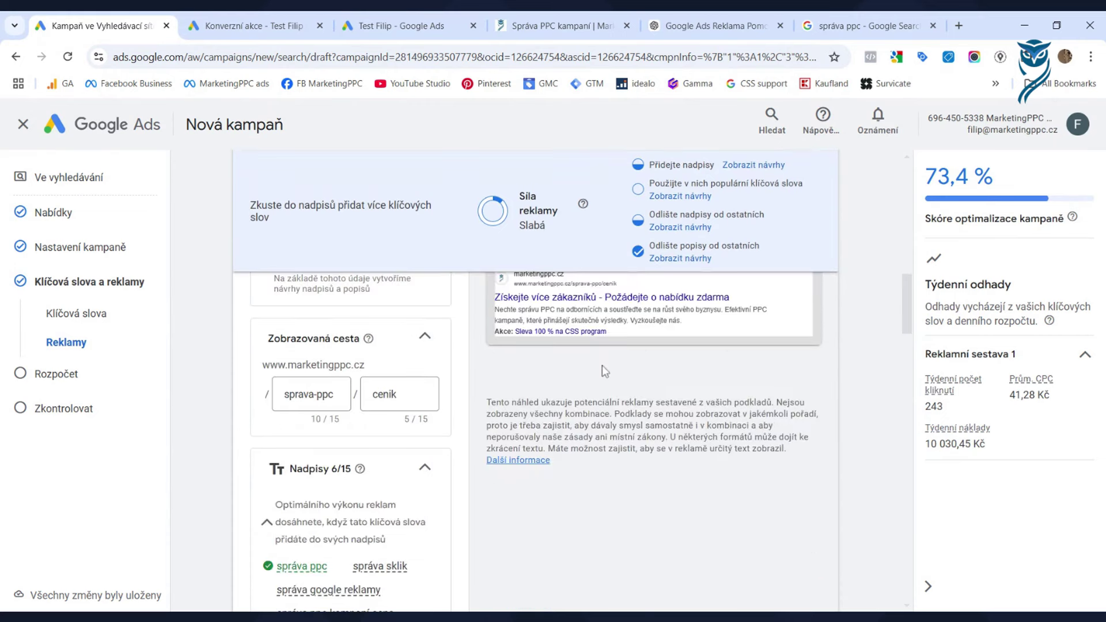
scroll(603, 366, up, 1)
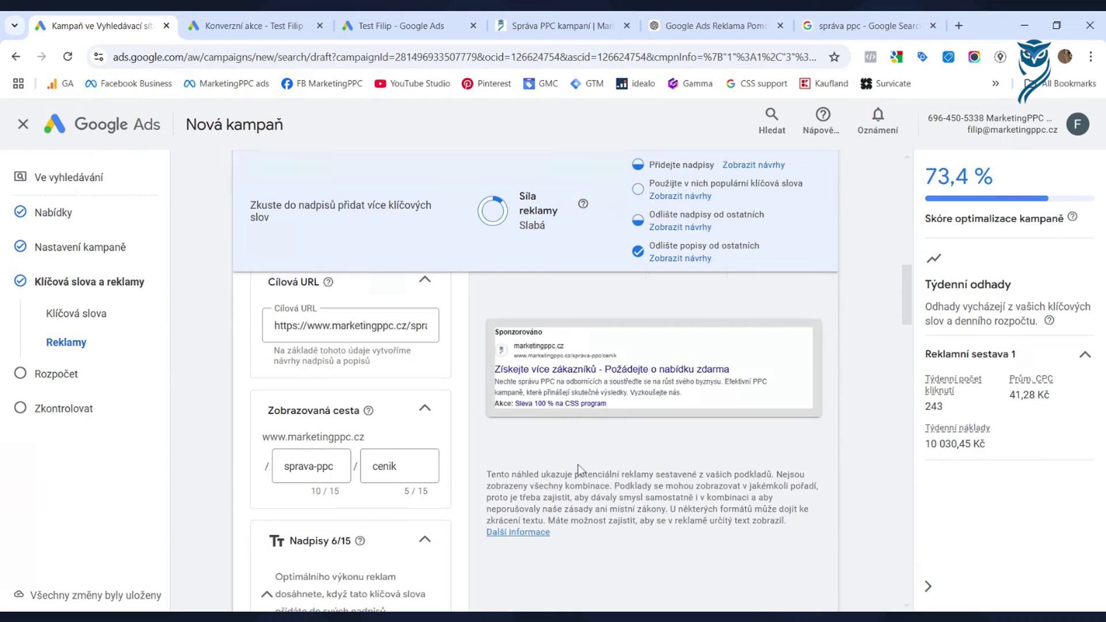
scroll(555, 466, down, 6)
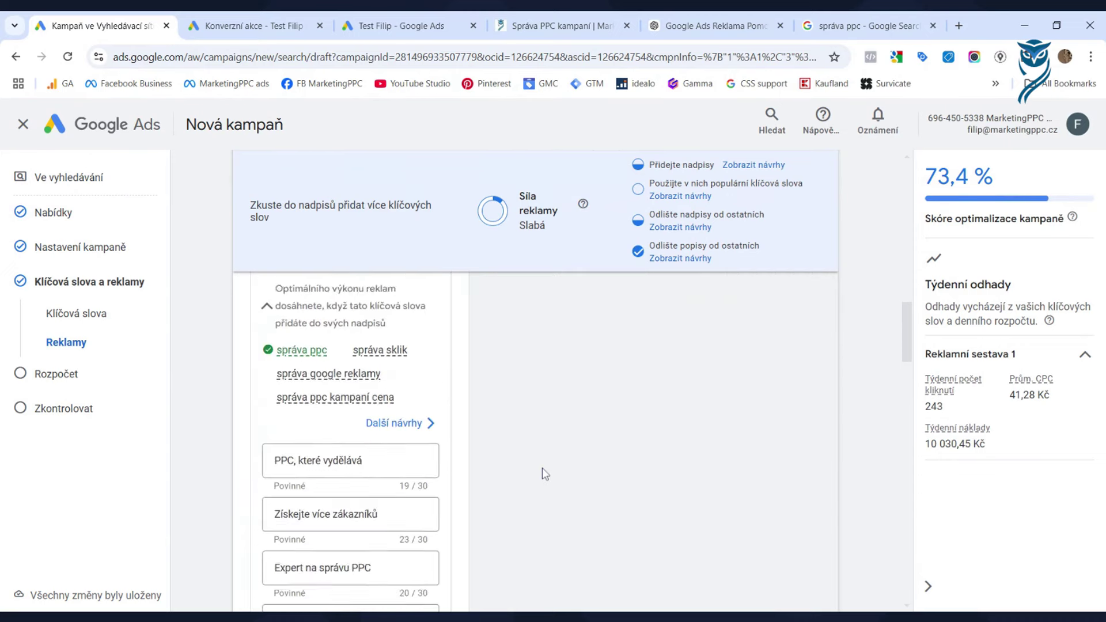
scroll(445, 368, down, 1)
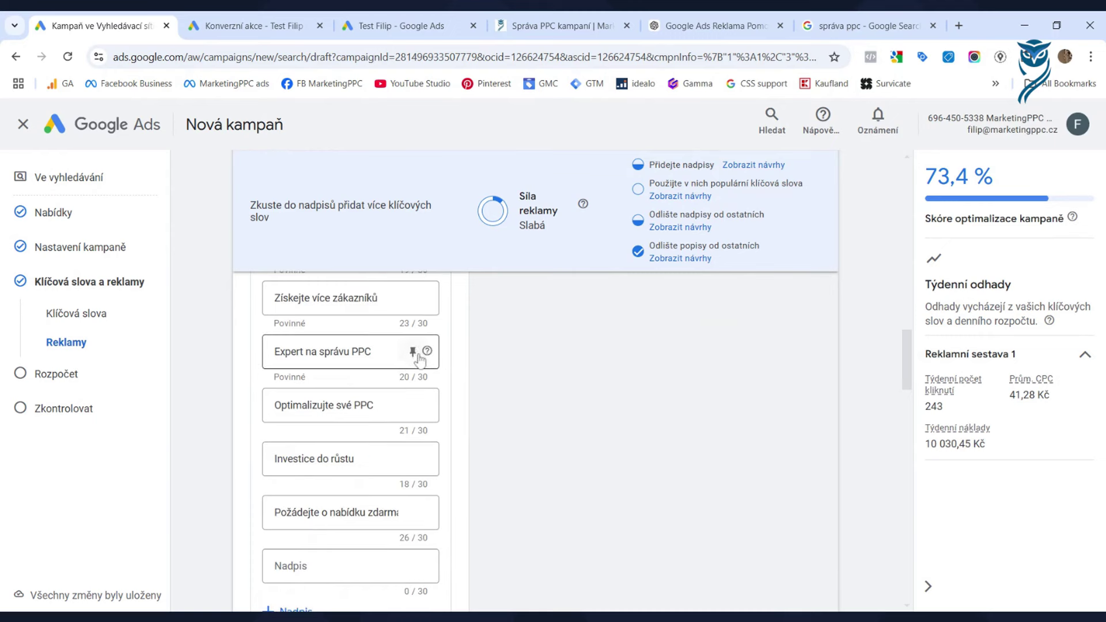
click(412, 351)
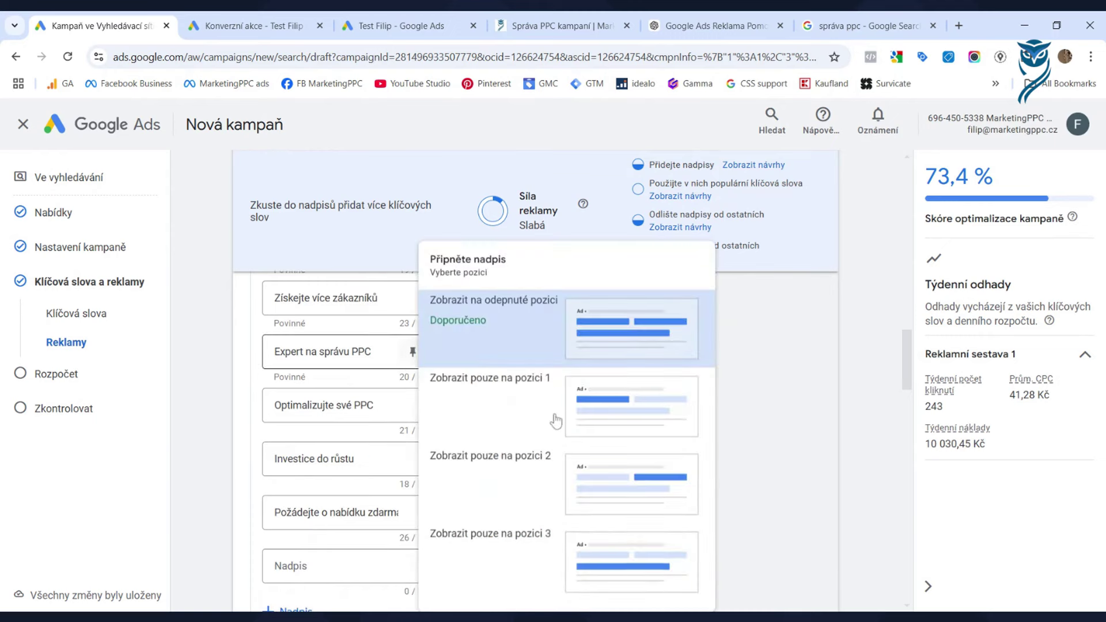
click(504, 405)
Step: Check the ad preview and pin the headline "Optimalizujte své PPC" to position 1 as well
scroll(551, 438, up, 8)
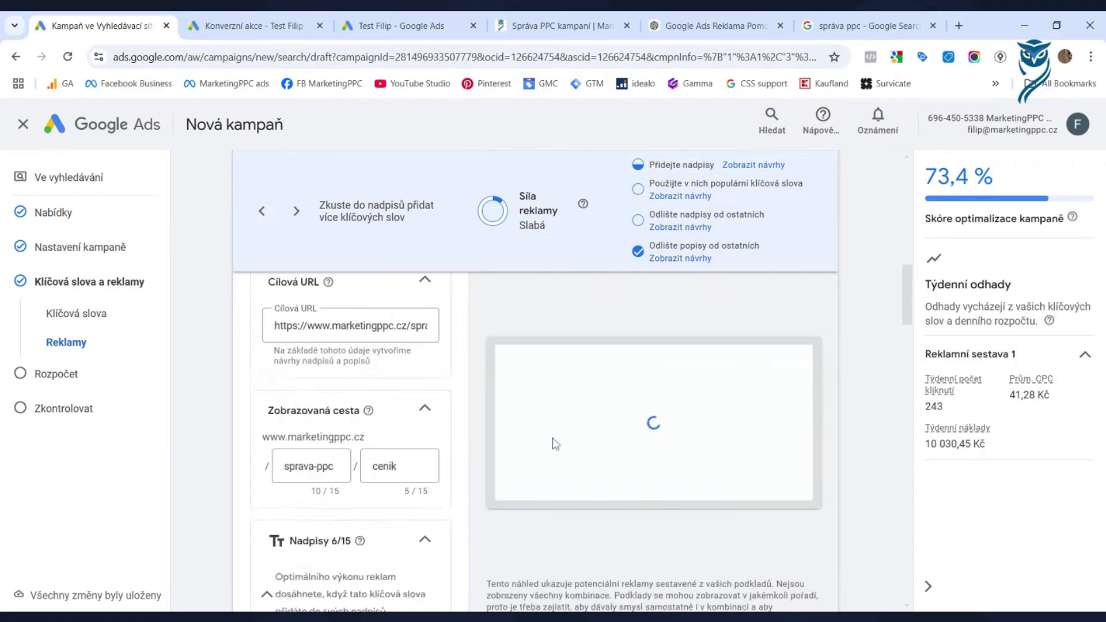
scroll(558, 447, down, 9)
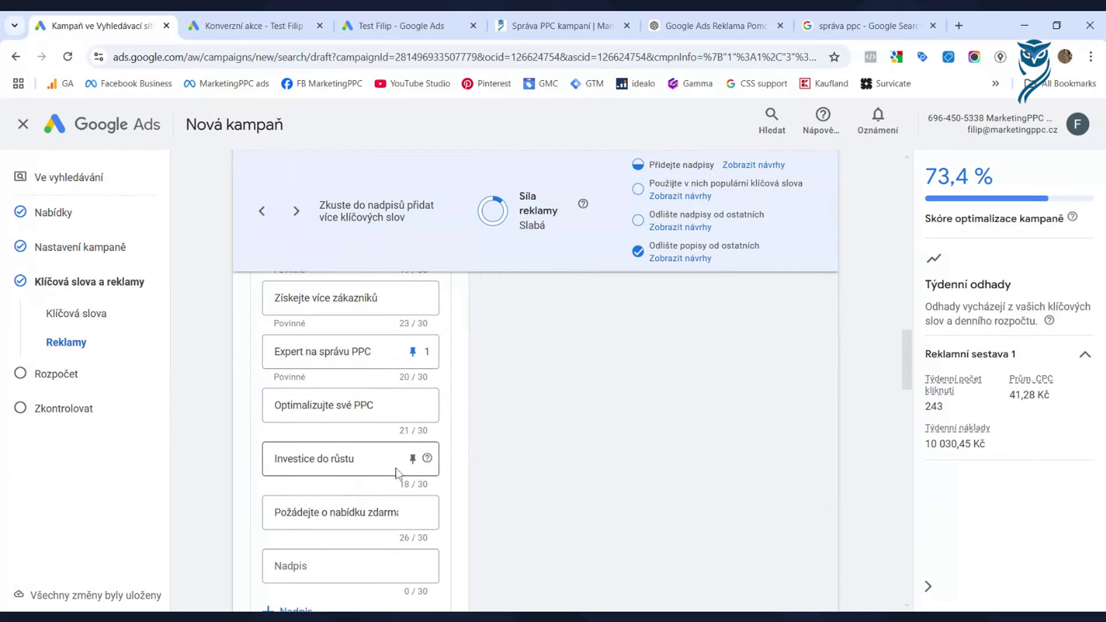
scroll(419, 468, up, 1)
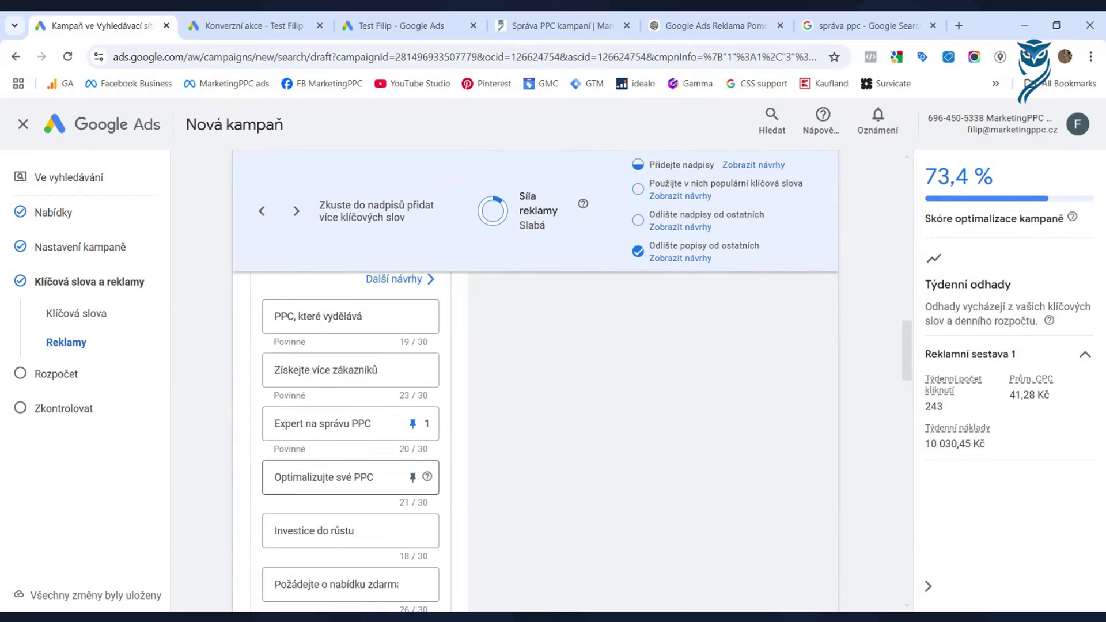
click(413, 478)
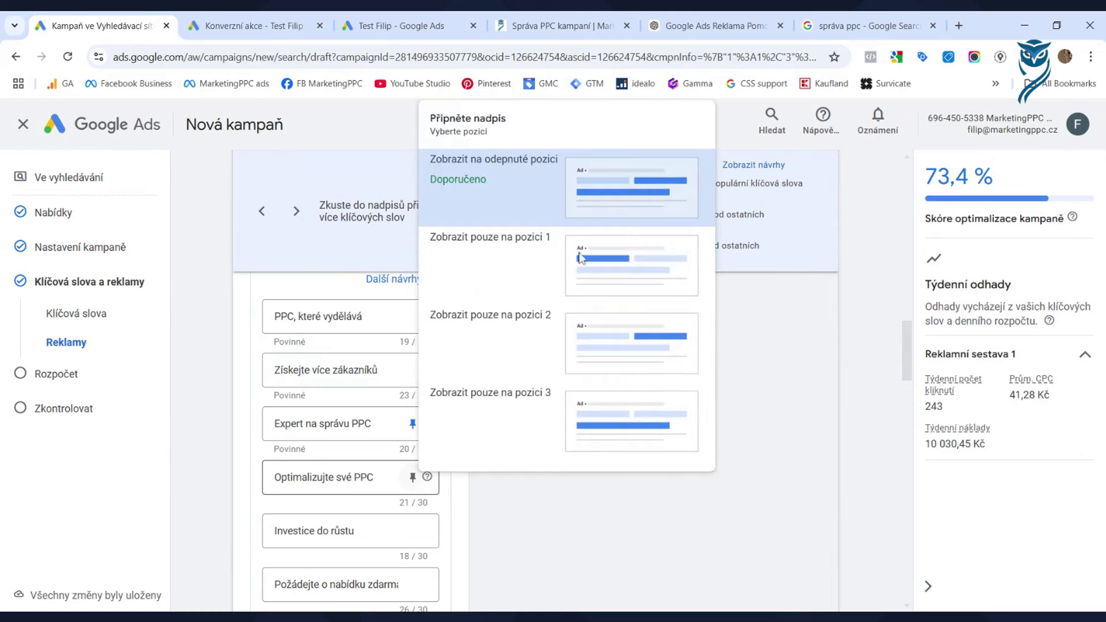
click(531, 255)
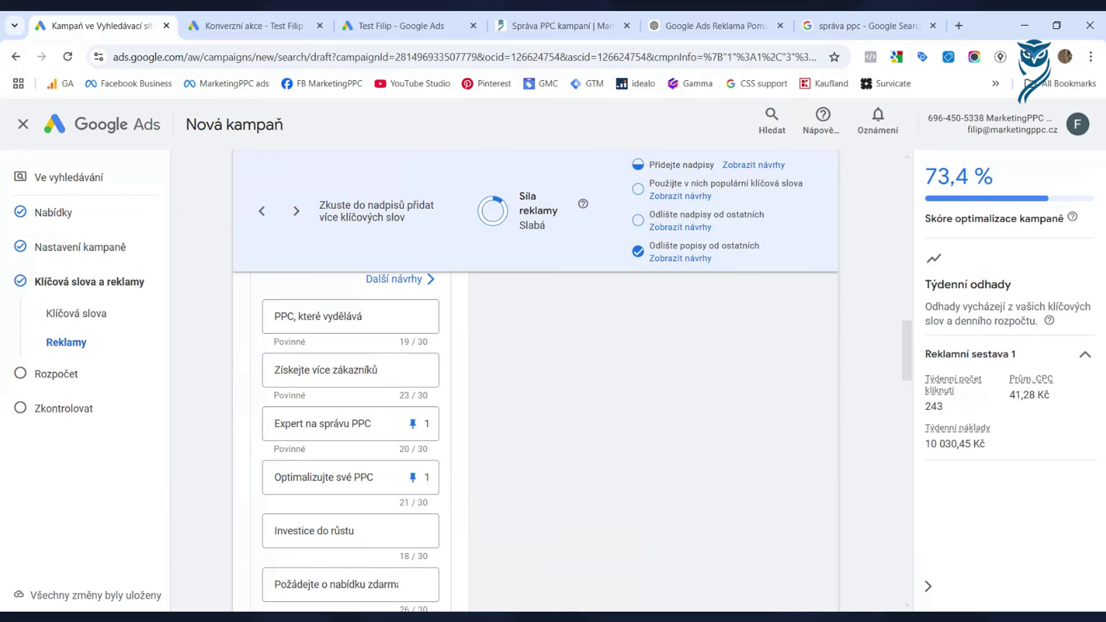
Step: Review the pinned and unpinned headlines, the suggested keywords and the ad's descriptions
scroll(442, 433, down, 2)
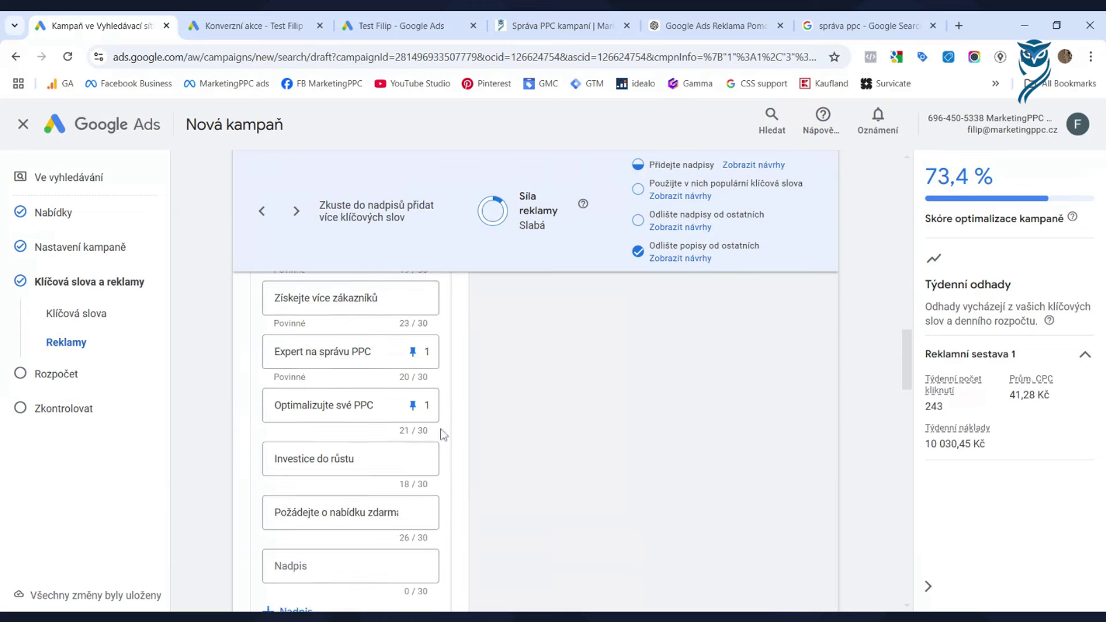
scroll(443, 433, down, 2)
scroll(443, 434, up, 4)
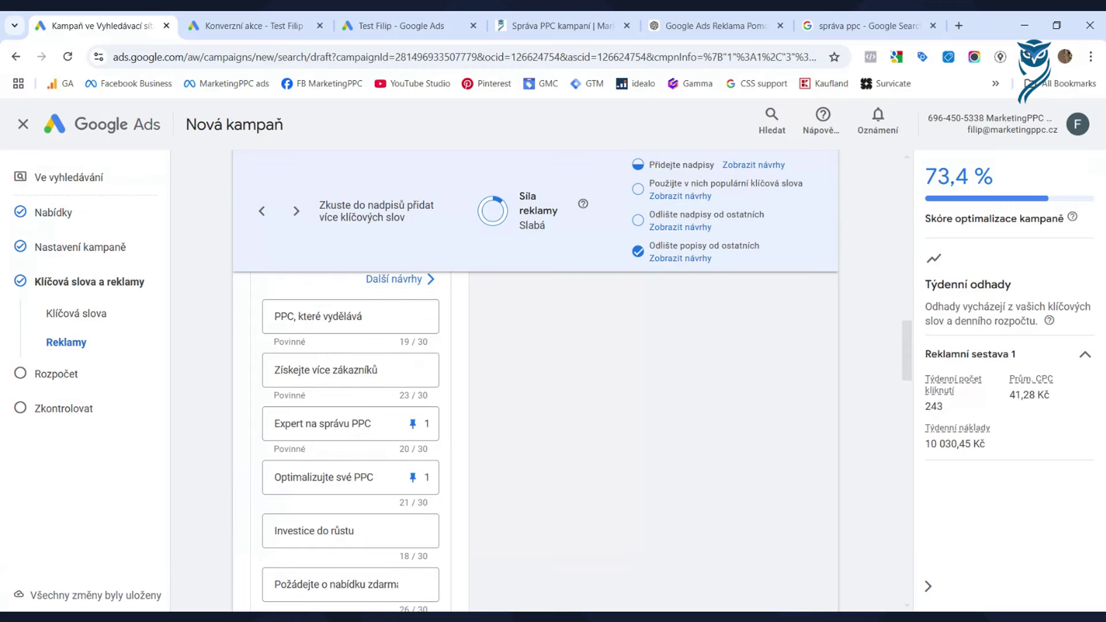
scroll(442, 433, down, 4)
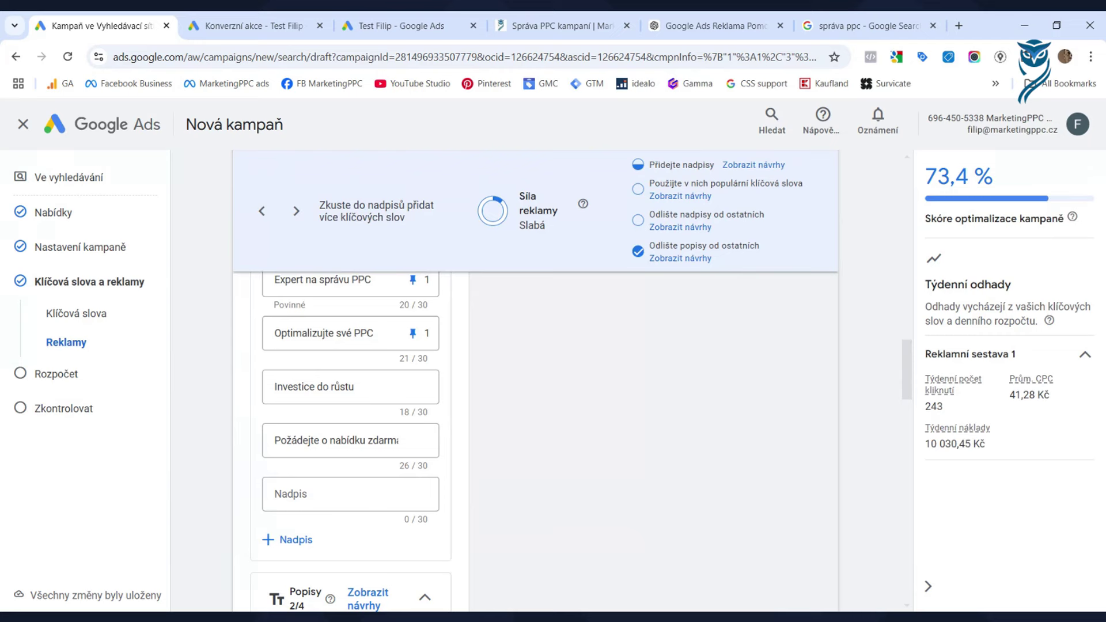
scroll(445, 429, up, 14)
scroll(450, 436, down, 10)
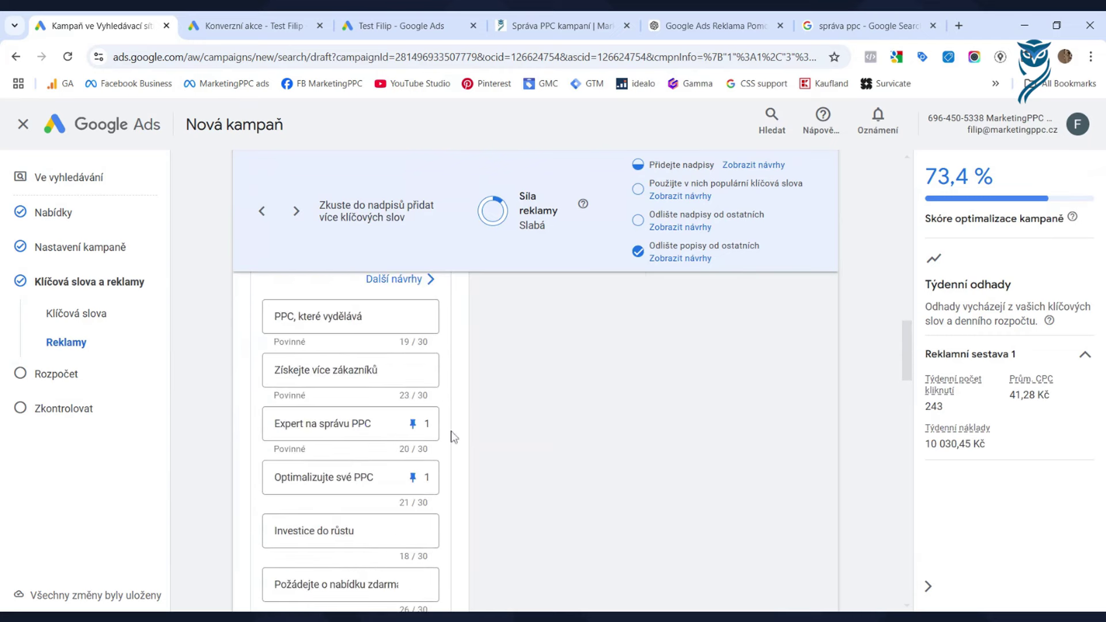
scroll(452, 436, down, 4)
scroll(451, 437, up, 4)
scroll(465, 425, up, 7)
scroll(465, 425, down, 4)
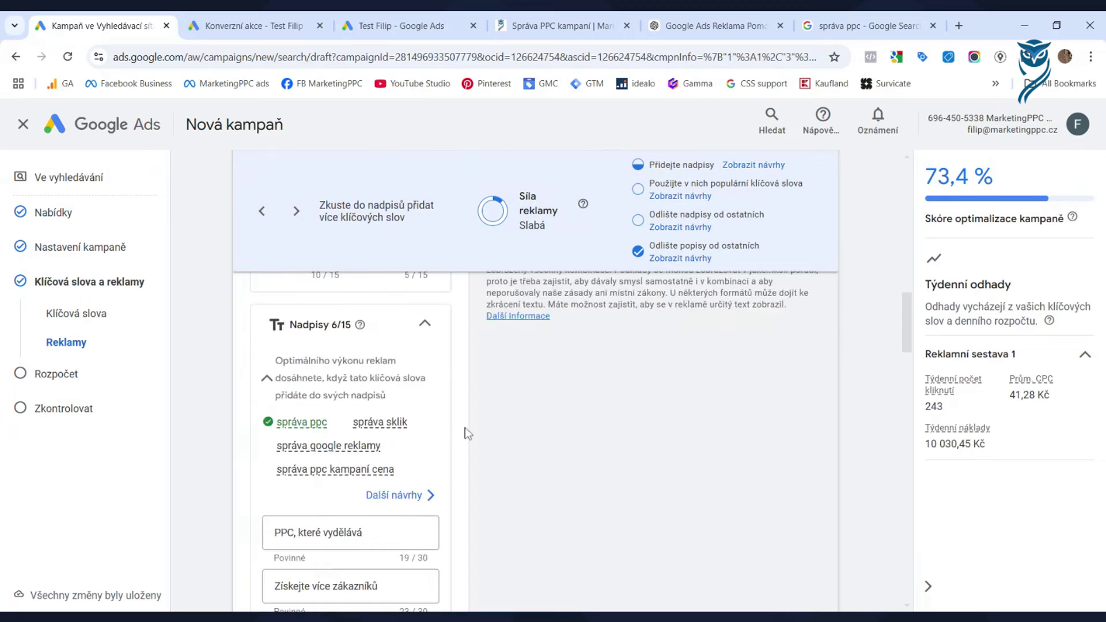
scroll(465, 427, down, 7)
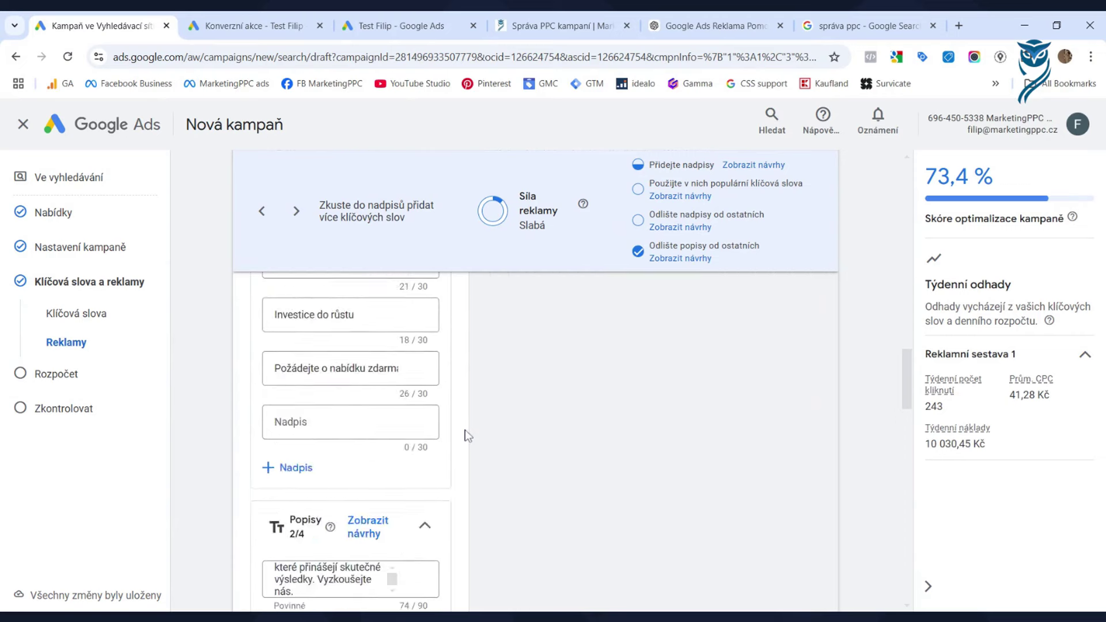
scroll(465, 430, down, 7)
scroll(464, 431, up, 4)
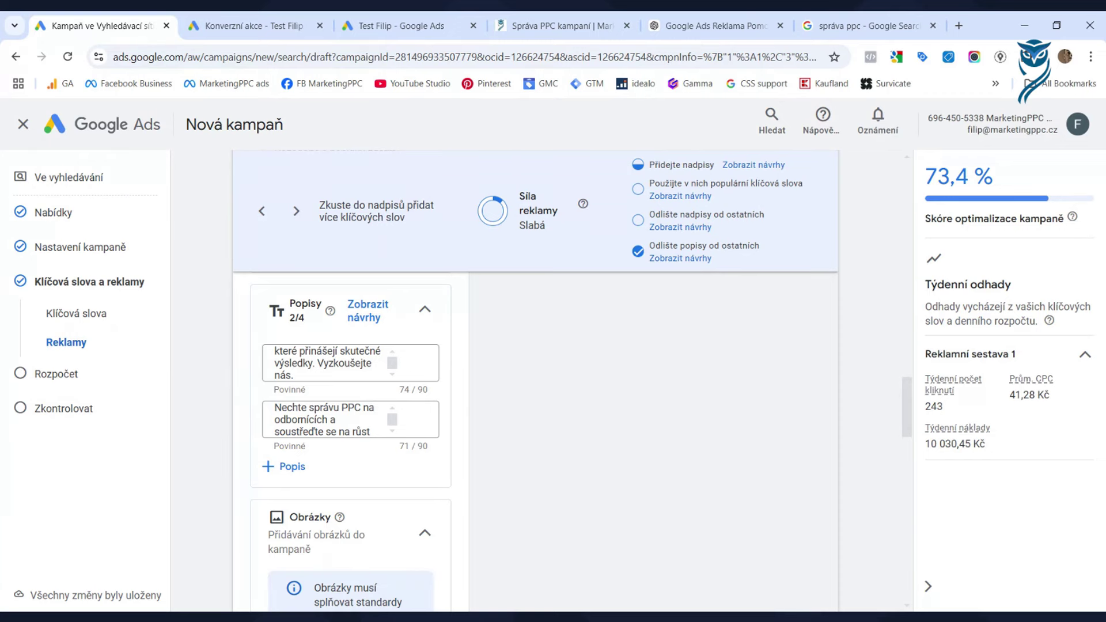
Step: Examine the sponsored ads in the Google results for "správa ppc" and return to the campaign draft
click(853, 25)
scroll(464, 266, up, 4)
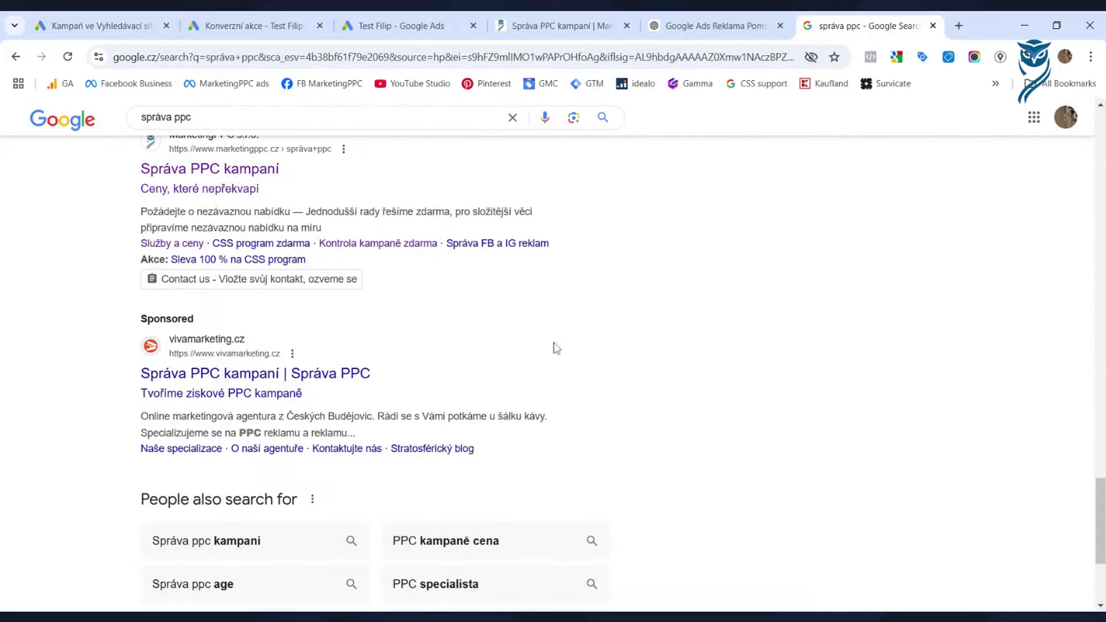
scroll(182, 422, up, 15)
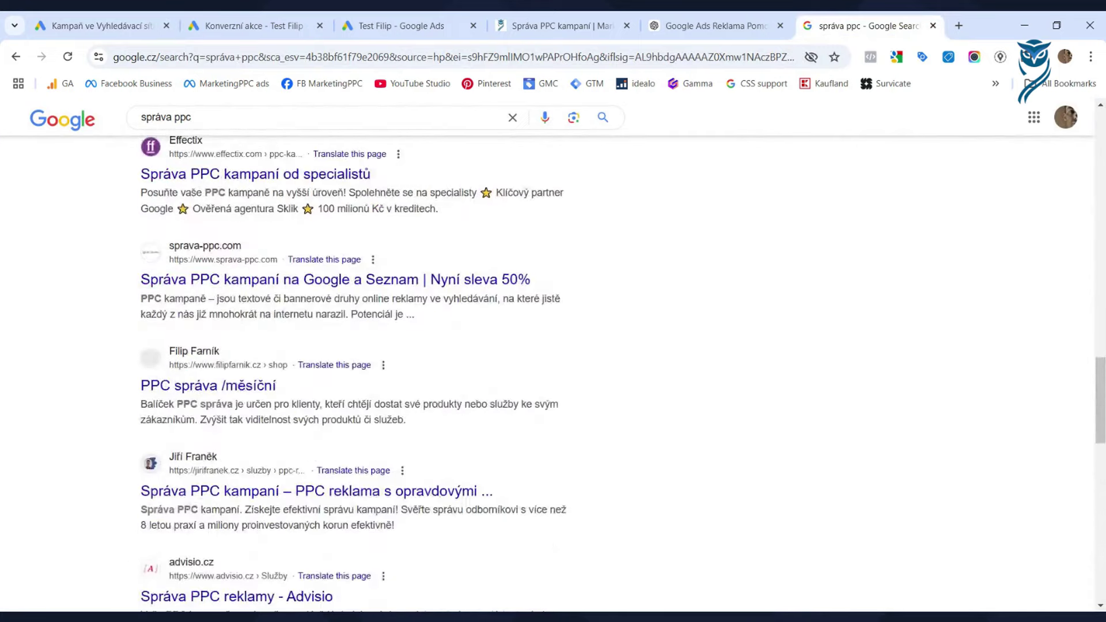
scroll(49, 379, up, 10)
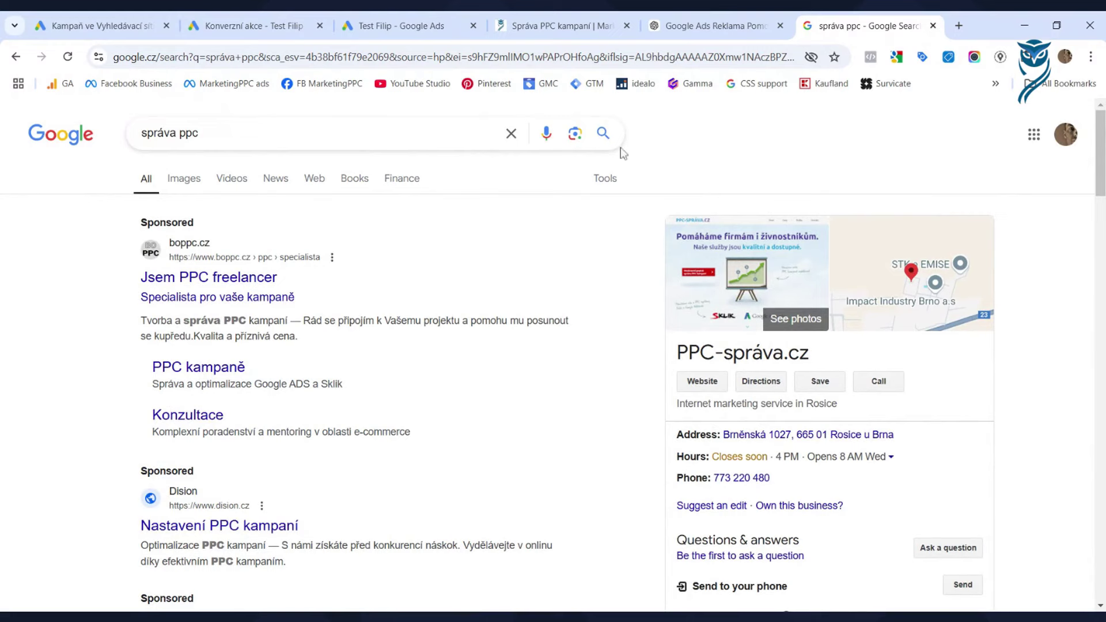
click(98, 25)
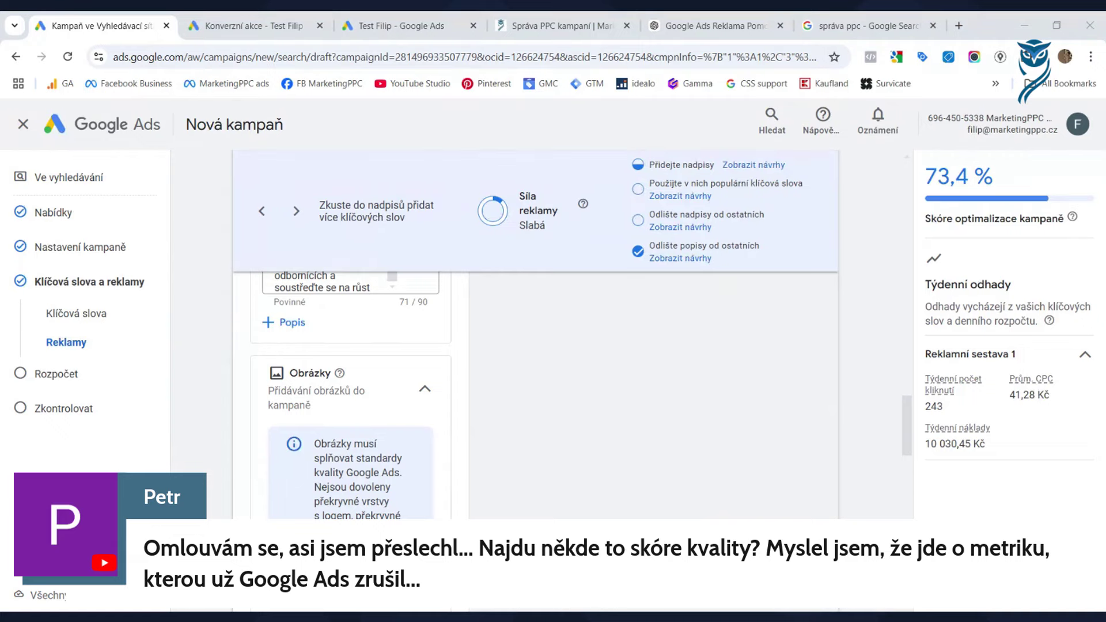
Step: Switch to the brand ad group's search keywords and add the "Skóre kvality" column to the keyword table
click(379, 27)
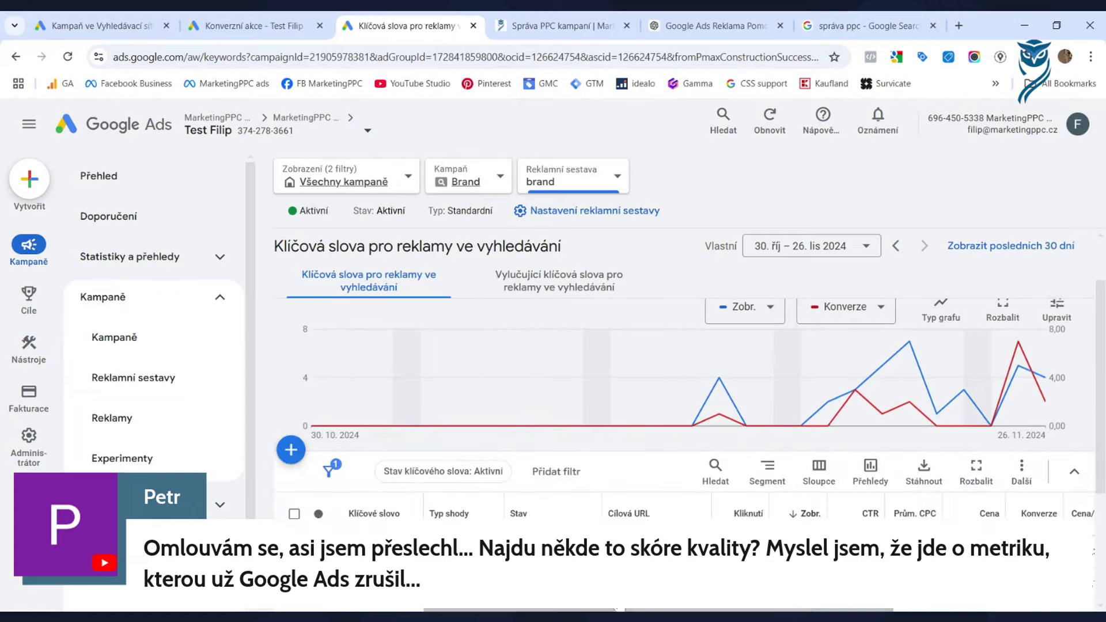
scroll(684, 404, down, 3)
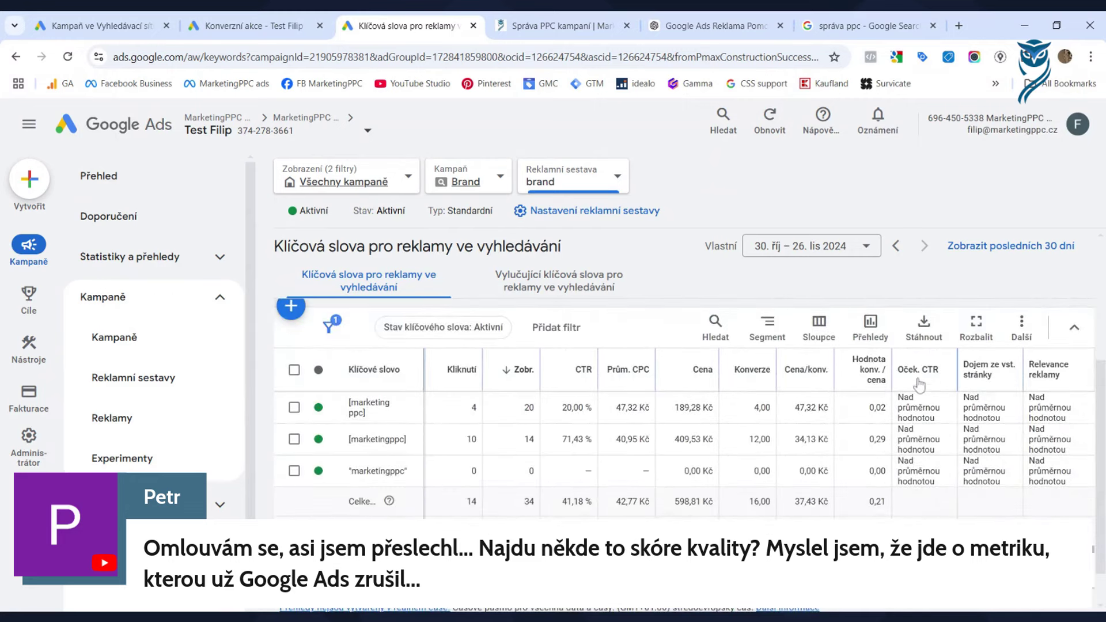
mouse_move(919, 384)
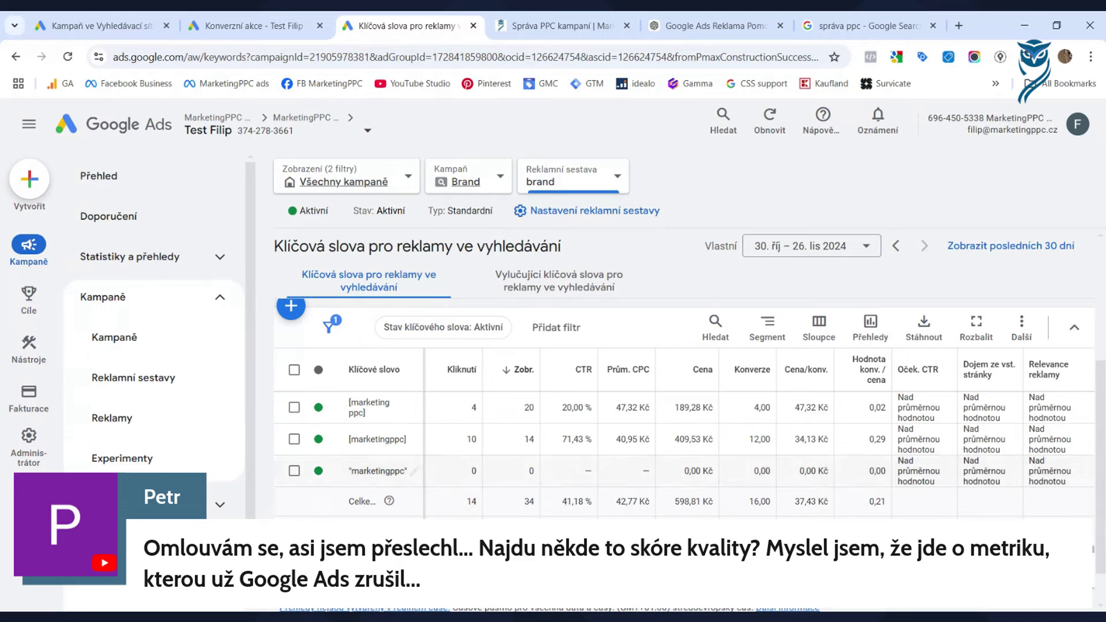
click(818, 327)
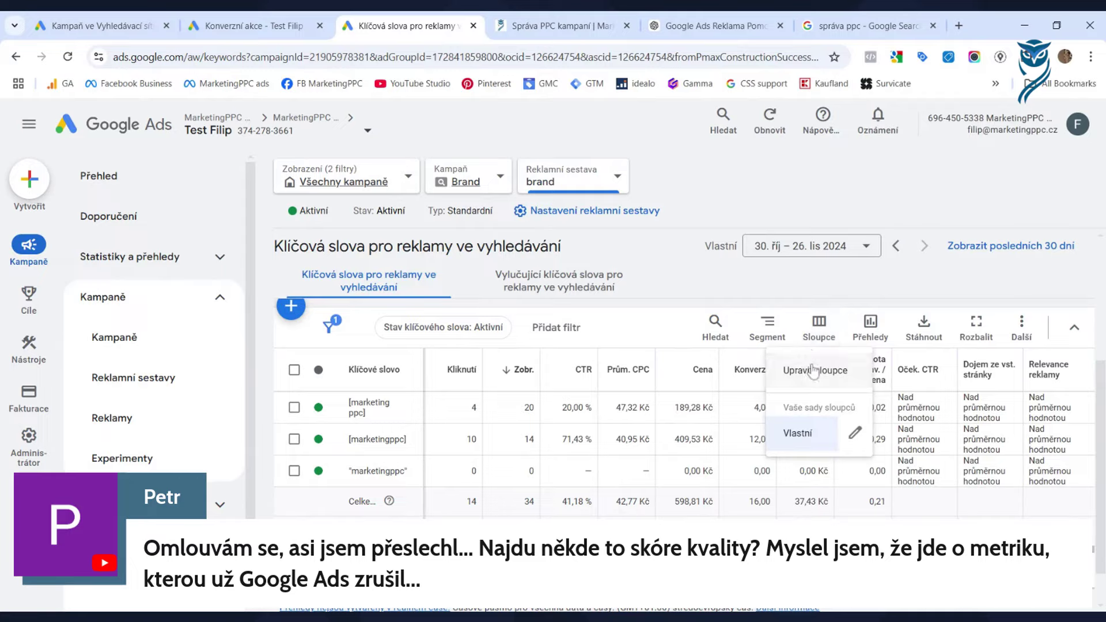
click(813, 371)
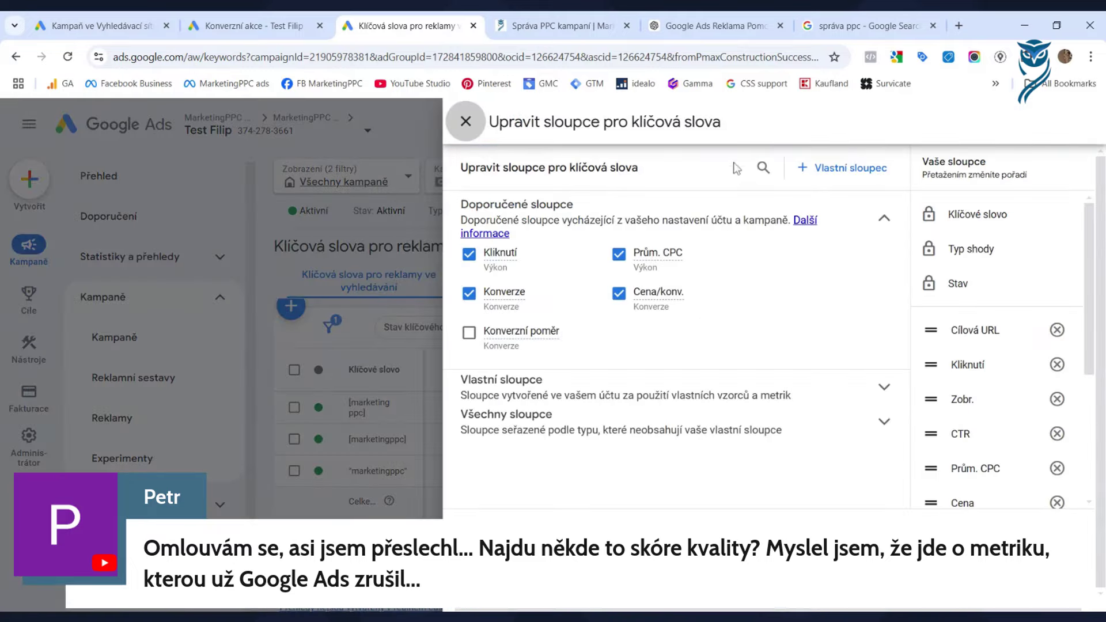
click(763, 168)
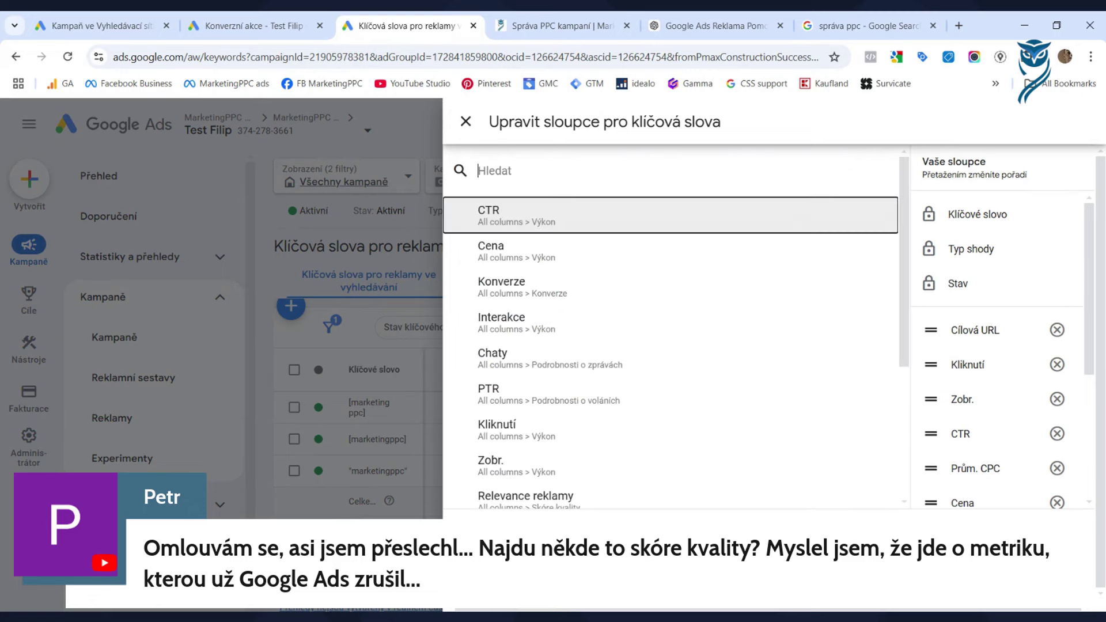
text(skó)
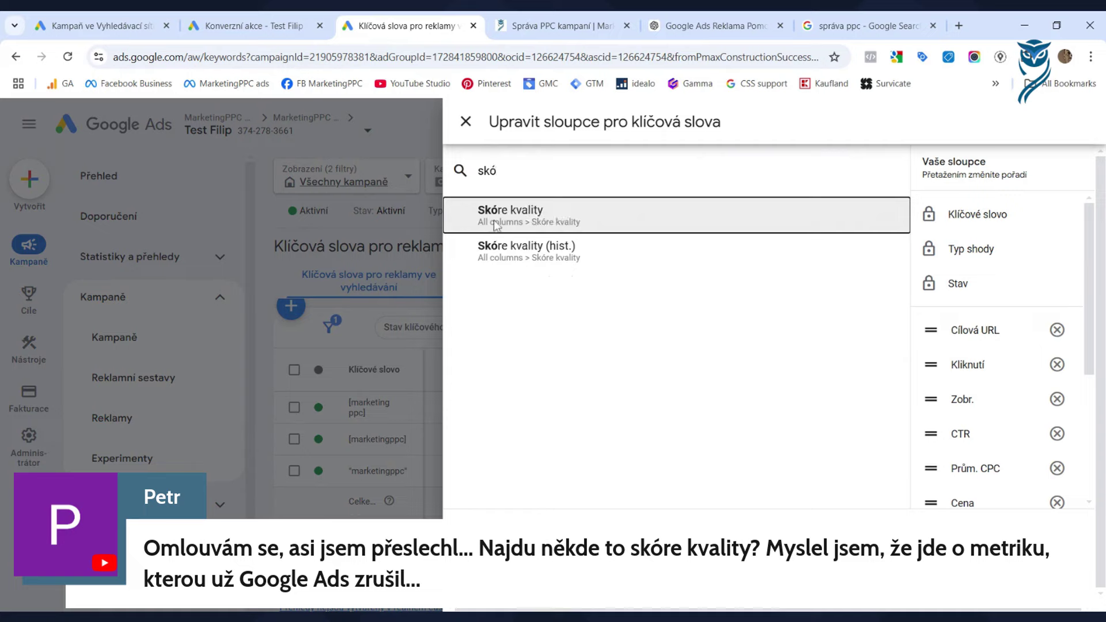
click(496, 223)
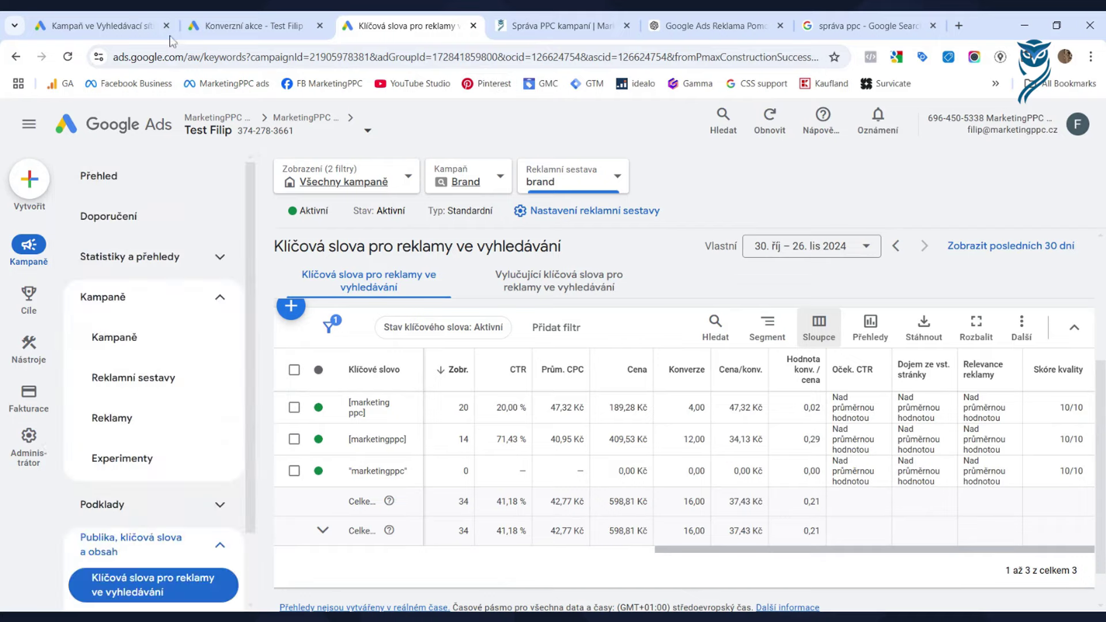
Step: Return to the campaign draft and review the ad's pinned headlines, descriptions and image requirements
click(95, 25)
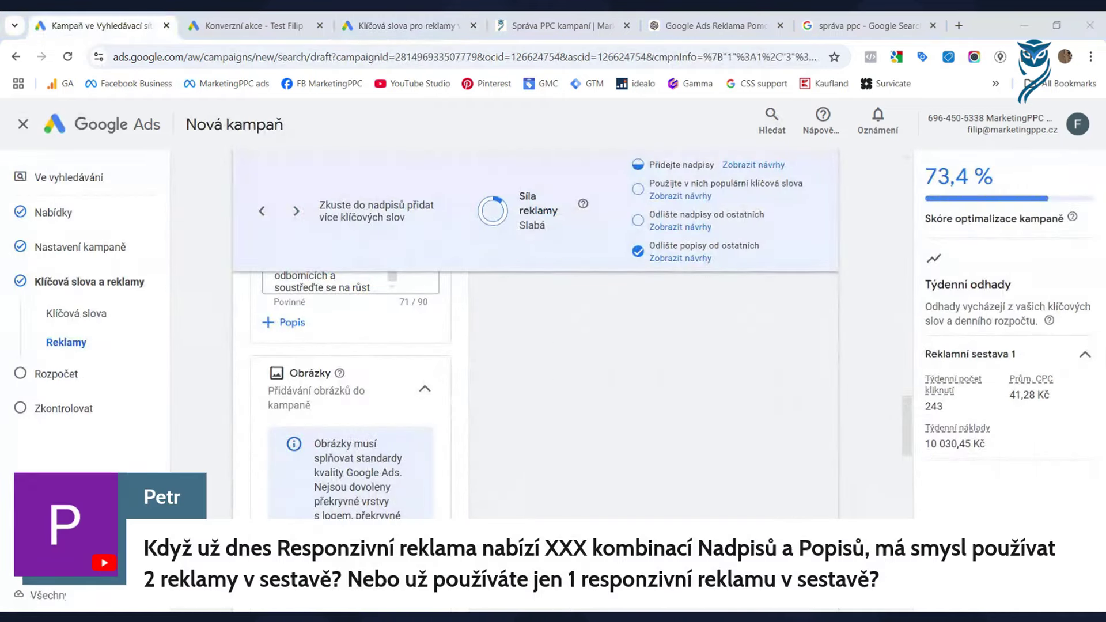
scroll(581, 504, up, 10)
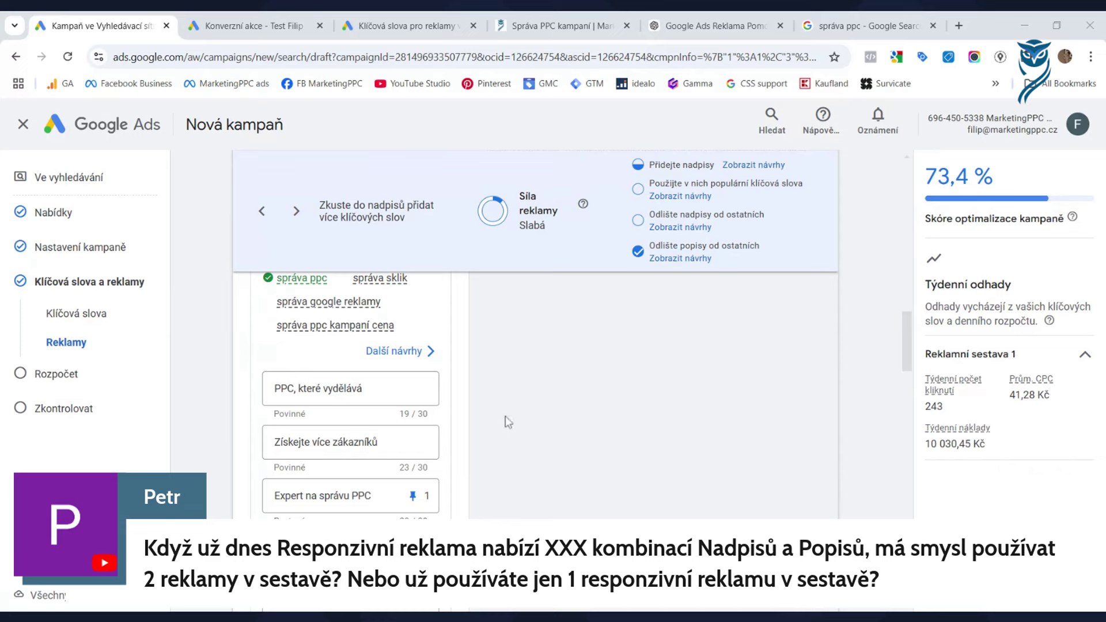
scroll(468, 393, down, 3)
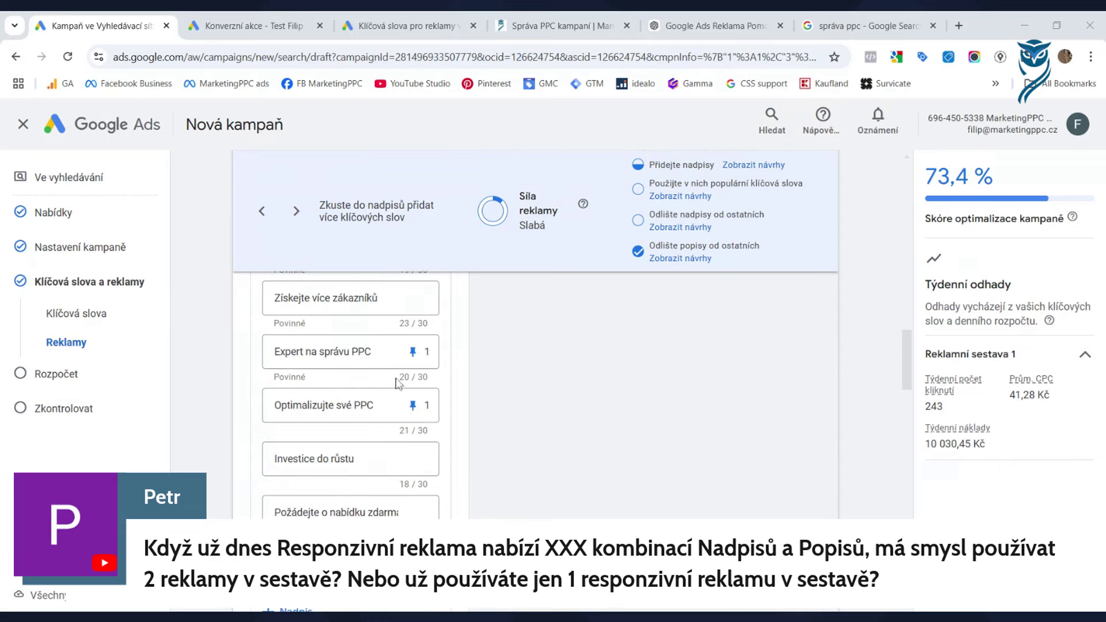
mouse_move(429, 460)
scroll(442, 457, down, 10)
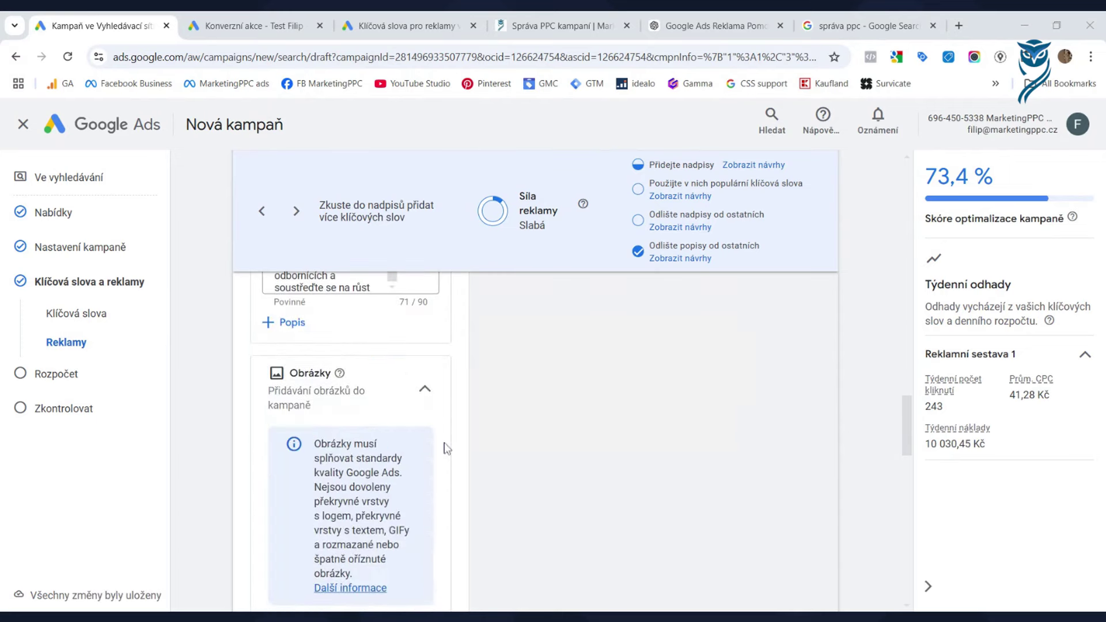
scroll(434, 445, up, 1)
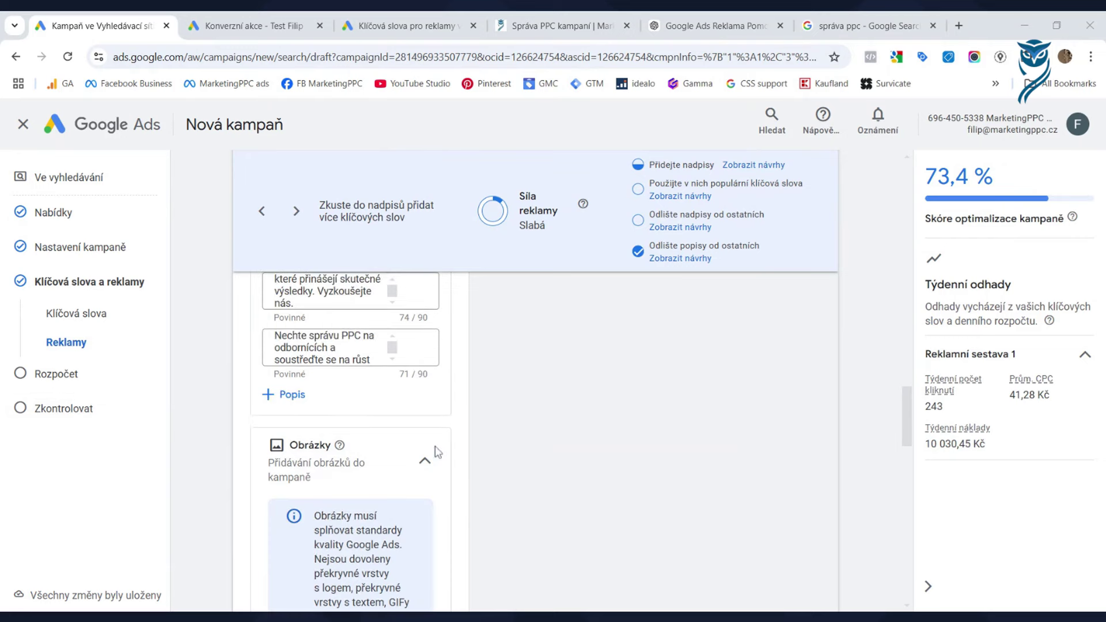
scroll(434, 446, down, 2)
scroll(441, 461, up, 1)
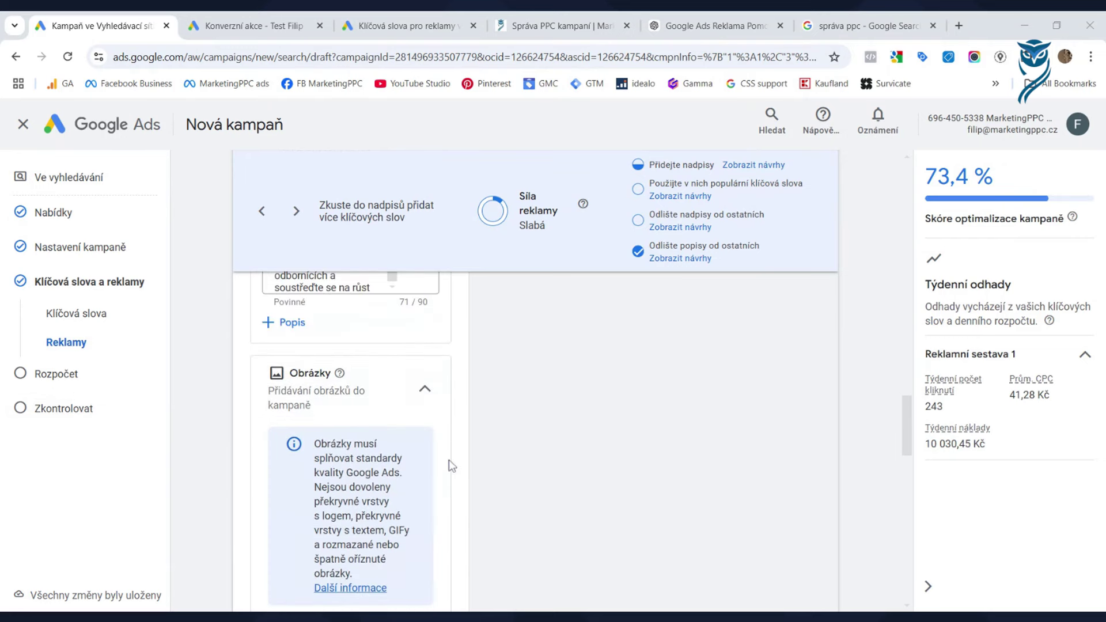
Step: Review the ad's descriptions, display path, suggested headline keywords and preview in the ads section of the draft
scroll(448, 460, up, 1)
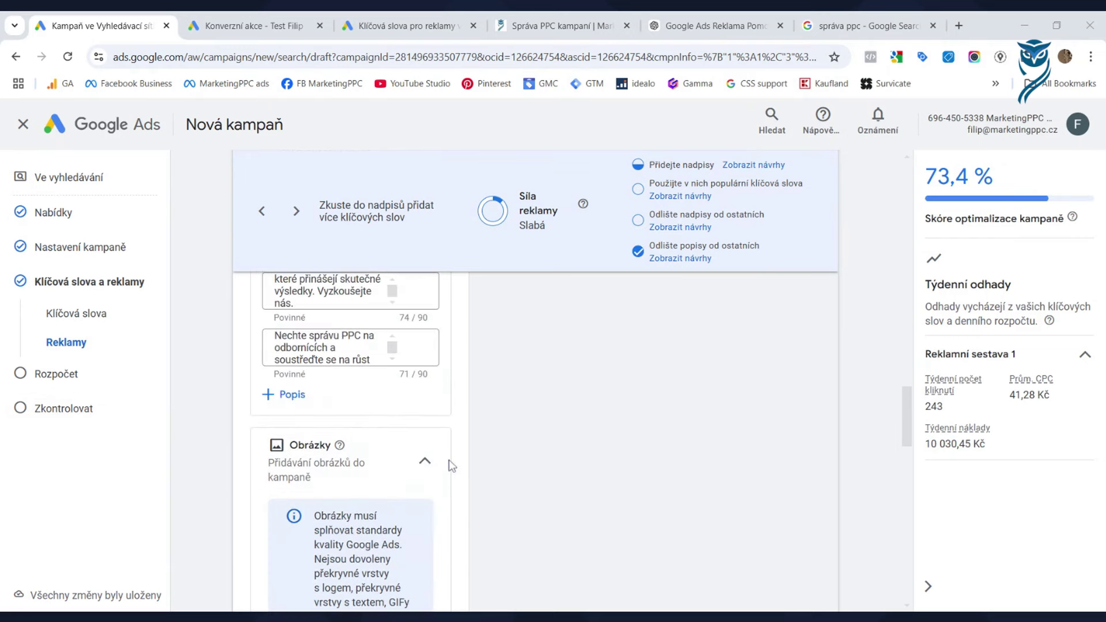
scroll(448, 459, up, 15)
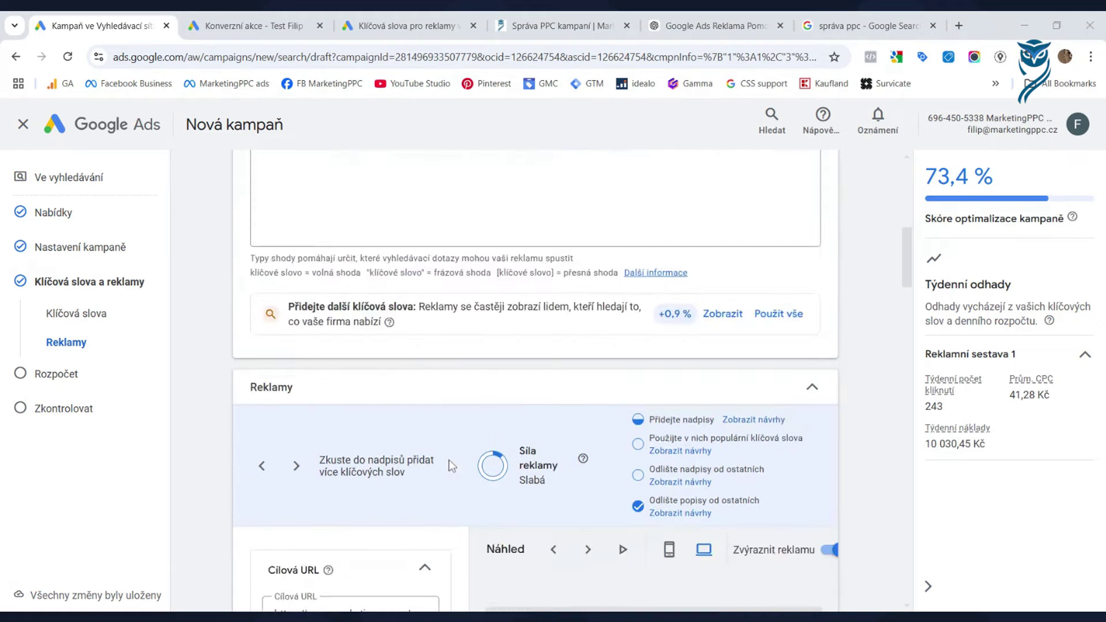
scroll(449, 460, up, 3)
scroll(576, 428, down, 5)
scroll(400, 551, down, 1)
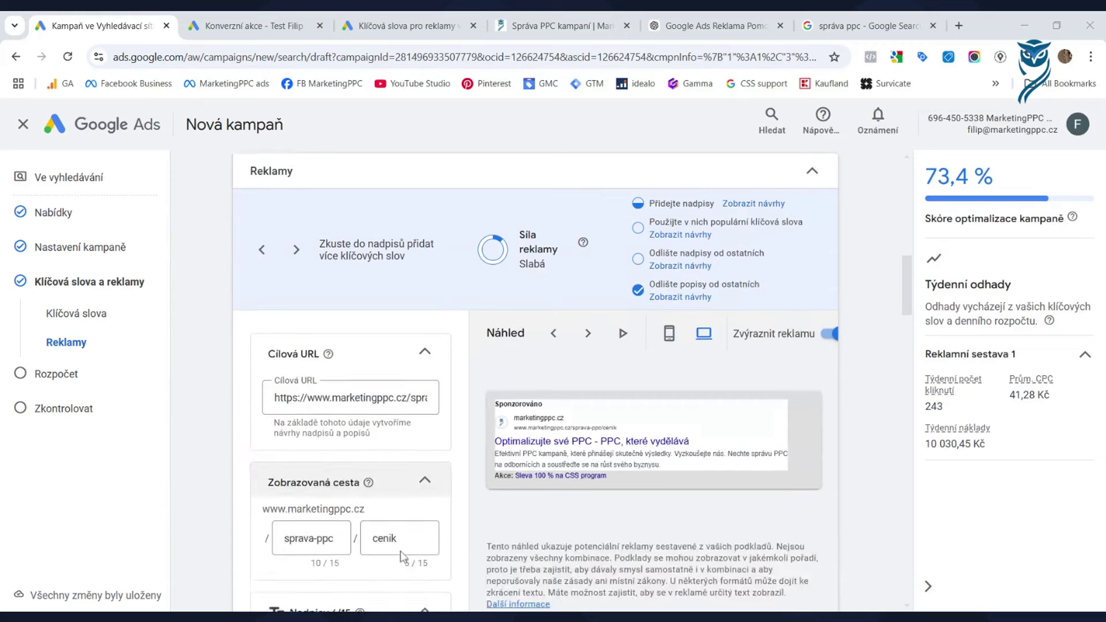
scroll(400, 550, down, 10)
scroll(399, 550, up, 8)
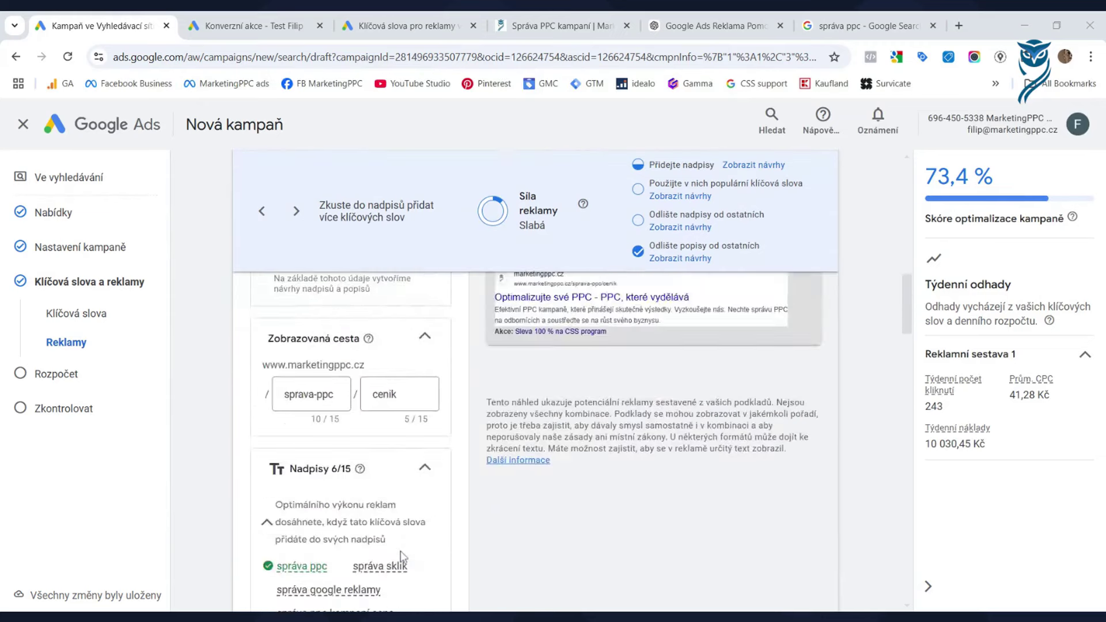
scroll(399, 551, up, 5)
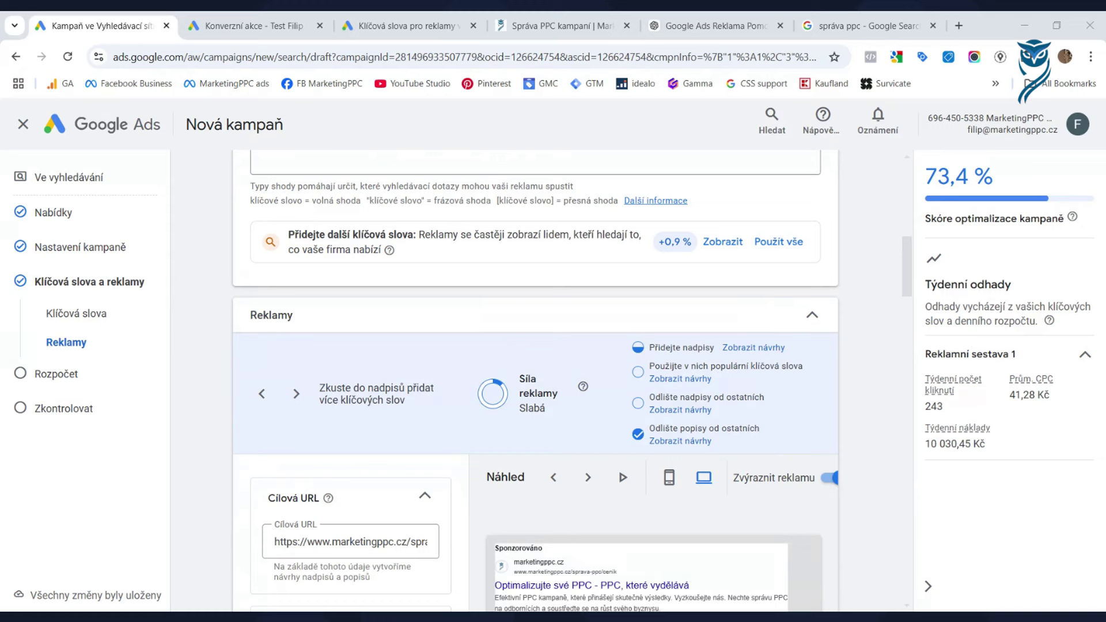
Step: Examine the ad strength suggestions and the ad preview, and continue through the headlines to the image requirements
scroll(546, 429, down, 1)
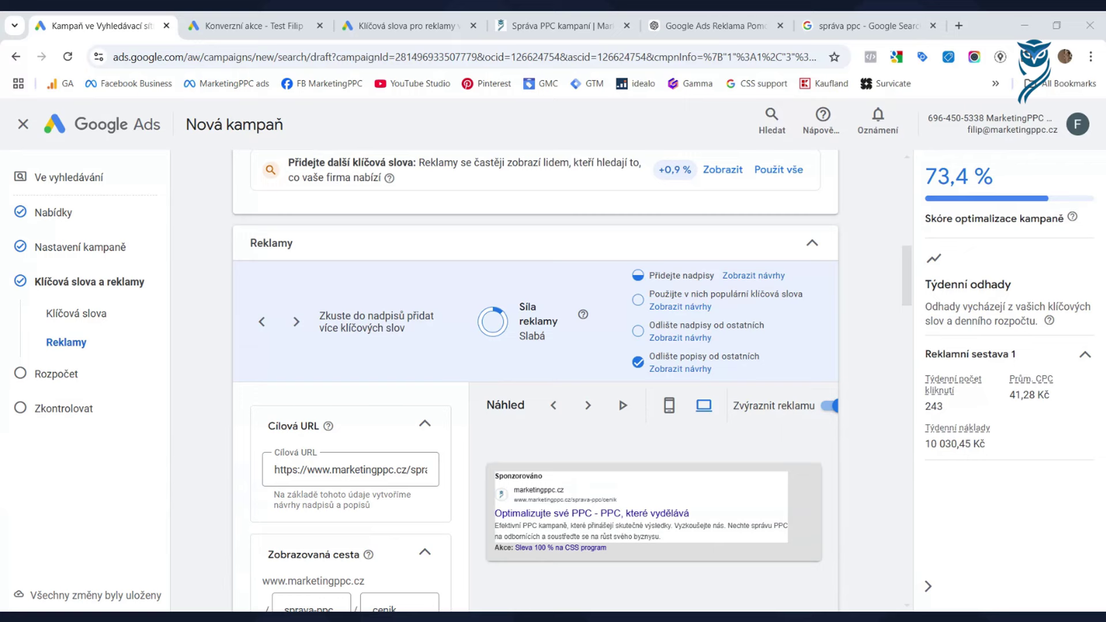
scroll(465, 471, down, 10)
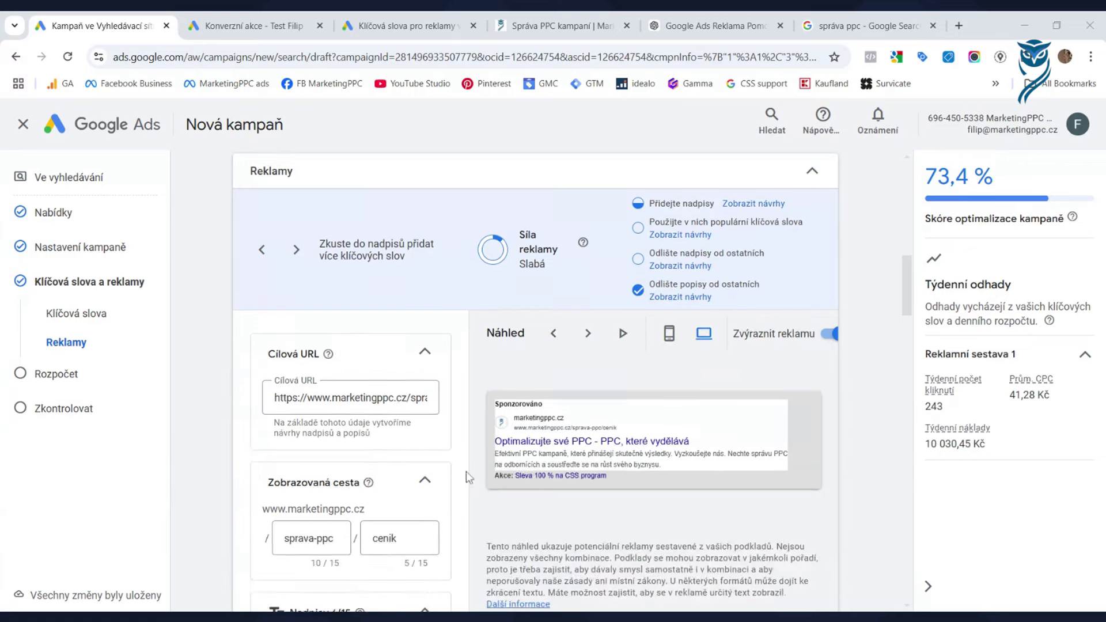
scroll(457, 479, up, 6)
scroll(457, 480, up, 4)
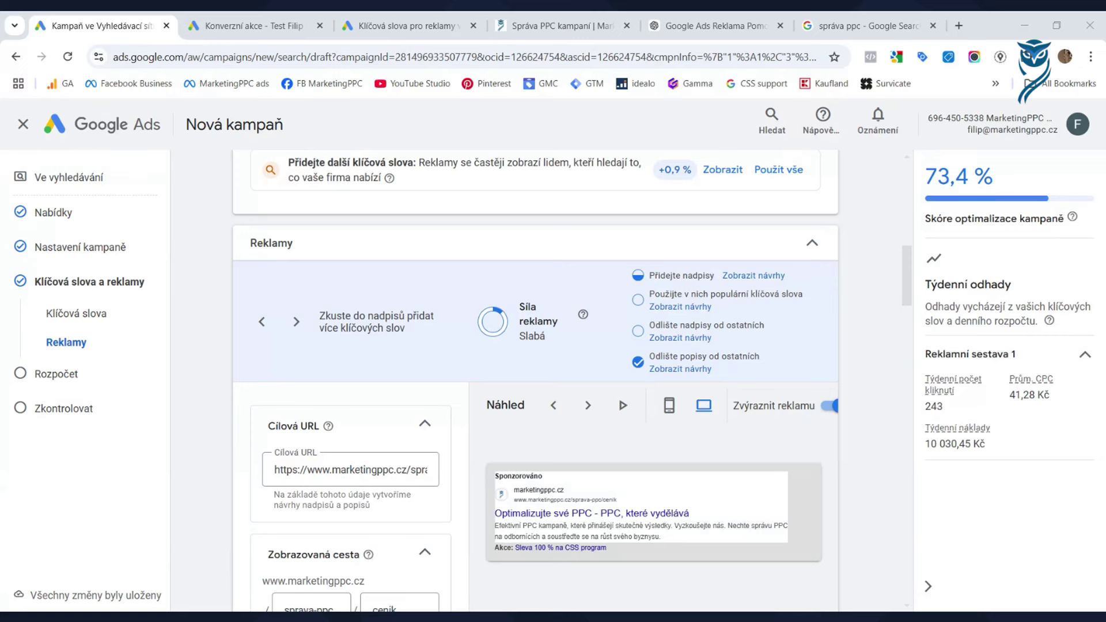
scroll(489, 476, down, 2)
scroll(500, 470, up, 2)
scroll(499, 469, down, 8)
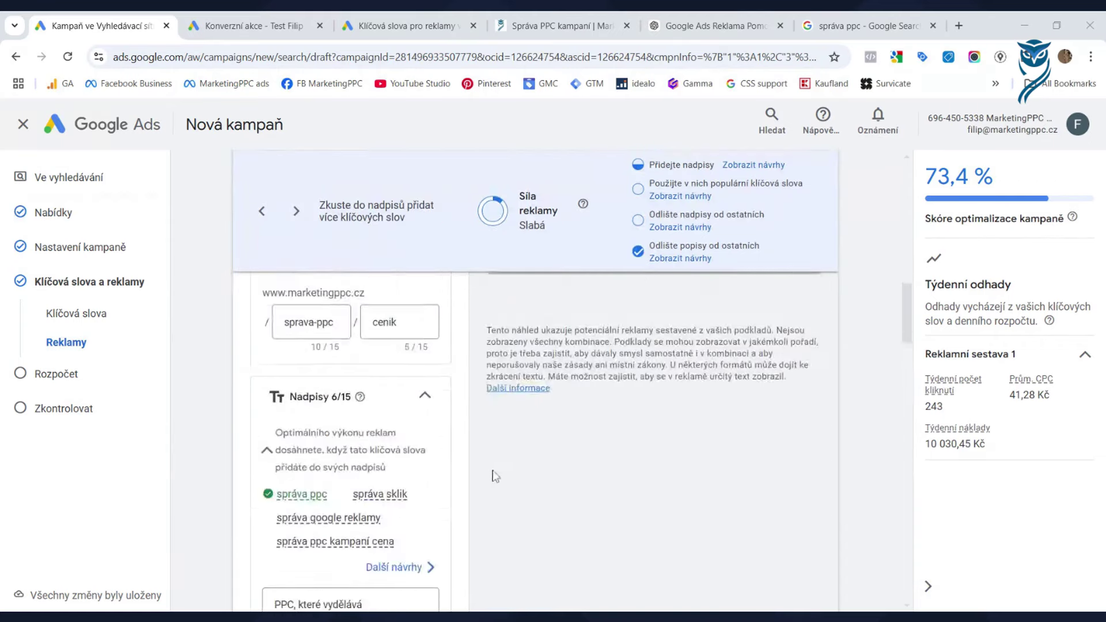
scroll(473, 458, down, 10)
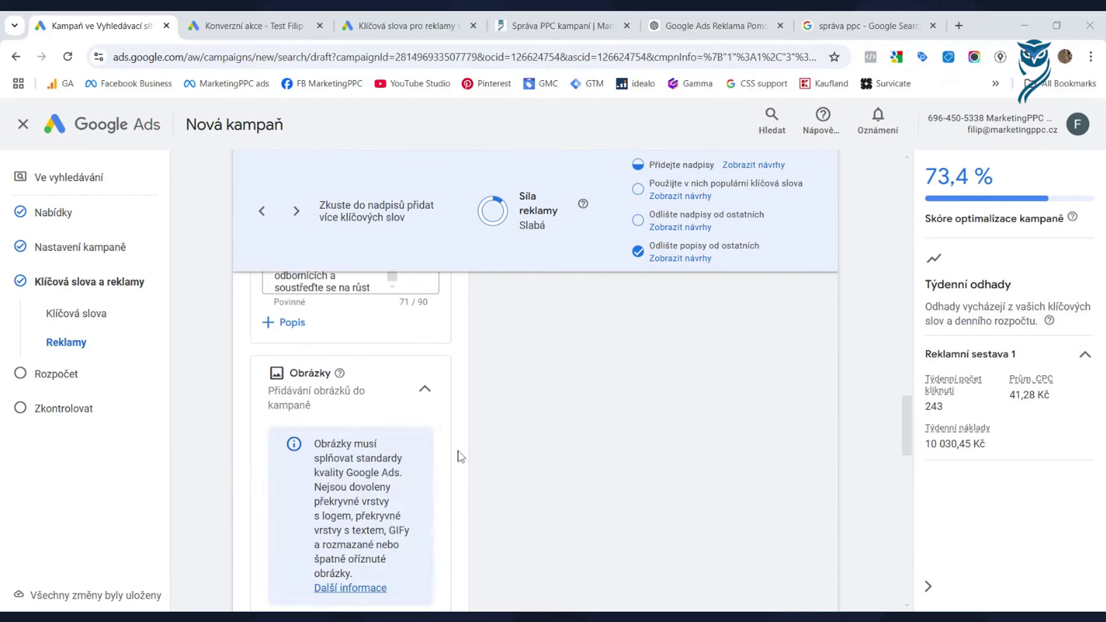
scroll(459, 455, up, 2)
scroll(459, 455, down, 3)
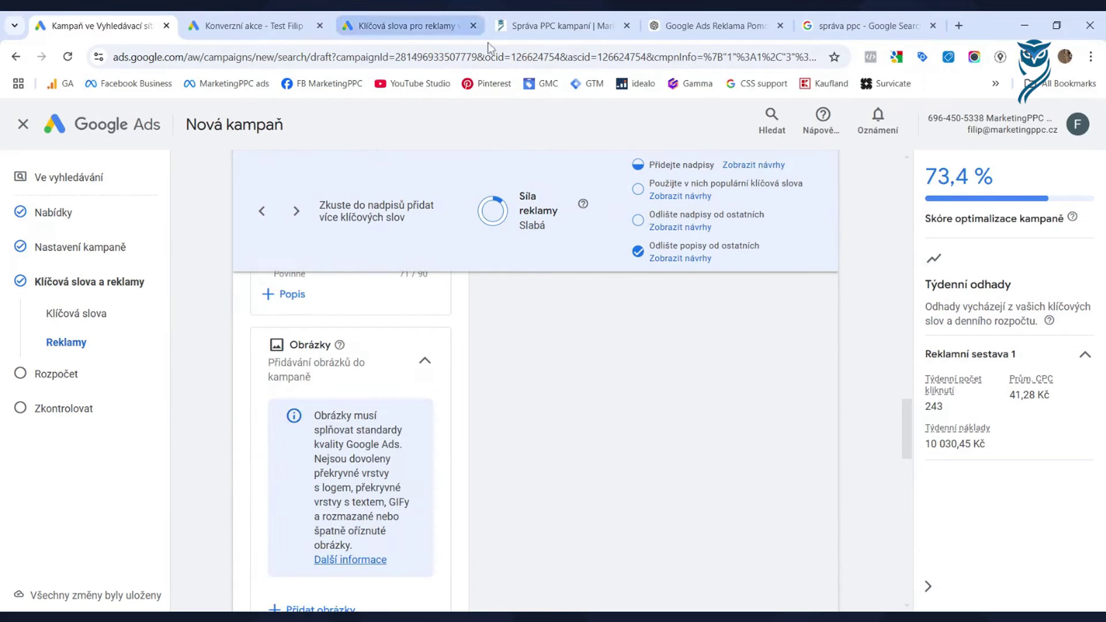
Step: Switch to the Google results for "správa ppc" and view the contact form attached to the MarketingPPC sponsored ad
click(844, 27)
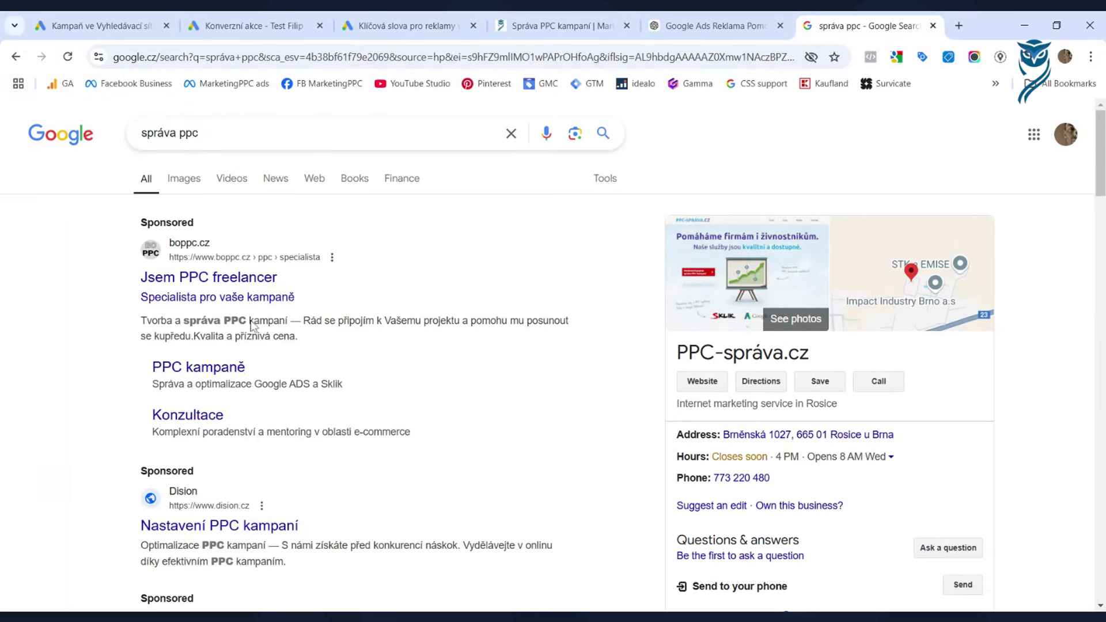
scroll(382, 397, down, 6)
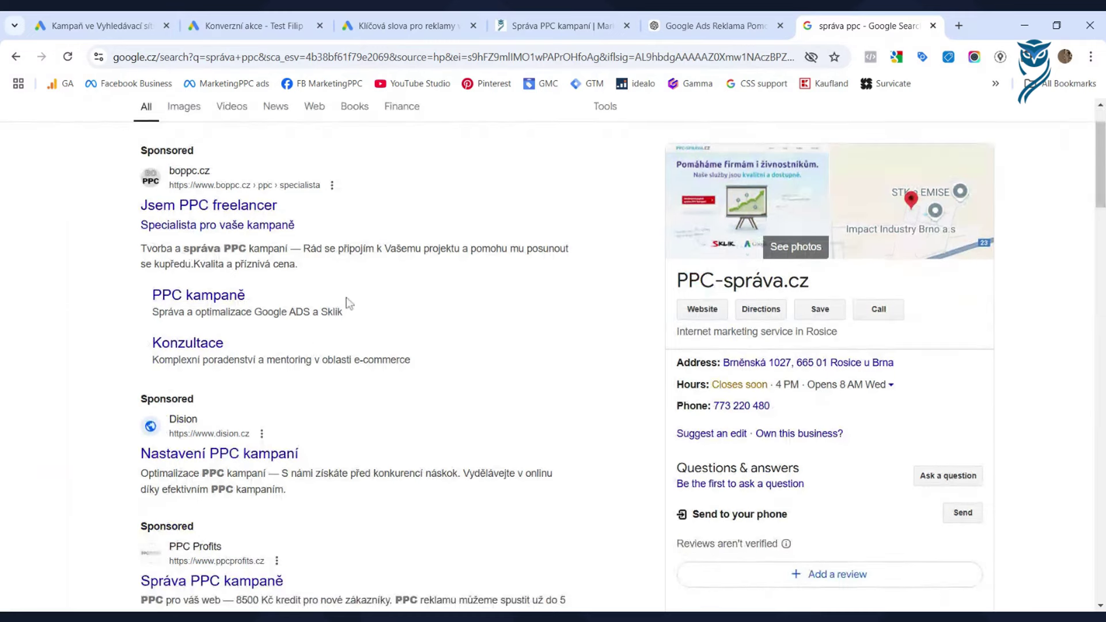
scroll(391, 440, down, 10)
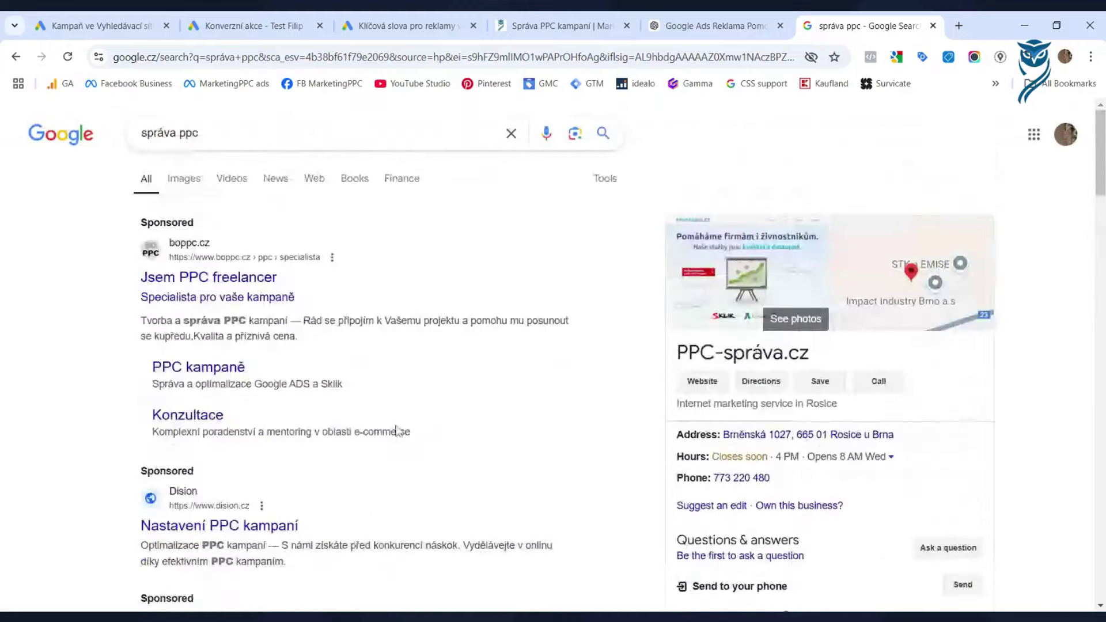
scroll(404, 419, down, 10)
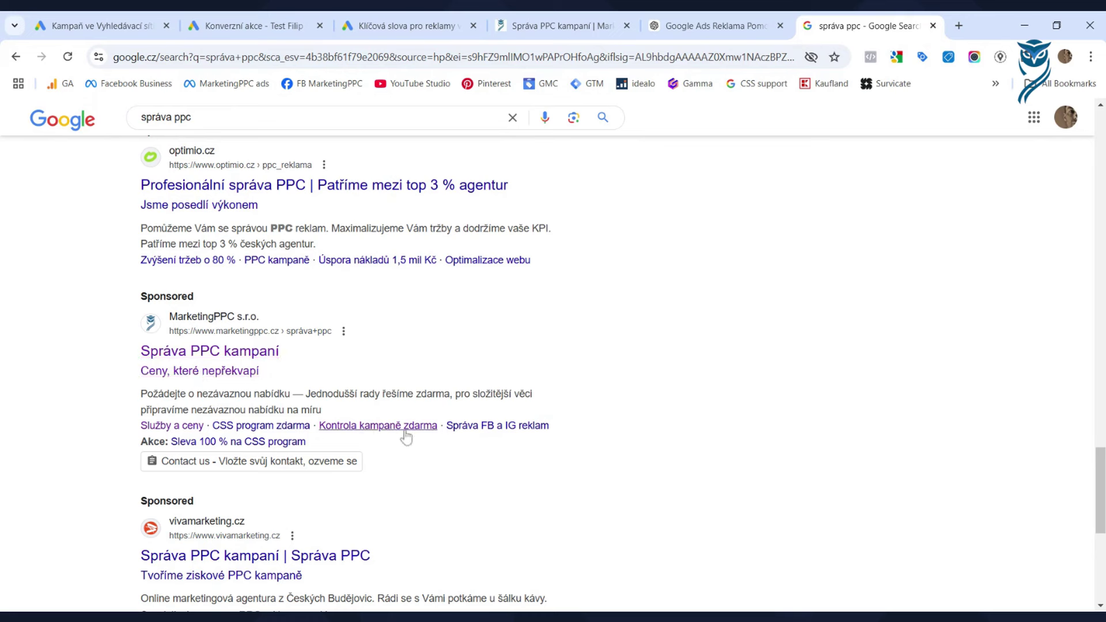
click(273, 470)
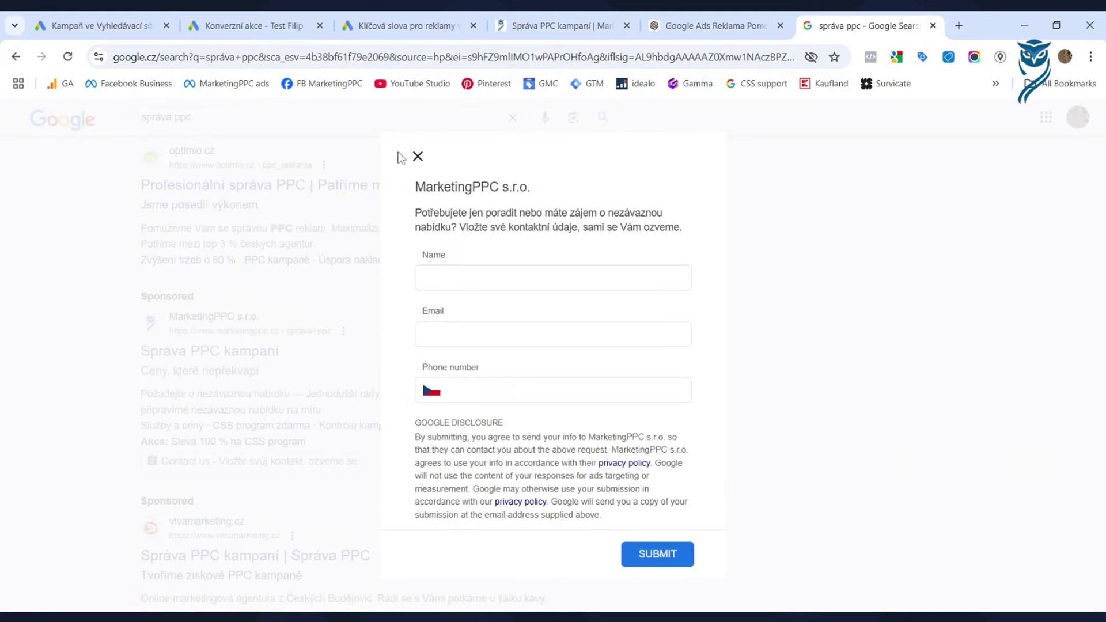
click(417, 156)
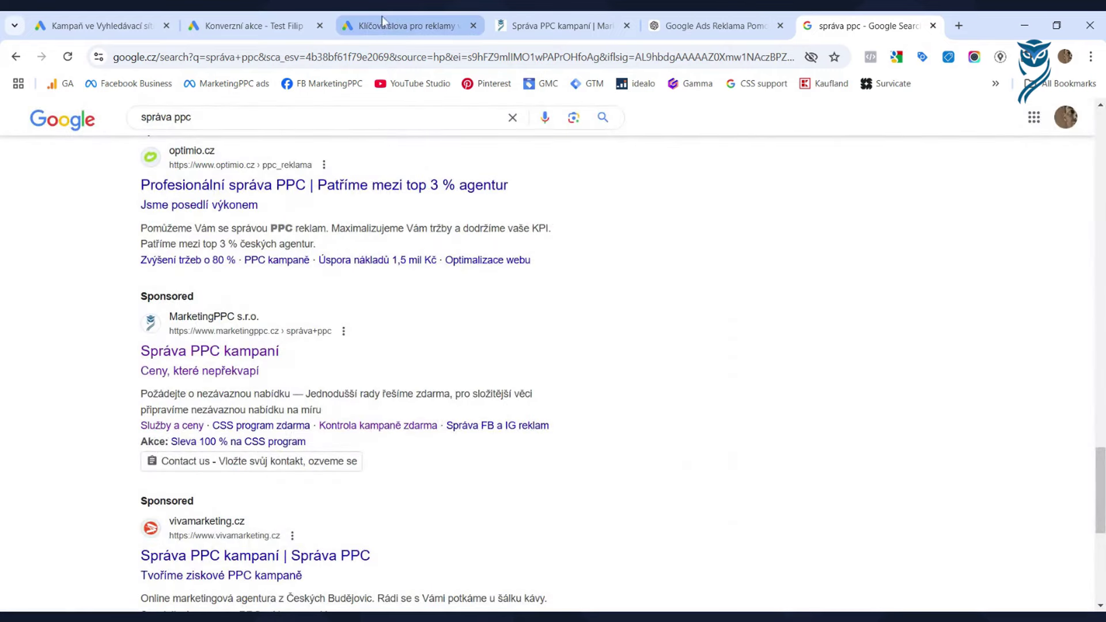
Step: Return to the campaign draft and review the image and business name sections of the ad
click(125, 36)
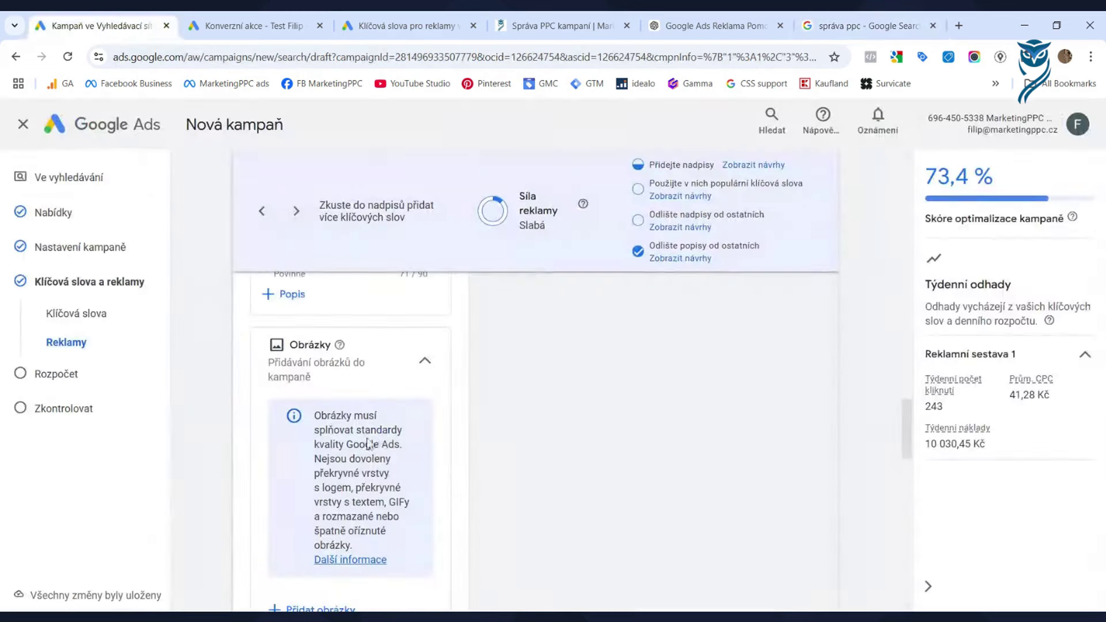
scroll(439, 414, down, 4)
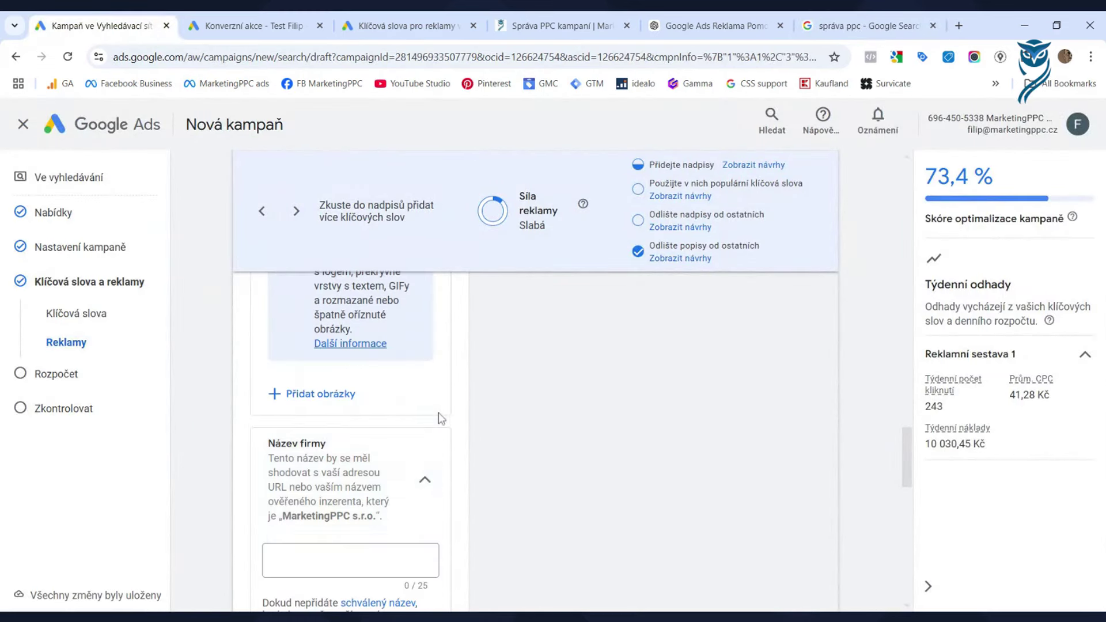
scroll(442, 416, up, 4)
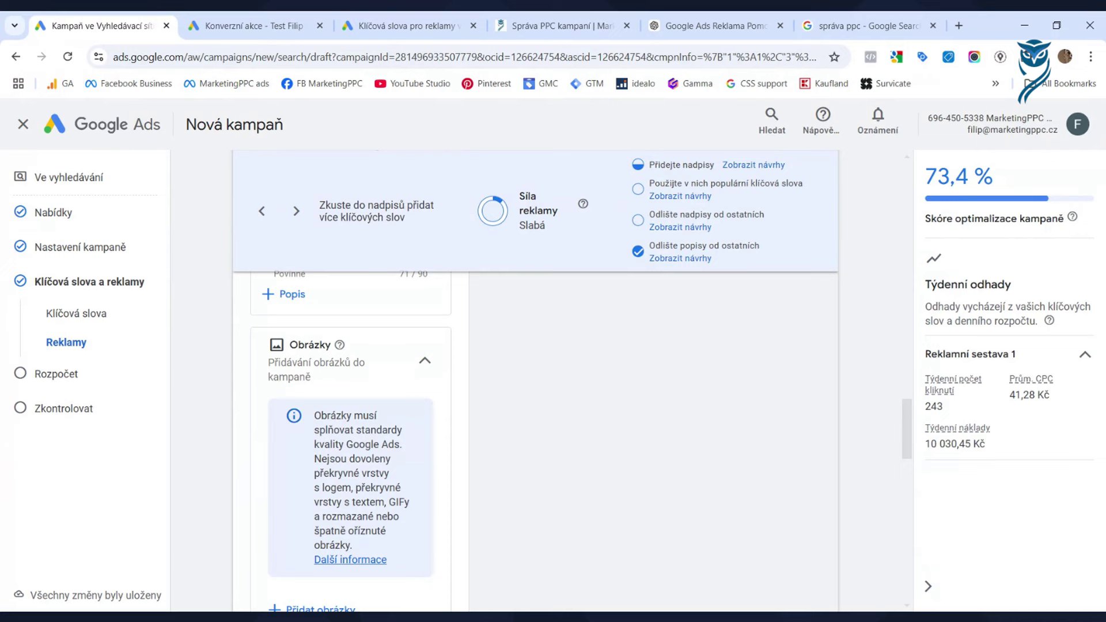
scroll(414, 409, down, 1)
scroll(417, 409, down, 1)
scroll(417, 409, up, 1)
scroll(416, 409, up, 1)
scroll(417, 409, down, 2)
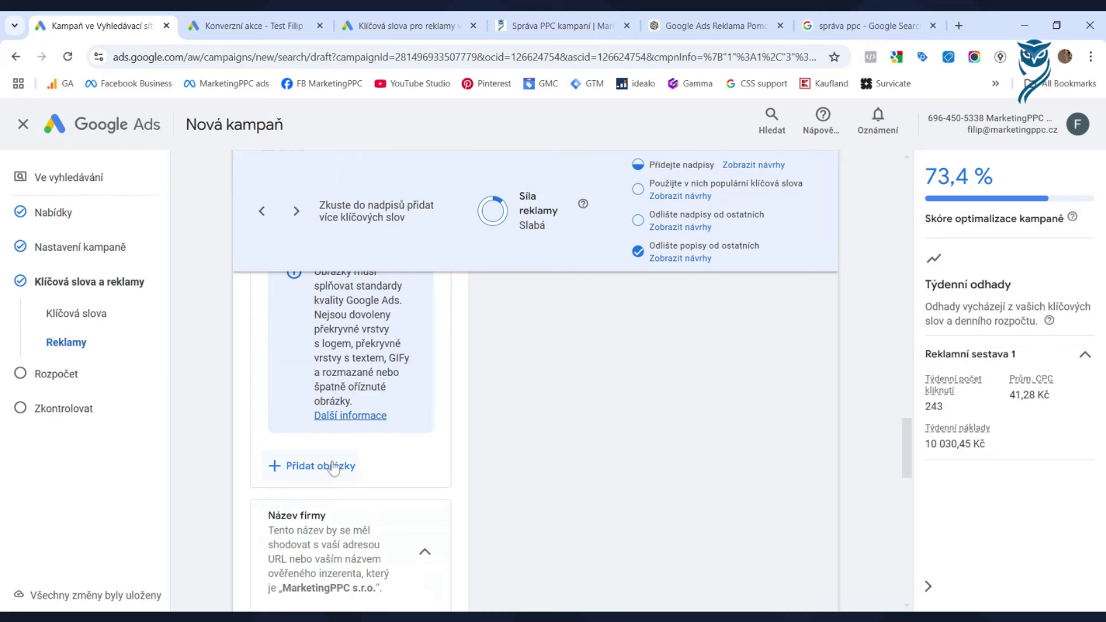
scroll(387, 459, down, 2)
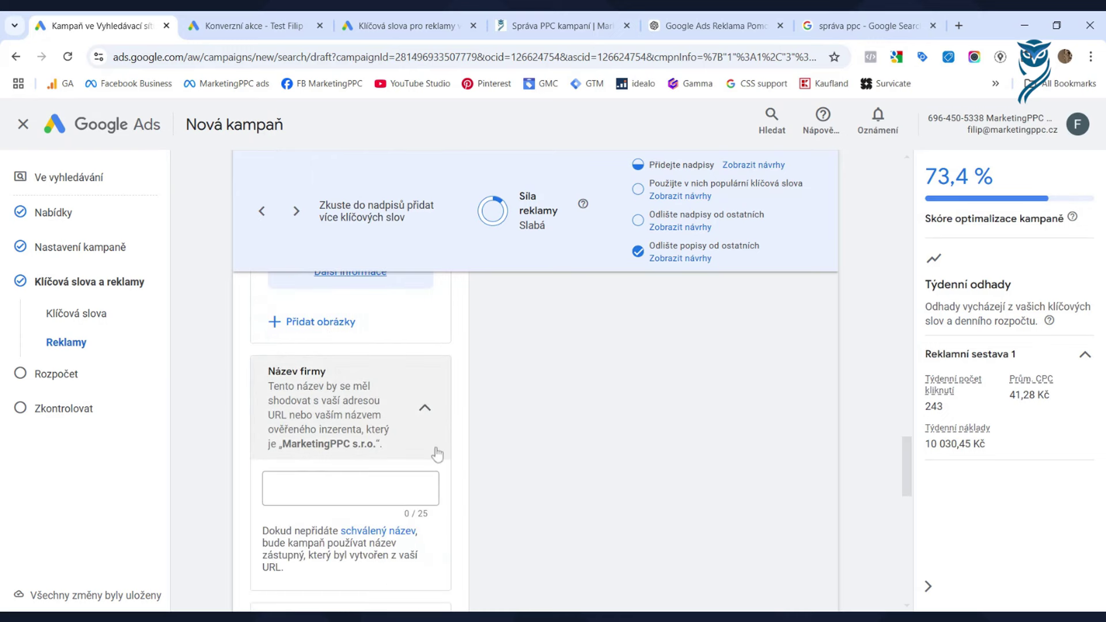
scroll(438, 454, down, 1)
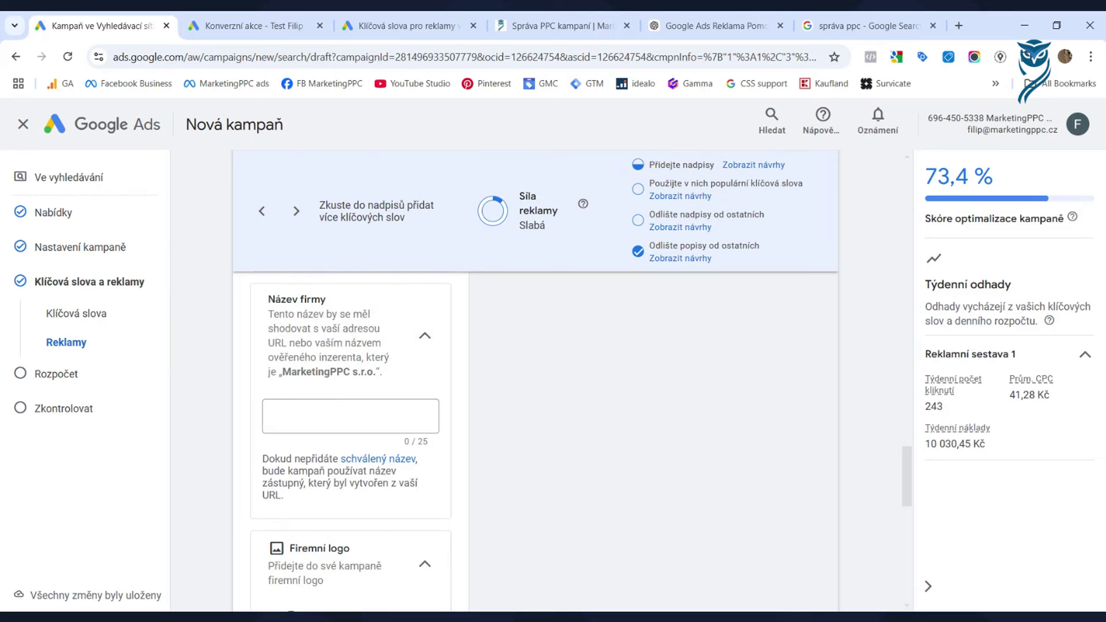
Step: Examine the business name and logo of the MarketingPPC sponsored ad in the Google results for "správa ppc"
click(847, 27)
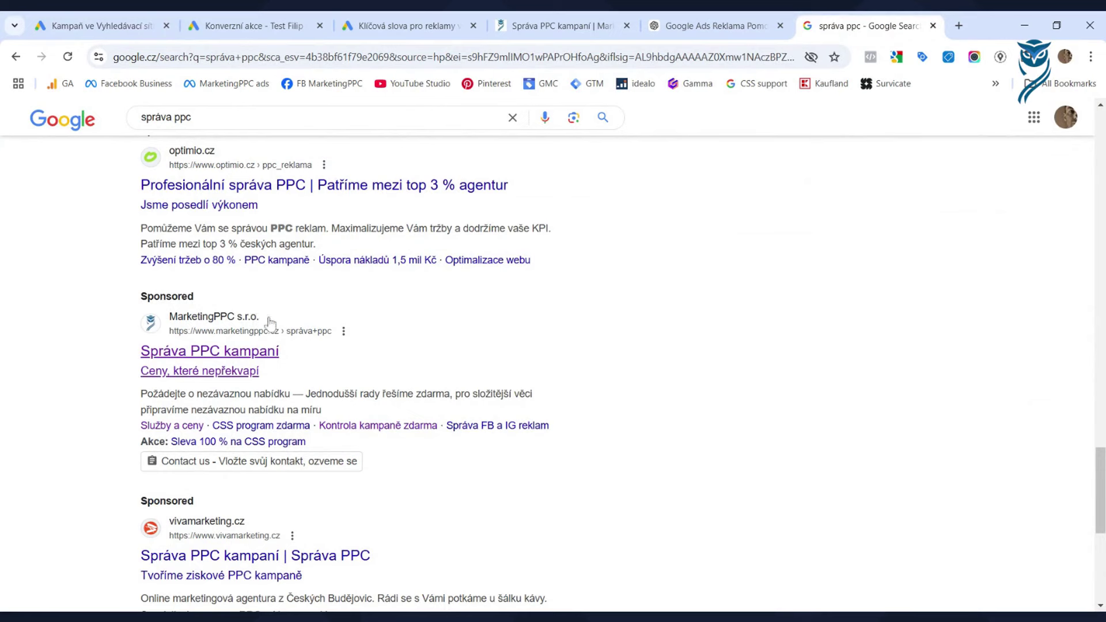
scroll(246, 510, down, 2)
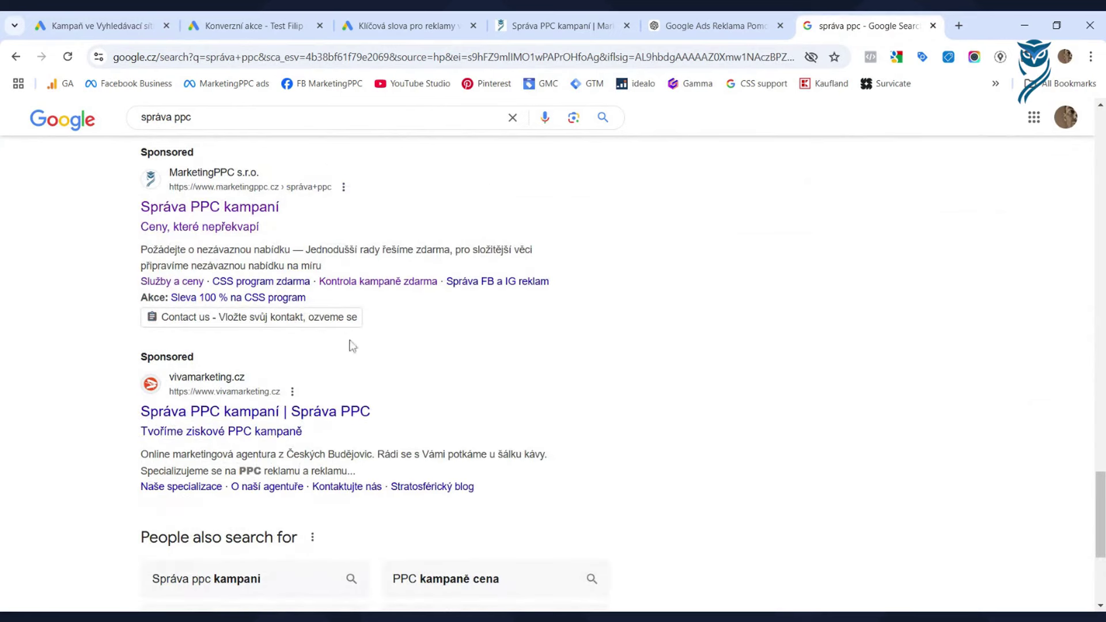
scroll(331, 452, up, 7)
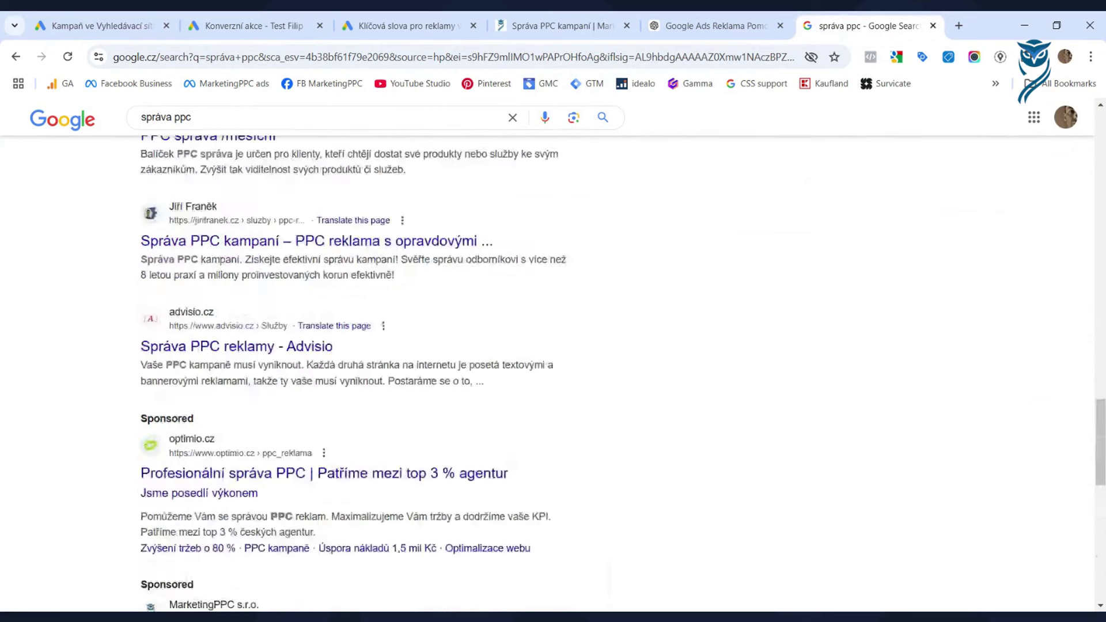
scroll(346, 461, up, 10)
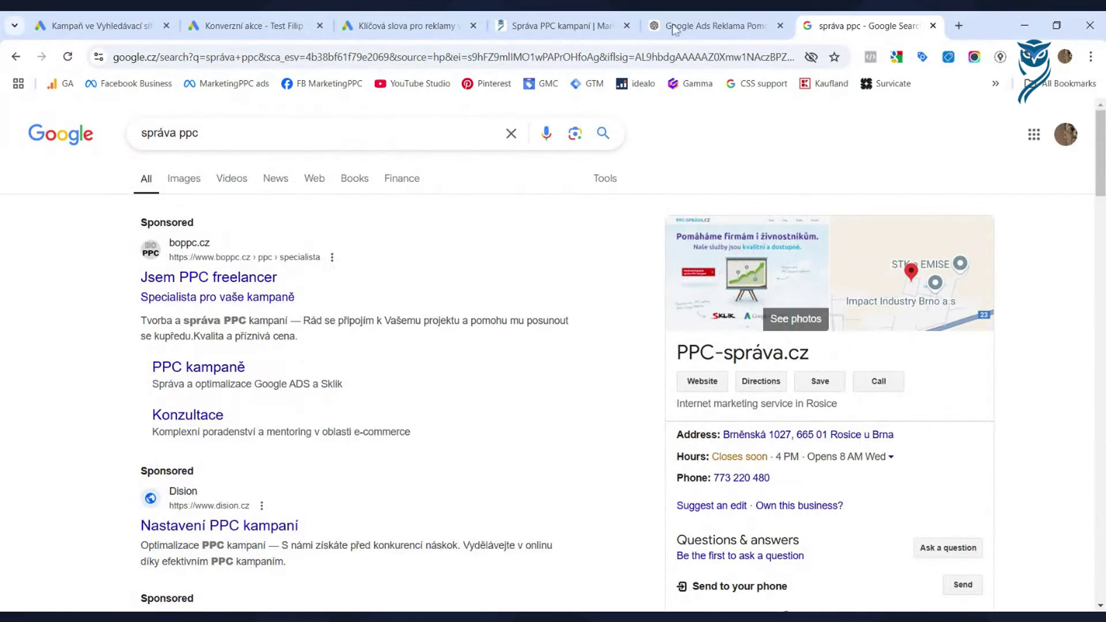
Step: Return to the campaign draft and examine the business logo and sitelink sections, comparing with the sponsored search results
click(111, 26)
scroll(410, 489, down, 3)
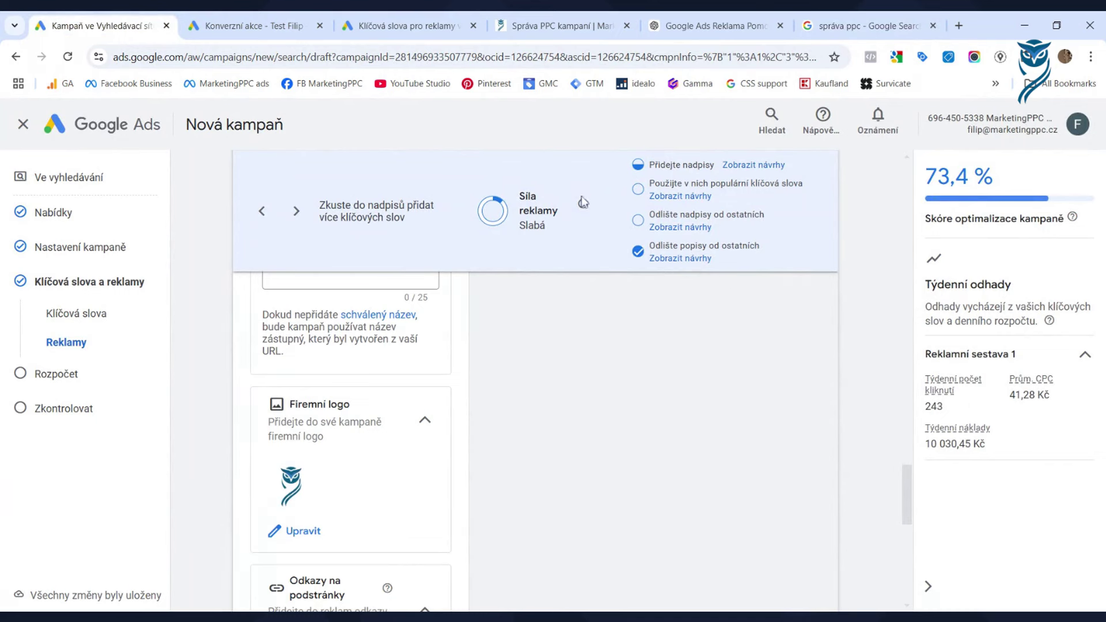
click(843, 26)
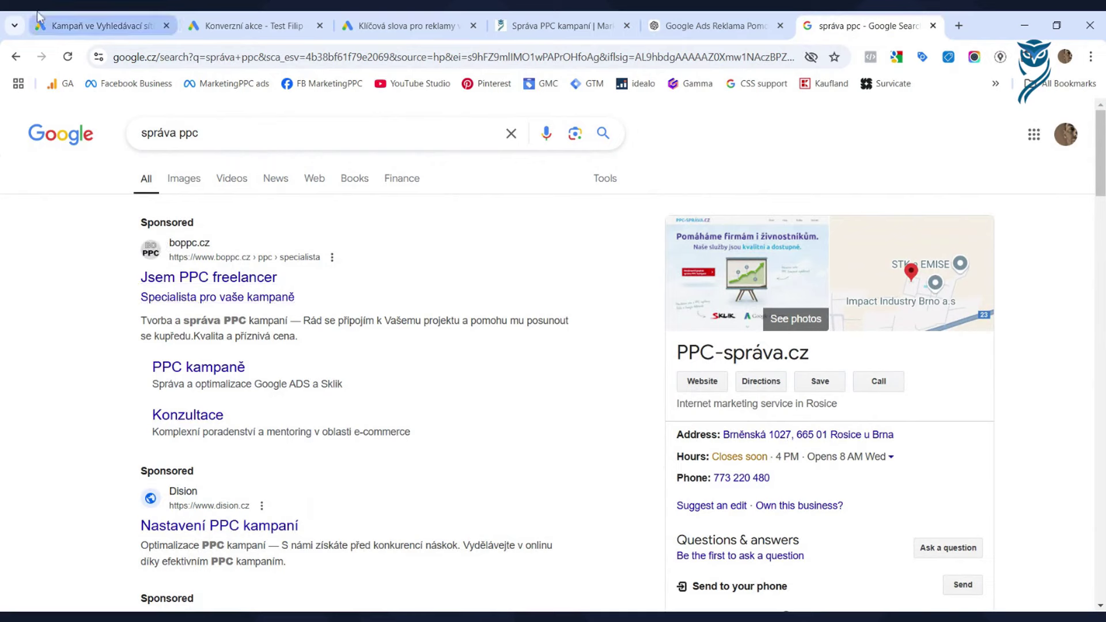
click(109, 22)
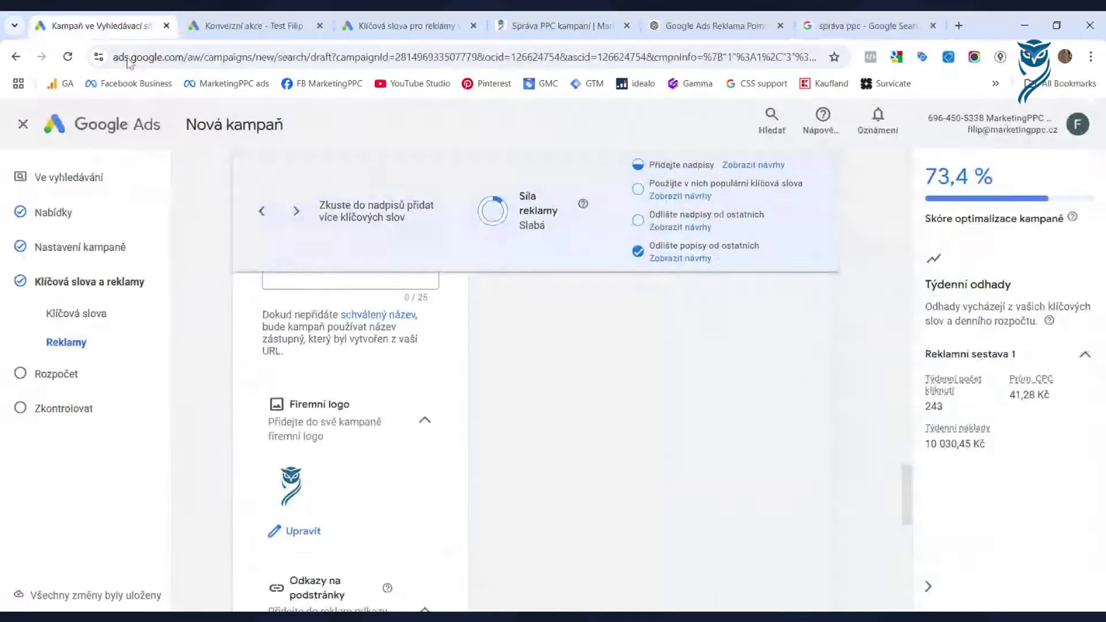
scroll(405, 455, down, 5)
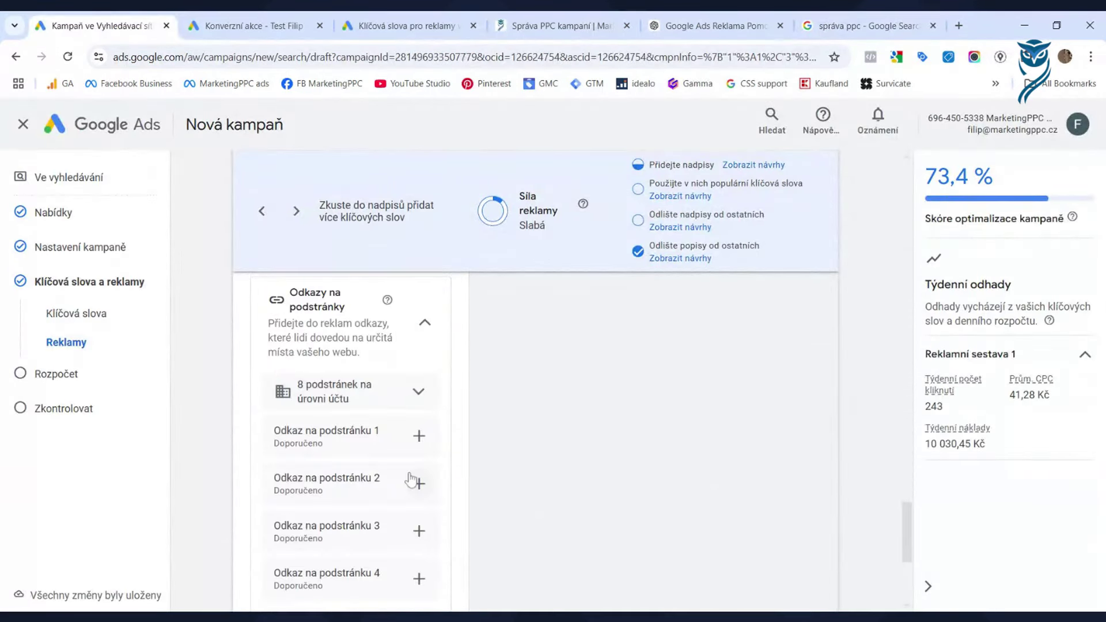
scroll(410, 480, up, 2)
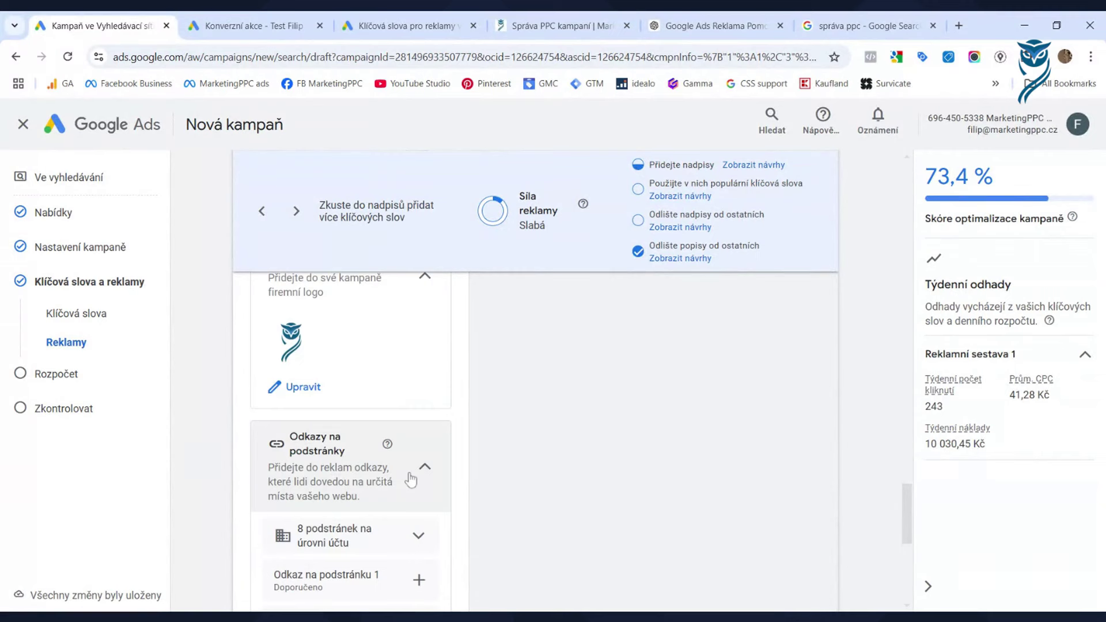
scroll(410, 480, down, 1)
scroll(426, 469, down, 1)
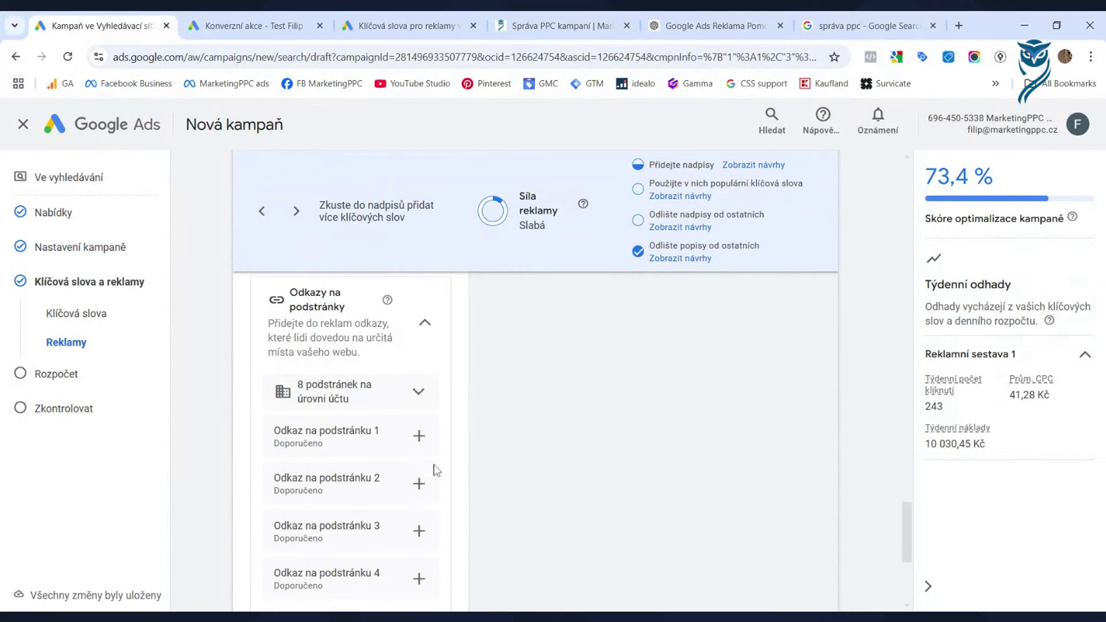
scroll(426, 464, up, 1)
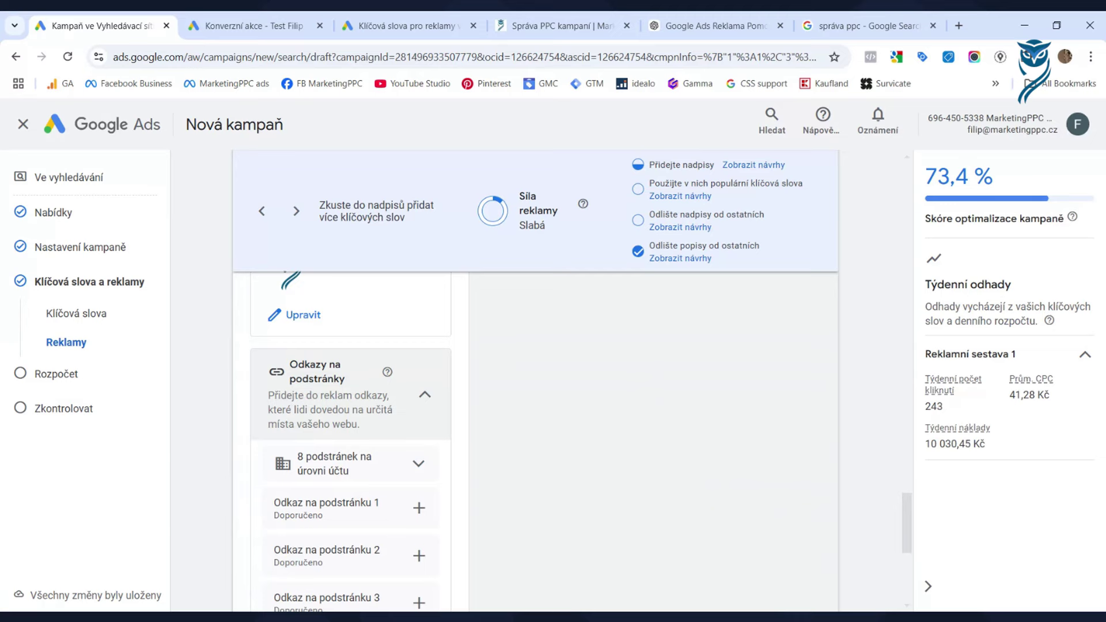
Step: Check the Google results for "správa ppc", return to the campaign draft and expand the ad's additional asset types below the sitelinks
click(834, 28)
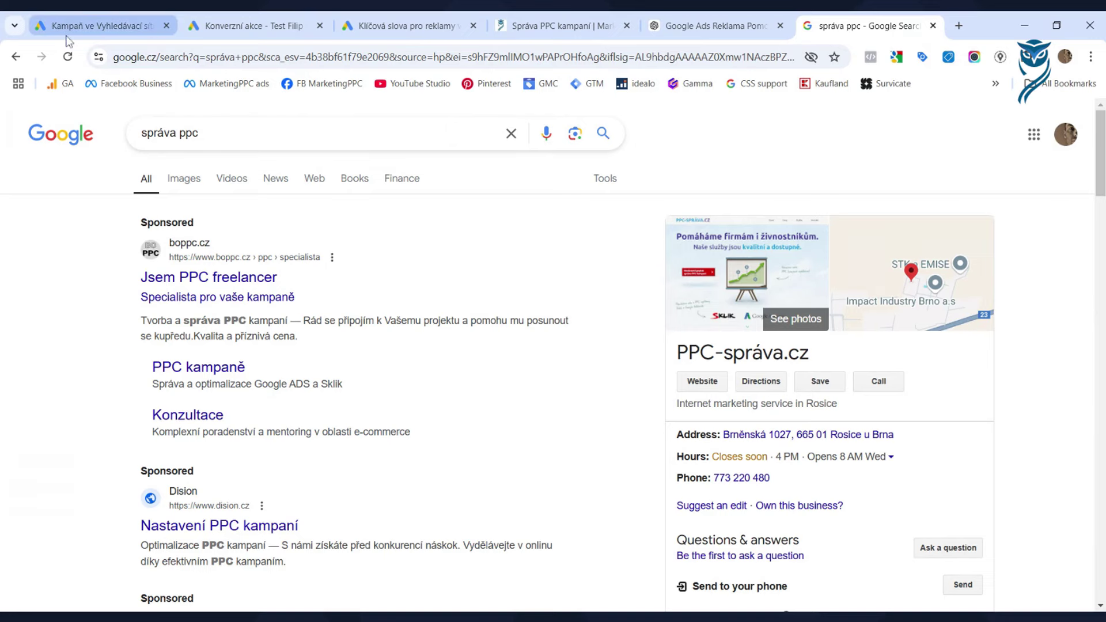
click(86, 26)
scroll(240, 524, down, 5)
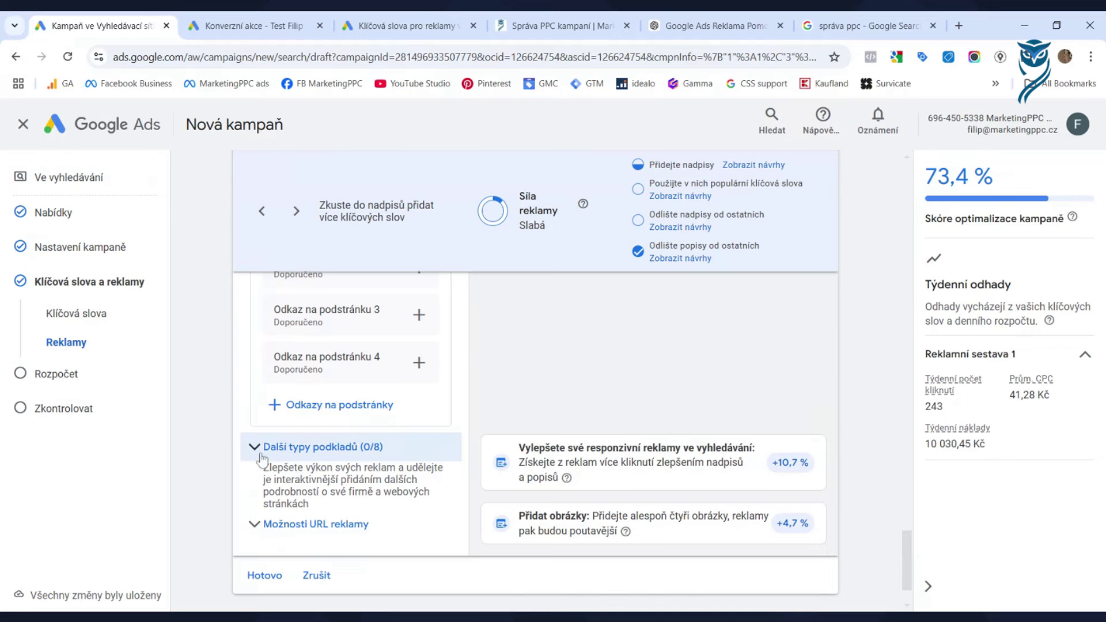
scroll(330, 476, up, 1)
scroll(330, 476, up, 2)
scroll(340, 484, down, 5)
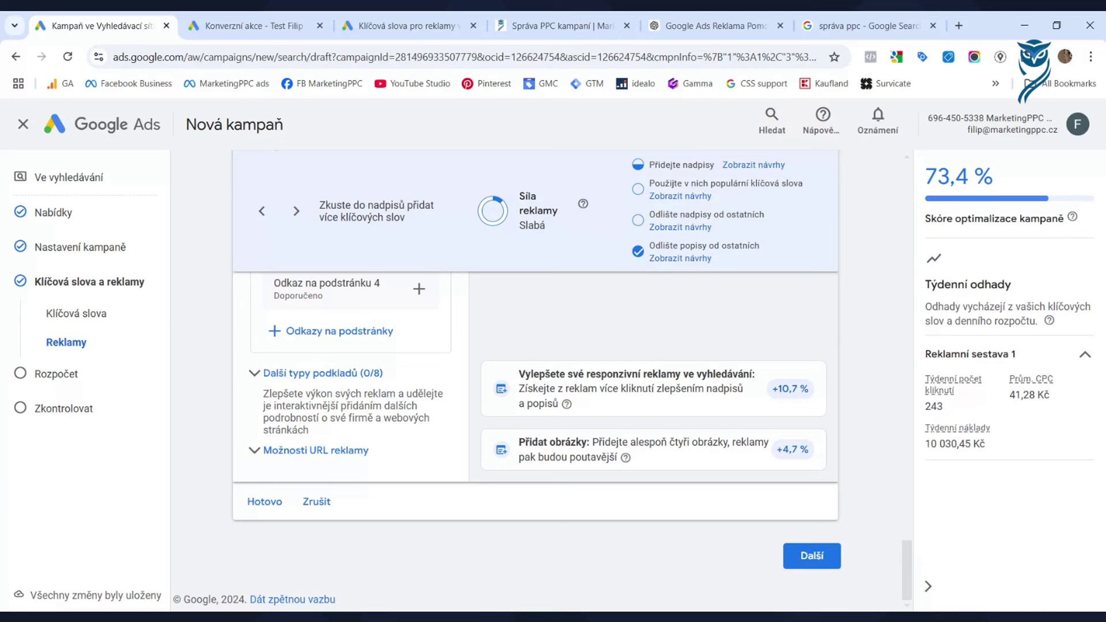
scroll(380, 478, up, 1)
scroll(420, 484, down, 1)
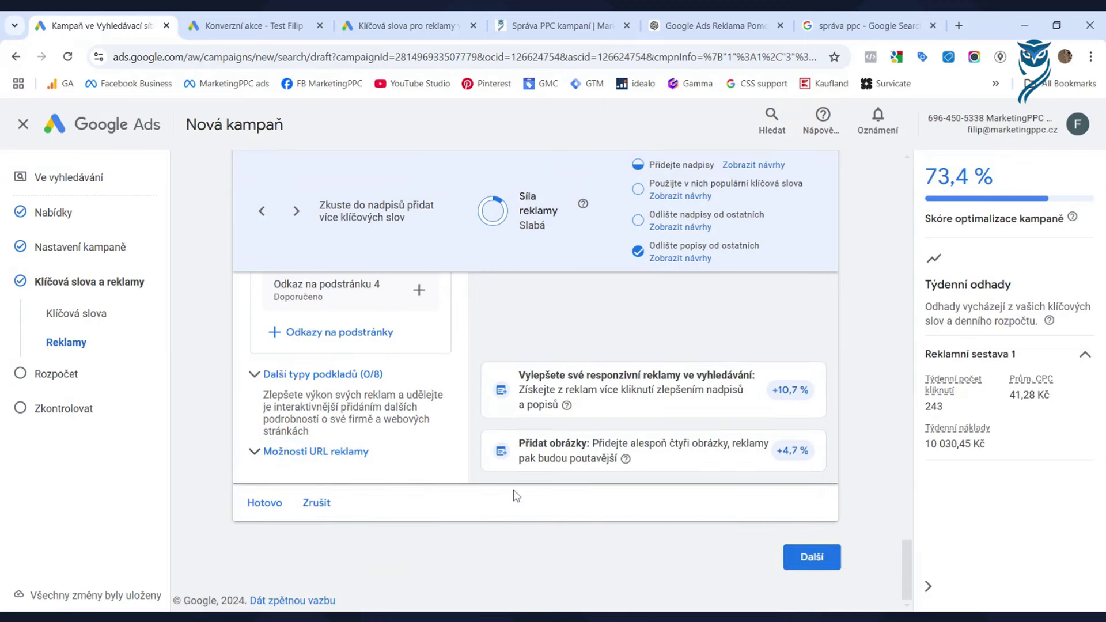
click(246, 380)
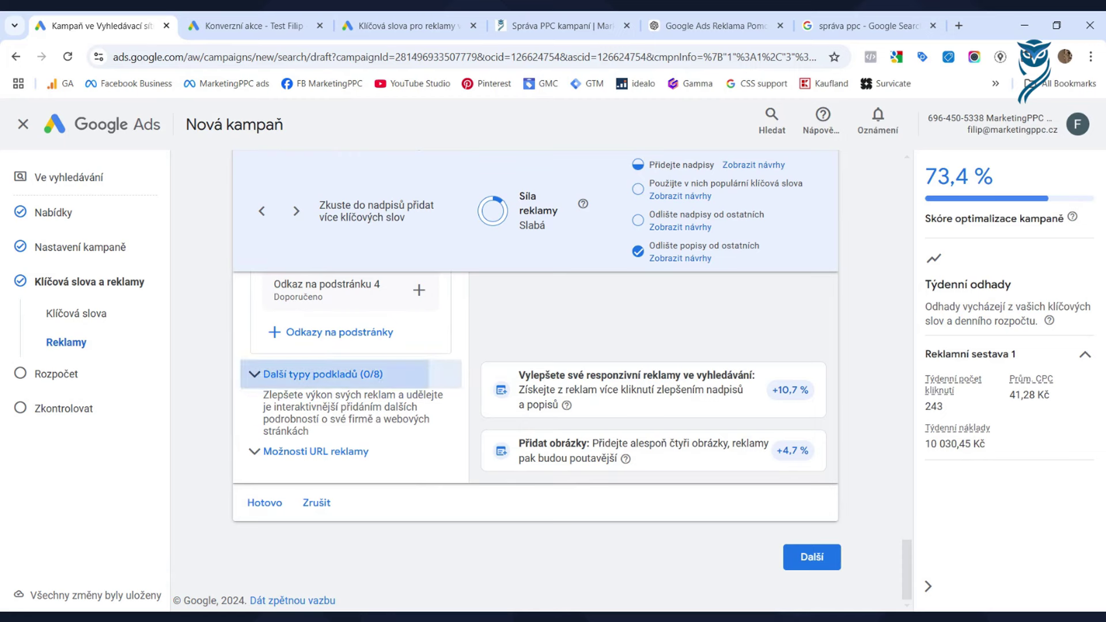
scroll(407, 361, down, 1)
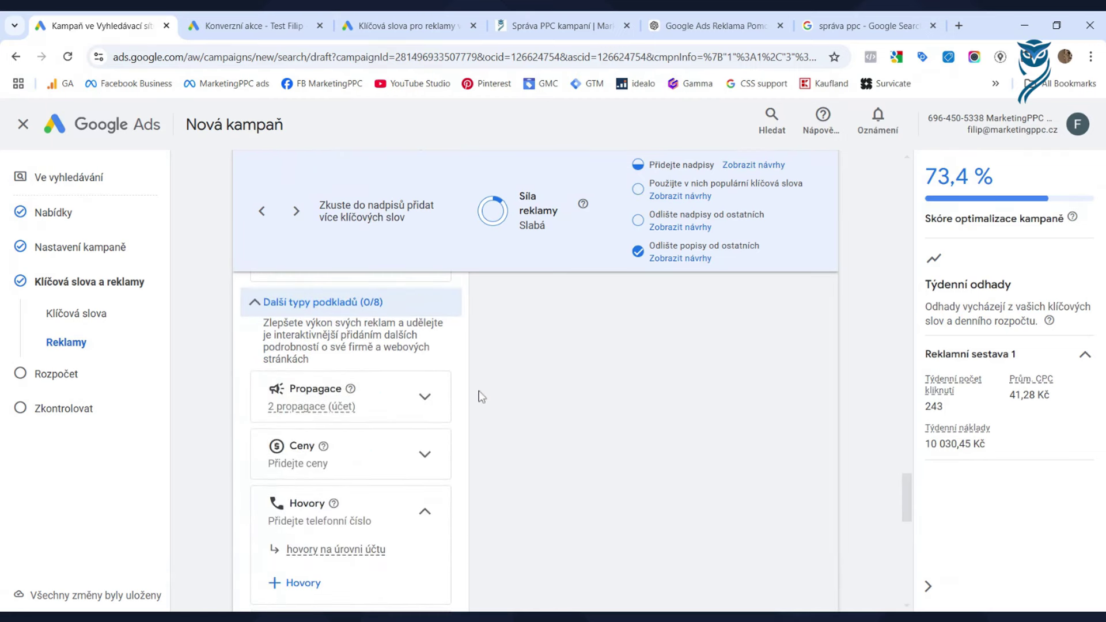
scroll(477, 392, down, 1)
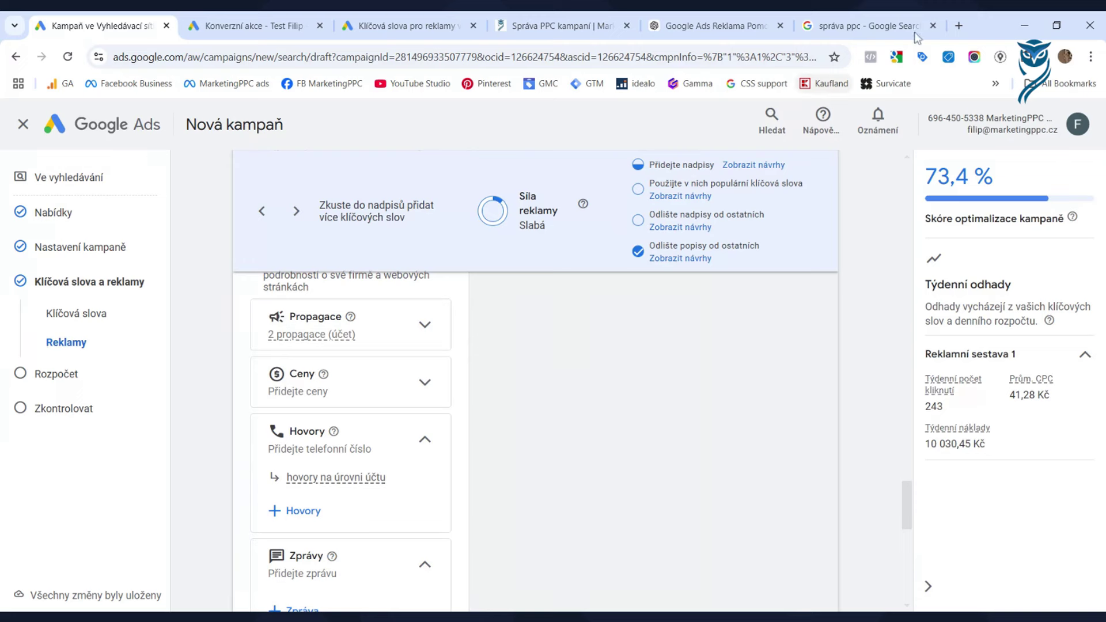
Step: Find the MarketingPPC sponsored ad in the Google results and highlight its promotion line "Akce: Sleva 100 % na CSS program"
click(856, 34)
scroll(497, 320, down, 20)
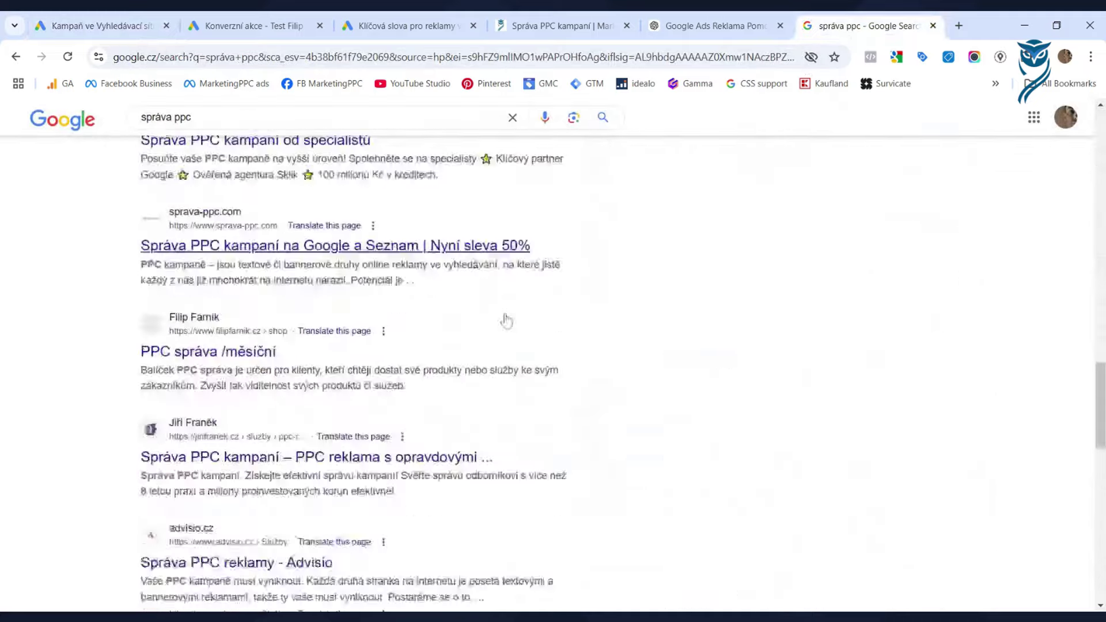
scroll(496, 319, down, 3)
scroll(450, 345, up, 4)
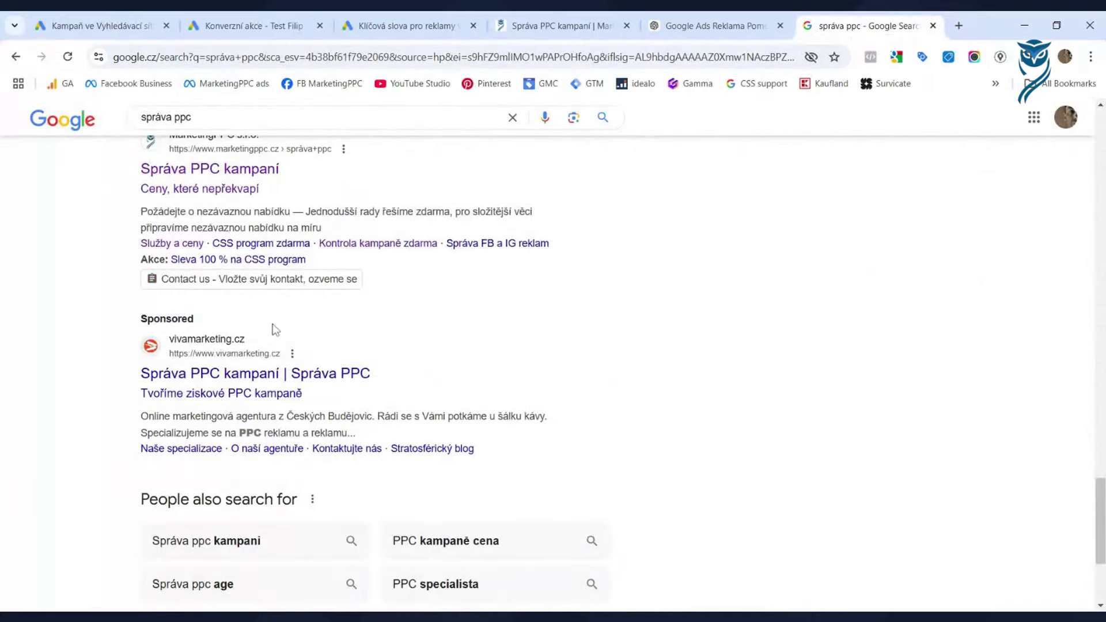
scroll(139, 370, up, 3)
drag(140, 405, 327, 412)
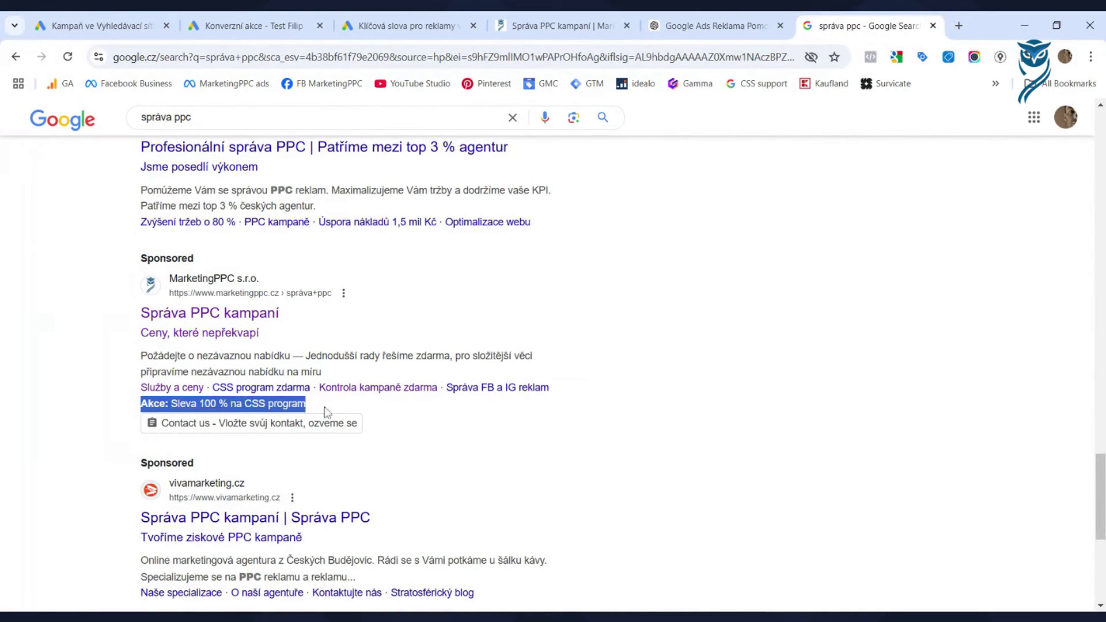
Step: Return to the campaign draft and review the price, call, message and callout asset sections of the ad
click(130, 26)
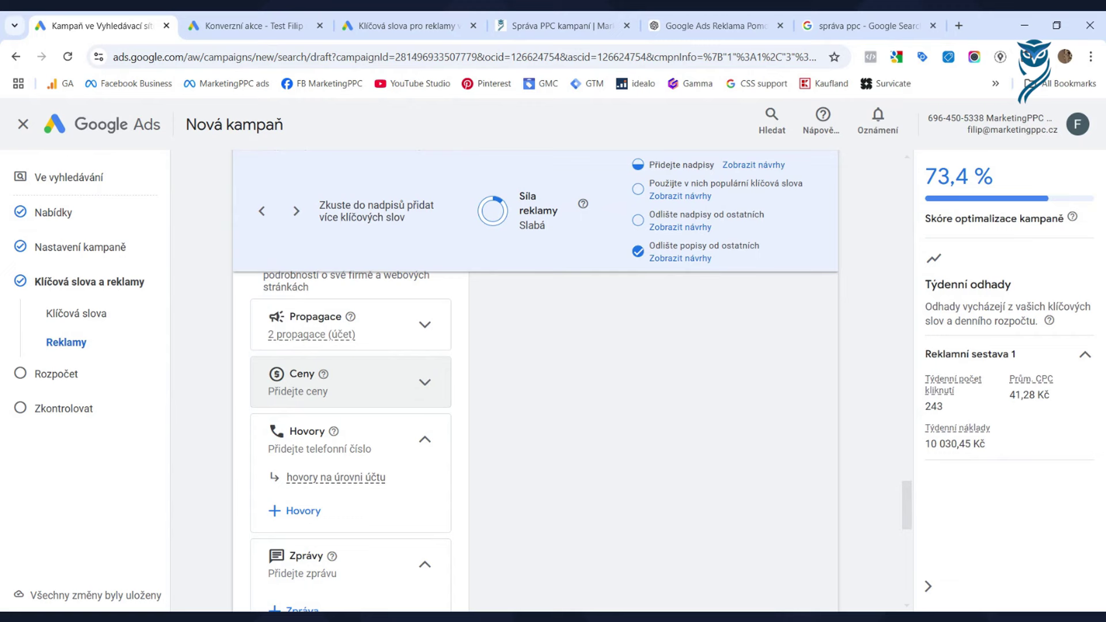
scroll(424, 382, down, 1)
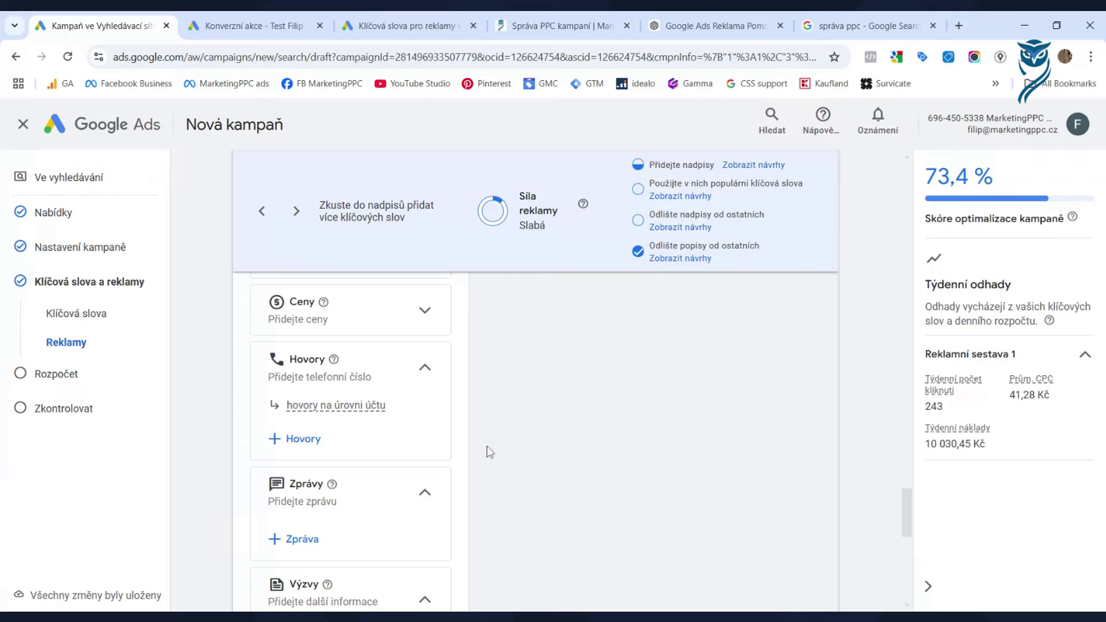
scroll(461, 374, down, 3)
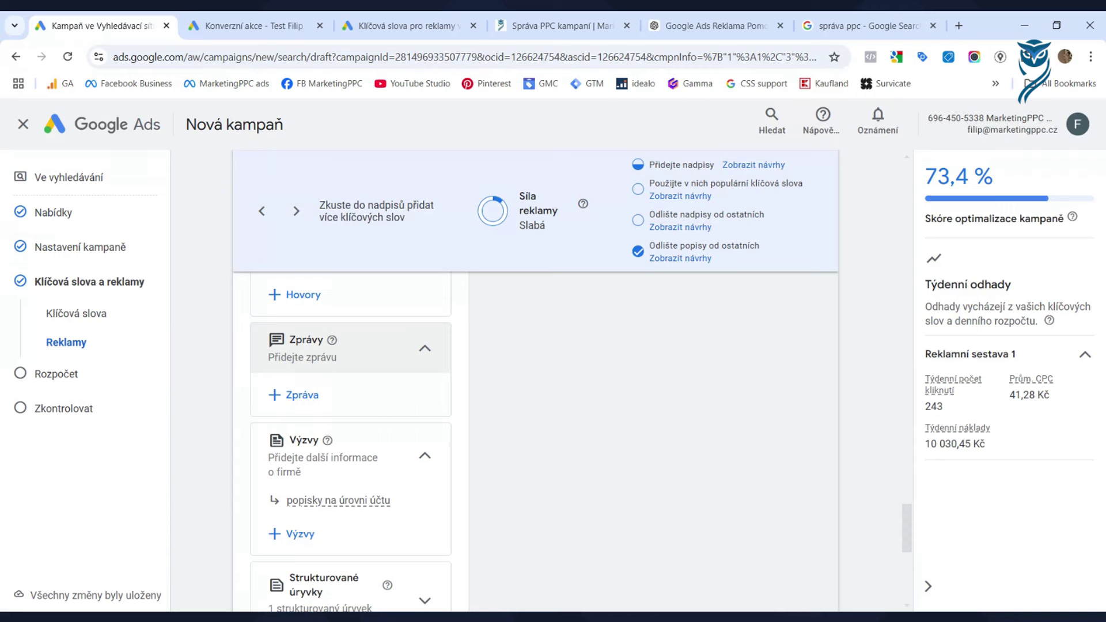
scroll(435, 370, down, 1)
scroll(442, 376, up, 1)
scroll(442, 377, down, 1)
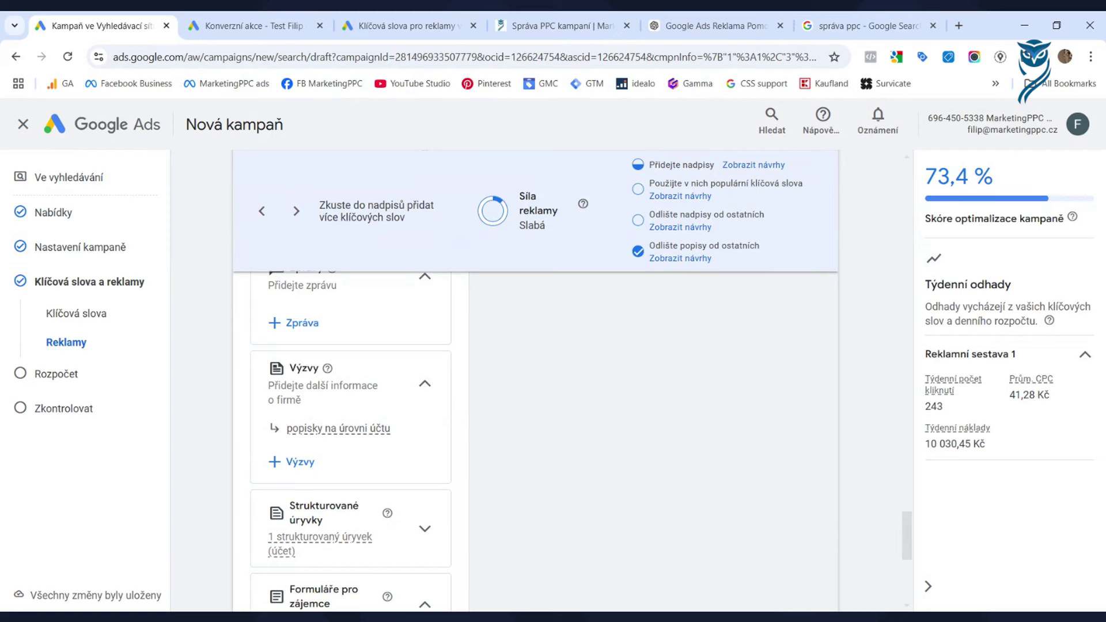
scroll(465, 410, down, 1)
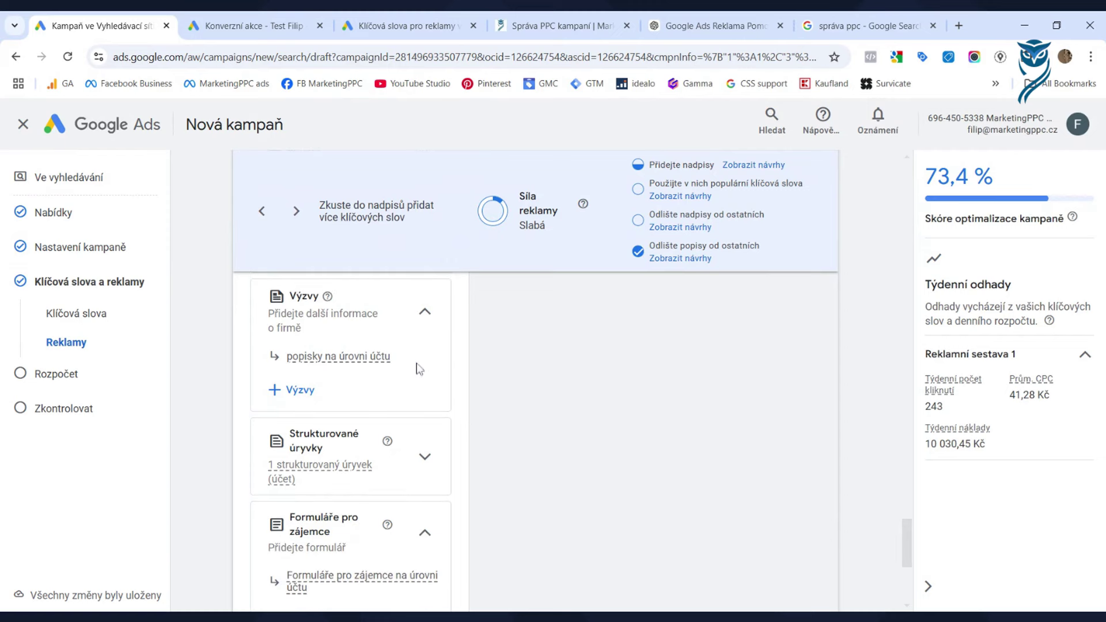
mouse_move(326, 367)
scroll(414, 363, up, 1)
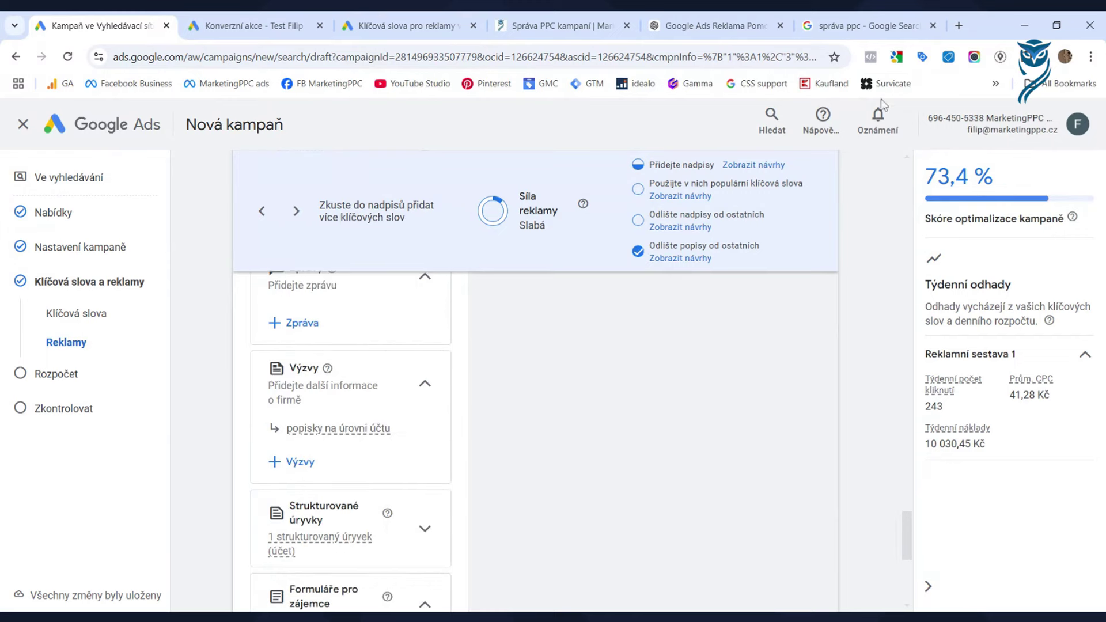
Step: Examine the ads and organic listings in the Google results for "správa ppc" for examples of callout texts
click(858, 30)
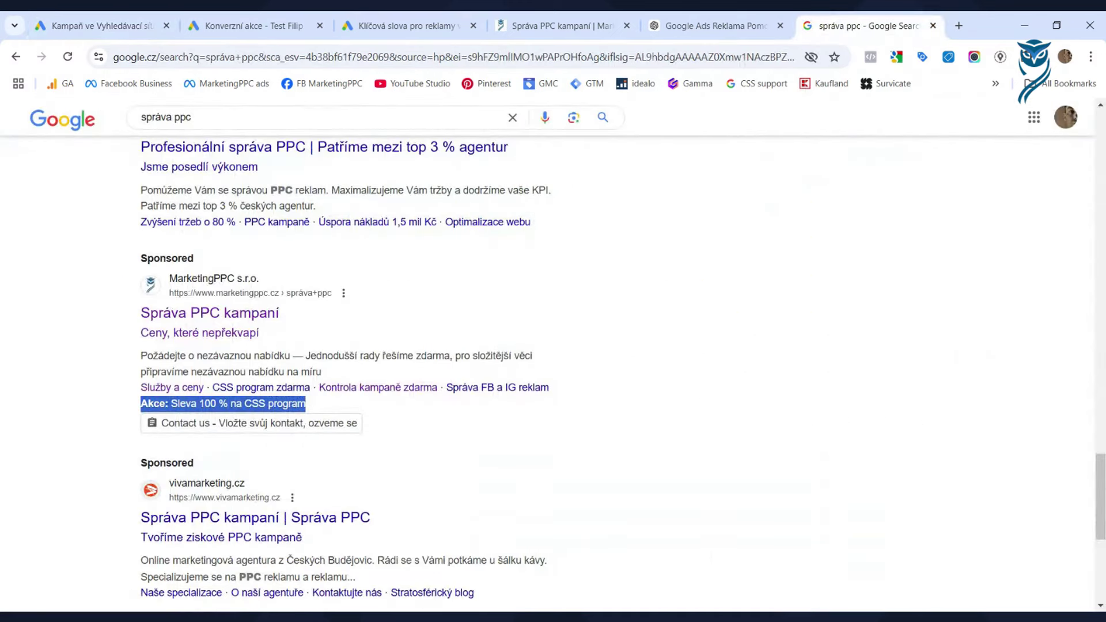
scroll(269, 294, up, 15)
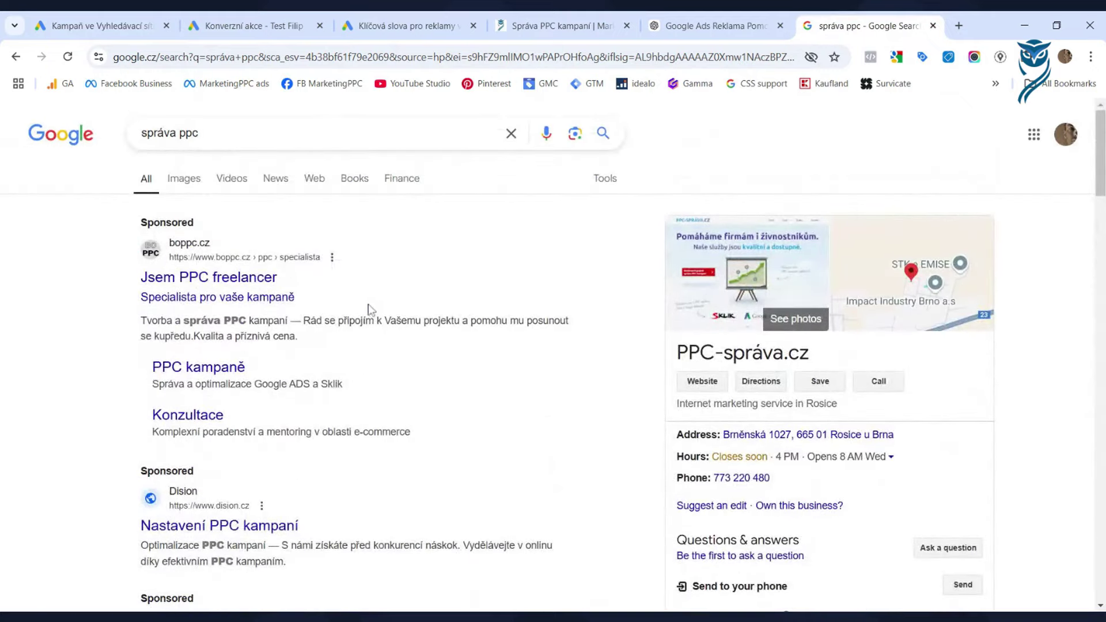
scroll(378, 296, down, 1)
scroll(379, 292, down, 1)
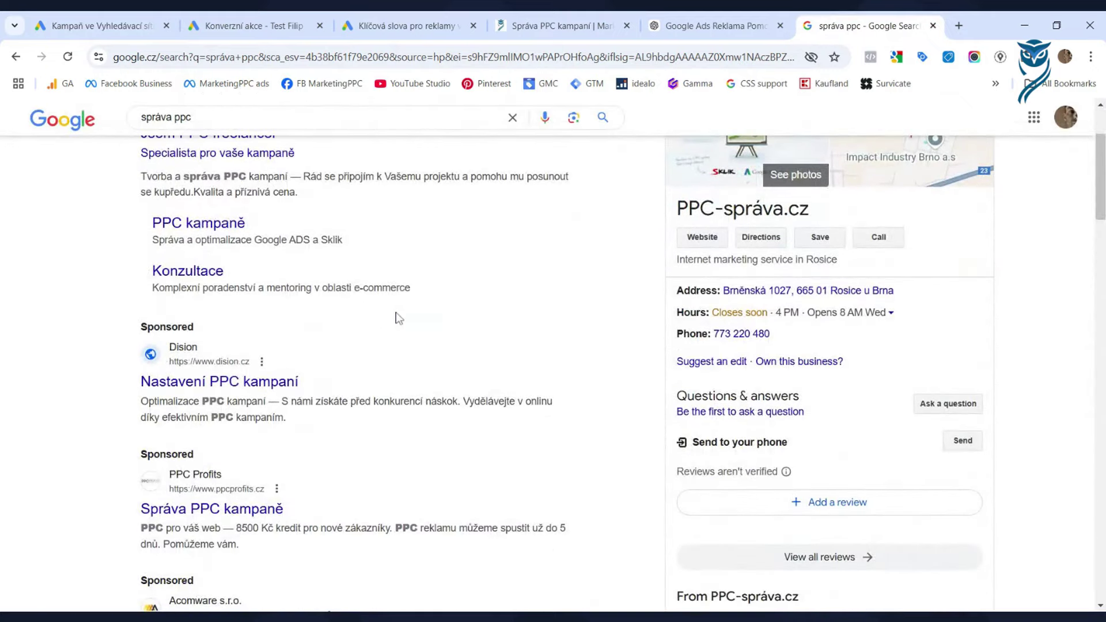
scroll(398, 317, down, 3)
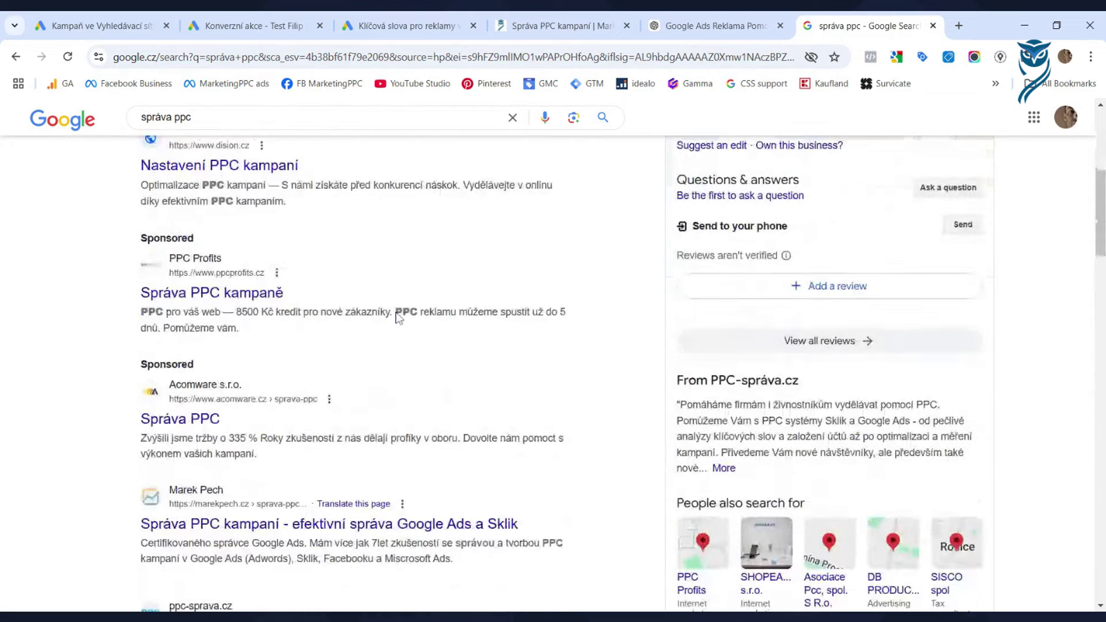
scroll(397, 318, down, 2)
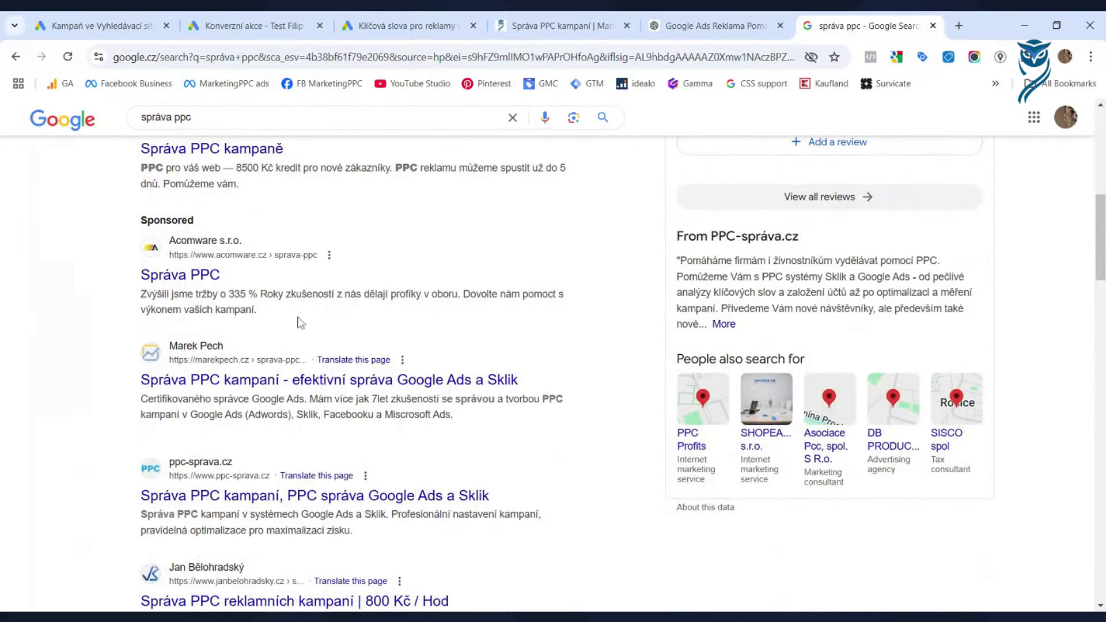
scroll(306, 319, down, 3)
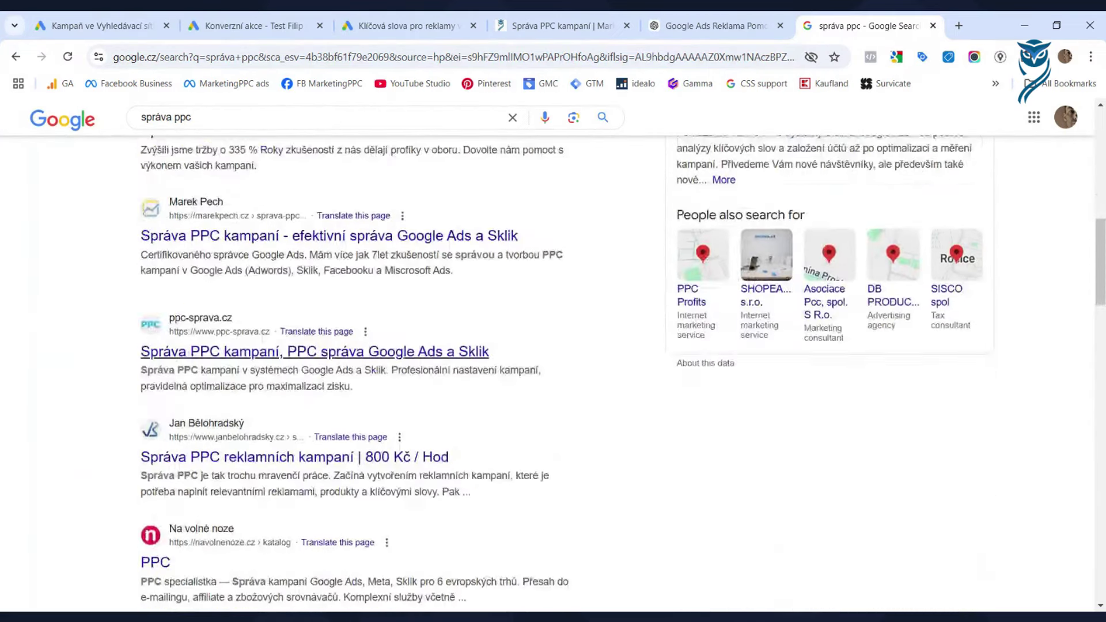
scroll(397, 333, up, 10)
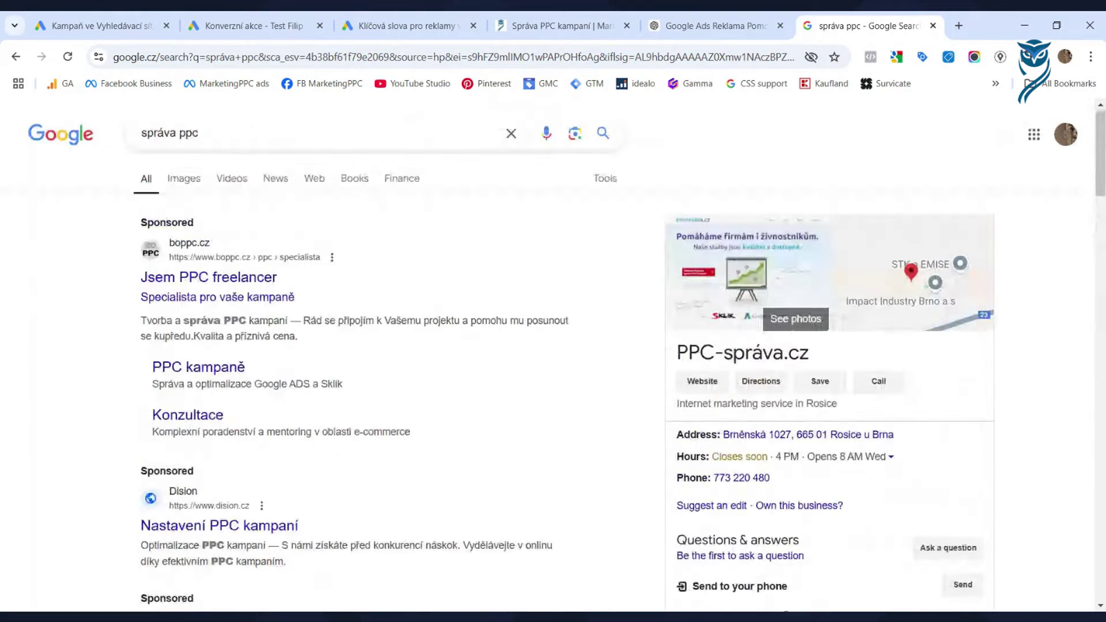
Step: Return to the campaign draft and review the account-level structured snippet, the lead form section and the app section
click(115, 27)
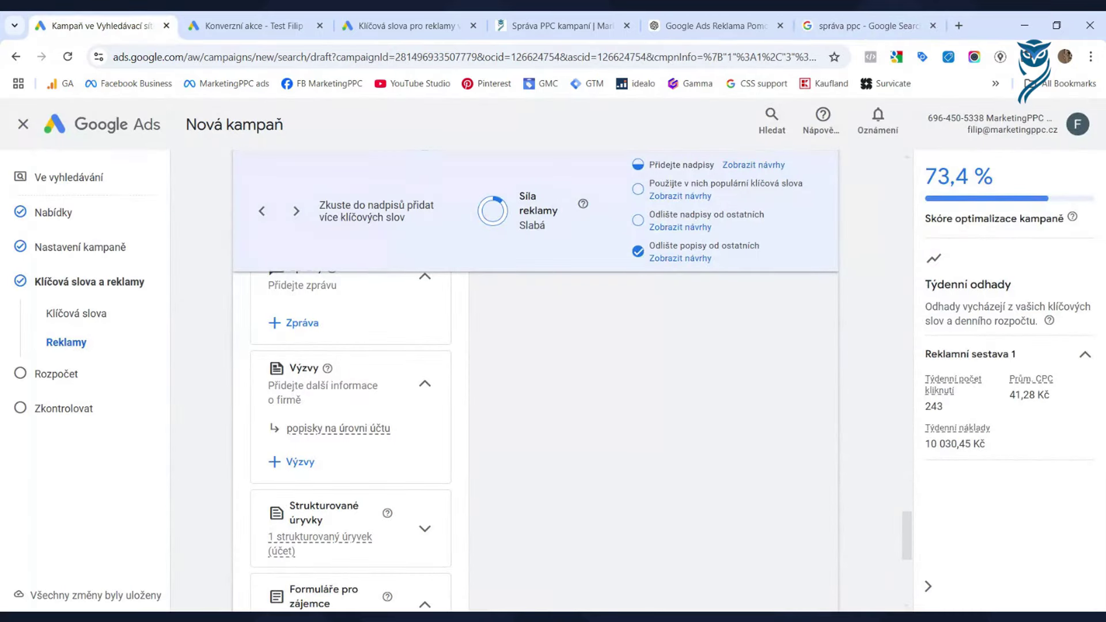
scroll(455, 405, down, 1)
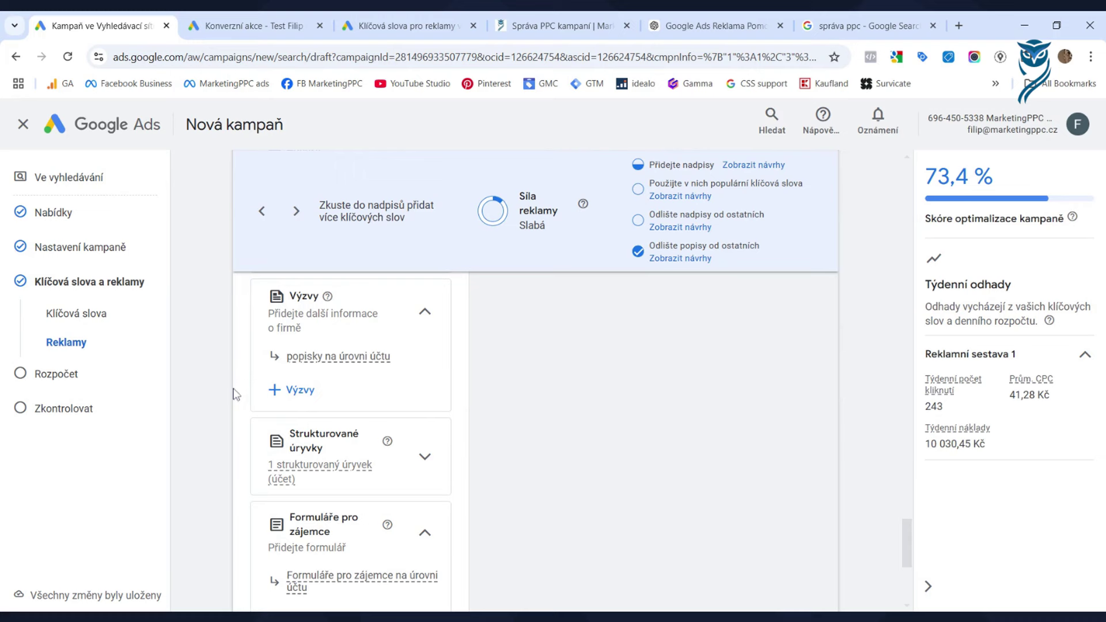
scroll(265, 411, down, 1)
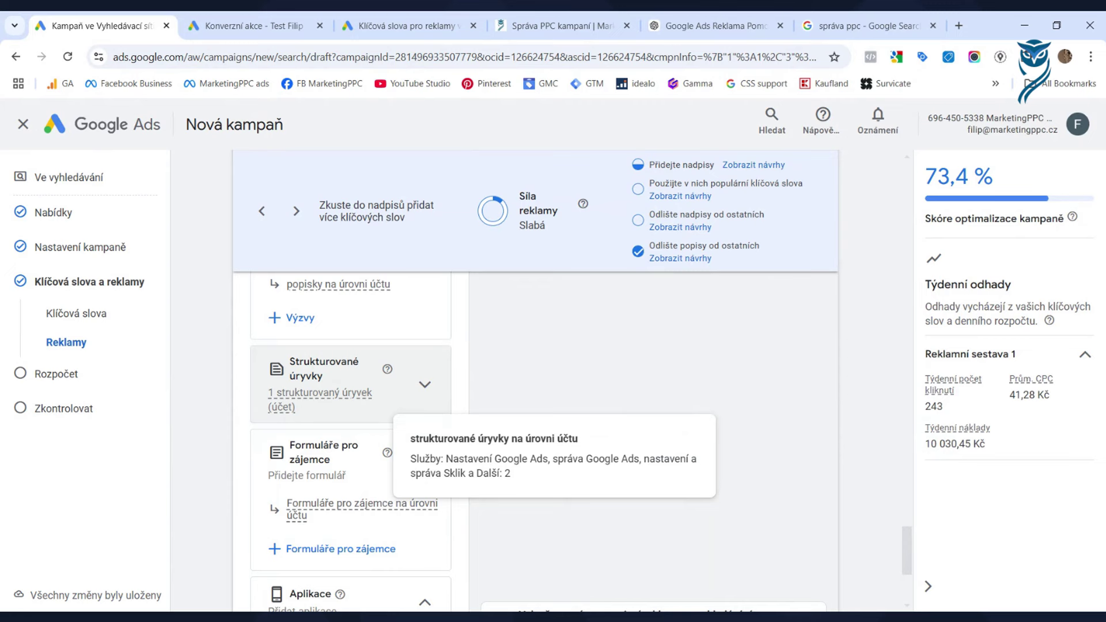
scroll(374, 408, down, 3)
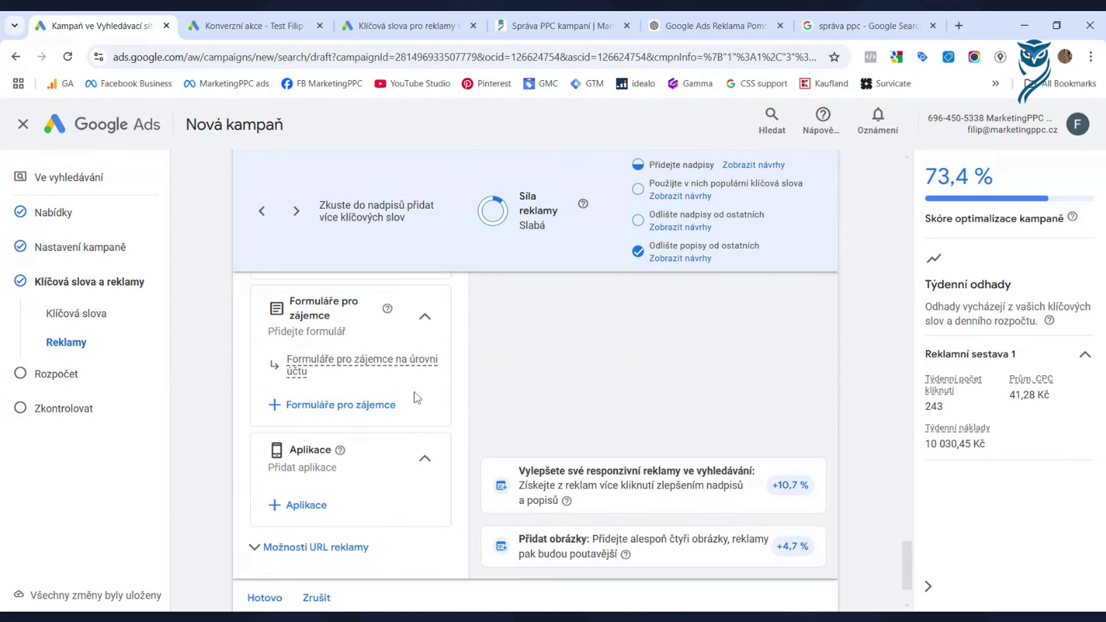
Step: Switch to the Google results for "správa ppc" and look through the listings below the first ads
click(864, 26)
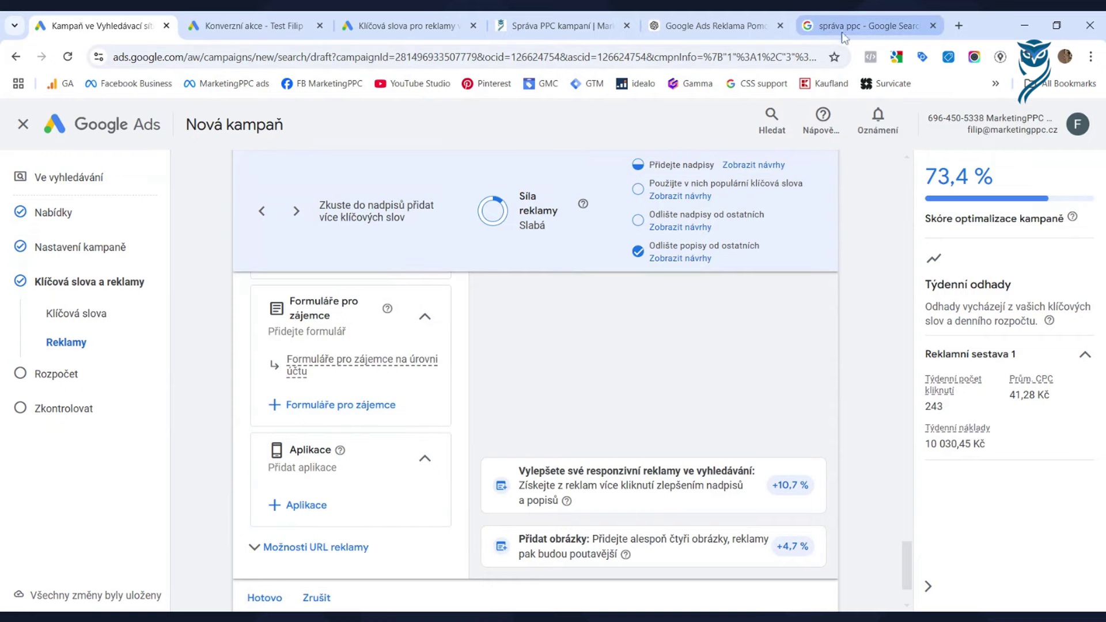
scroll(476, 353, down, 6)
scroll(475, 354, down, 5)
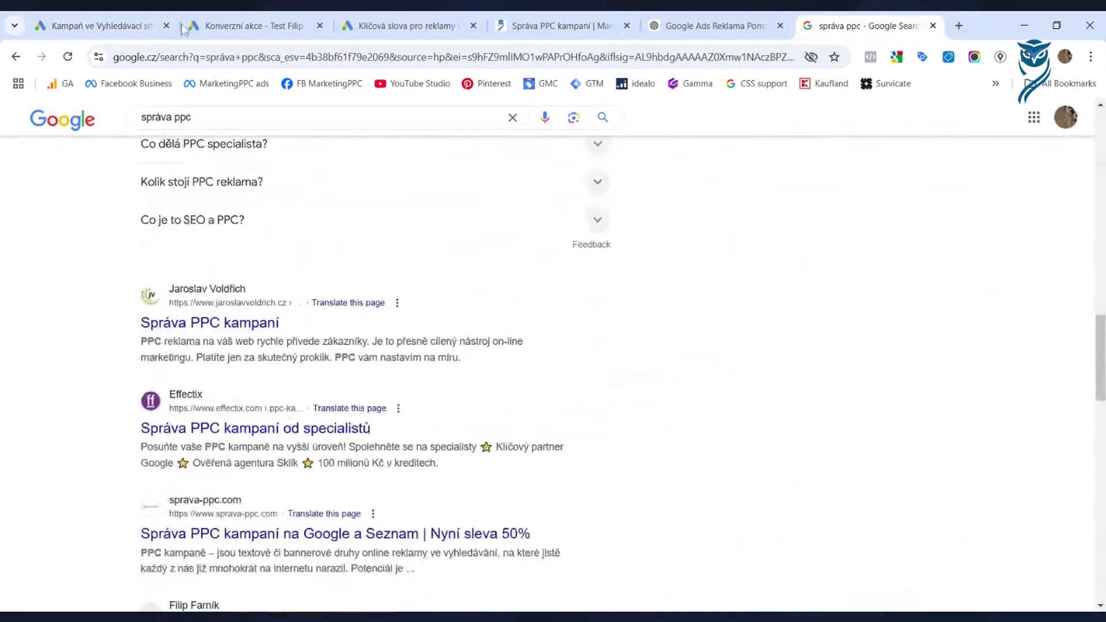
Step: Return to the campaign draft and look over the ad's asset sections from messages and callouts down to the URL options
click(109, 27)
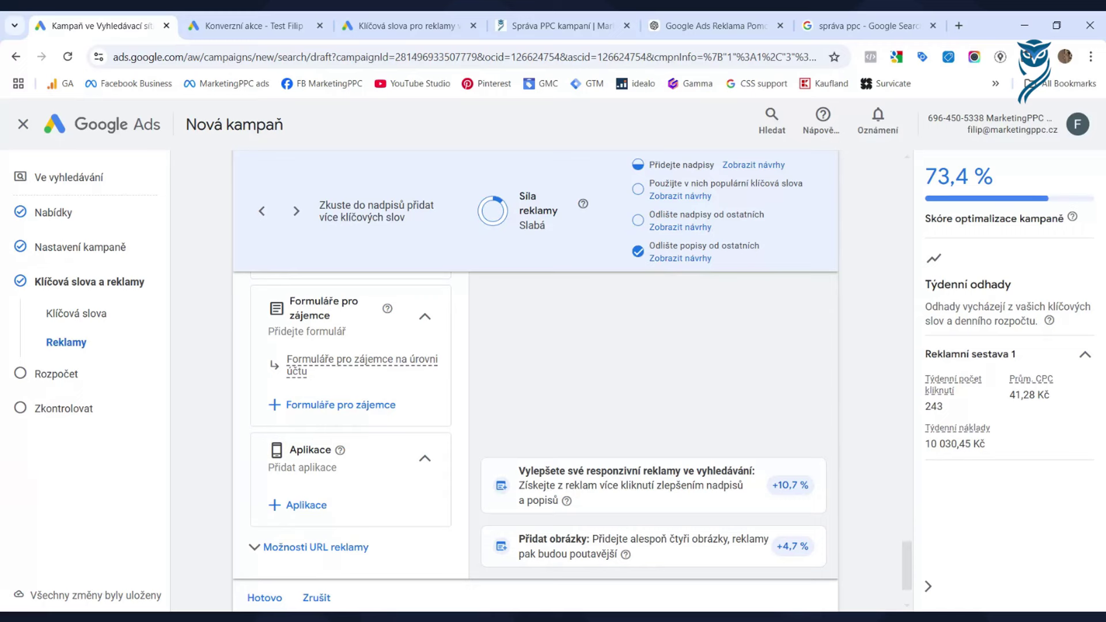
scroll(366, 396, down, 3)
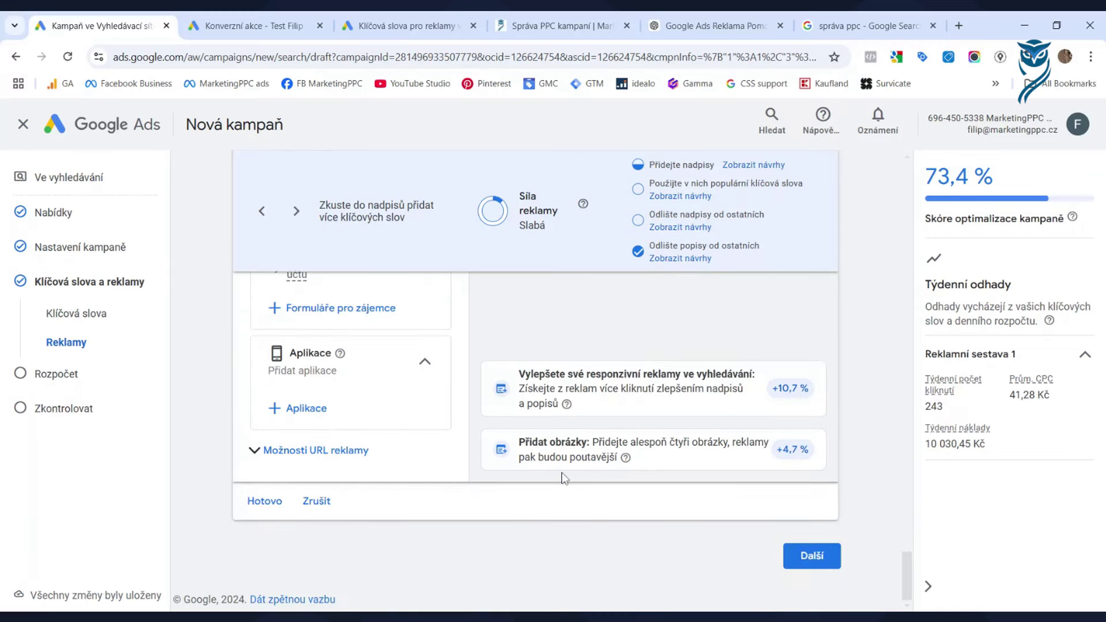
scroll(562, 472, up, 6)
scroll(450, 484, up, 3)
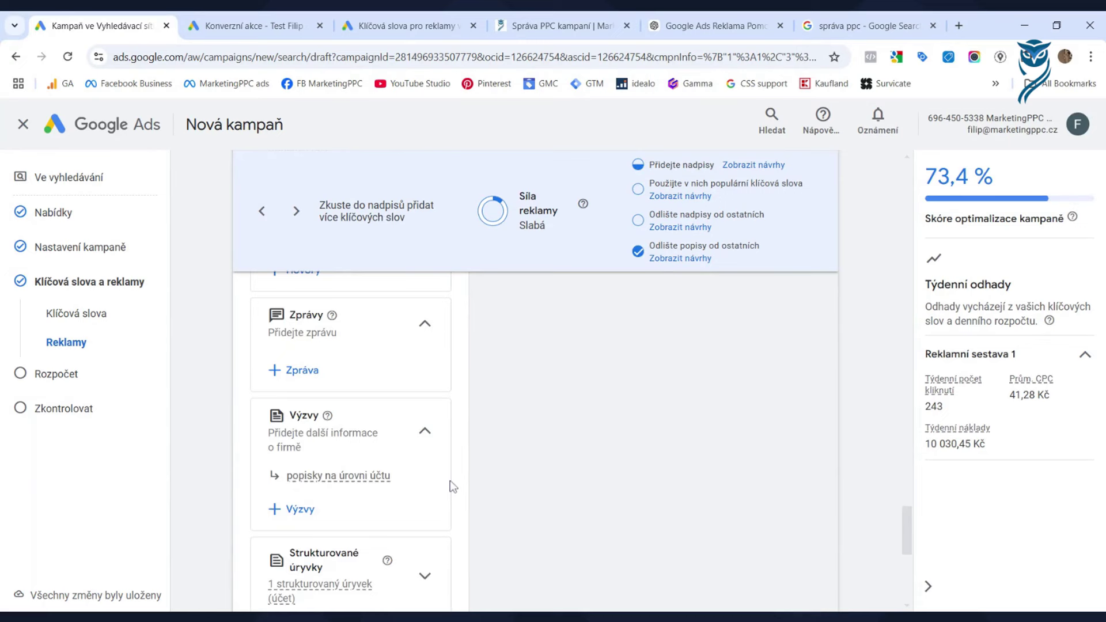
scroll(450, 483, down, 10)
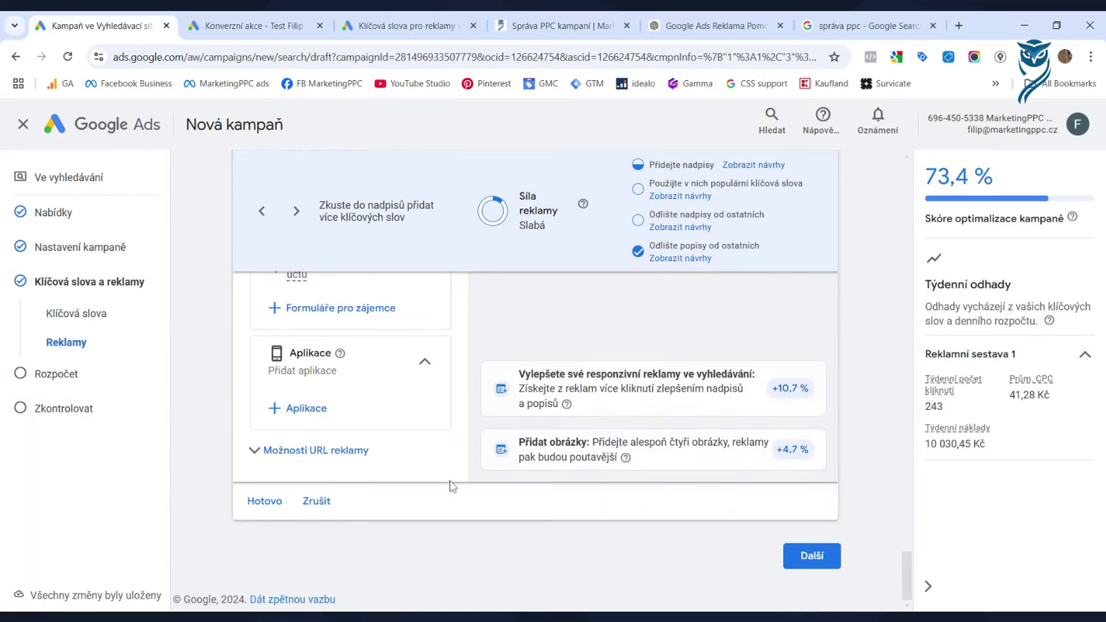
scroll(407, 445, up, 5)
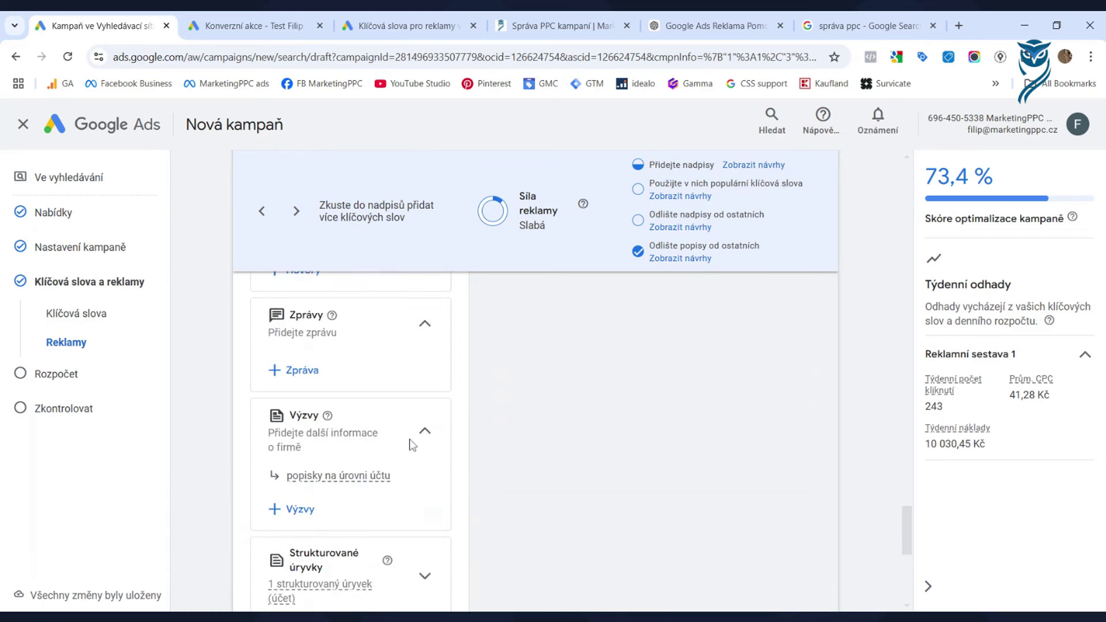
scroll(426, 444, down, 5)
scroll(436, 442, up, 5)
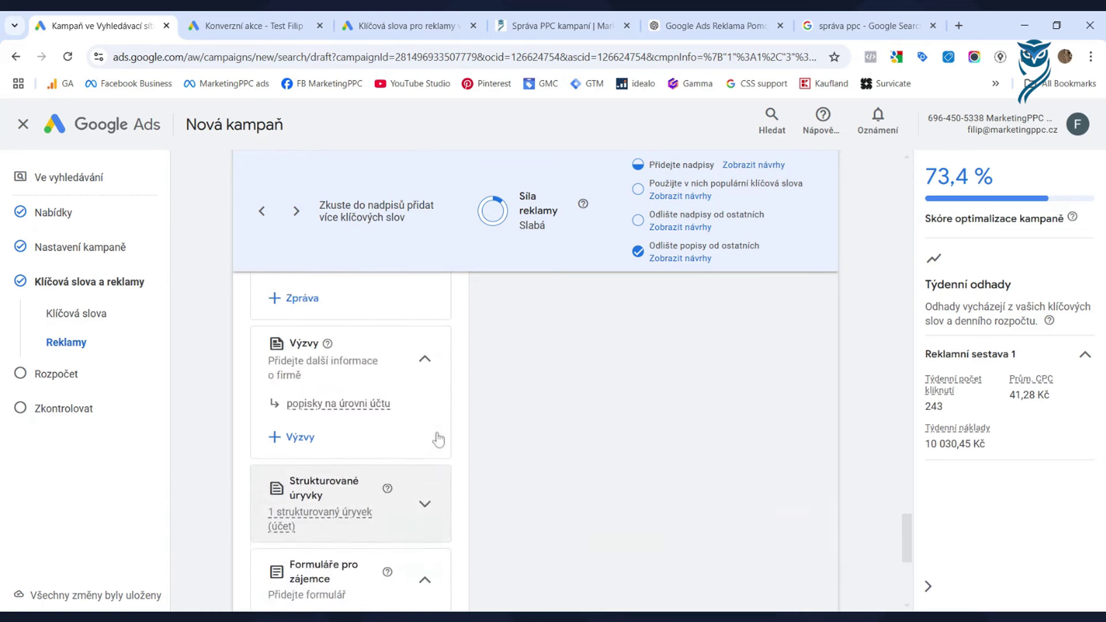
Step: Look over the ad's remaining asset sections and proceed to the campaign's budget settings
scroll(439, 437, up, 4)
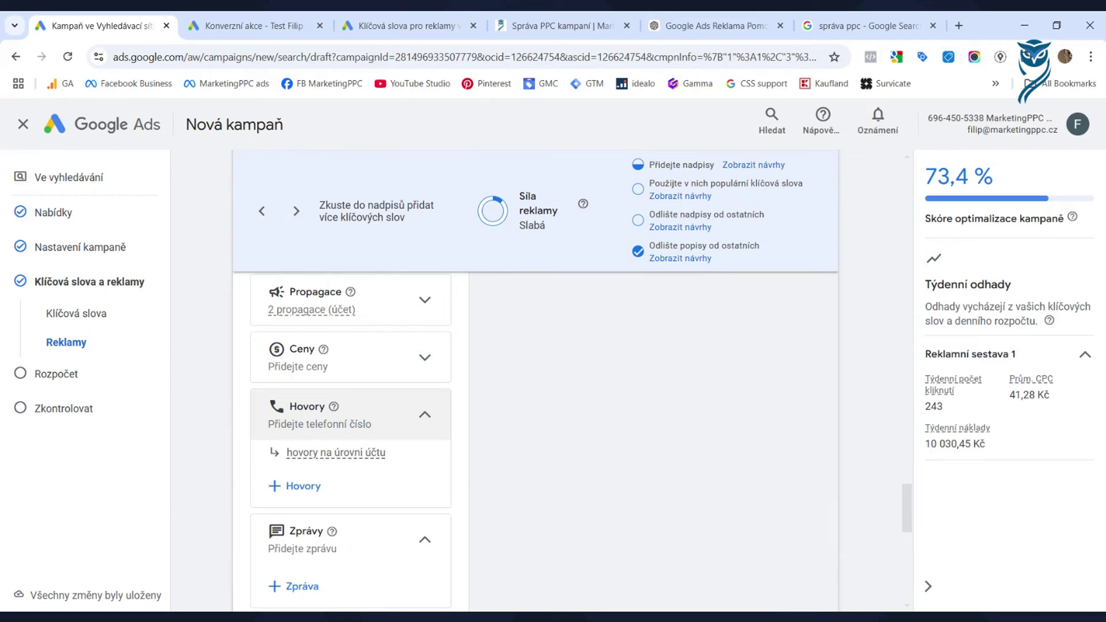
scroll(439, 440, down, 4)
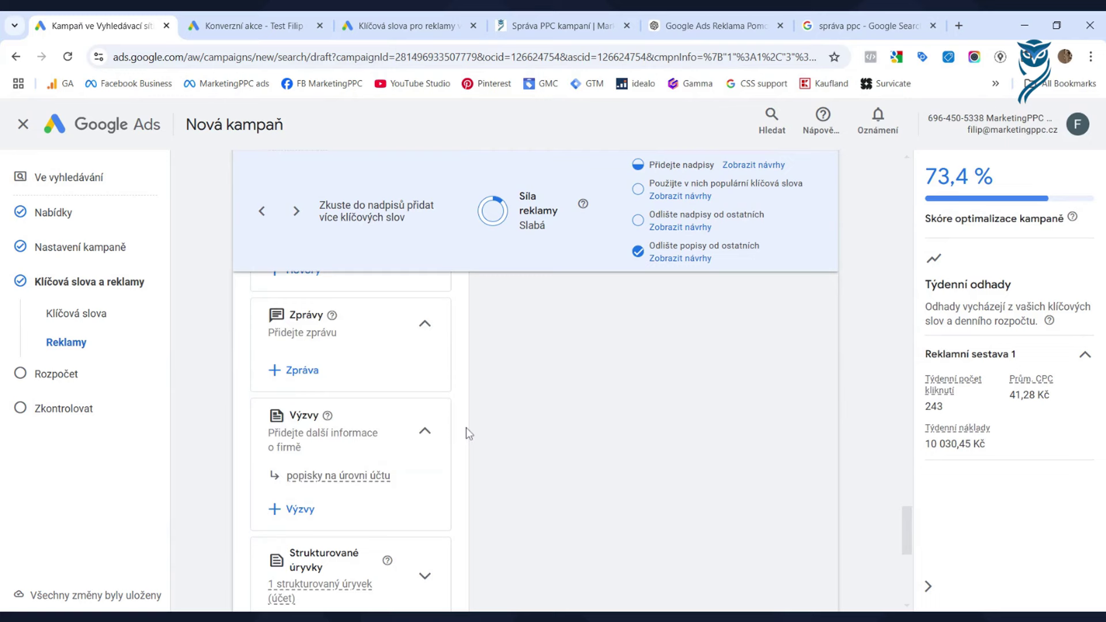
scroll(465, 427, down, 4)
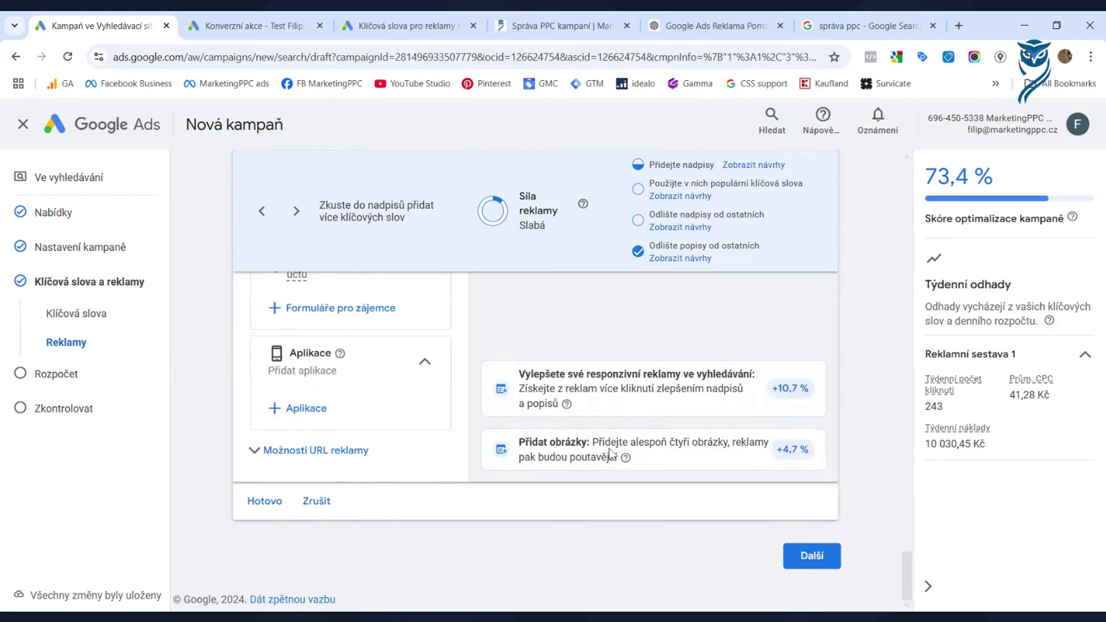
click(820, 569)
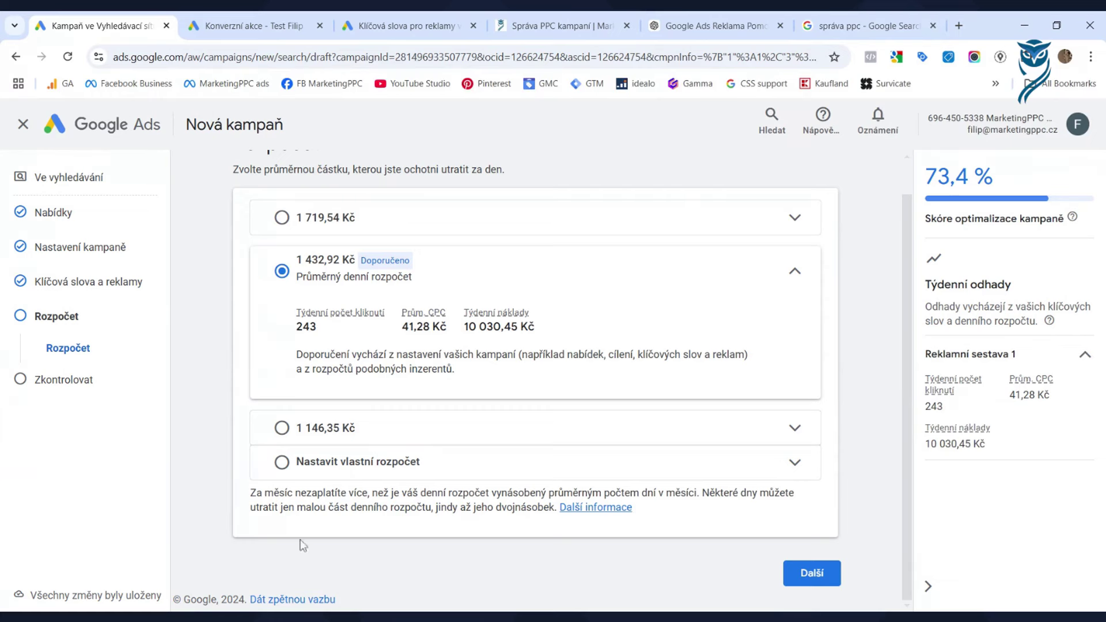
Step: Set a custom average daily budget of 100 Kč and continue to the campaign review
click(282, 463)
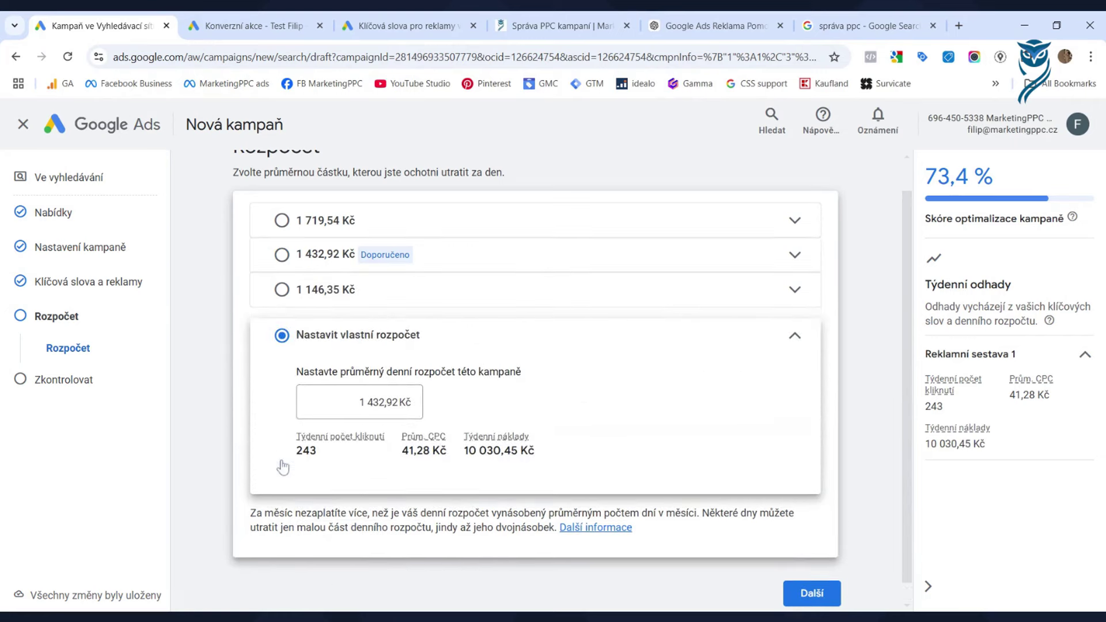
triple_click(364, 402)
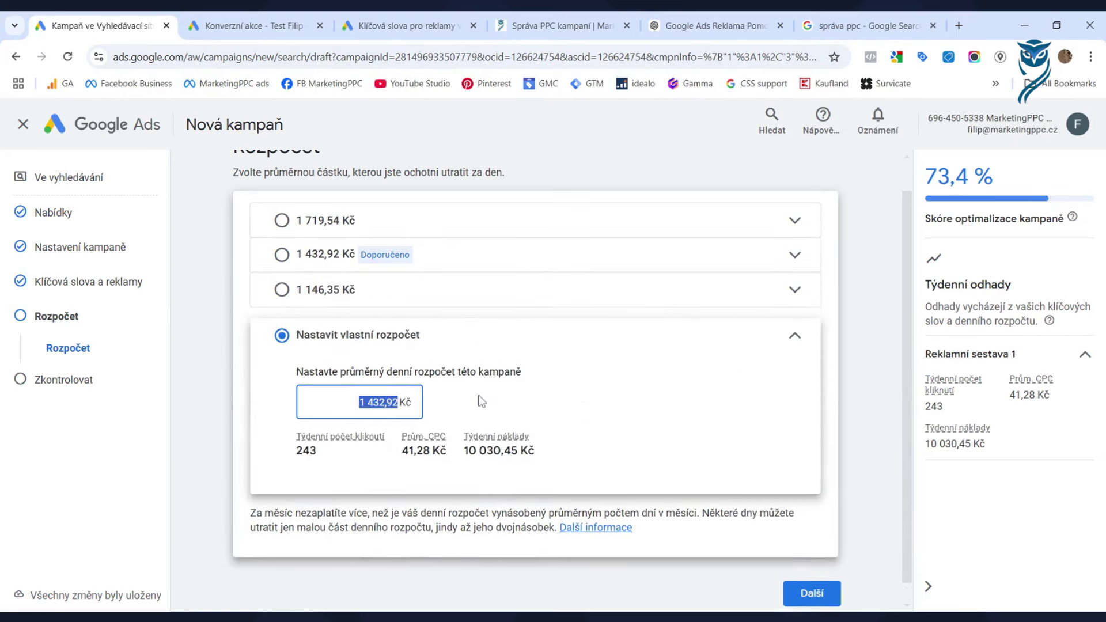
text(100)
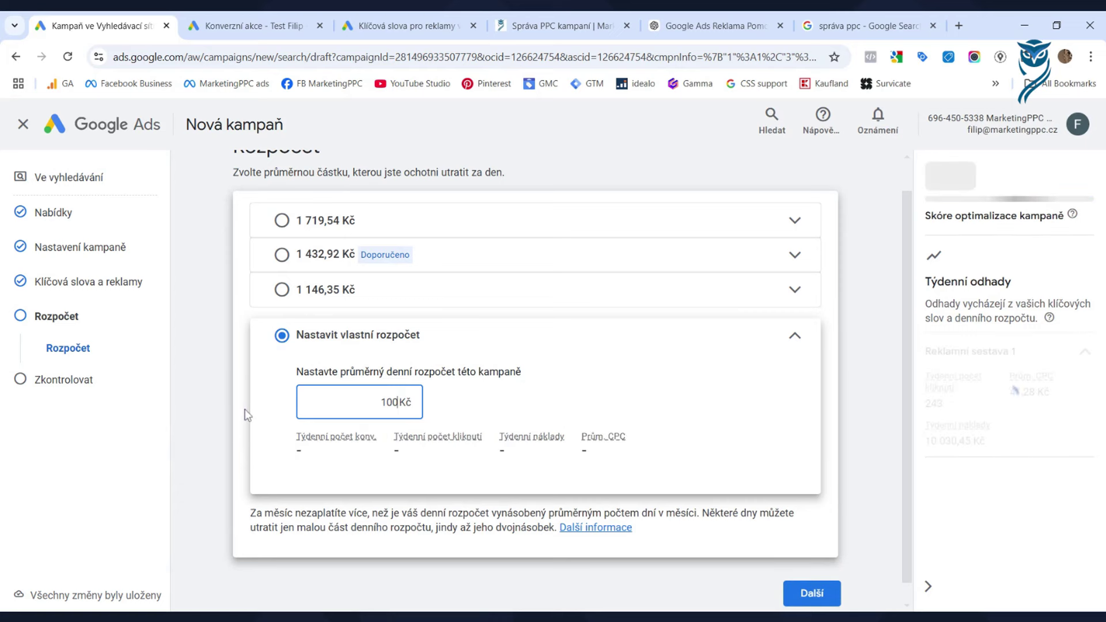
click(248, 415)
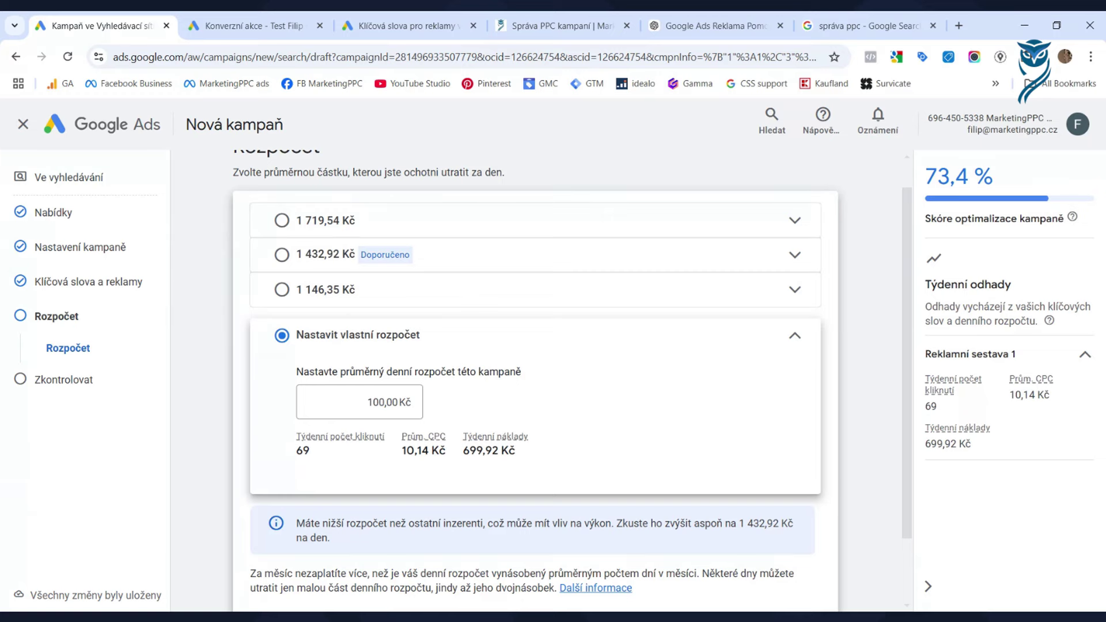
scroll(237, 415, down, 2)
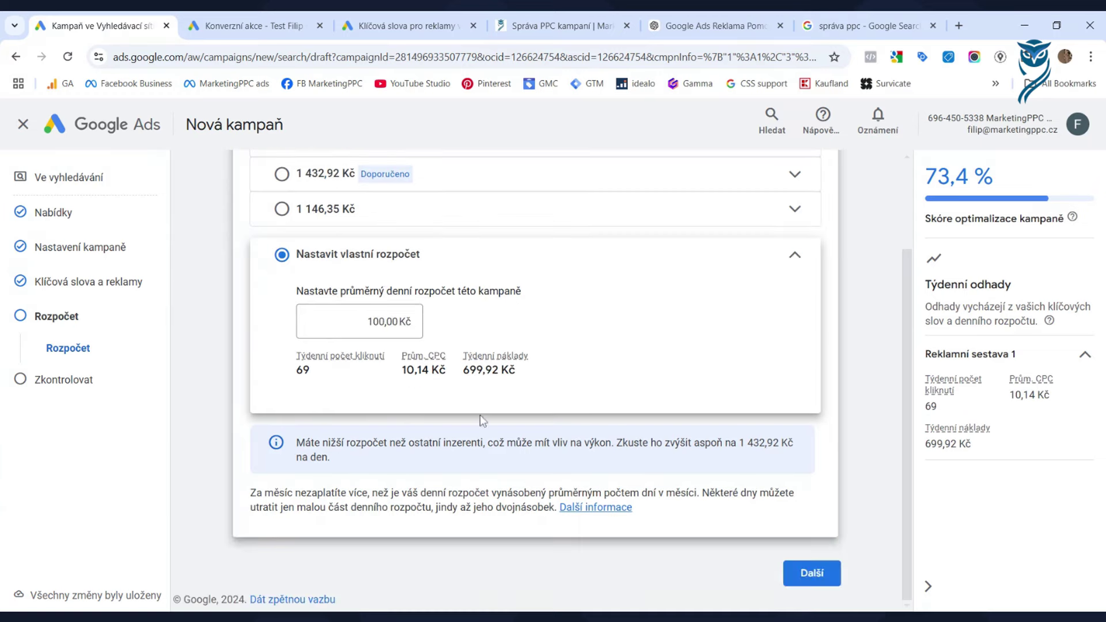
click(806, 579)
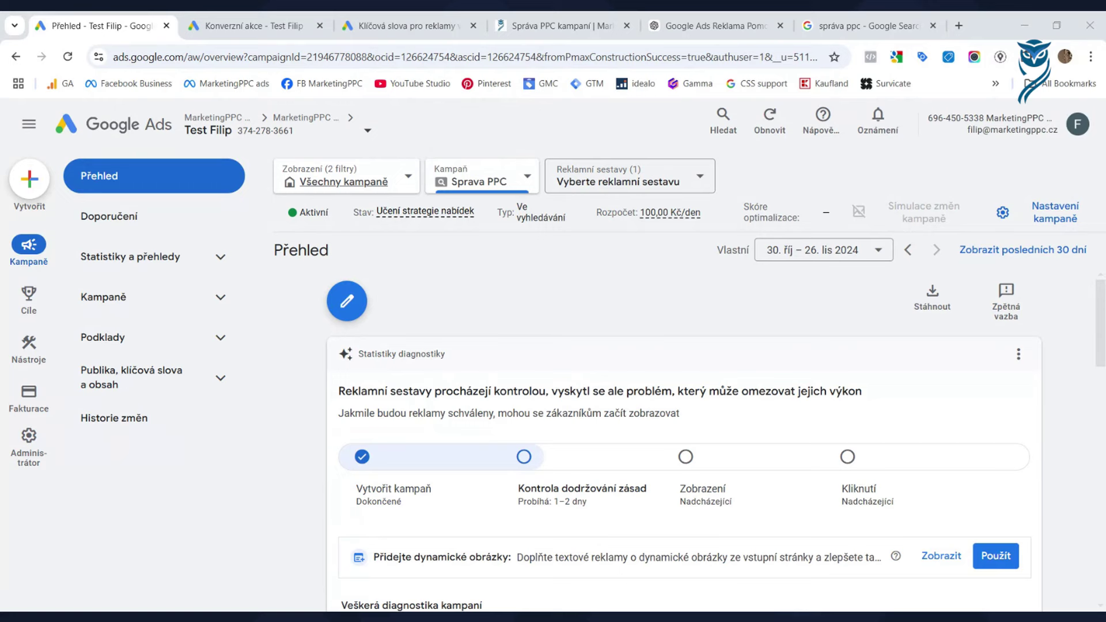
Step: Review the Sprava PPC campaign's diagnostics overview and open its audiences page (Publika)
click(218, 297)
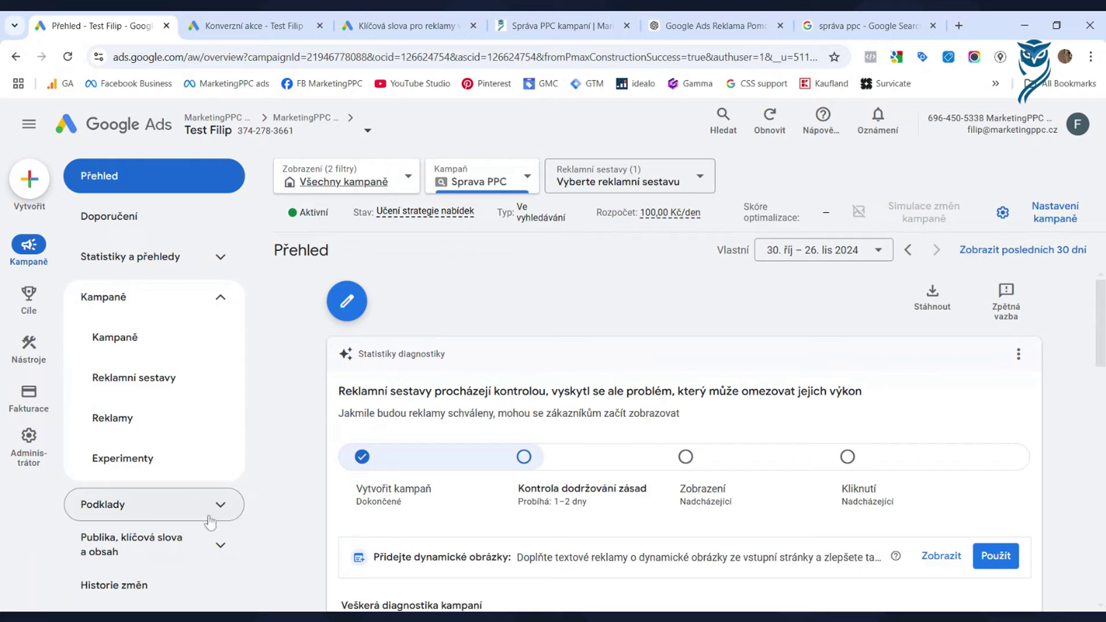
scroll(288, 437, down, 1)
scroll(293, 419, down, 1)
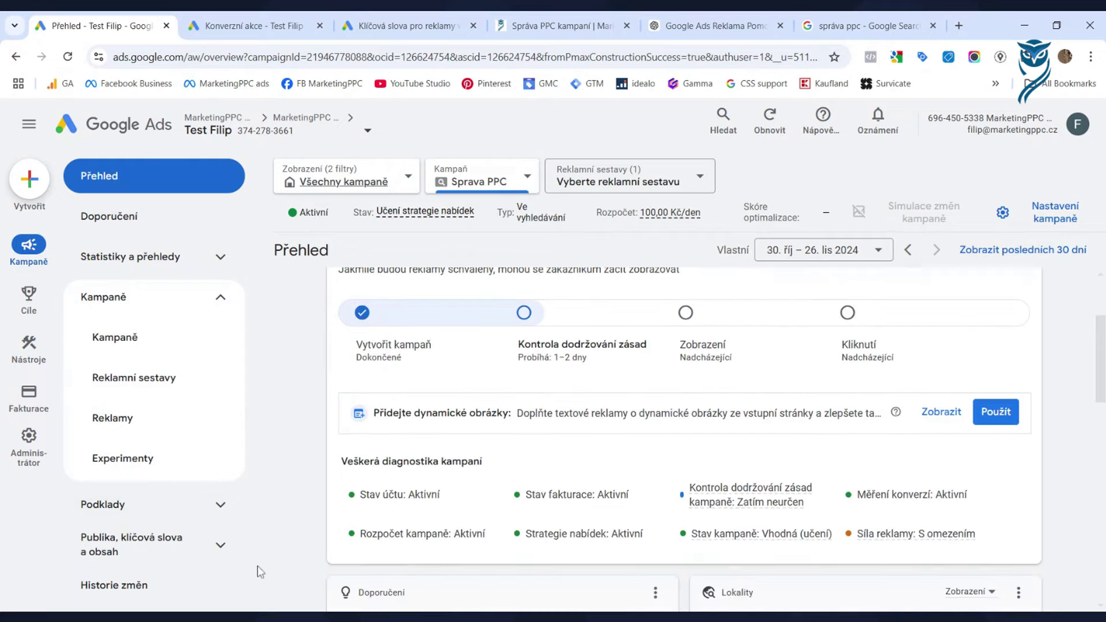
click(230, 552)
scroll(313, 385, down, 3)
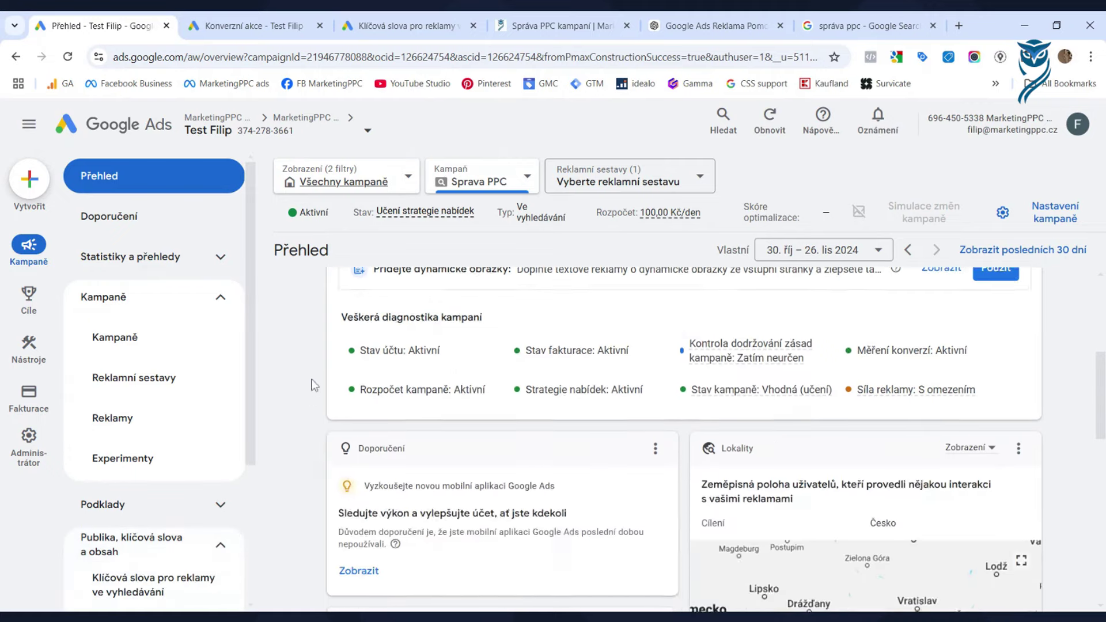
scroll(143, 513, down, 3)
click(156, 436)
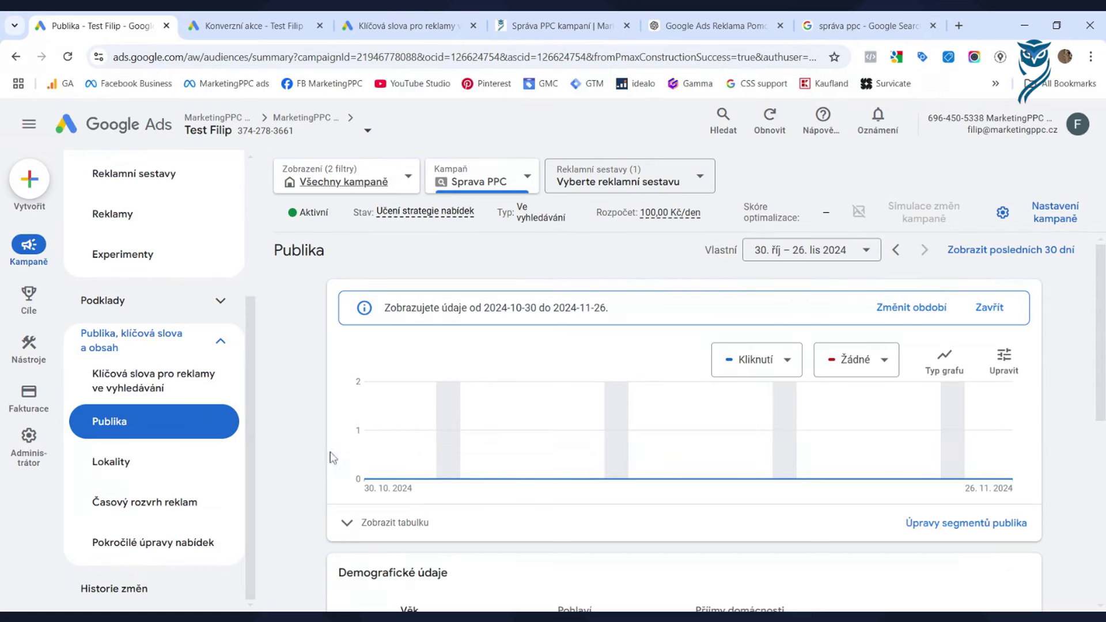
Step: Examine the audiences page from the segment chart down to the demographic data and exclusions
scroll(311, 464, down, 1)
scroll(311, 469, down, 1)
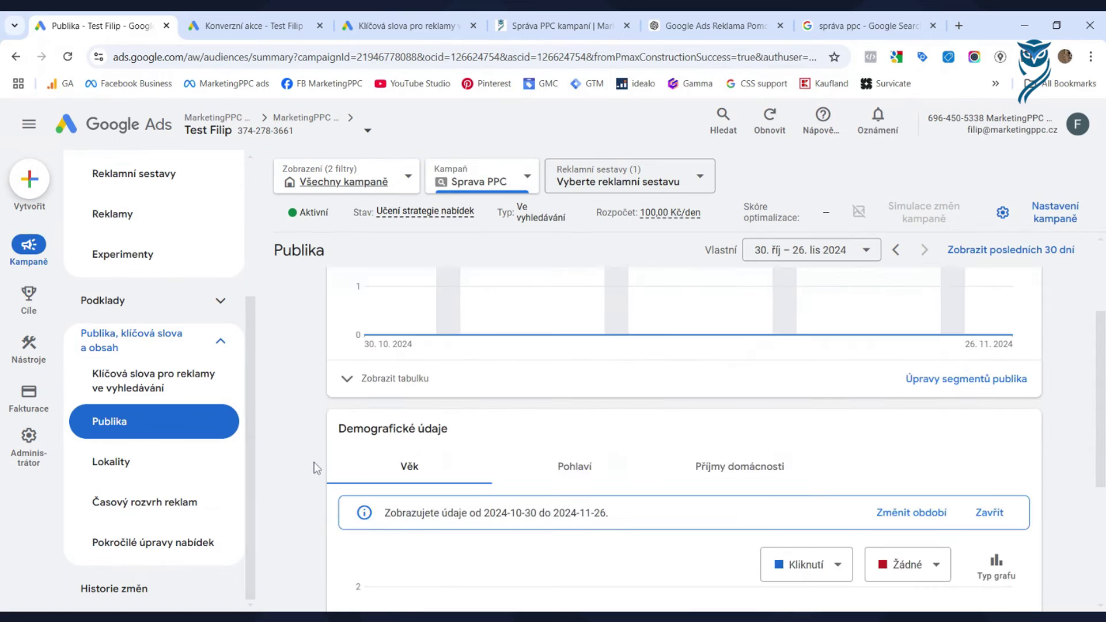
scroll(304, 423, up, 1)
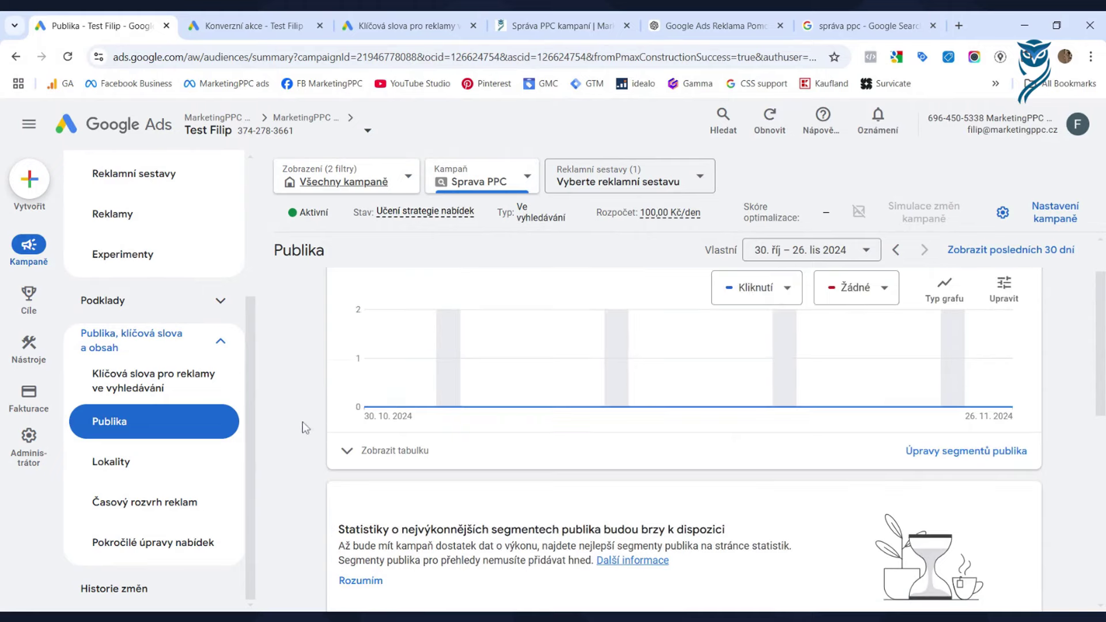
scroll(298, 416, up, 1)
scroll(464, 487, down, 4)
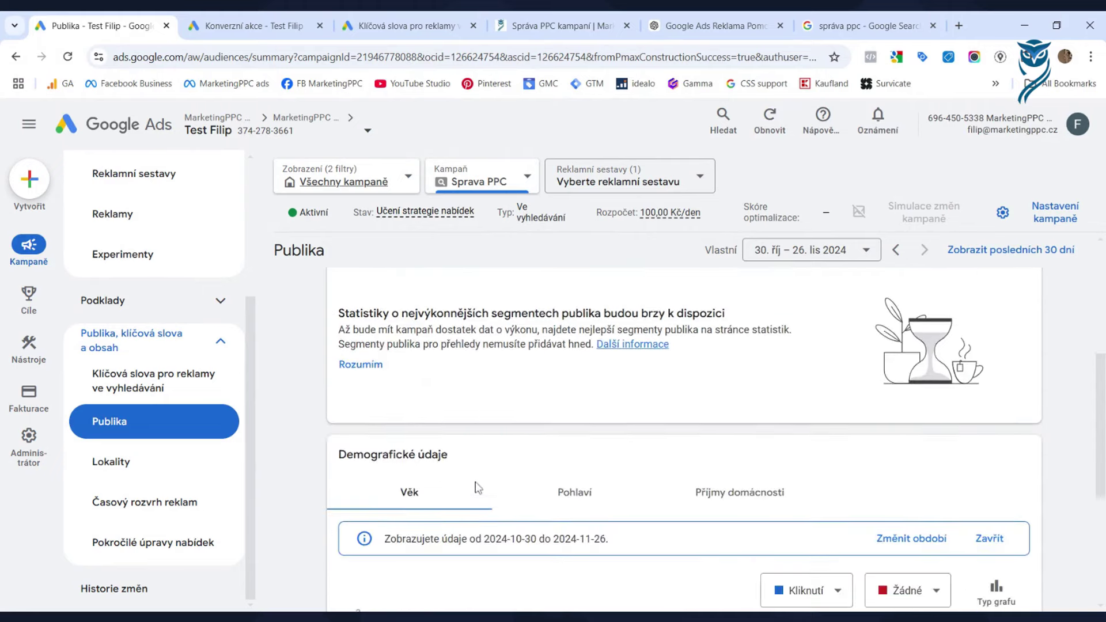
scroll(476, 487, down, 4)
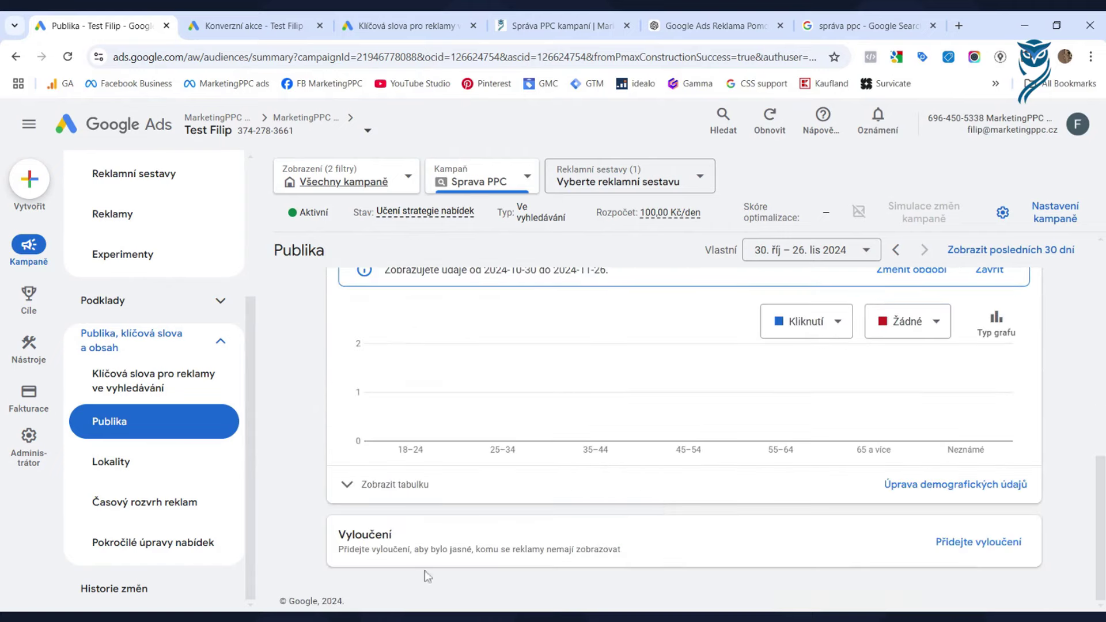
scroll(518, 463, up, 3)
scroll(530, 455, down, 3)
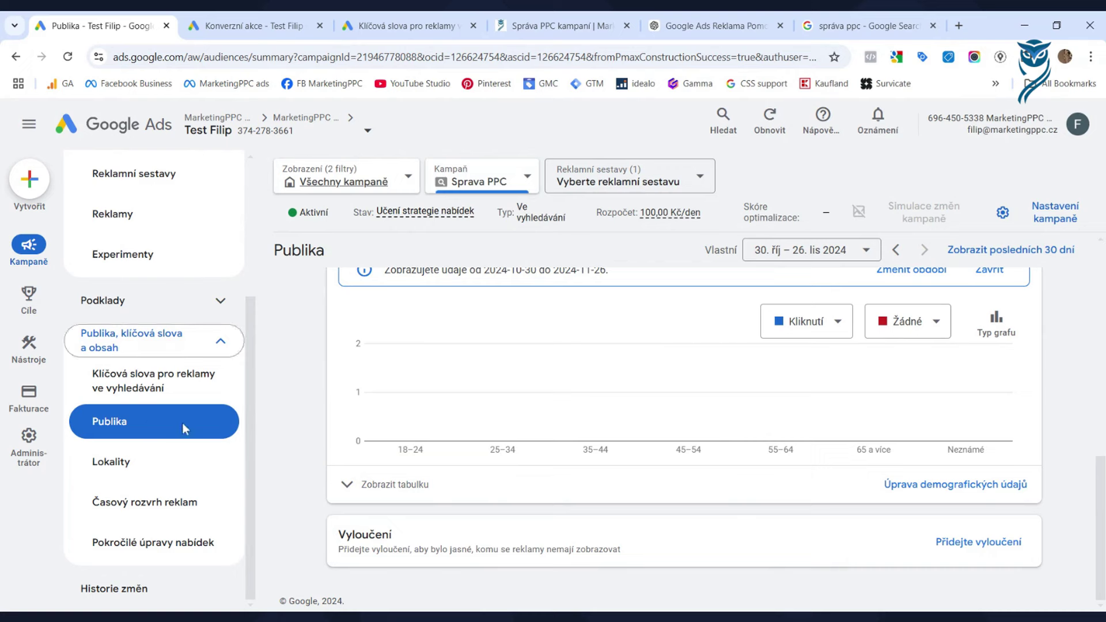
Step: Exclude the YouTube users segment YT 90 d at campaign level and display the exclusions table
click(963, 546)
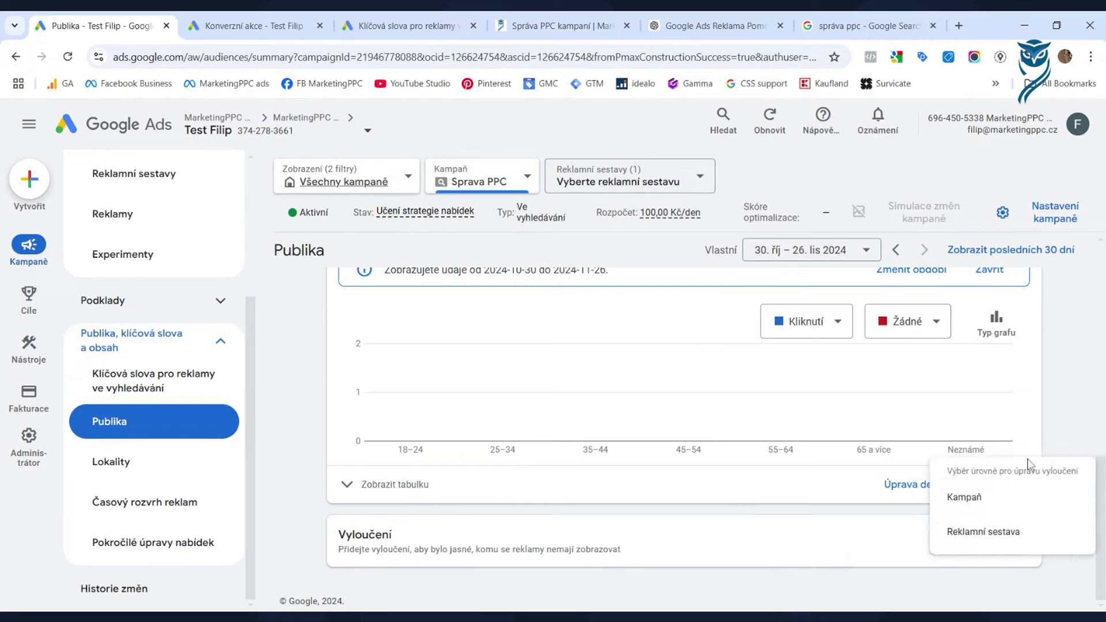
click(1001, 509)
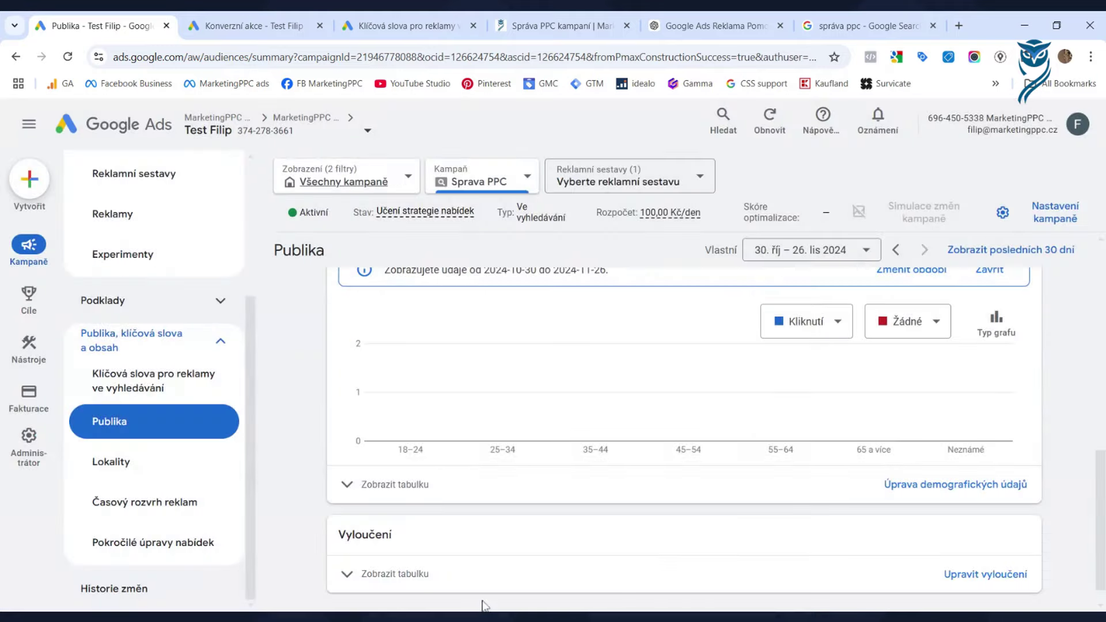
click(346, 574)
scroll(530, 494, down, 1)
scroll(530, 494, down, 2)
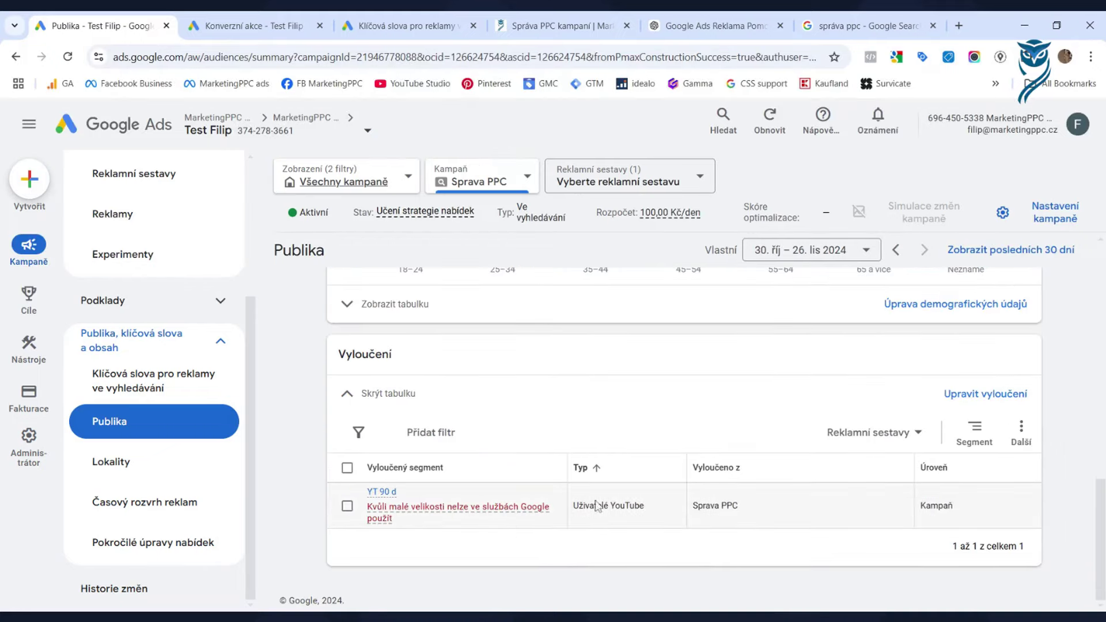
Step: Display the audience segments table and increase the bid adjustment of AW RMK 30 by 50 %
scroll(433, 415, up, 10)
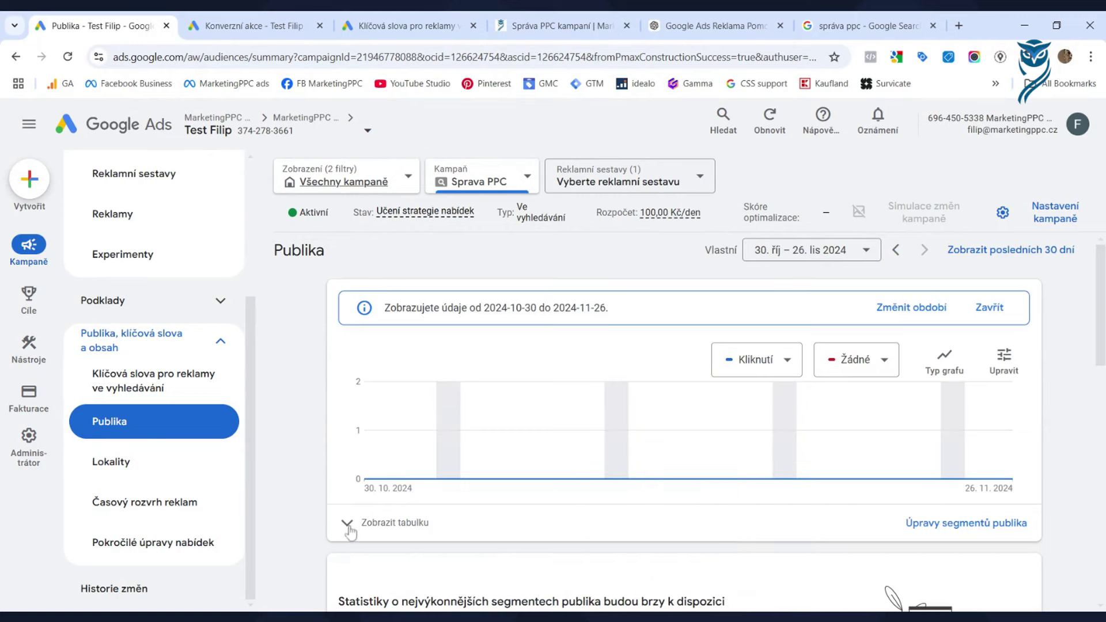
click(348, 524)
scroll(325, 461, down, 4)
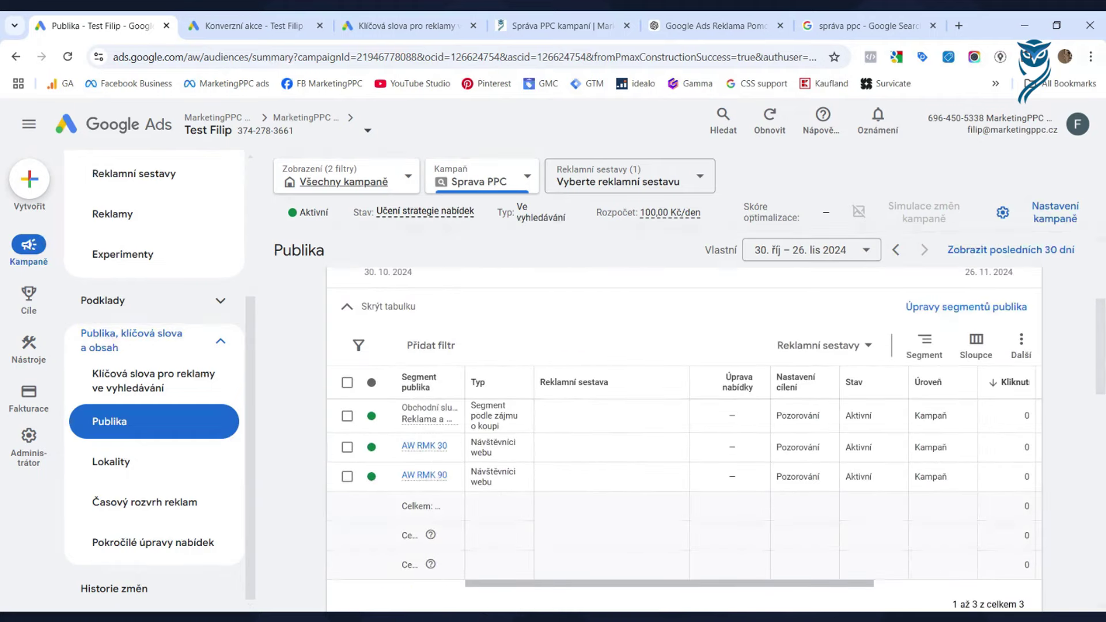
scroll(438, 536, down, 2)
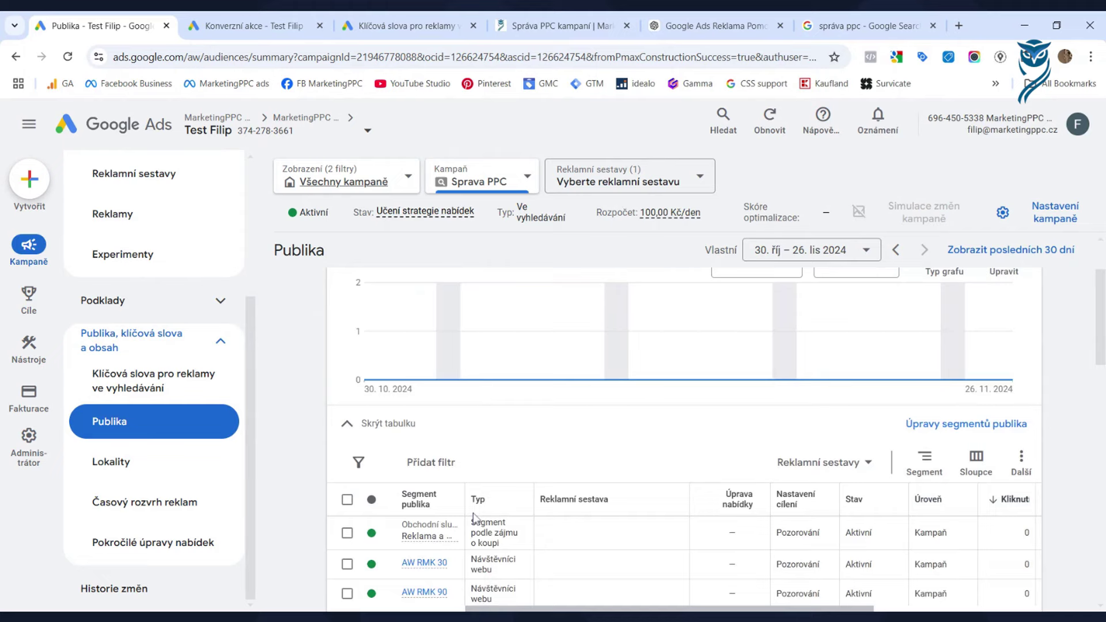
scroll(473, 517, down, 2)
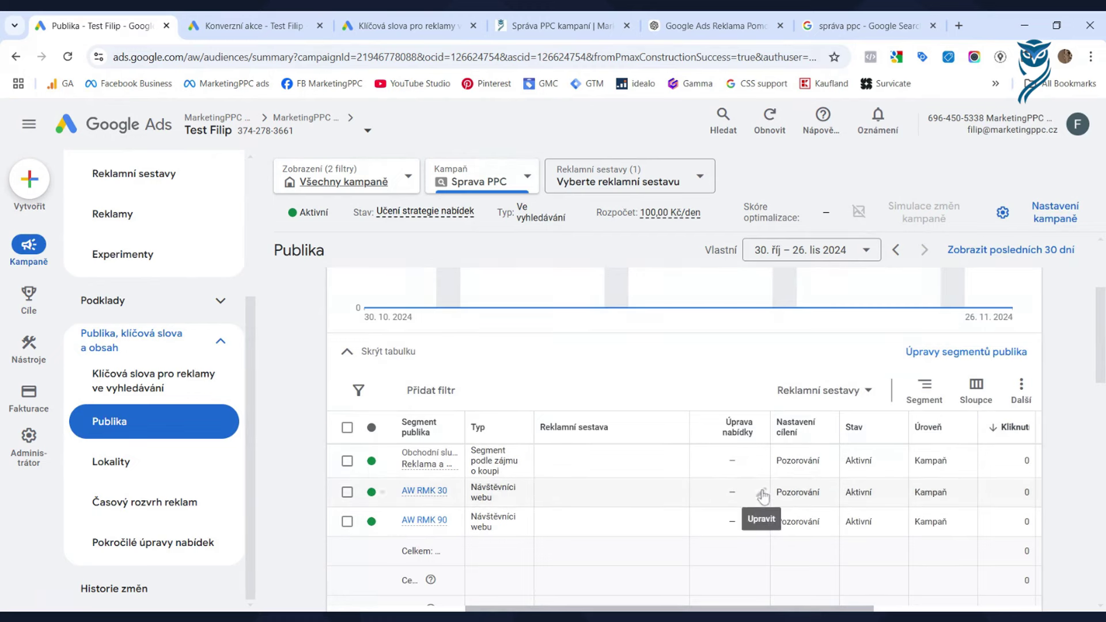
click(762, 492)
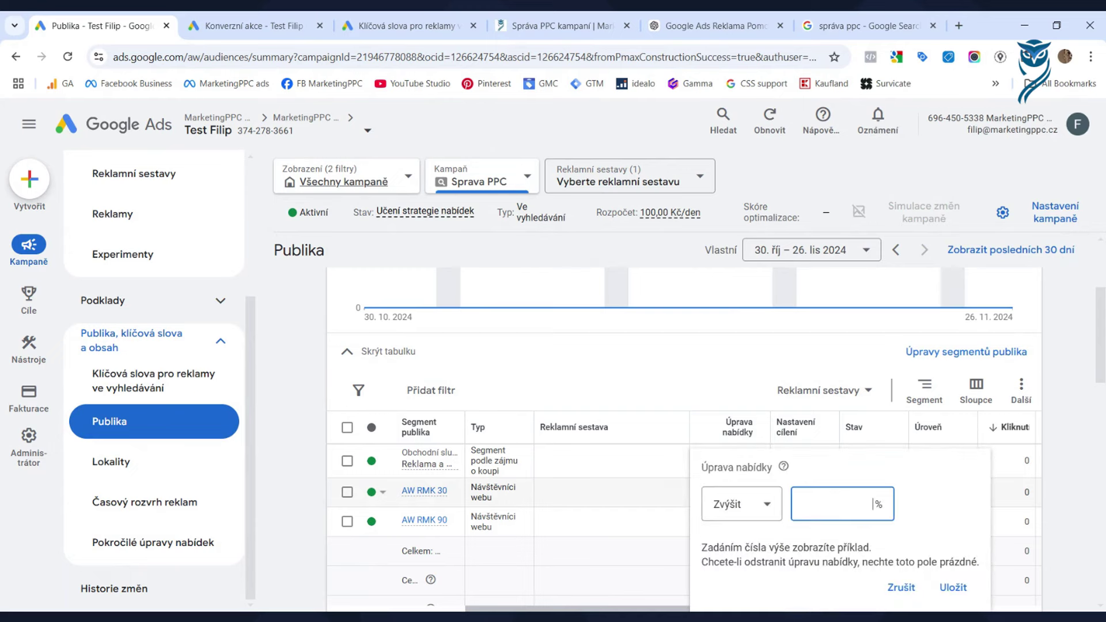
text(50)
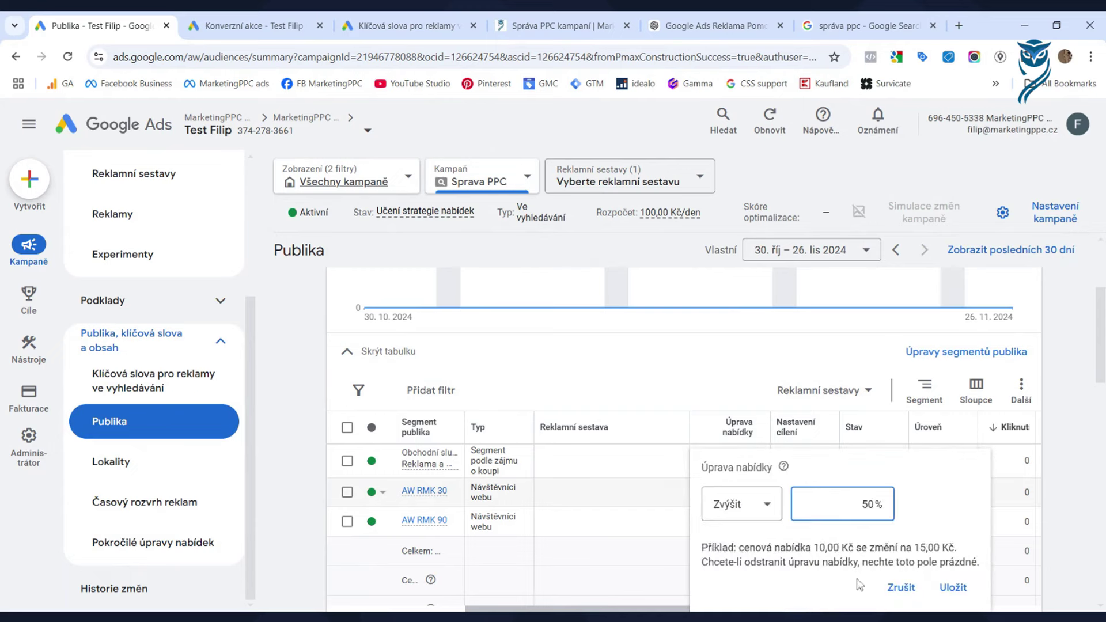
click(949, 591)
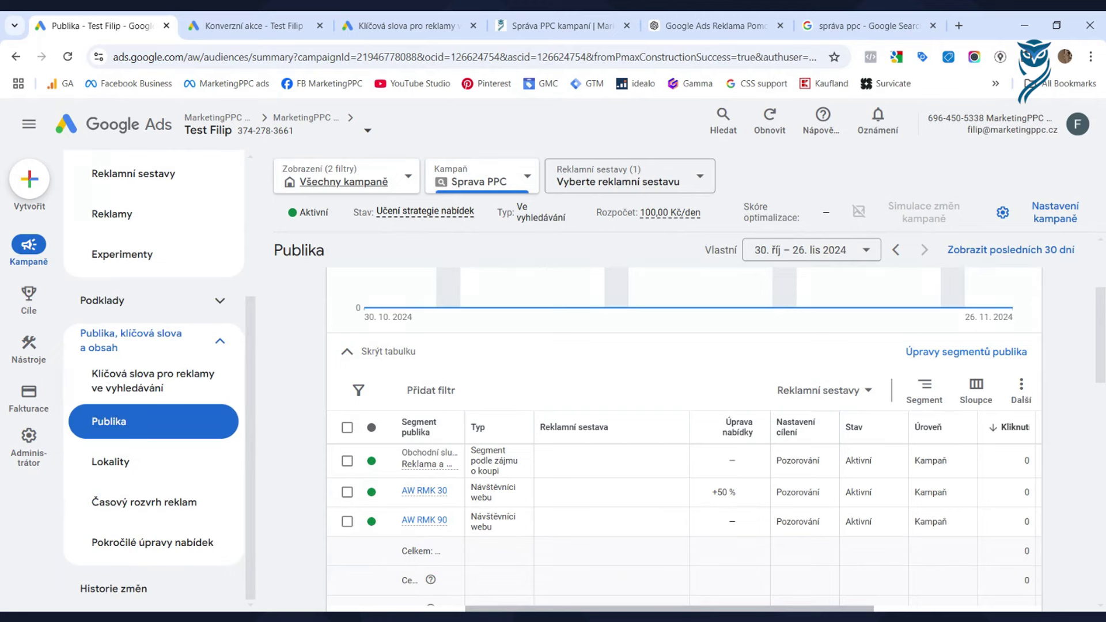
Step: Open the campaign's search keywords and look through the navigation options for insights and reports, including search terms
scroll(216, 417, up, 3)
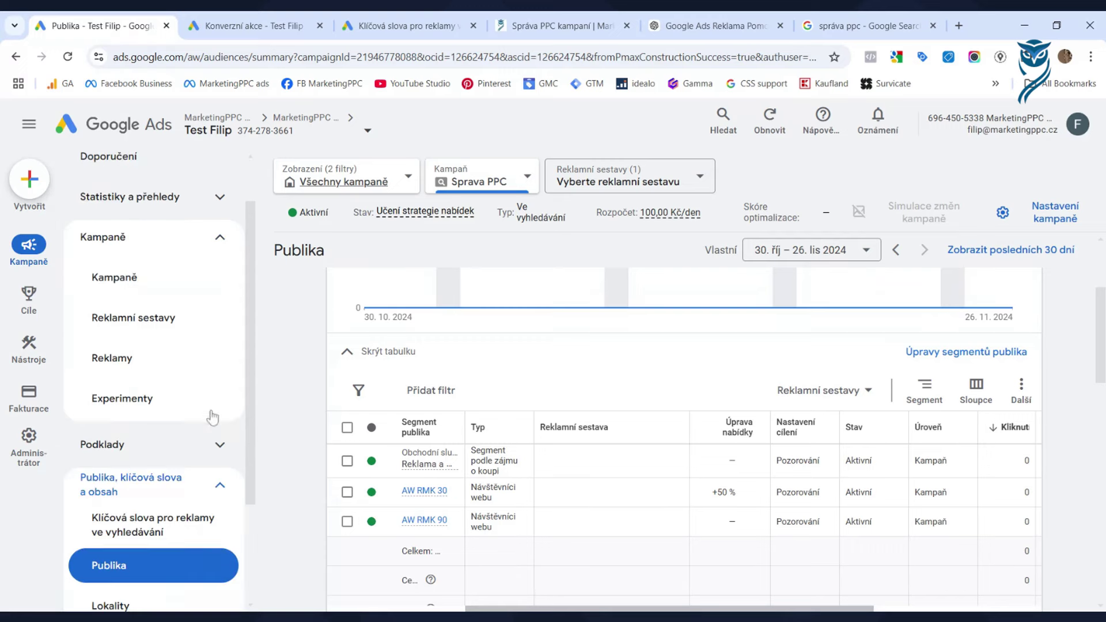
click(195, 521)
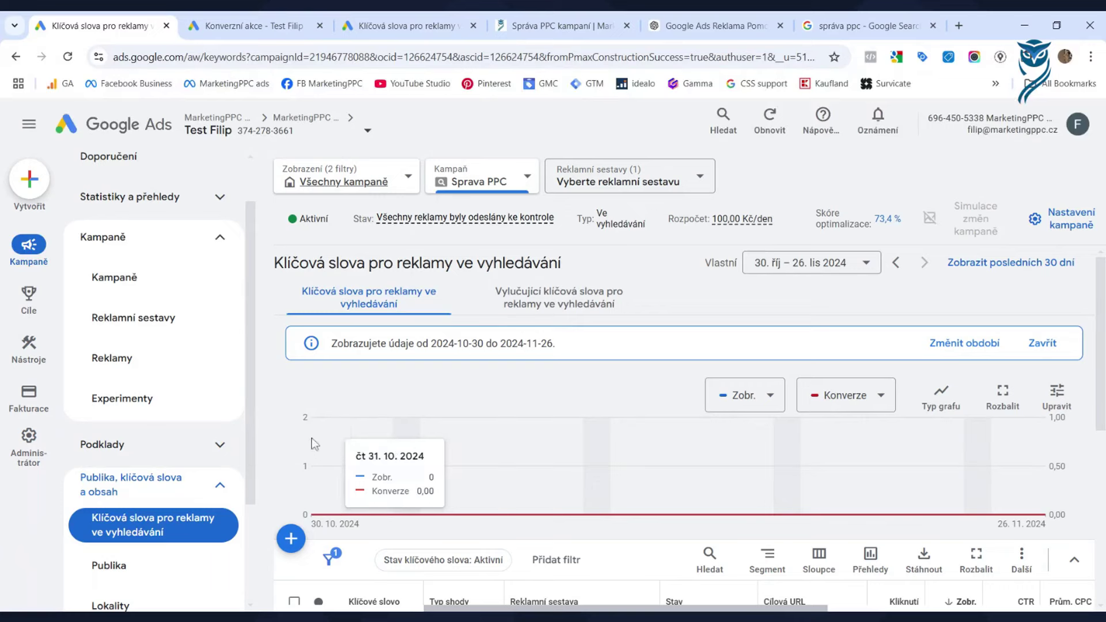
click(228, 202)
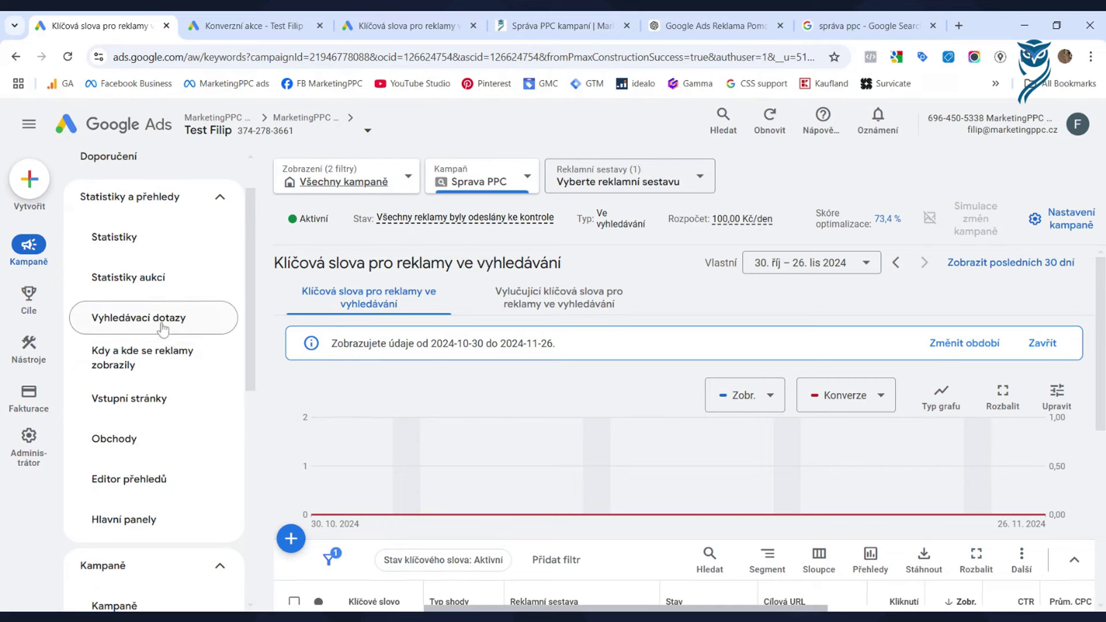
scroll(155, 328, down, 7)
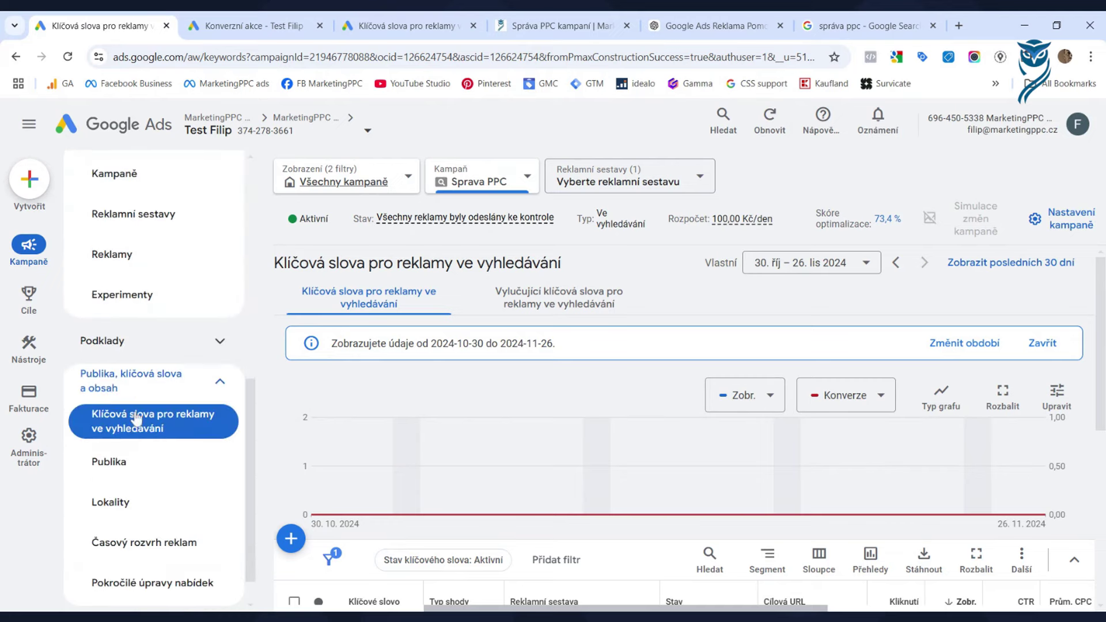
scroll(461, 403, down, 3)
scroll(529, 392, up, 3)
Step: Start adding campaign-level negative keywords to Sprava PPC, entering "zdarma" and "školení" on separate lines
click(551, 298)
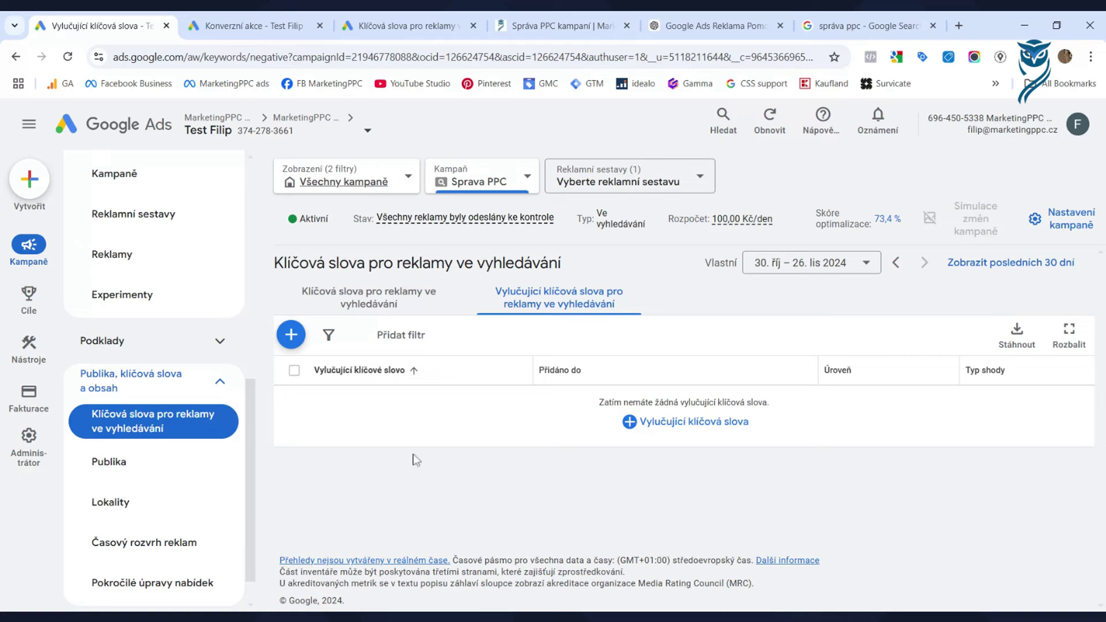
click(641, 427)
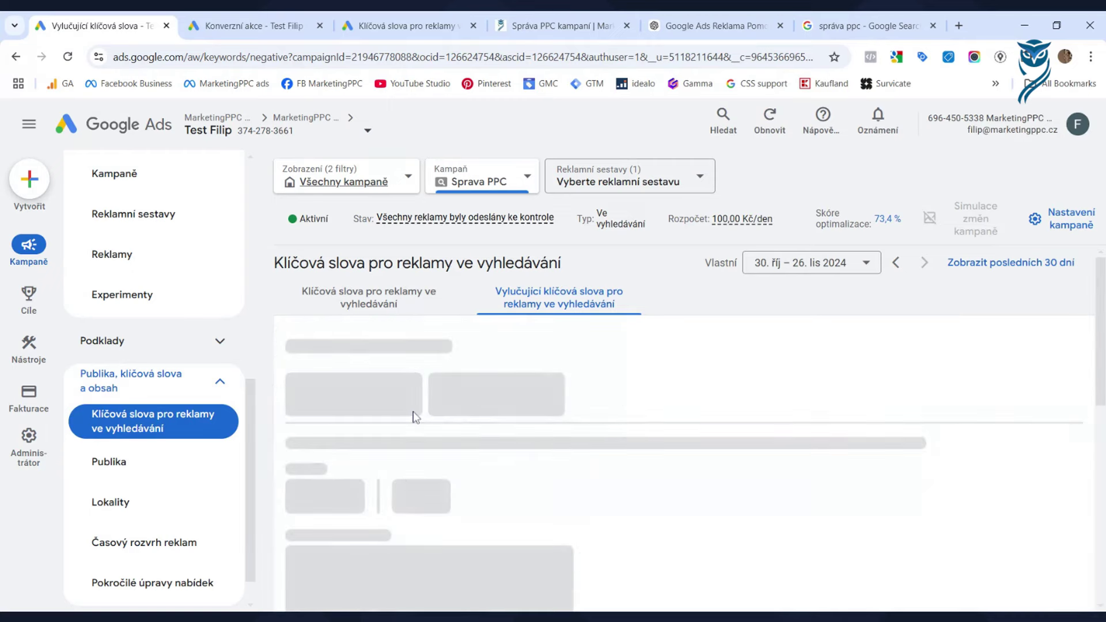
scroll(403, 432, down, 2)
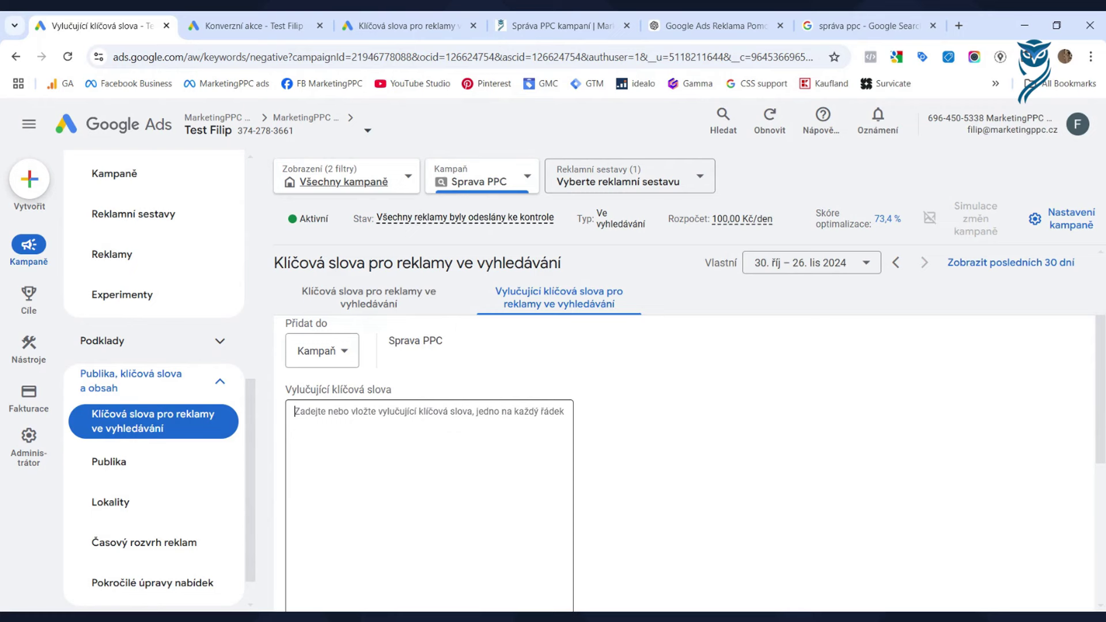
text(zdarma)
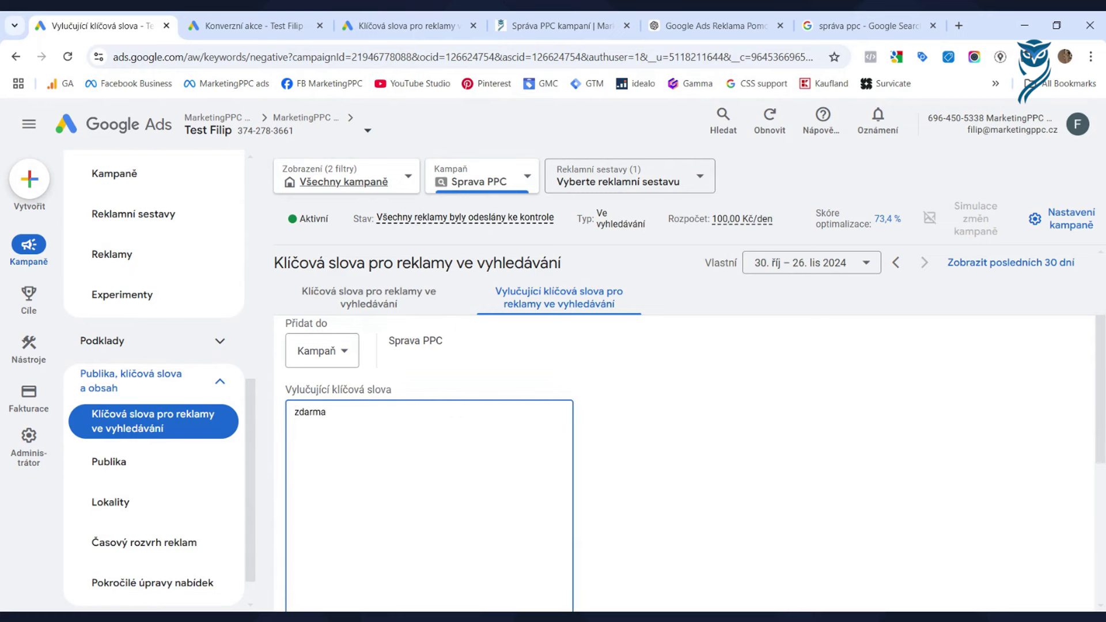
key(Return)
text(školení)
scroll(411, 474, down, 5)
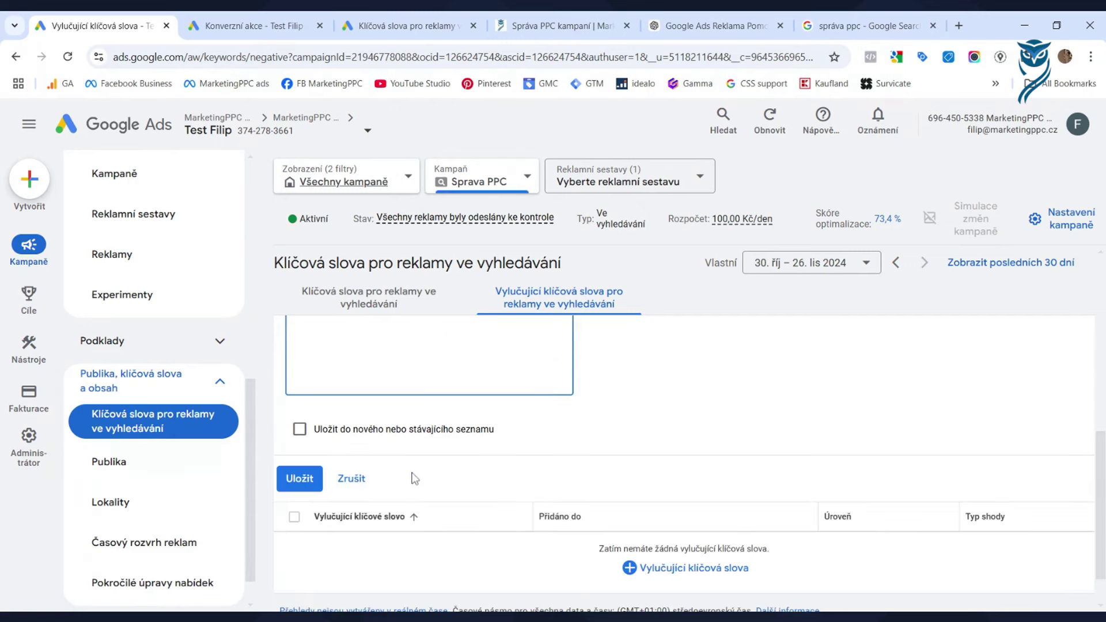
scroll(325, 406, up, 4)
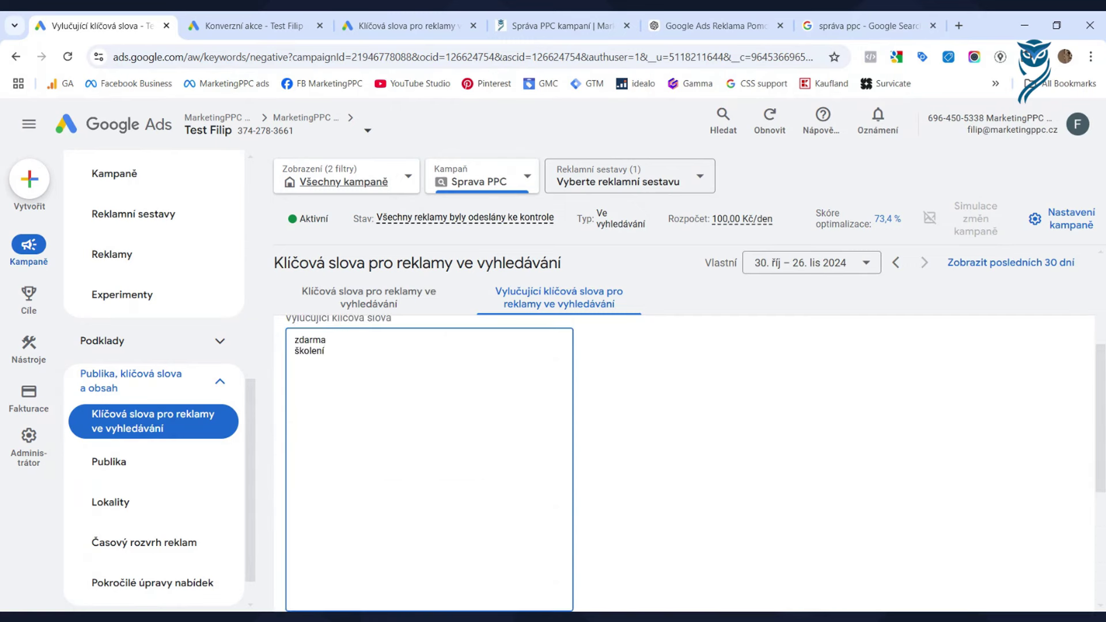
scroll(366, 408, down, 5)
scroll(366, 407, up, 5)
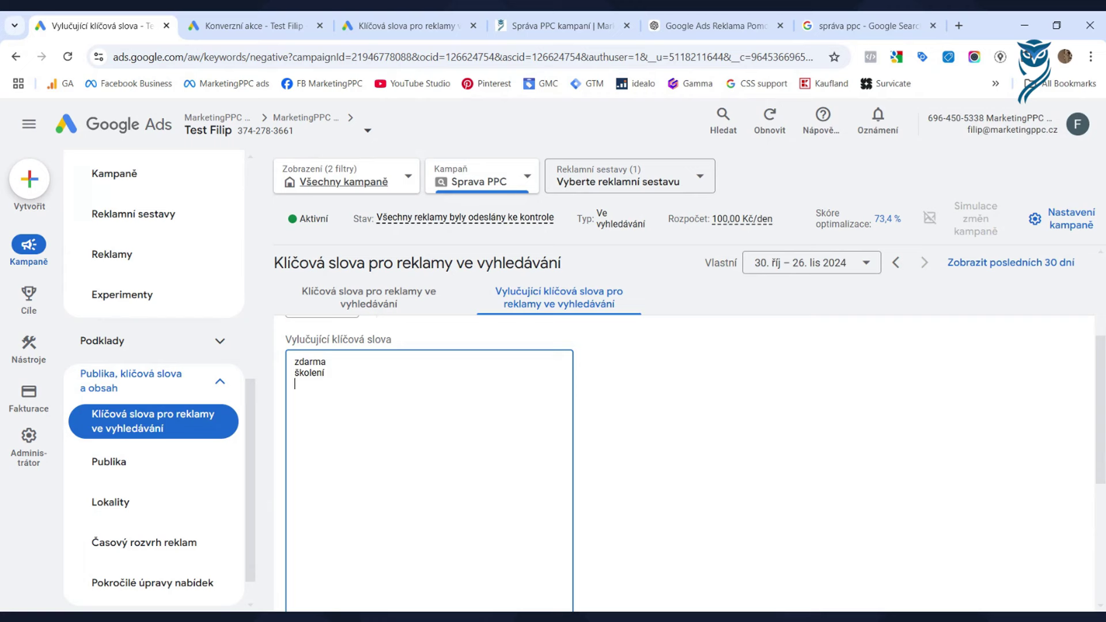
Step: Add "skoleni", "školit" and "skolit" to the negative keyword entries and save them for the campaign
key(Return)
text(skolení)
text(školit)
key(Return)
text(skolit)
scroll(367, 353, down, 5)
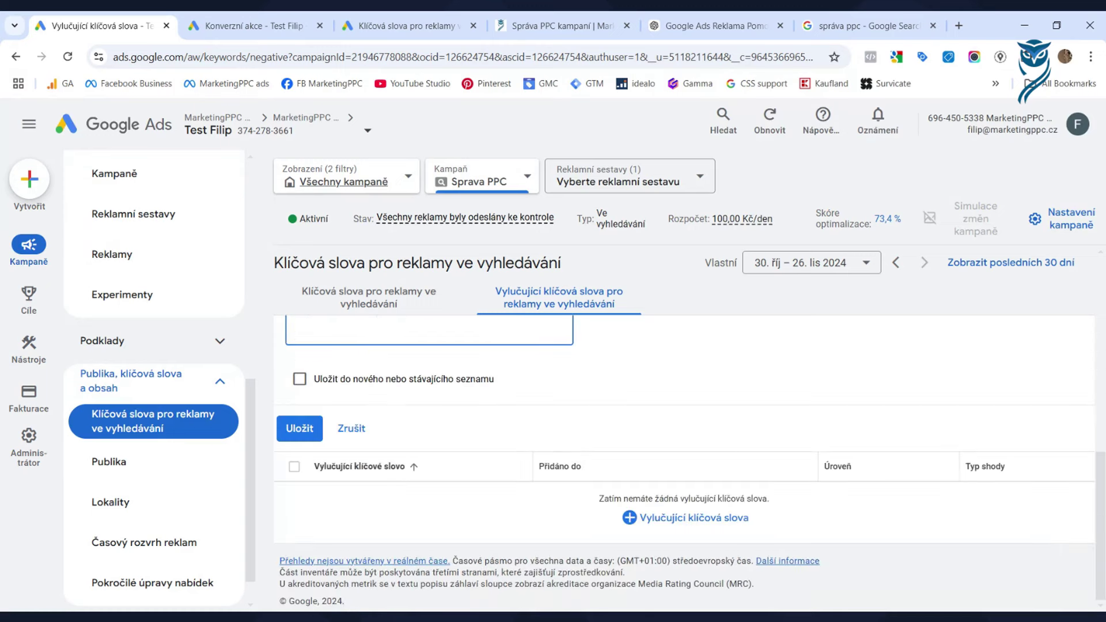
click(298, 428)
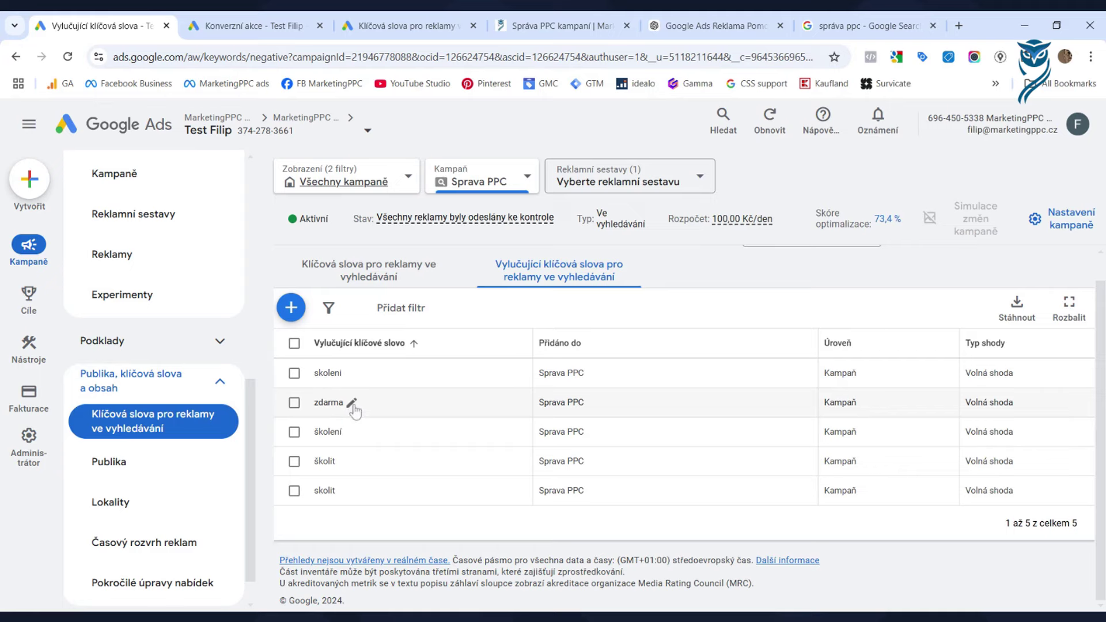
Step: Draft the phrase-match negative keyword "google ads zdarma" at campaign level and discard the entry
click(290, 308)
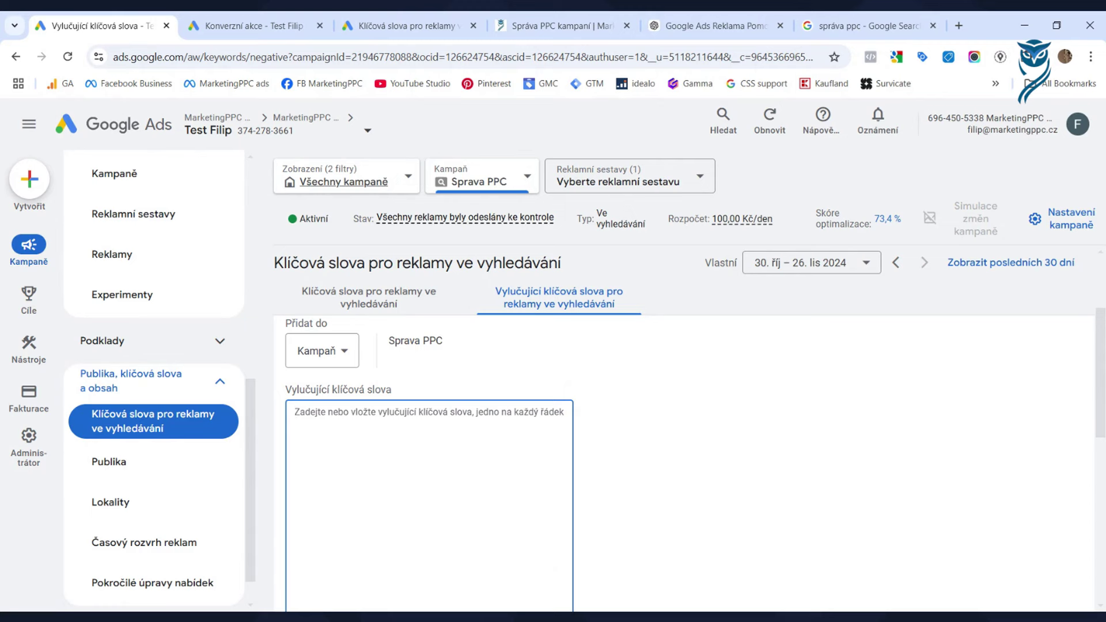
text(")
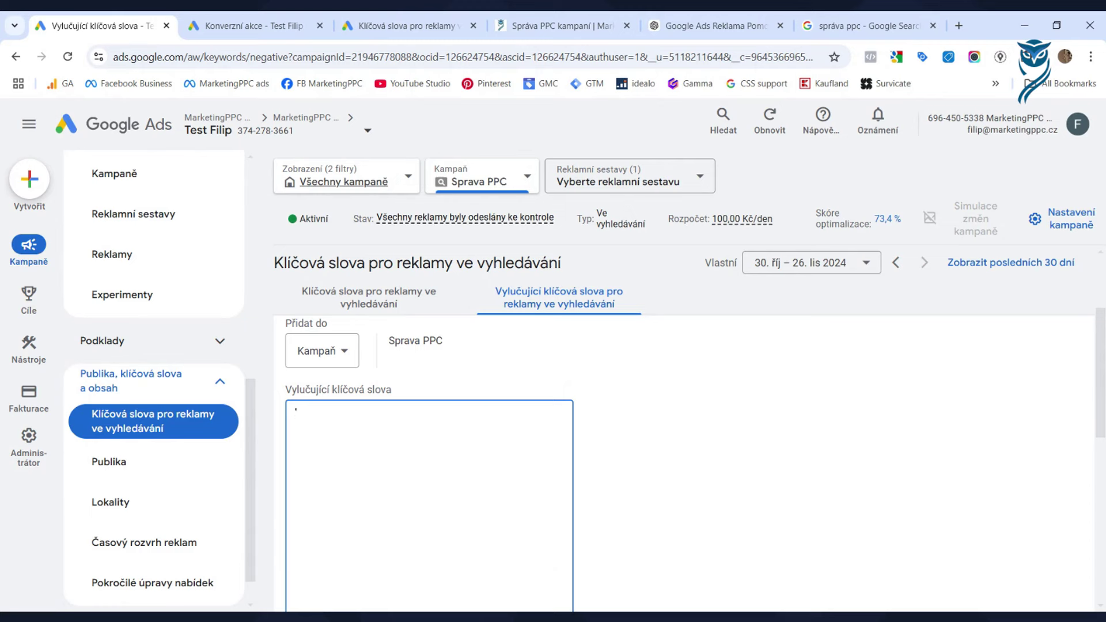
key(BackSpace)
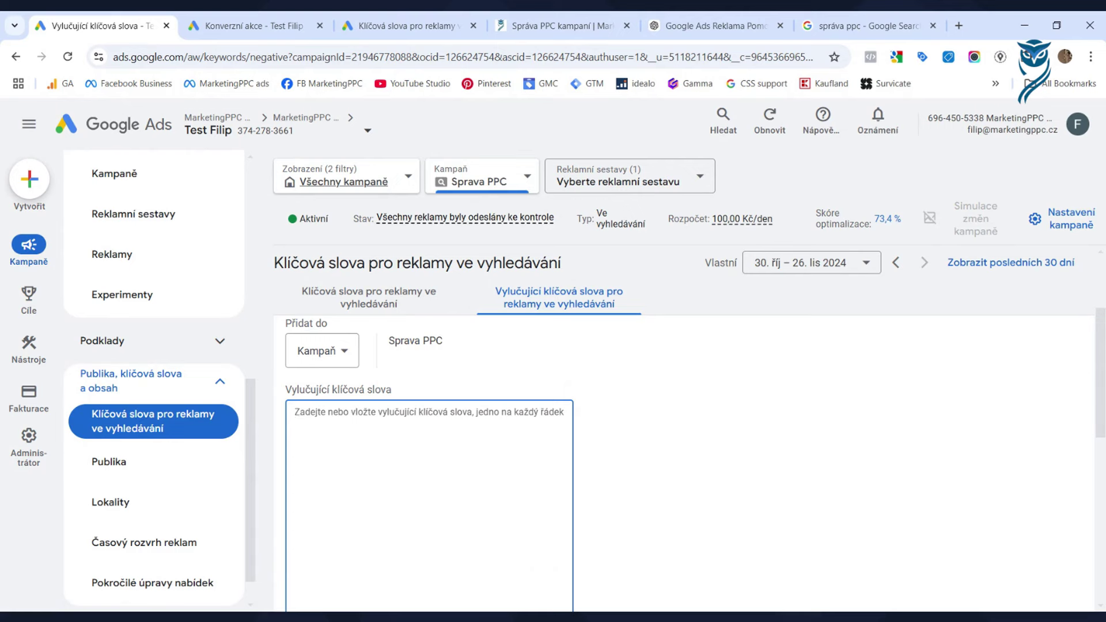
text(google ad)
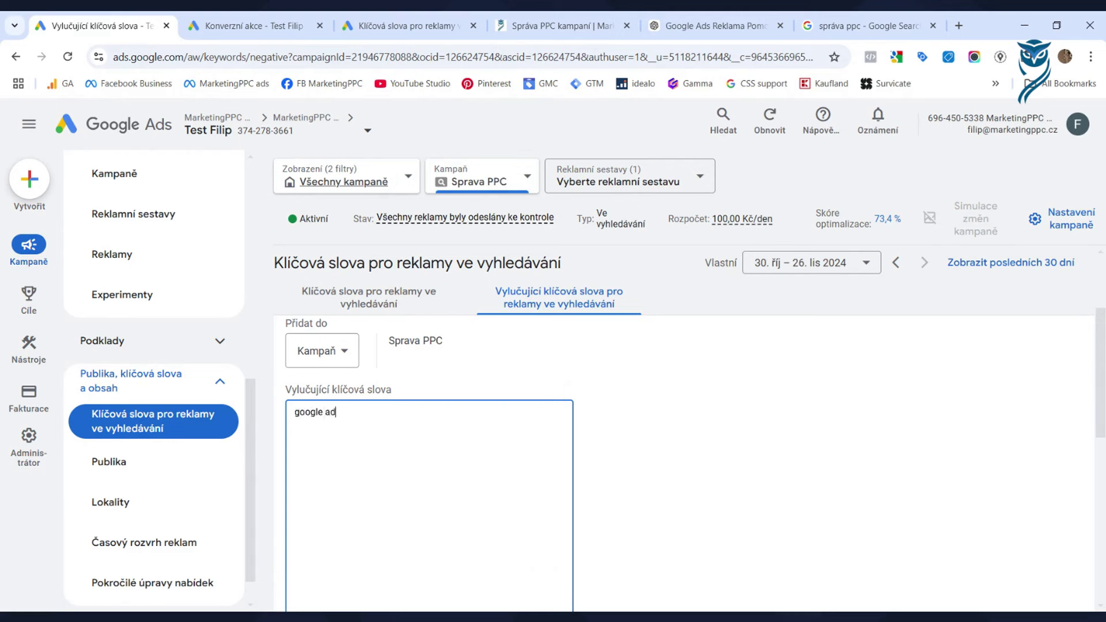
text(s zdarma)
text(")
key(End)
text(")
scroll(639, 414, down, 5)
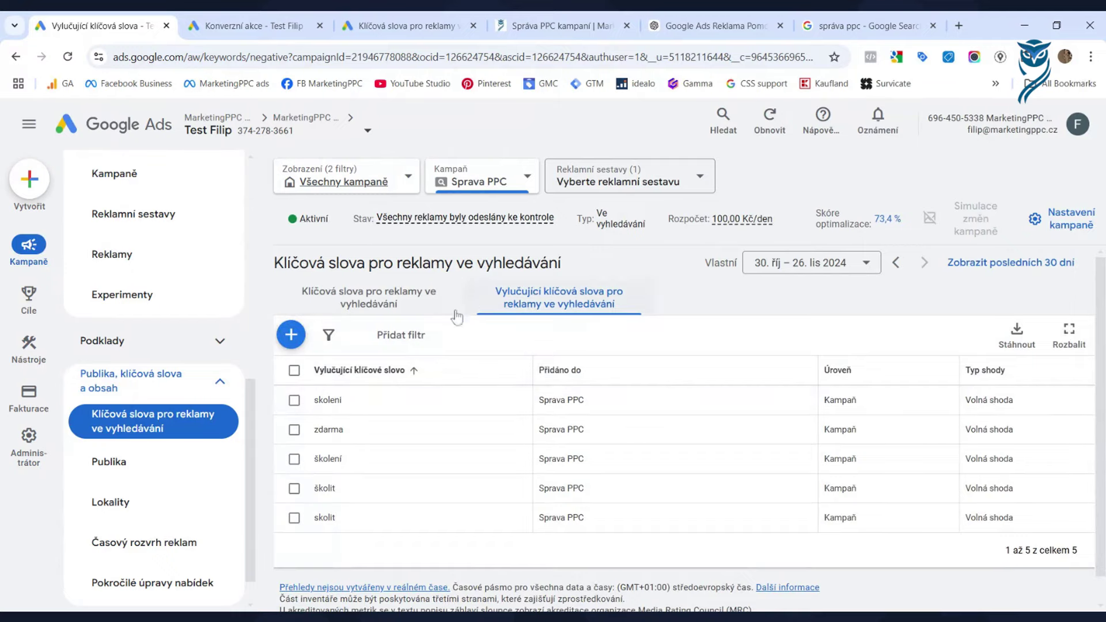
Step: Display the existing negative keyword lists available for the campaign and examine the words in MPPC CZ obecné
click(296, 335)
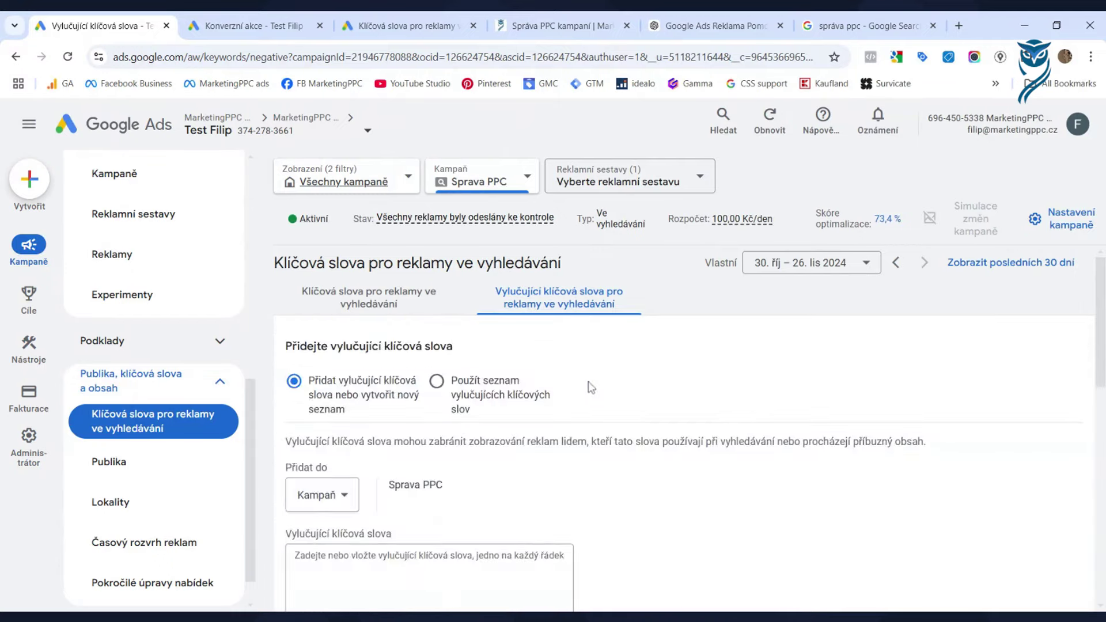
click(437, 381)
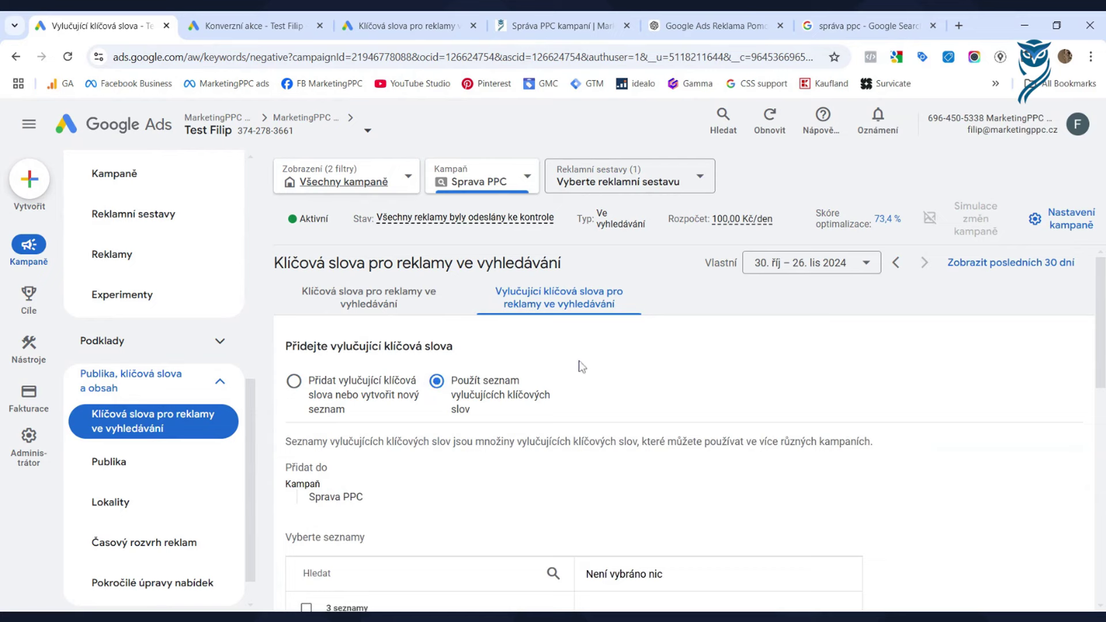
scroll(582, 363, down, 3)
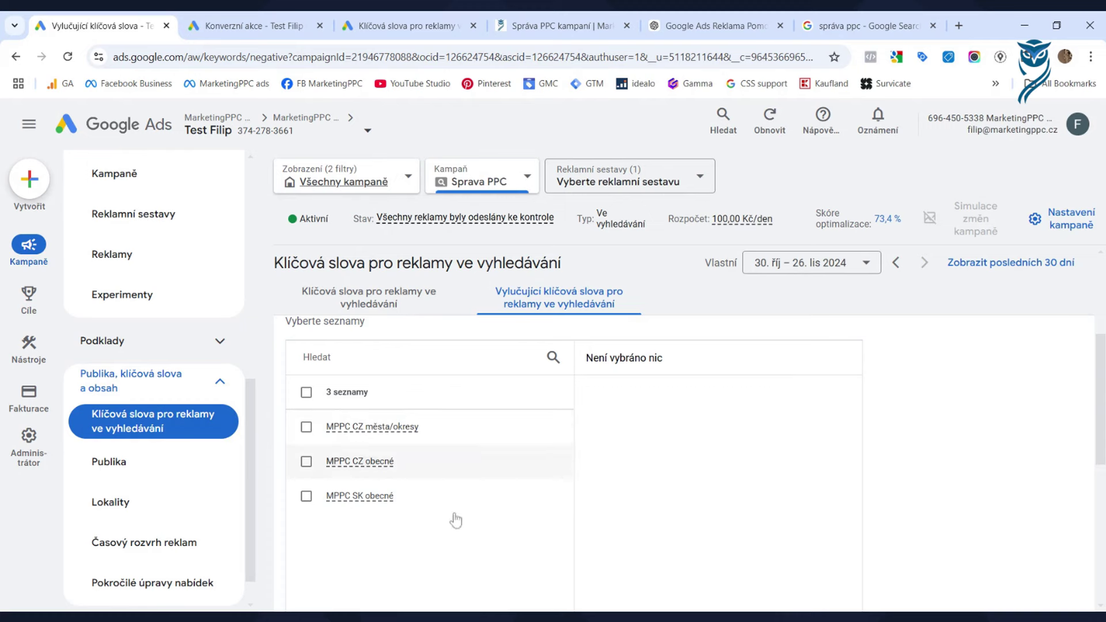
mouse_move(371, 439)
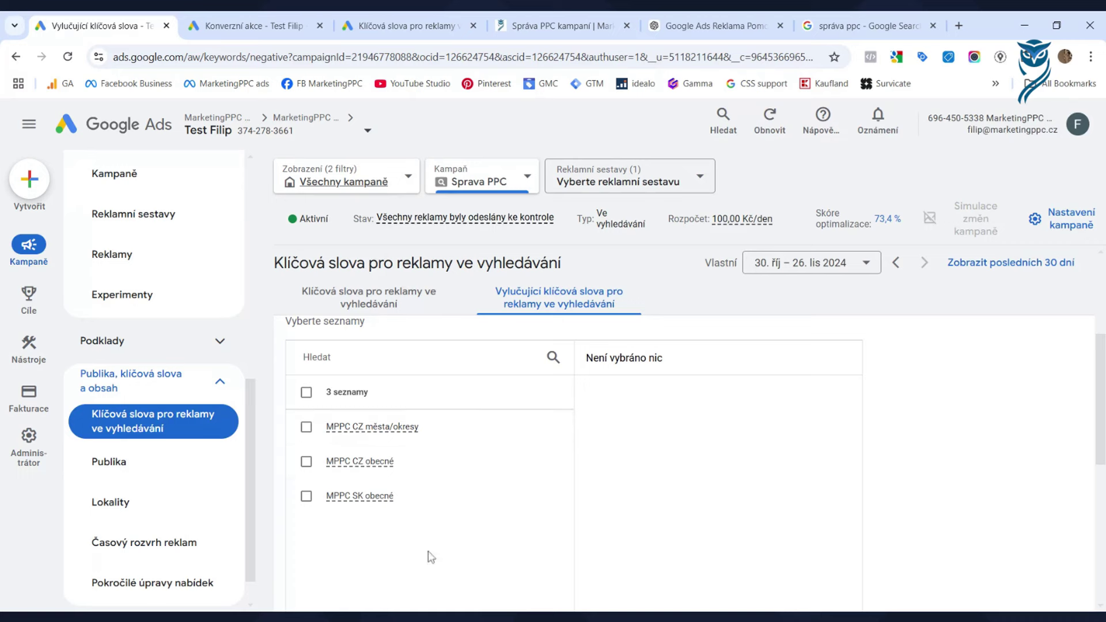
mouse_move(391, 476)
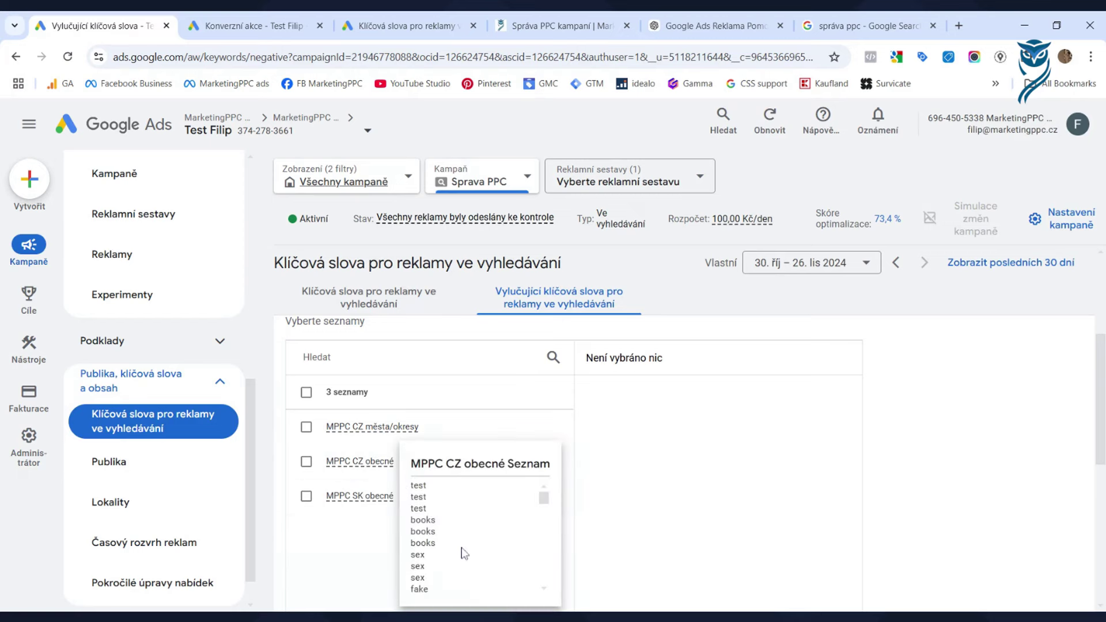
scroll(461, 547, down, 3)
scroll(490, 518, down, 4)
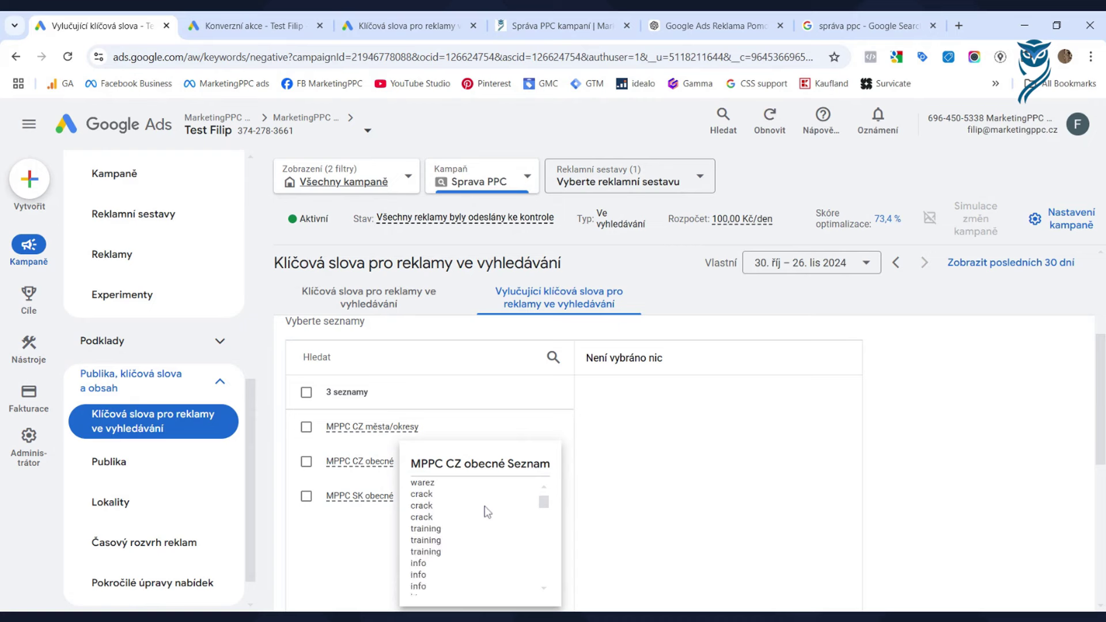
scroll(471, 511, down, 5)
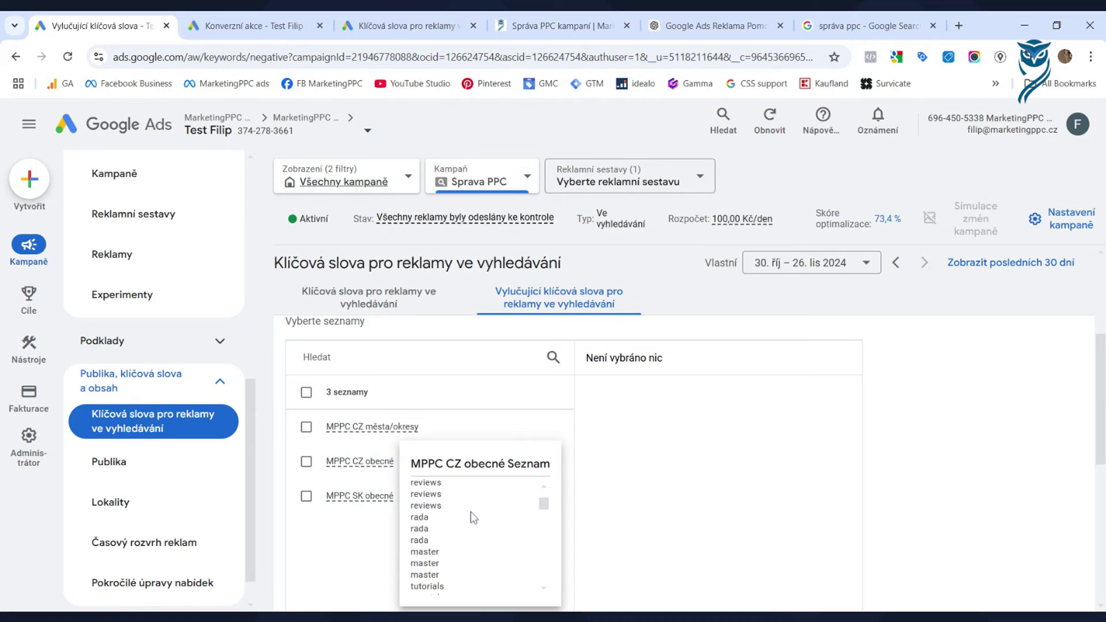
scroll(468, 510, down, 6)
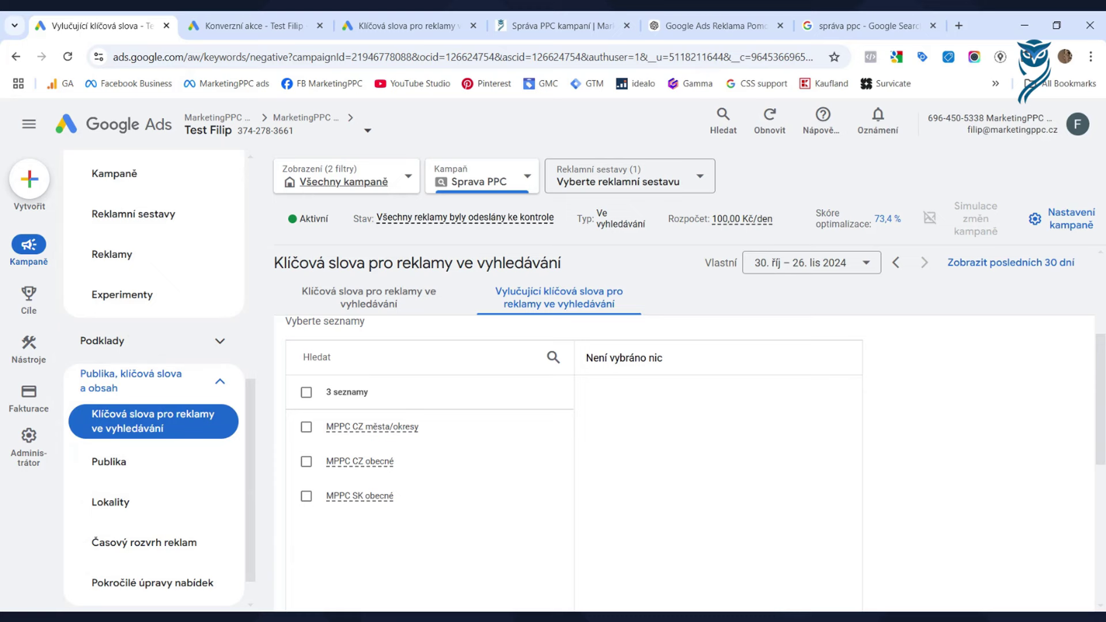
scroll(168, 444, up, 5)
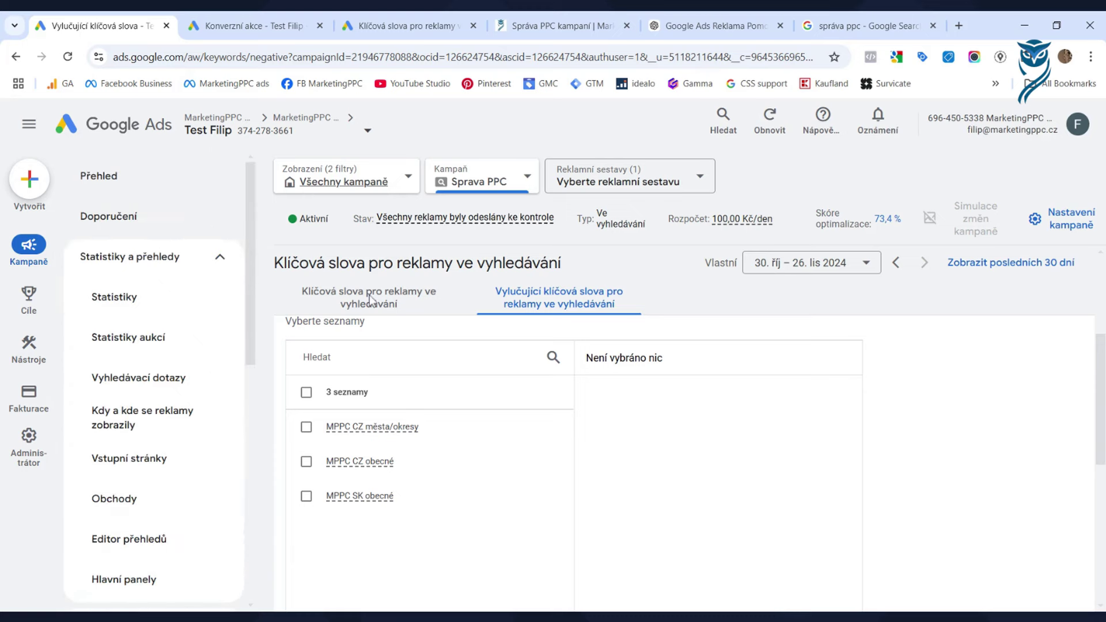
scroll(152, 403, down, 5)
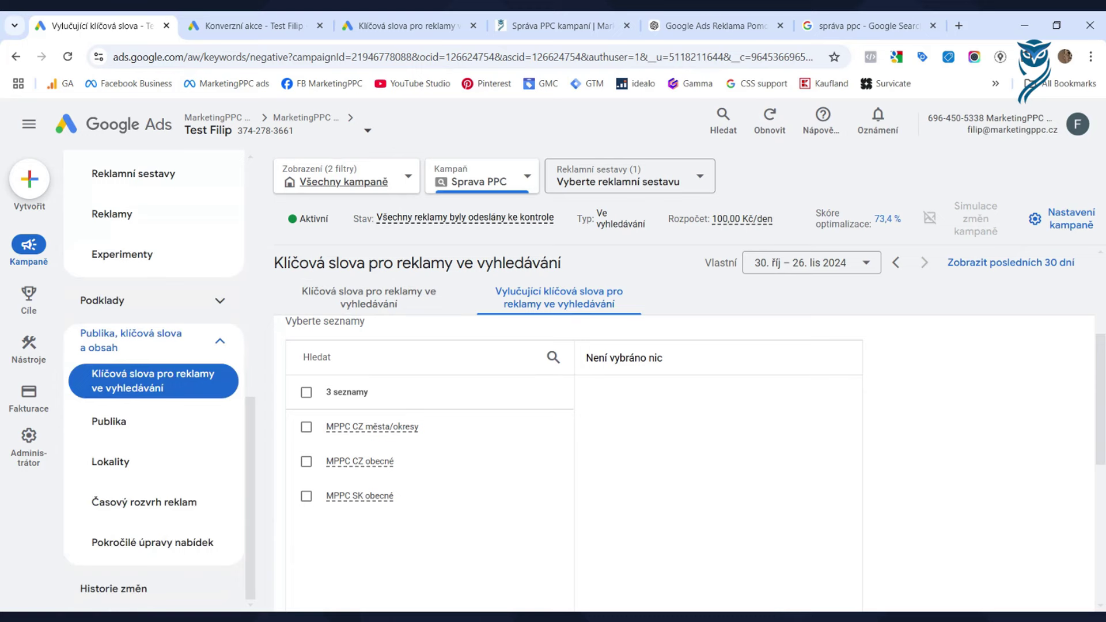